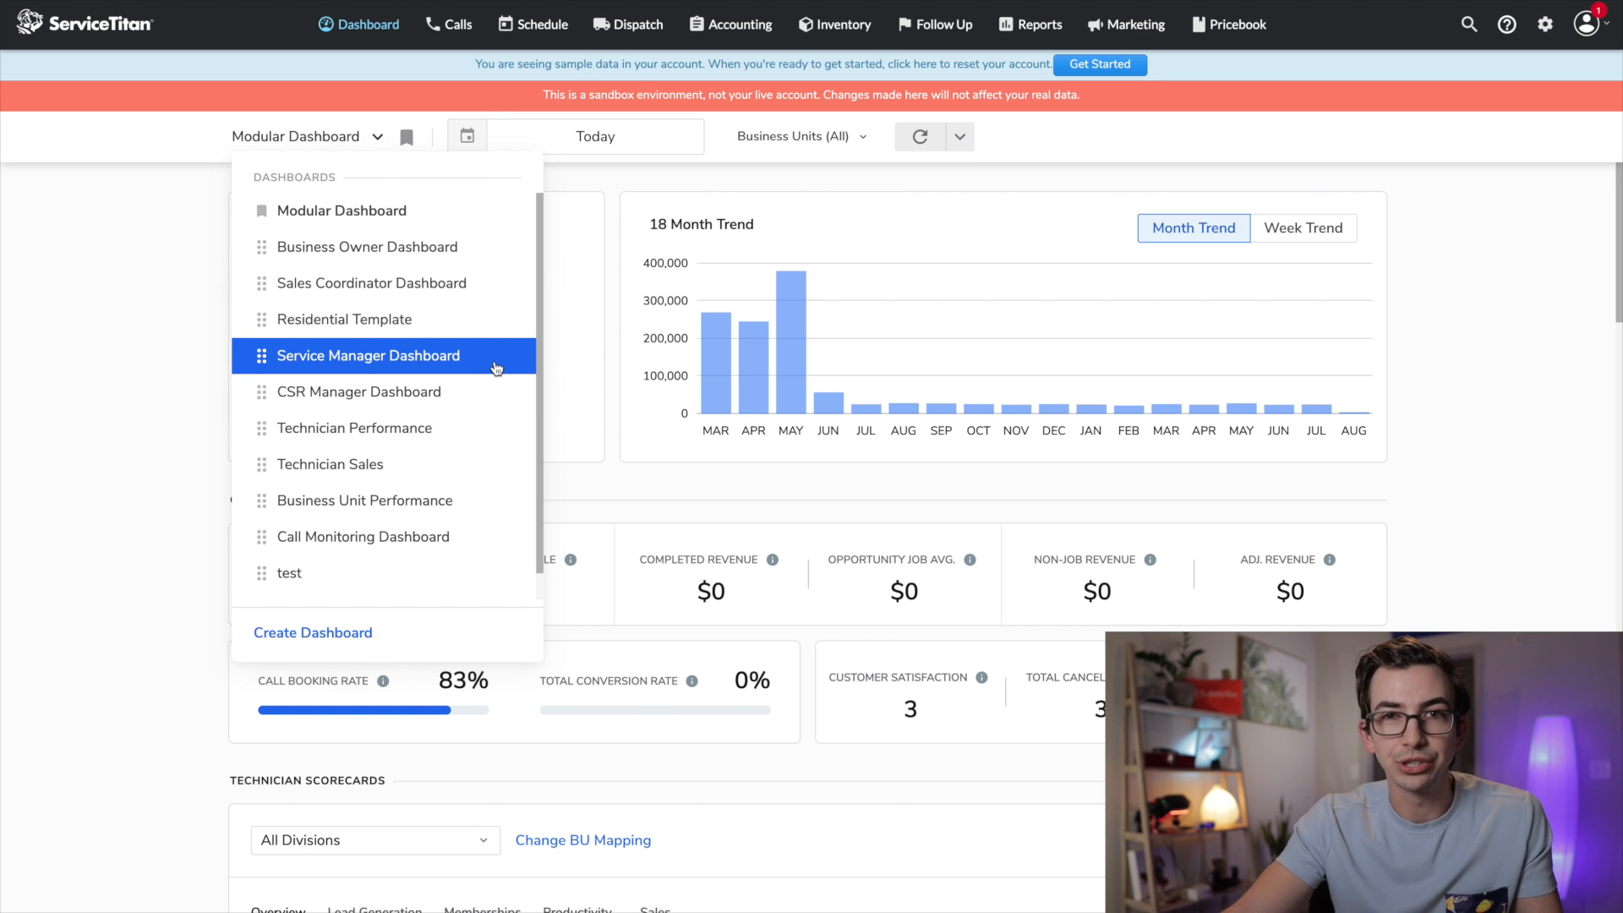
# Examine the Service Manager Dashboard from company statistics to memberships, including the Lead Generation view under individual performance.
pyautogui.click(496, 369)
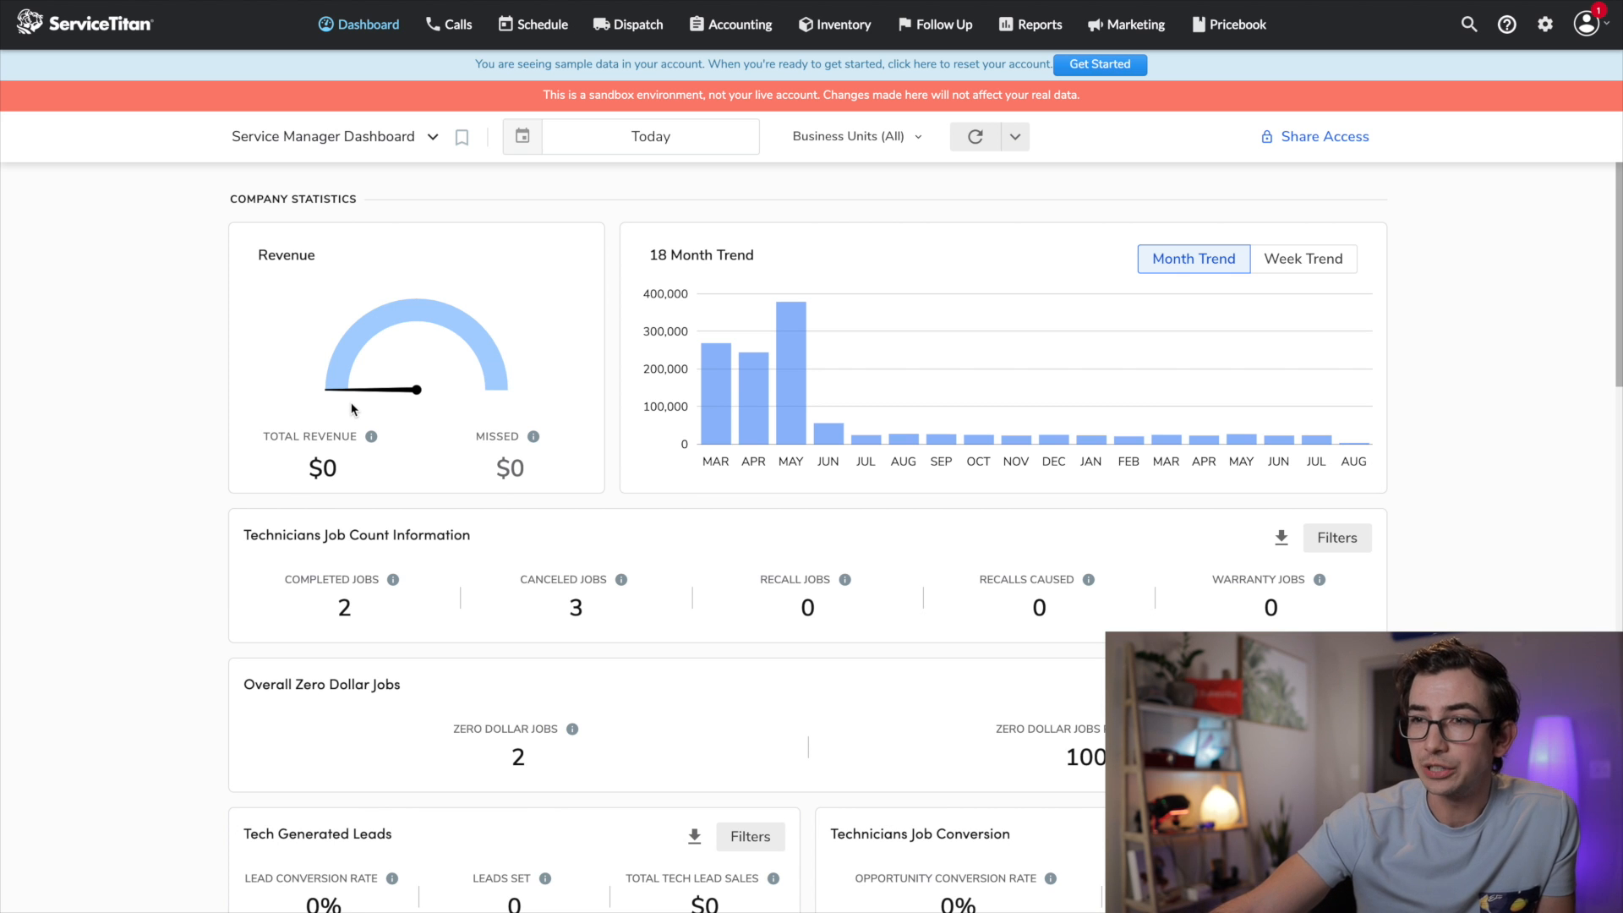
pyautogui.scroll(-1, 619, 363)
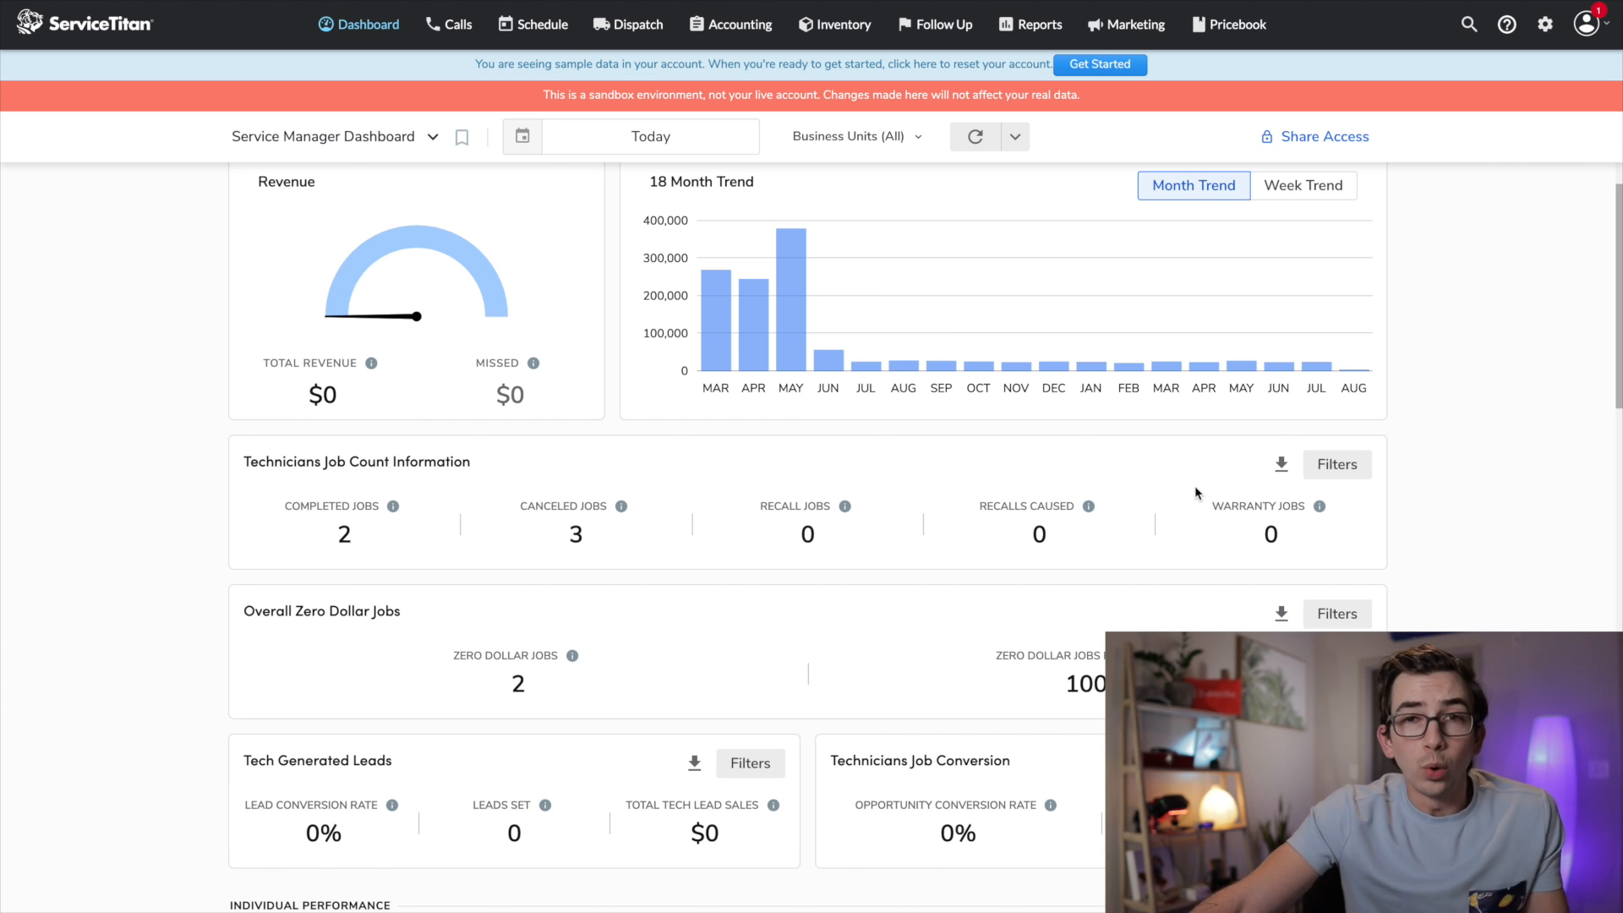
pyautogui.scroll(-3, 315, 456)
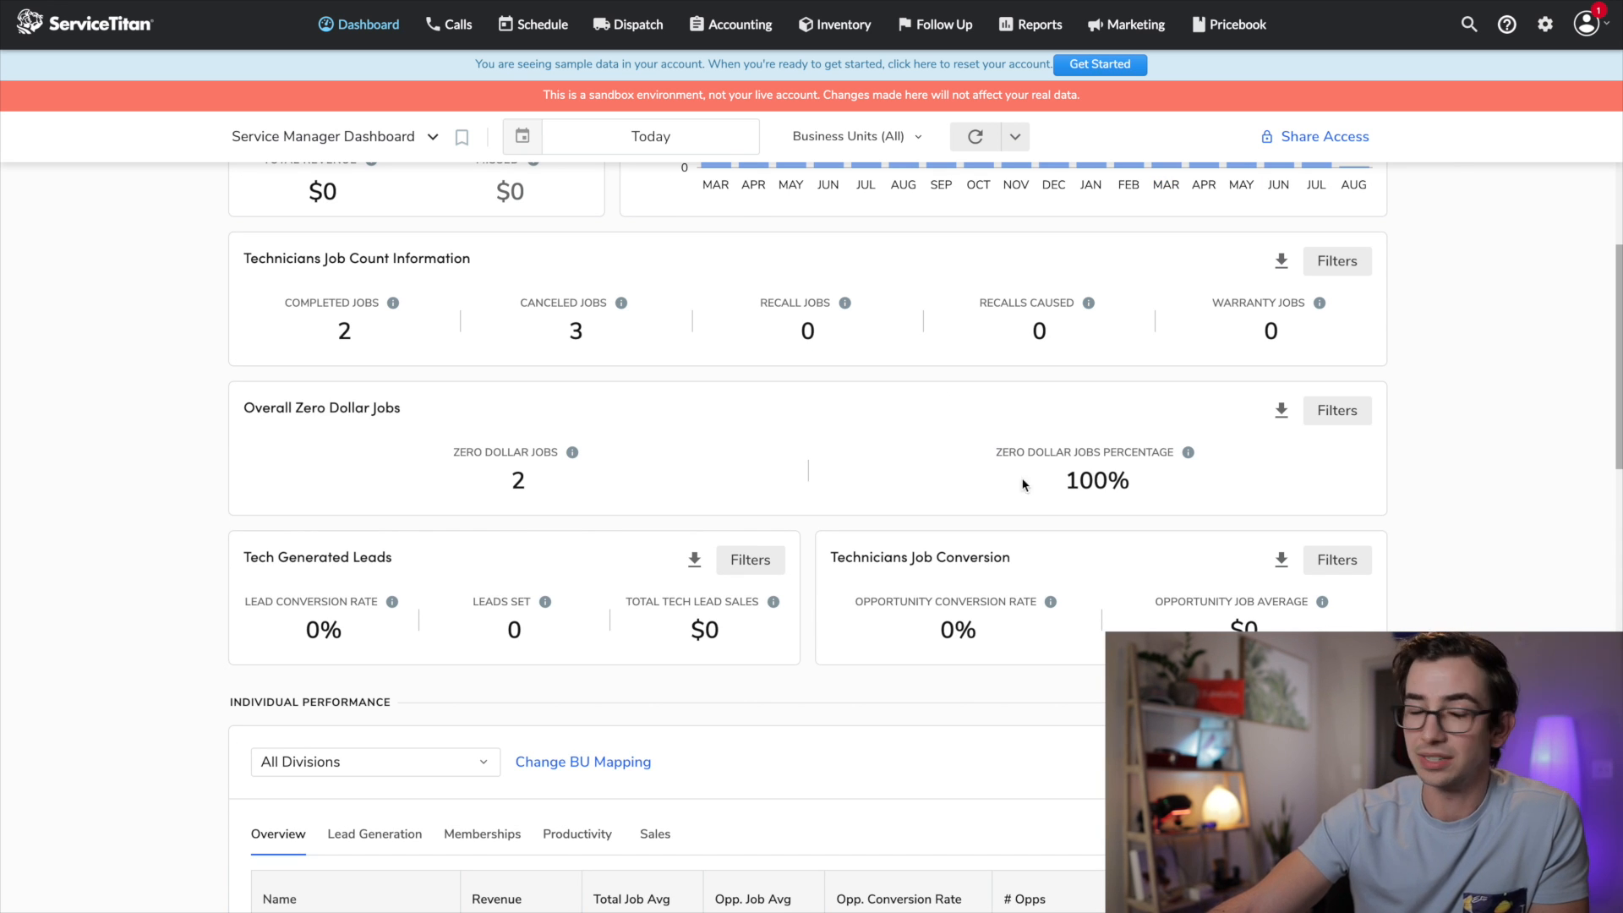
pyautogui.moveTo(1024, 484); pyautogui.dragTo(1181, 482)
pyautogui.scroll(-4, 359, 342)
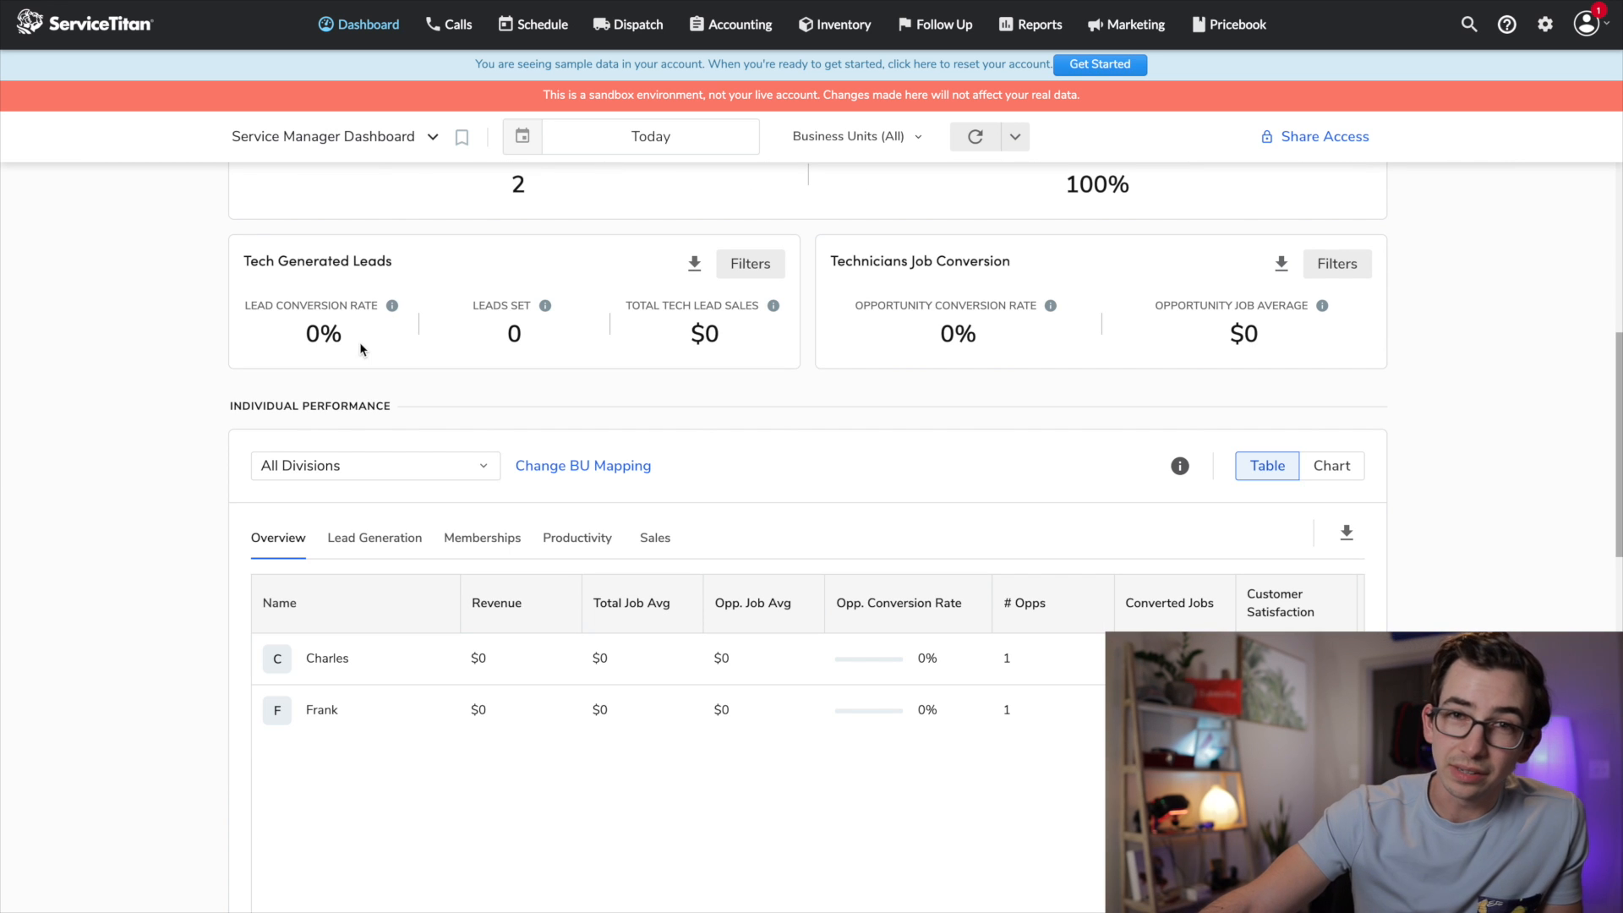
pyautogui.scroll(-2, 293, 372)
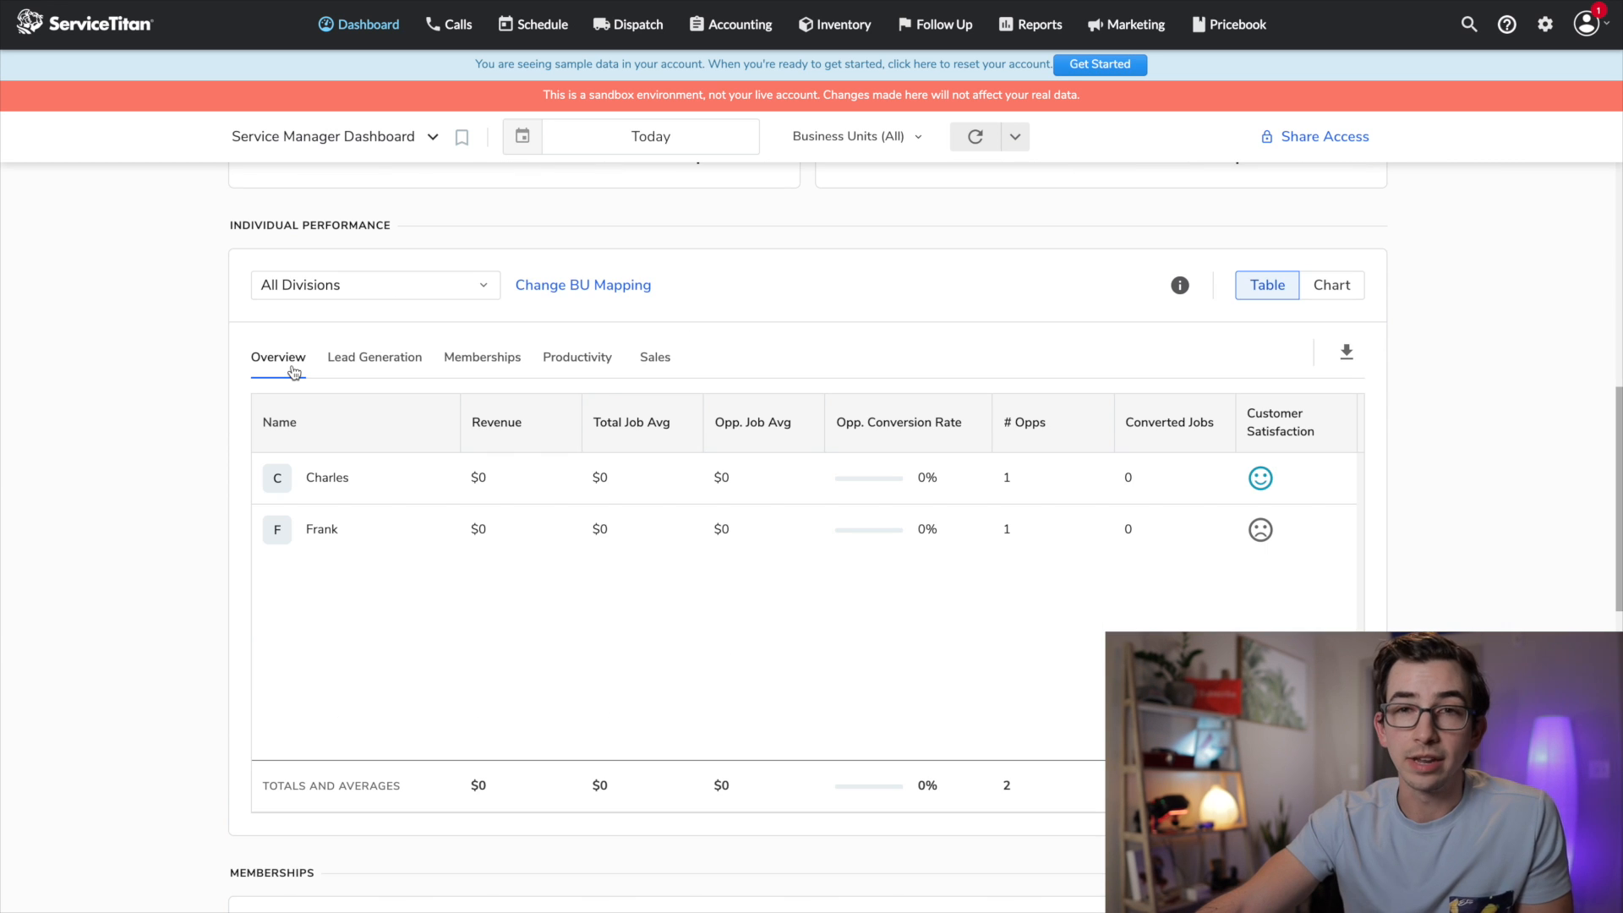
pyautogui.click(360, 369)
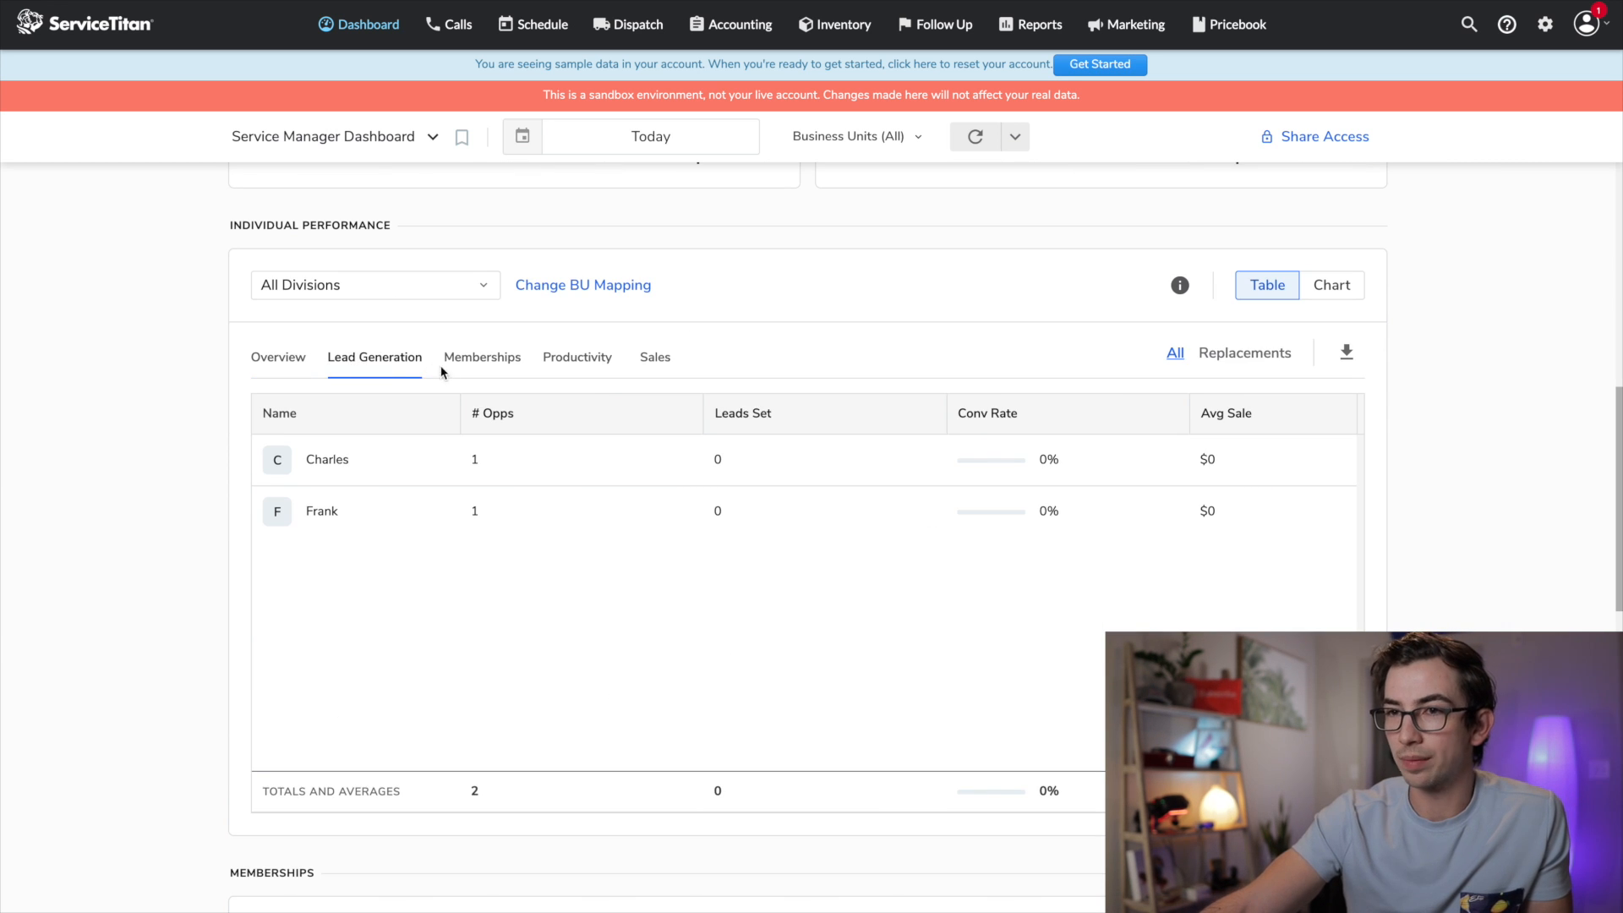
pyautogui.scroll(-6, 225, 397)
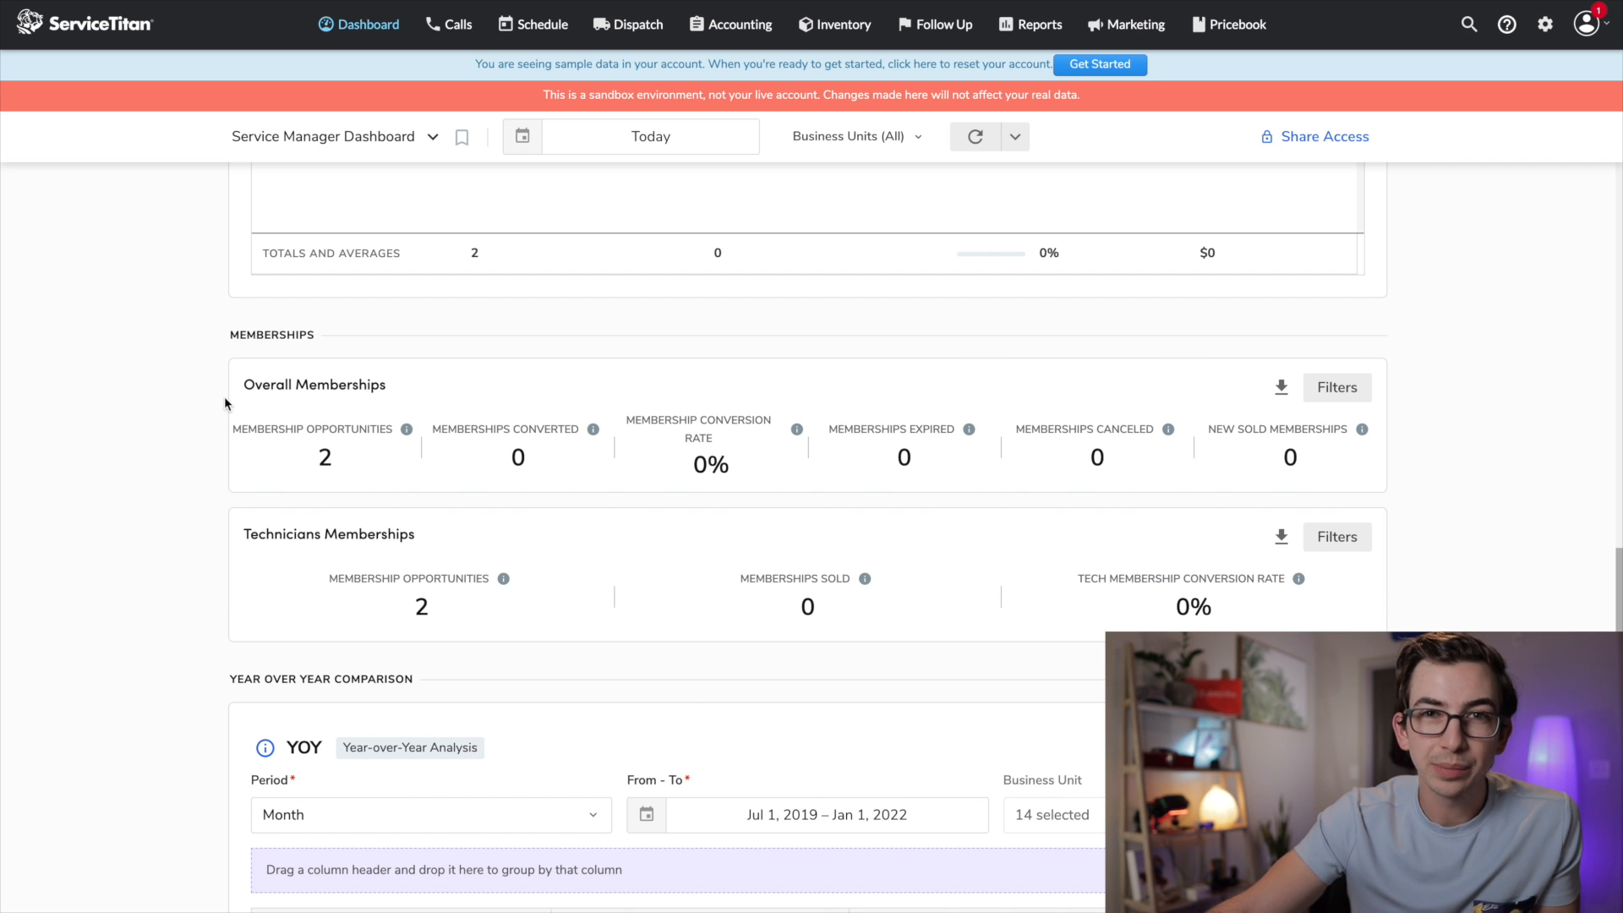
pyautogui.scroll(-3, 225, 397)
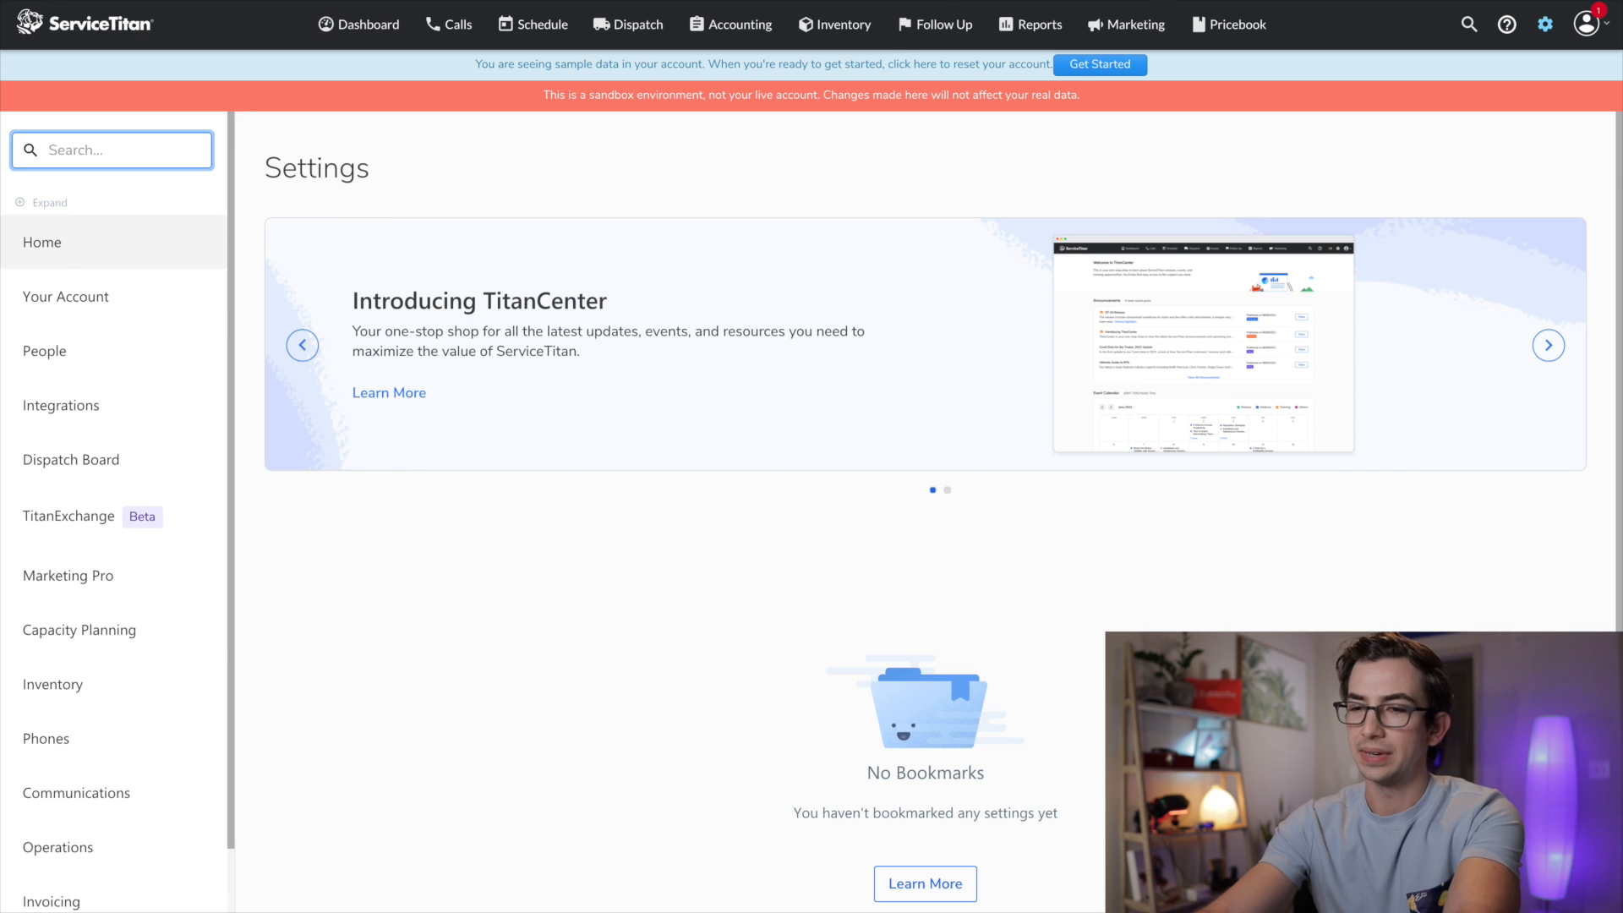
# Search the settings for "das", open the Dashboards settings and display the list of custom dashboards.
pyautogui.write('das')
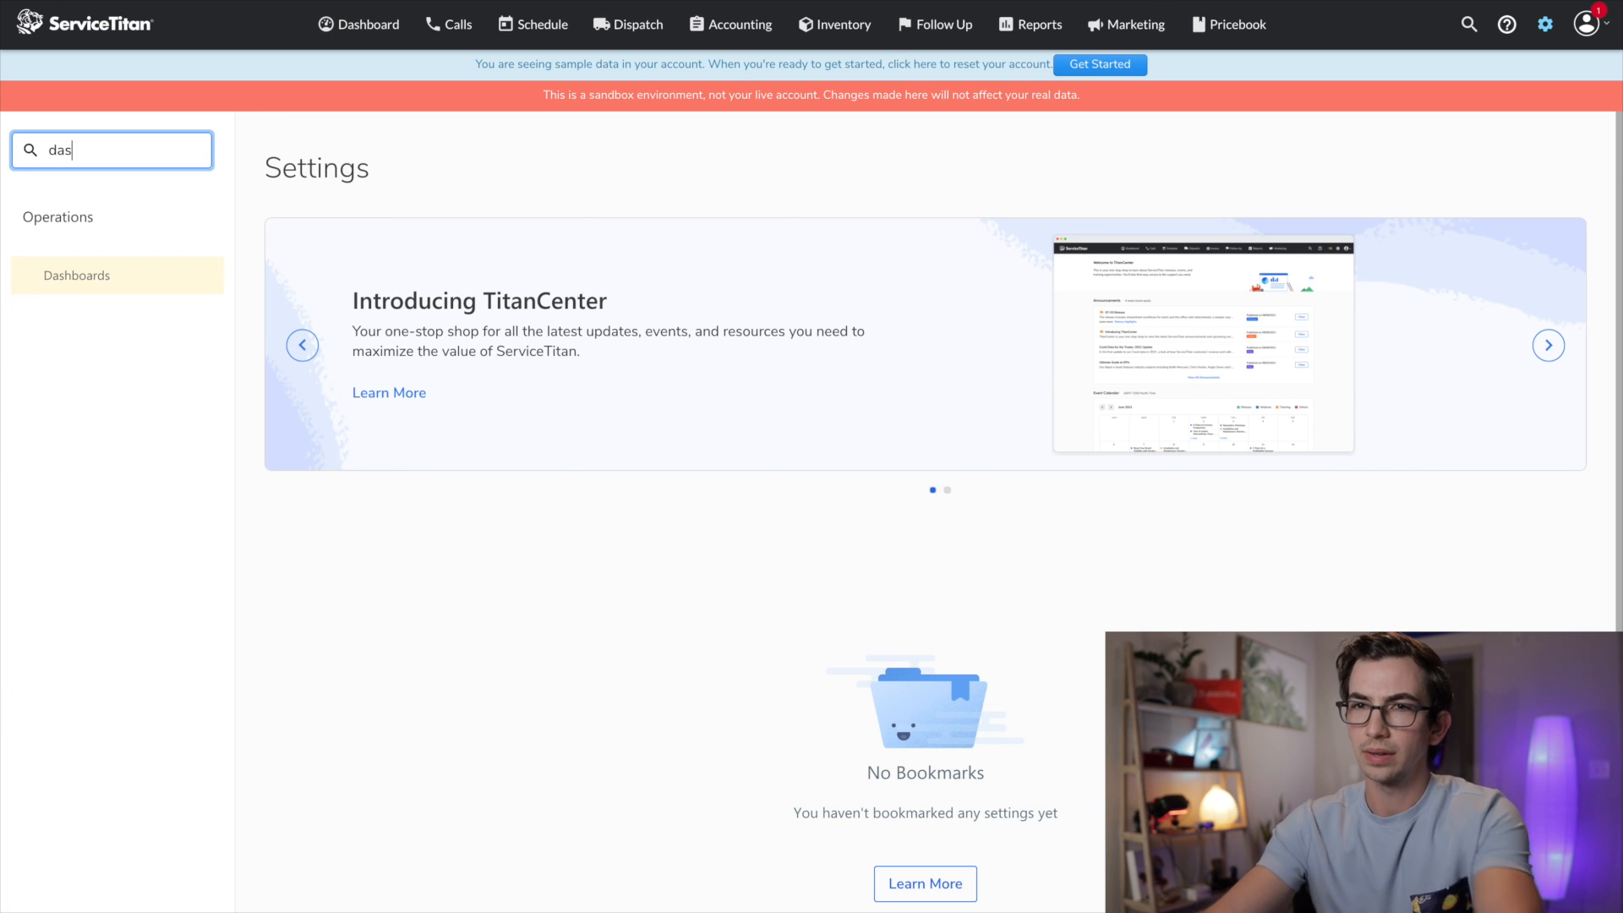
pyautogui.press('Return')
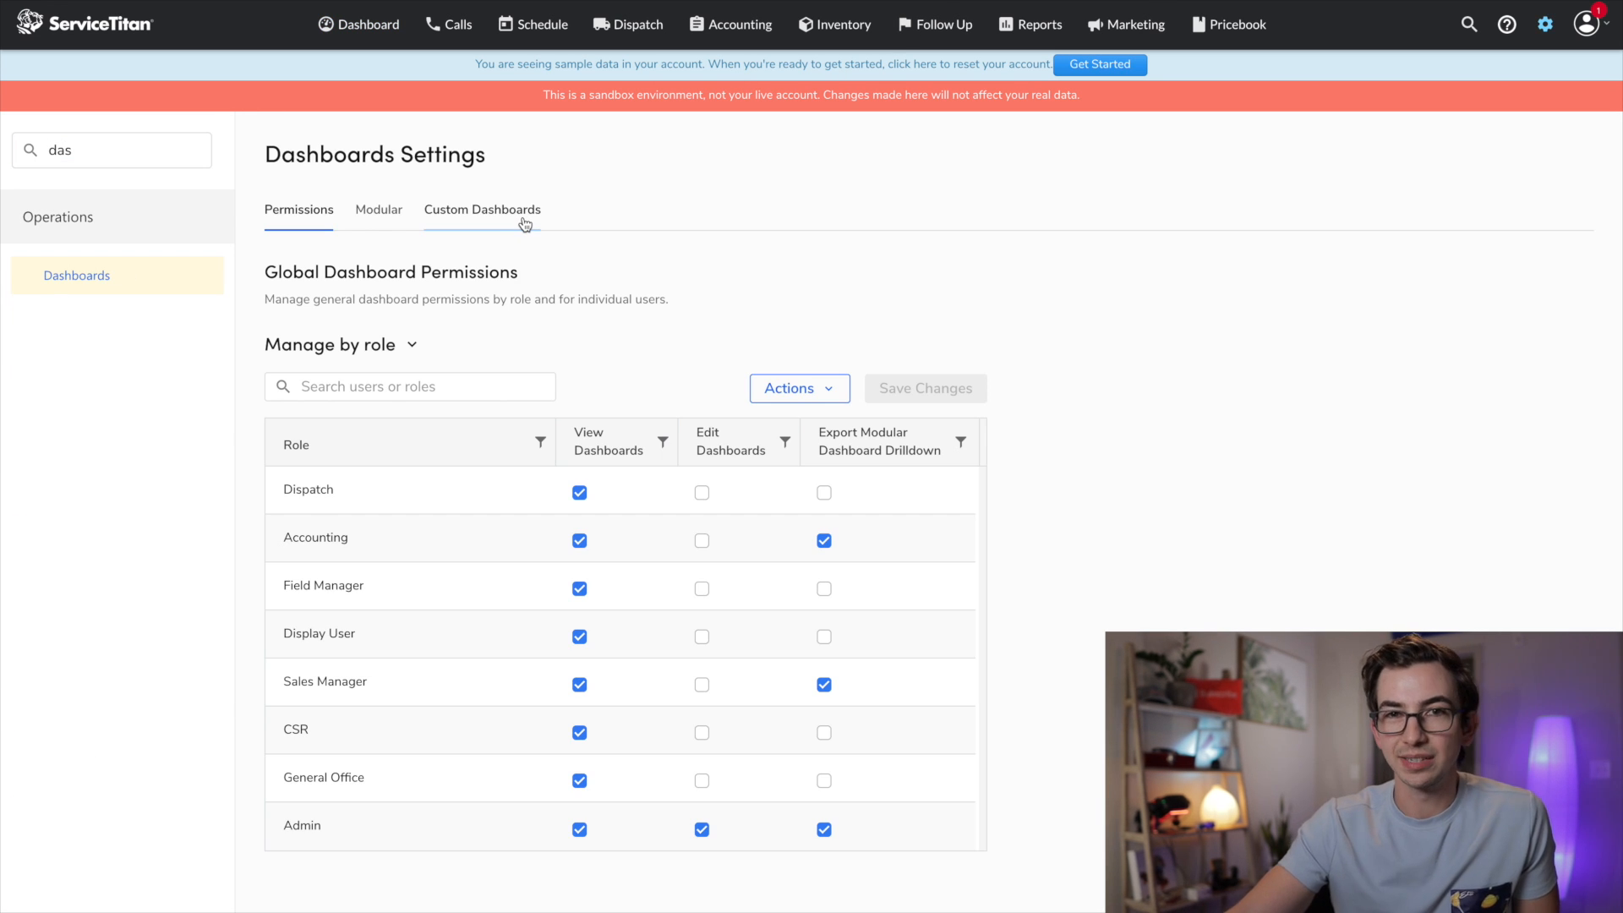
pyautogui.click(525, 222)
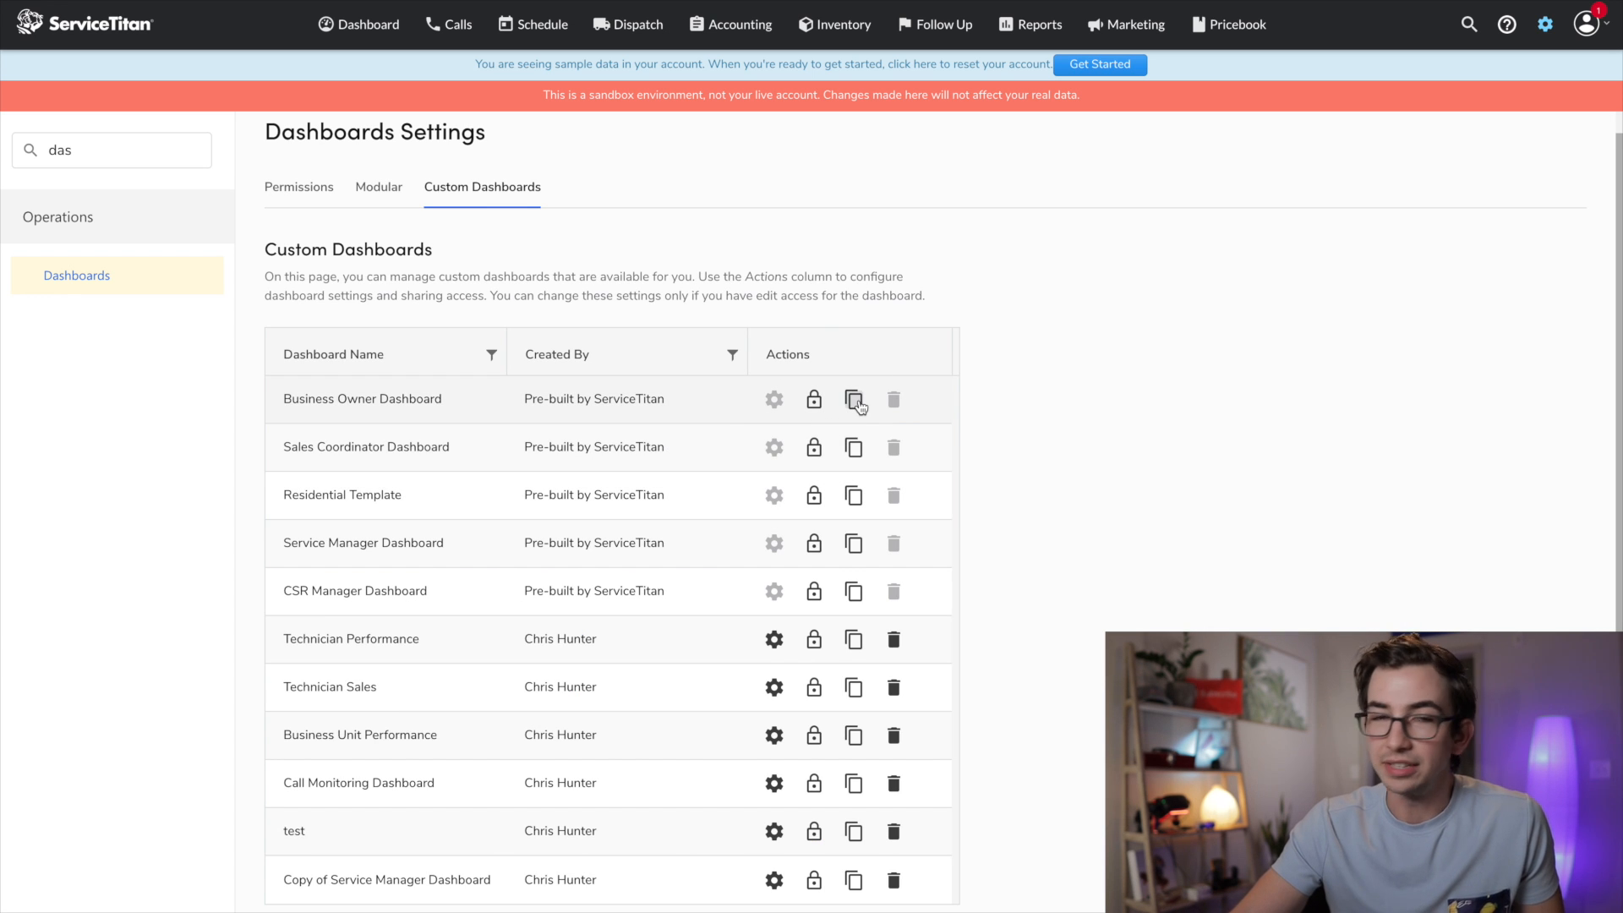
pyautogui.scroll(1, 602, 574)
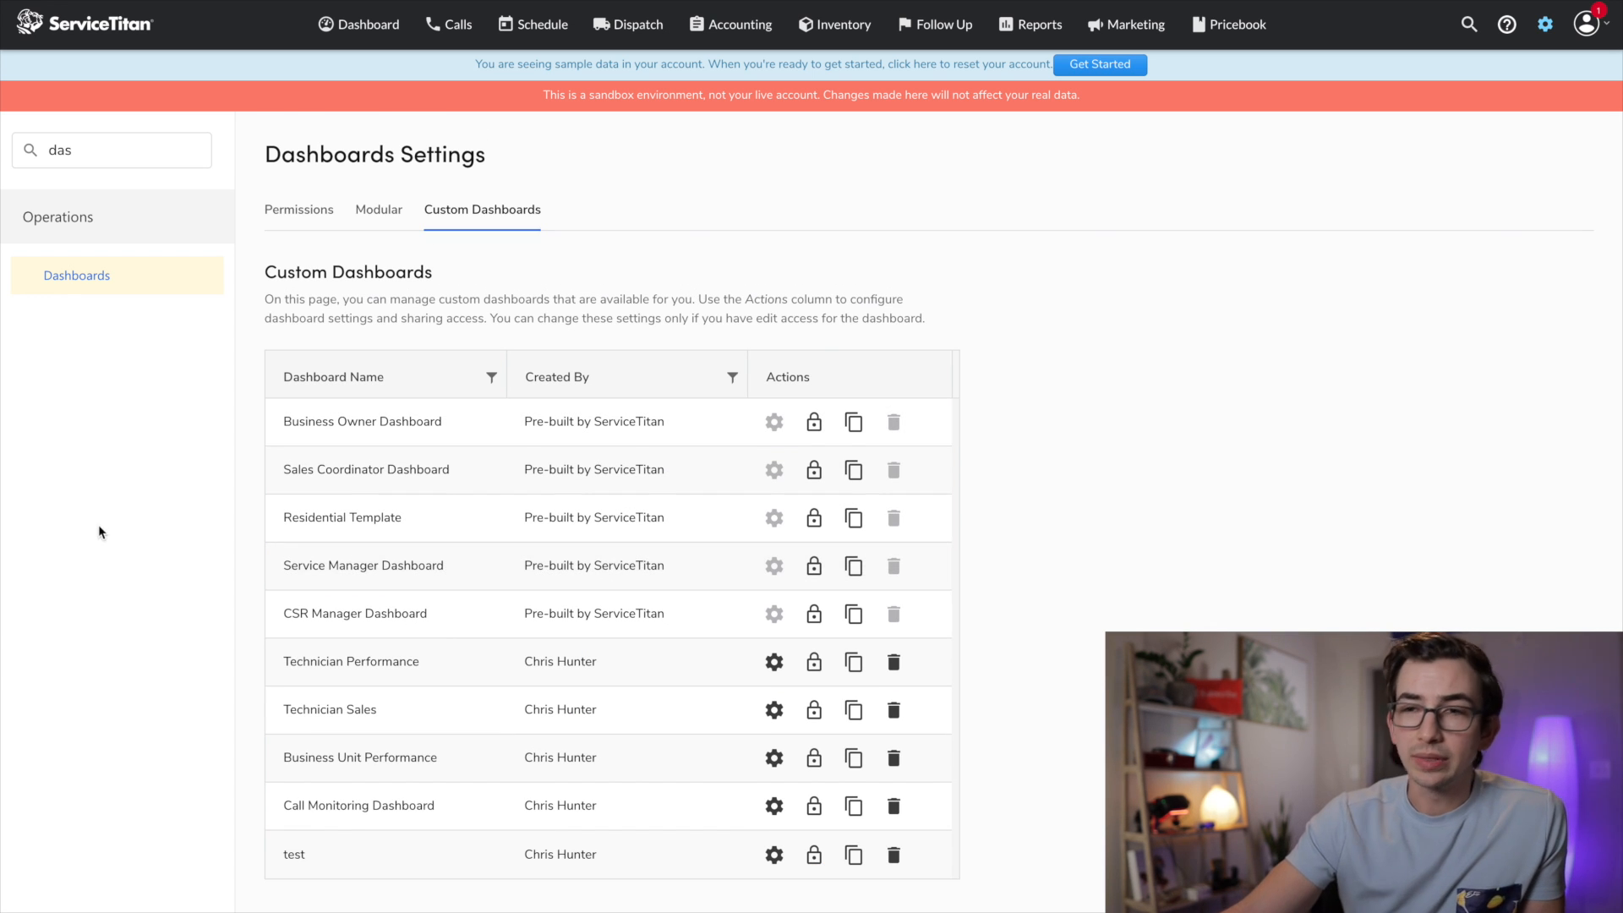
# Duplicate the Service Manager Dashboard as "Copy of Service Manager Dashboard", sharing it with the same people.
pyautogui.moveTo(262, 572); pyautogui.dragTo(453, 569)
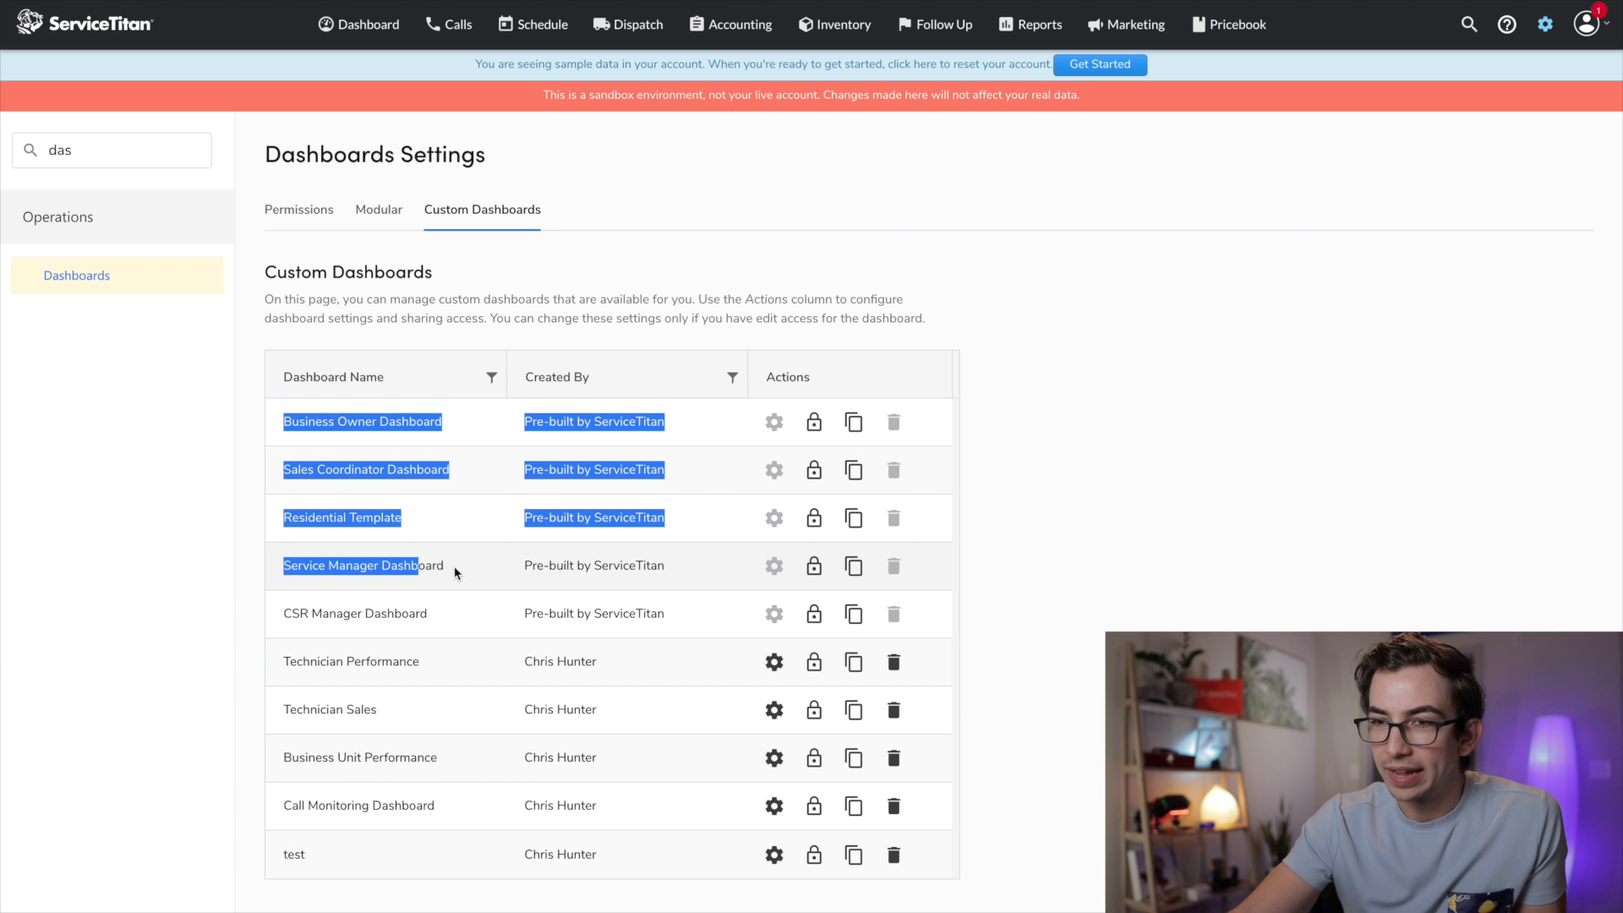
pyautogui.click(461, 571)
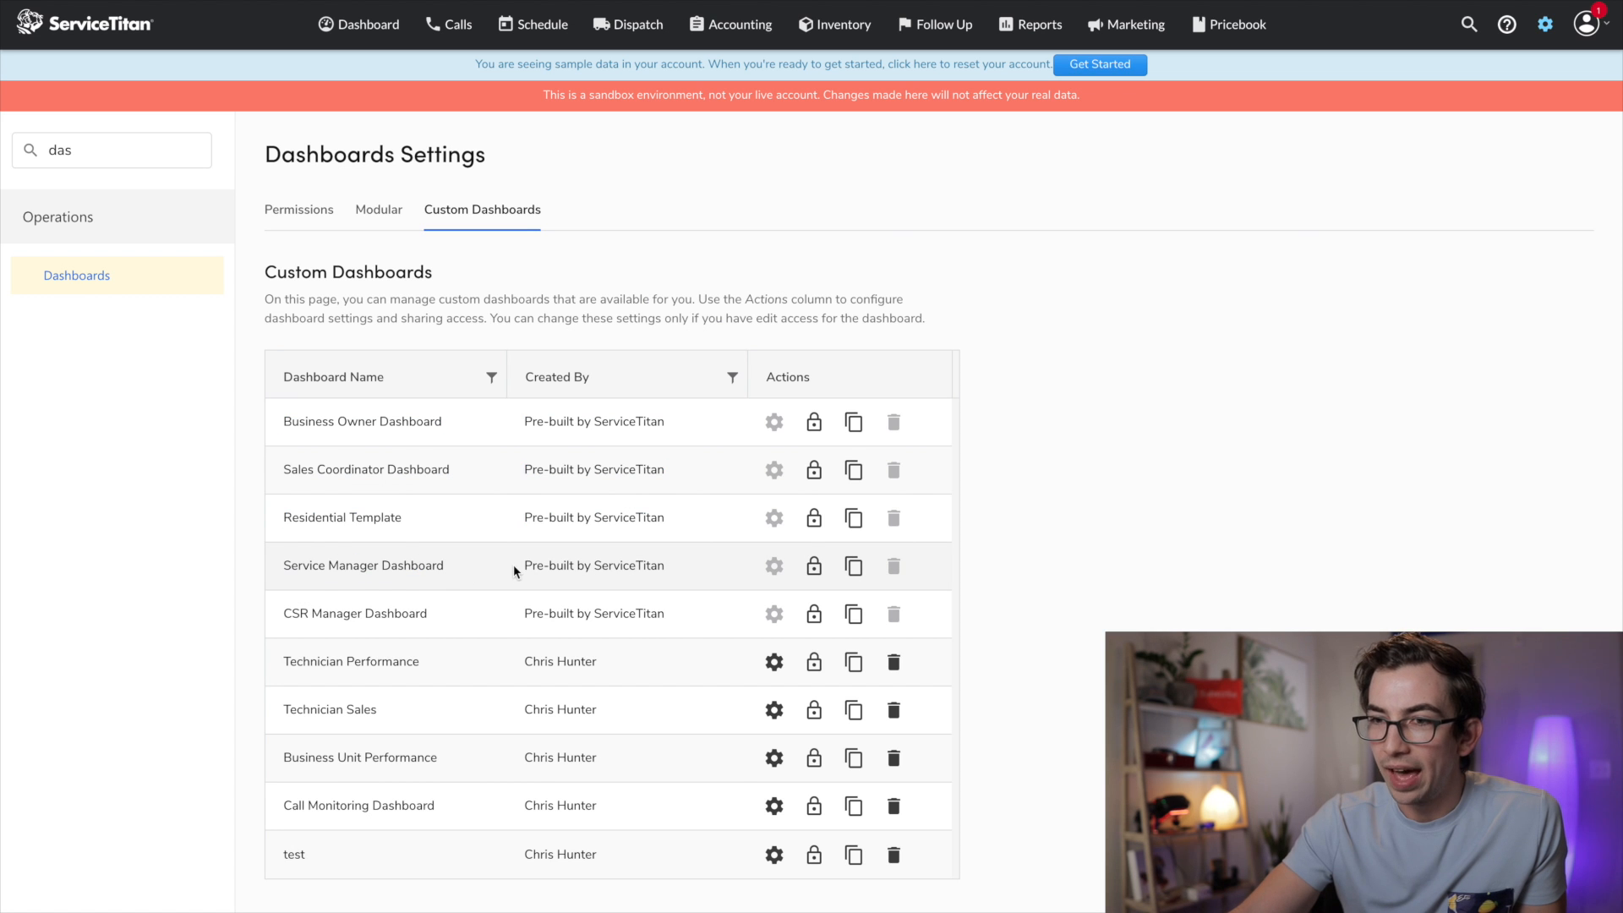
pyautogui.click(854, 565)
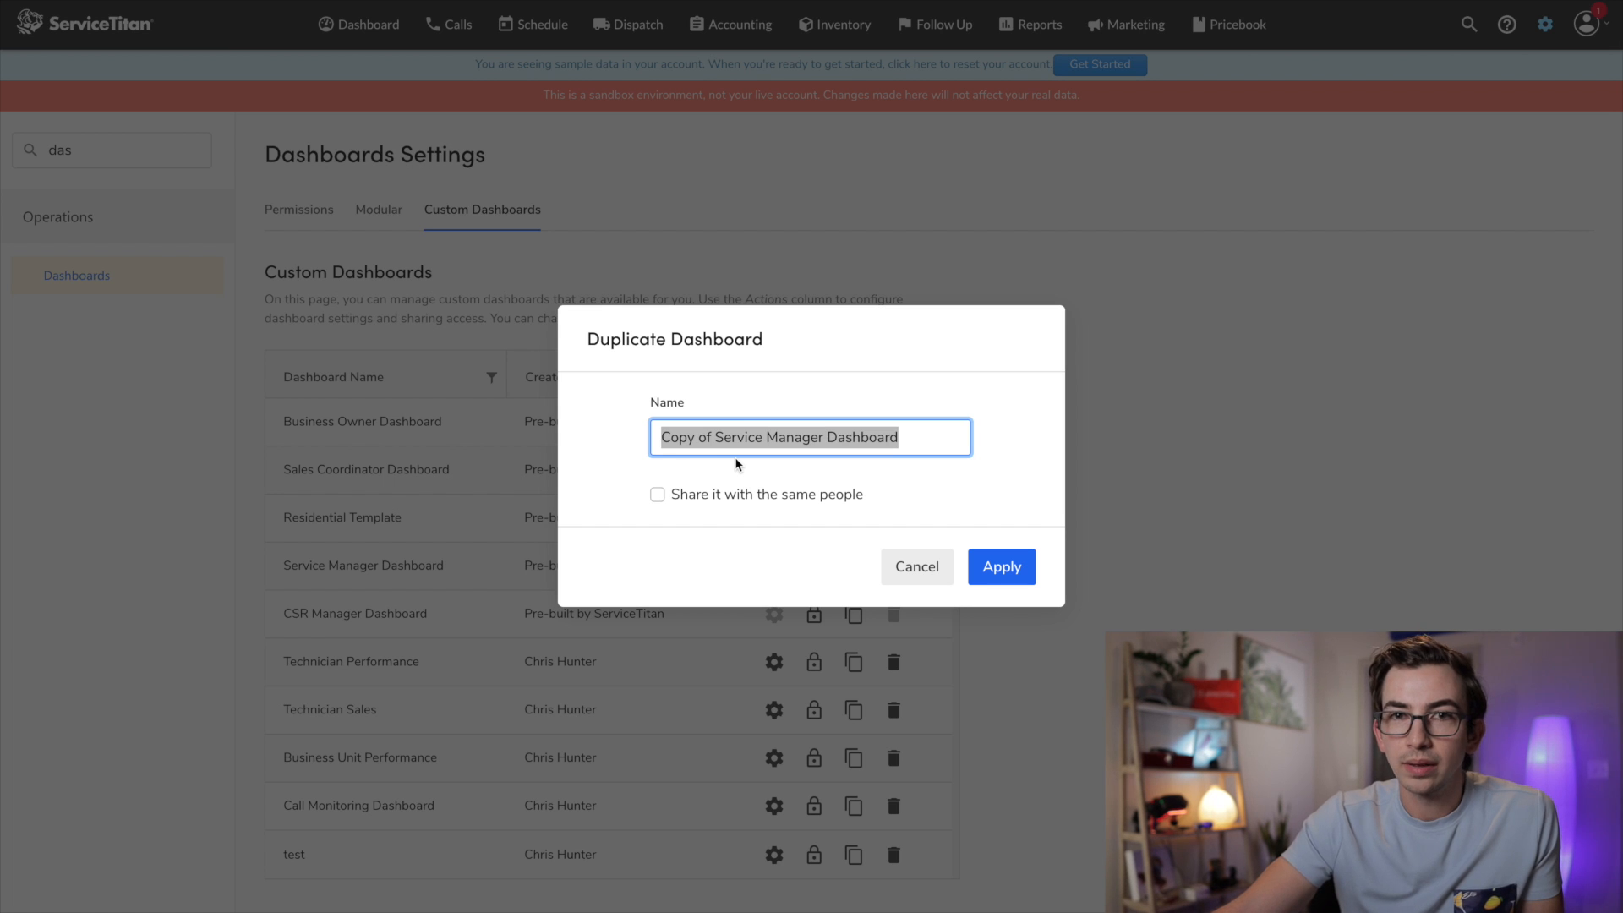
pyautogui.click(663, 507)
pyautogui.click(658, 496)
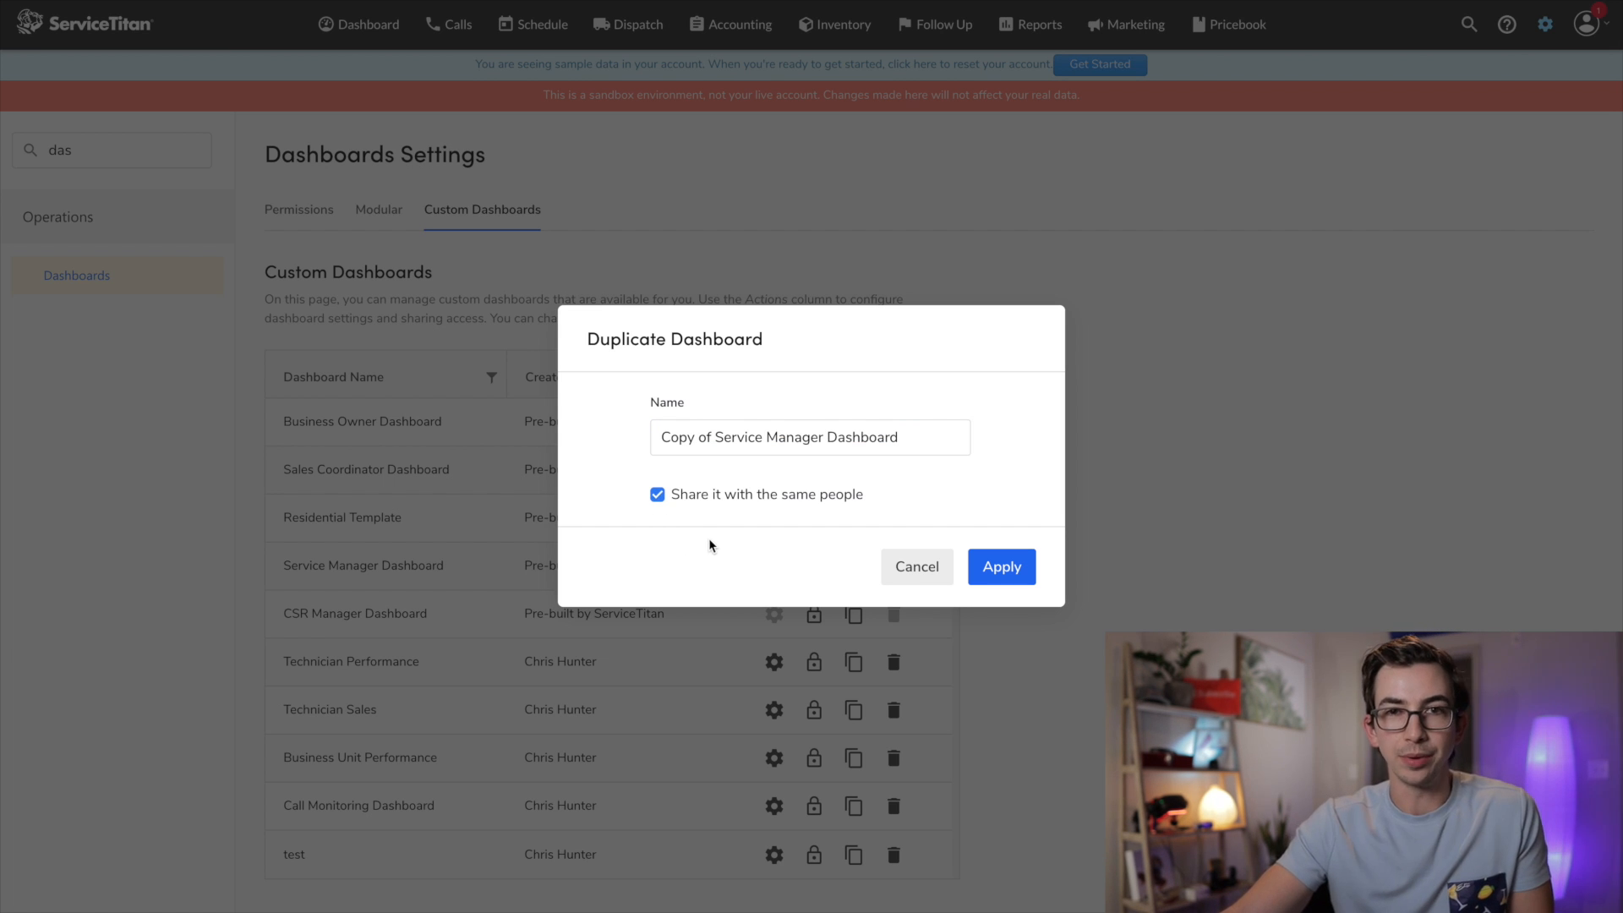
pyautogui.click(1002, 575)
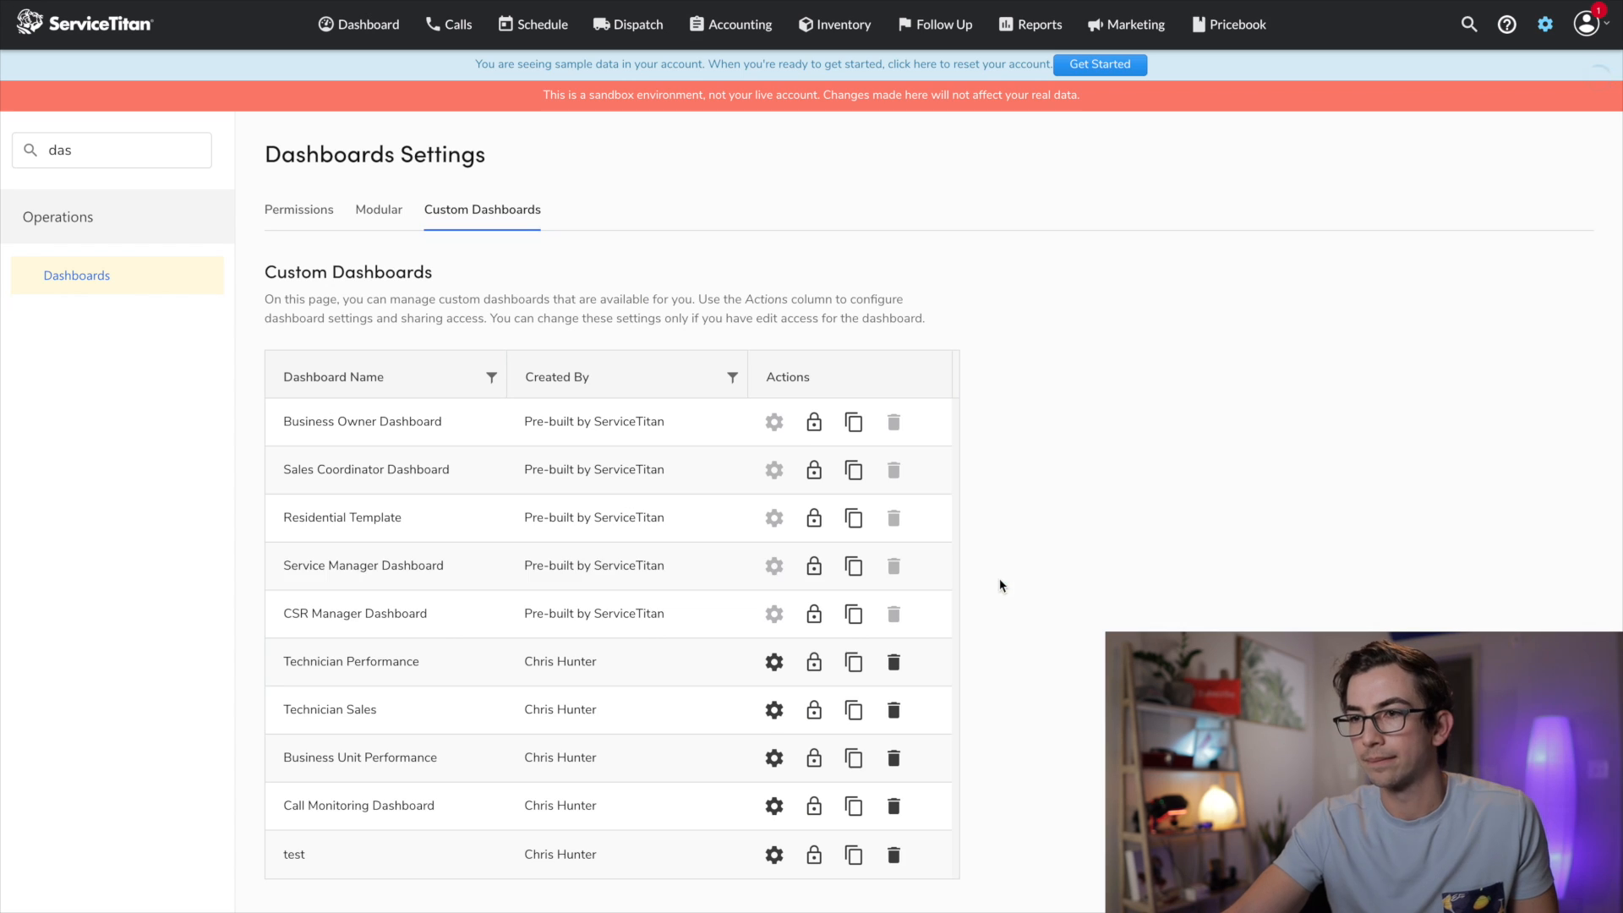
# Return to the dashboards and open Copy of Service Manager Dashboard.
pyautogui.click(360, 24)
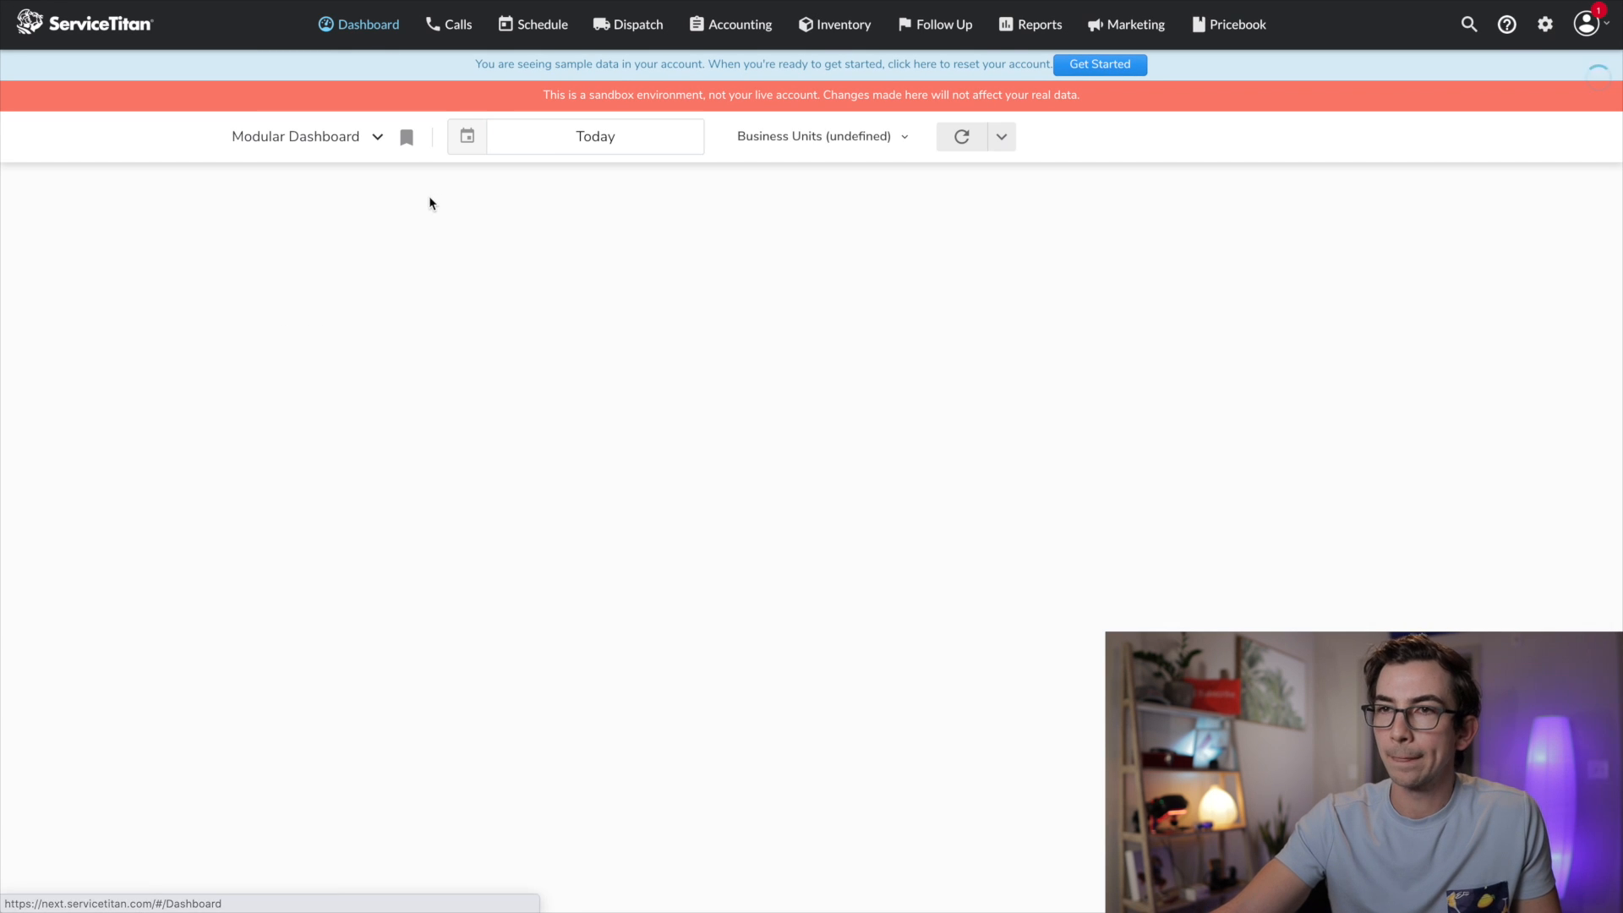
pyautogui.click(372, 138)
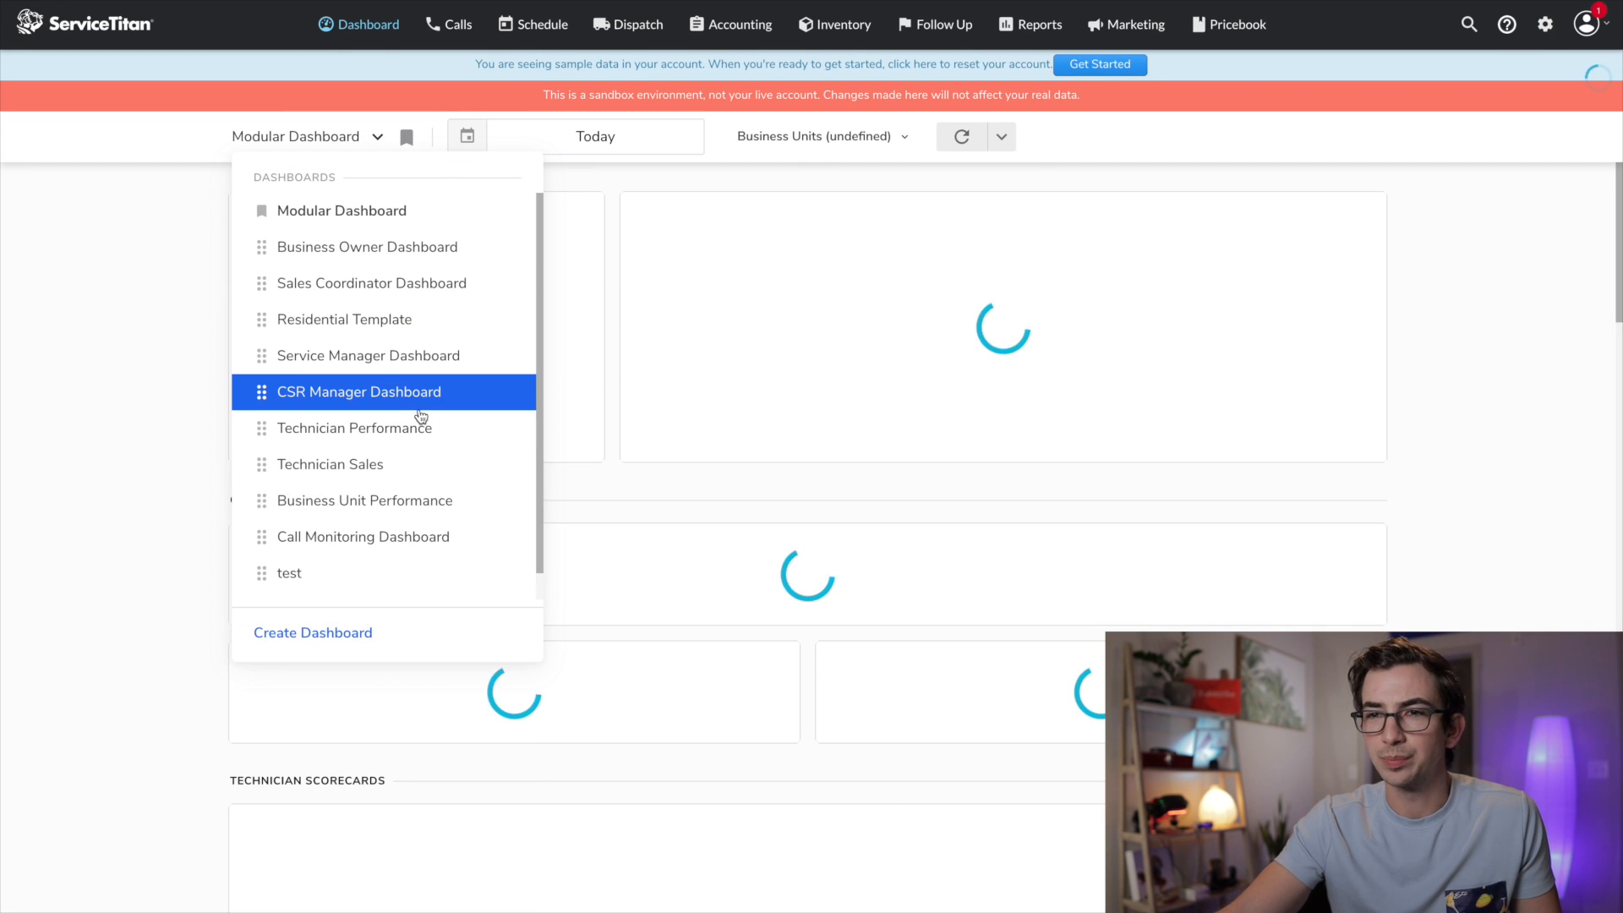
pyautogui.scroll(-1, 422, 417)
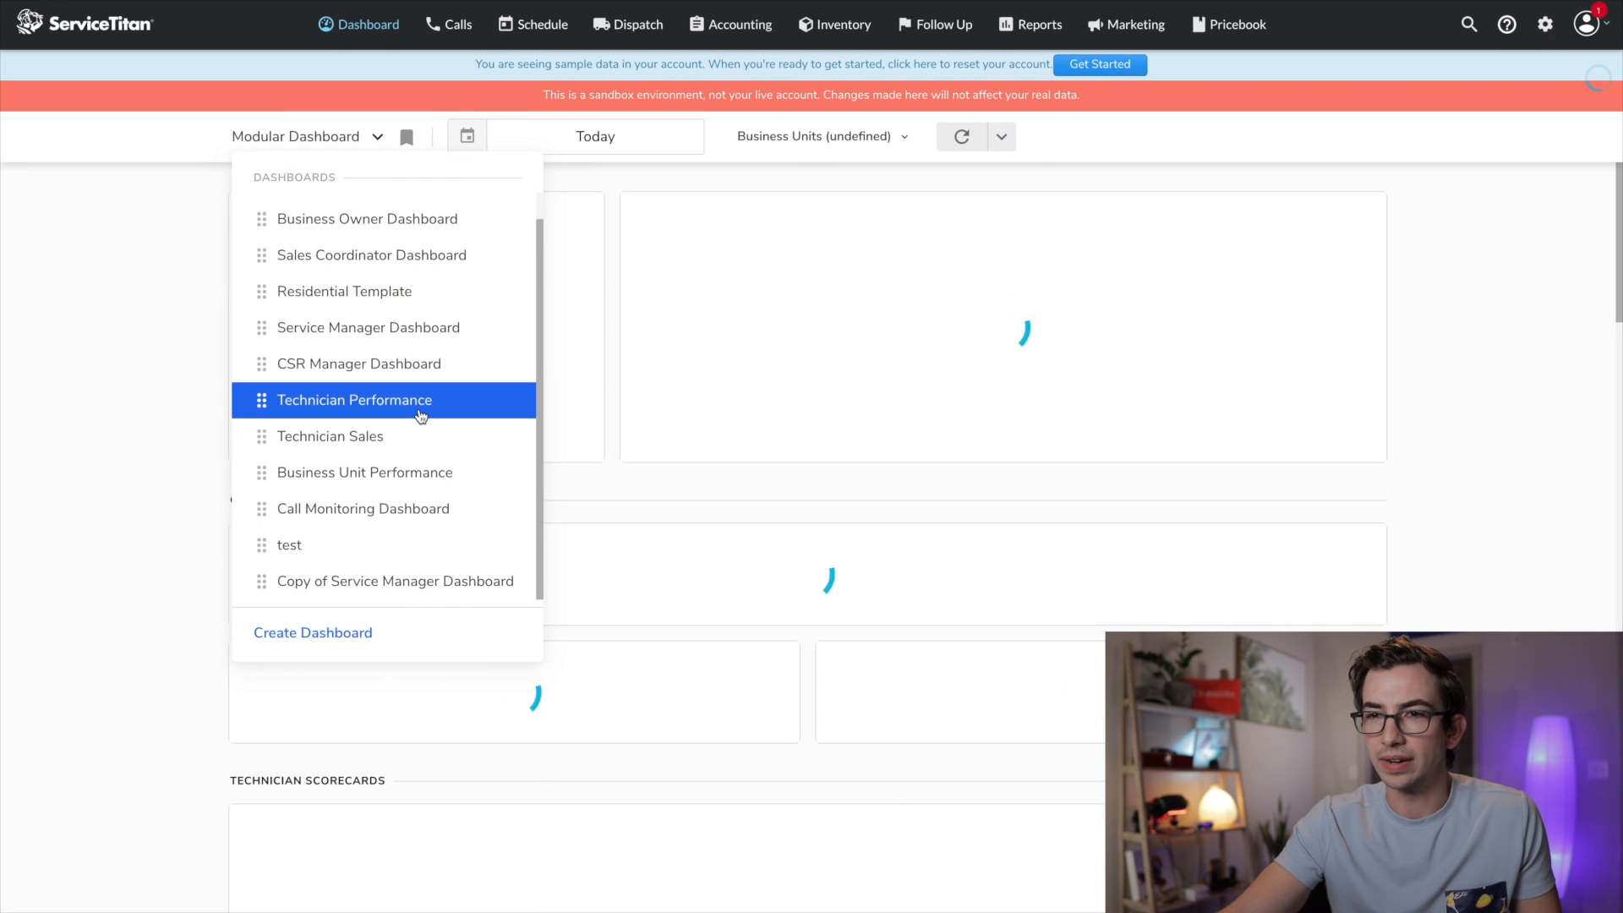
pyautogui.click(407, 583)
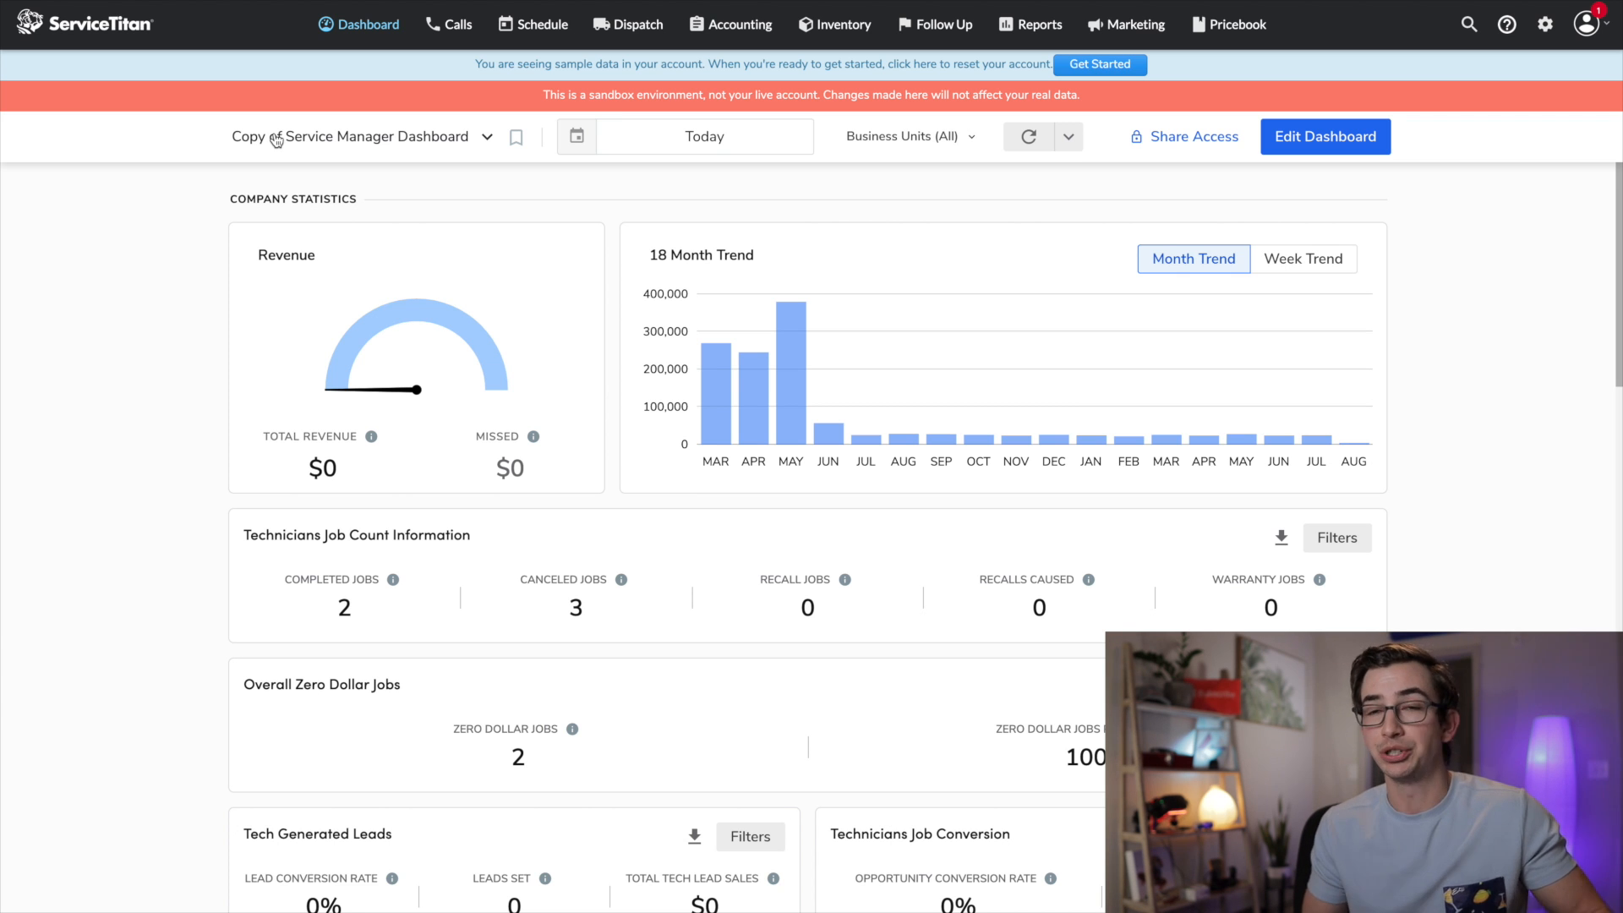
# Create a new dashboard named "Field QA".
pyautogui.click(456, 143)
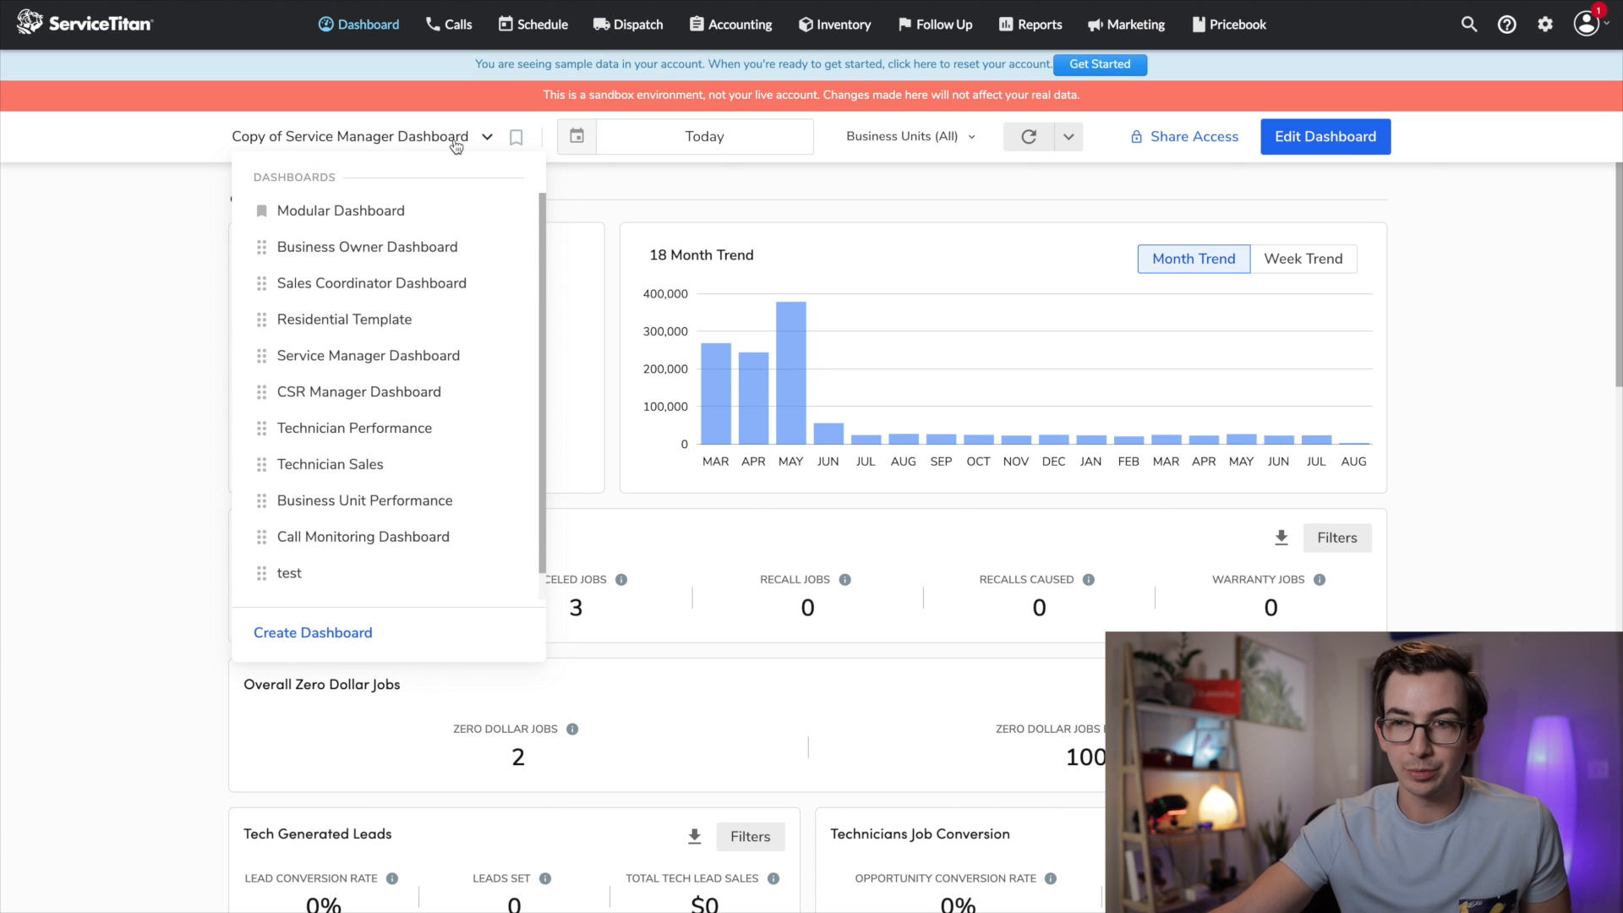
pyautogui.click(340, 636)
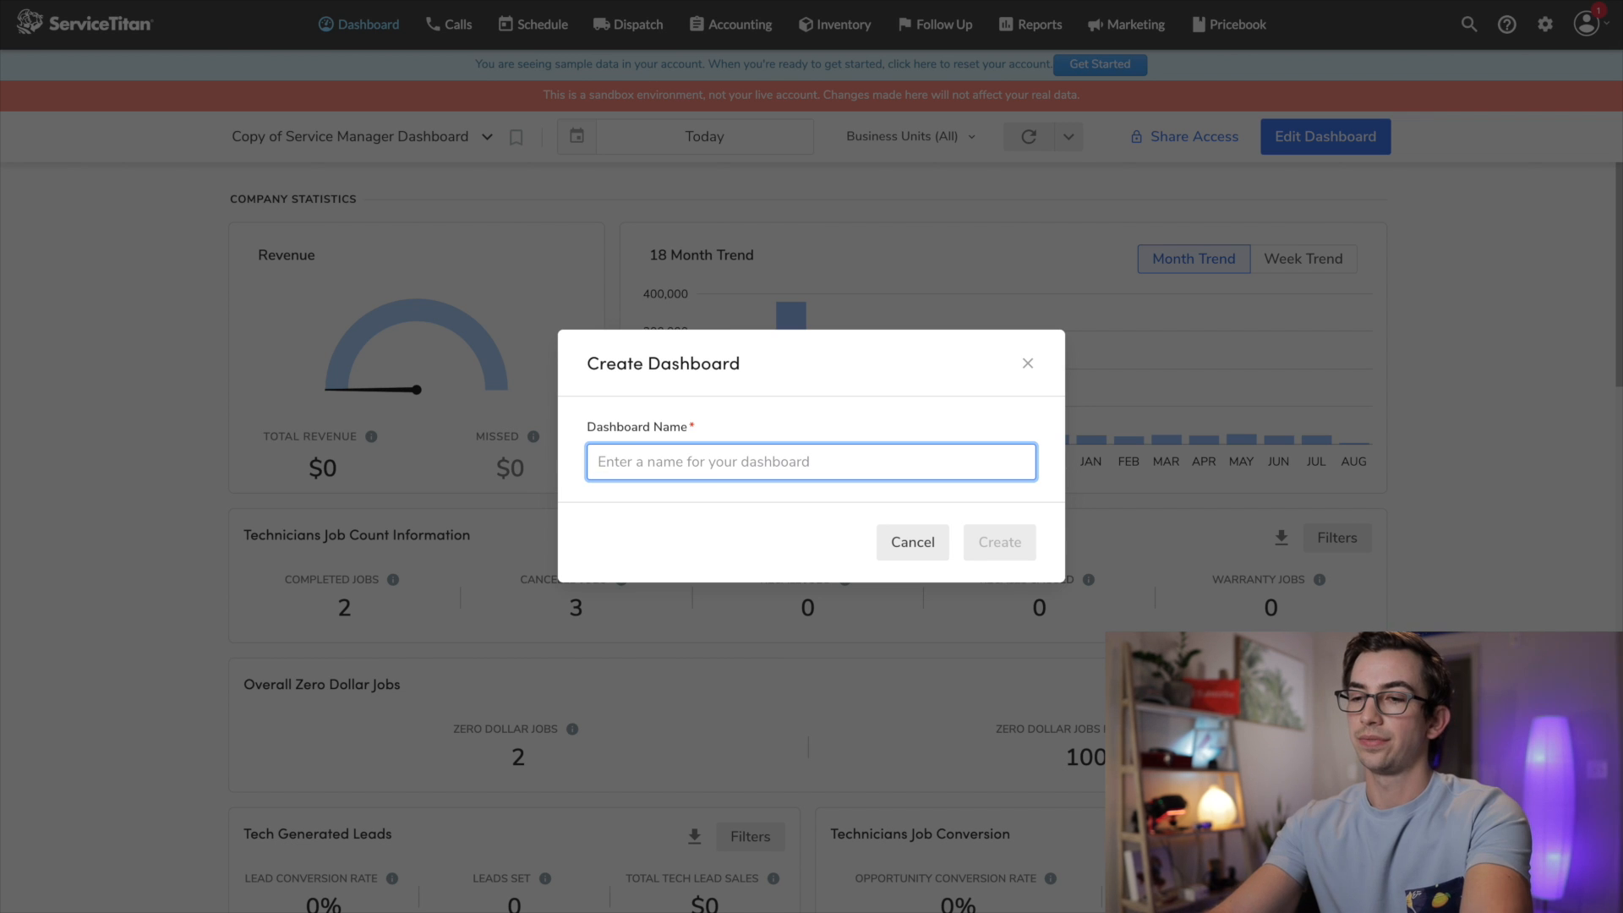
pyautogui.write('Field QA')
pyautogui.click(1006, 548)
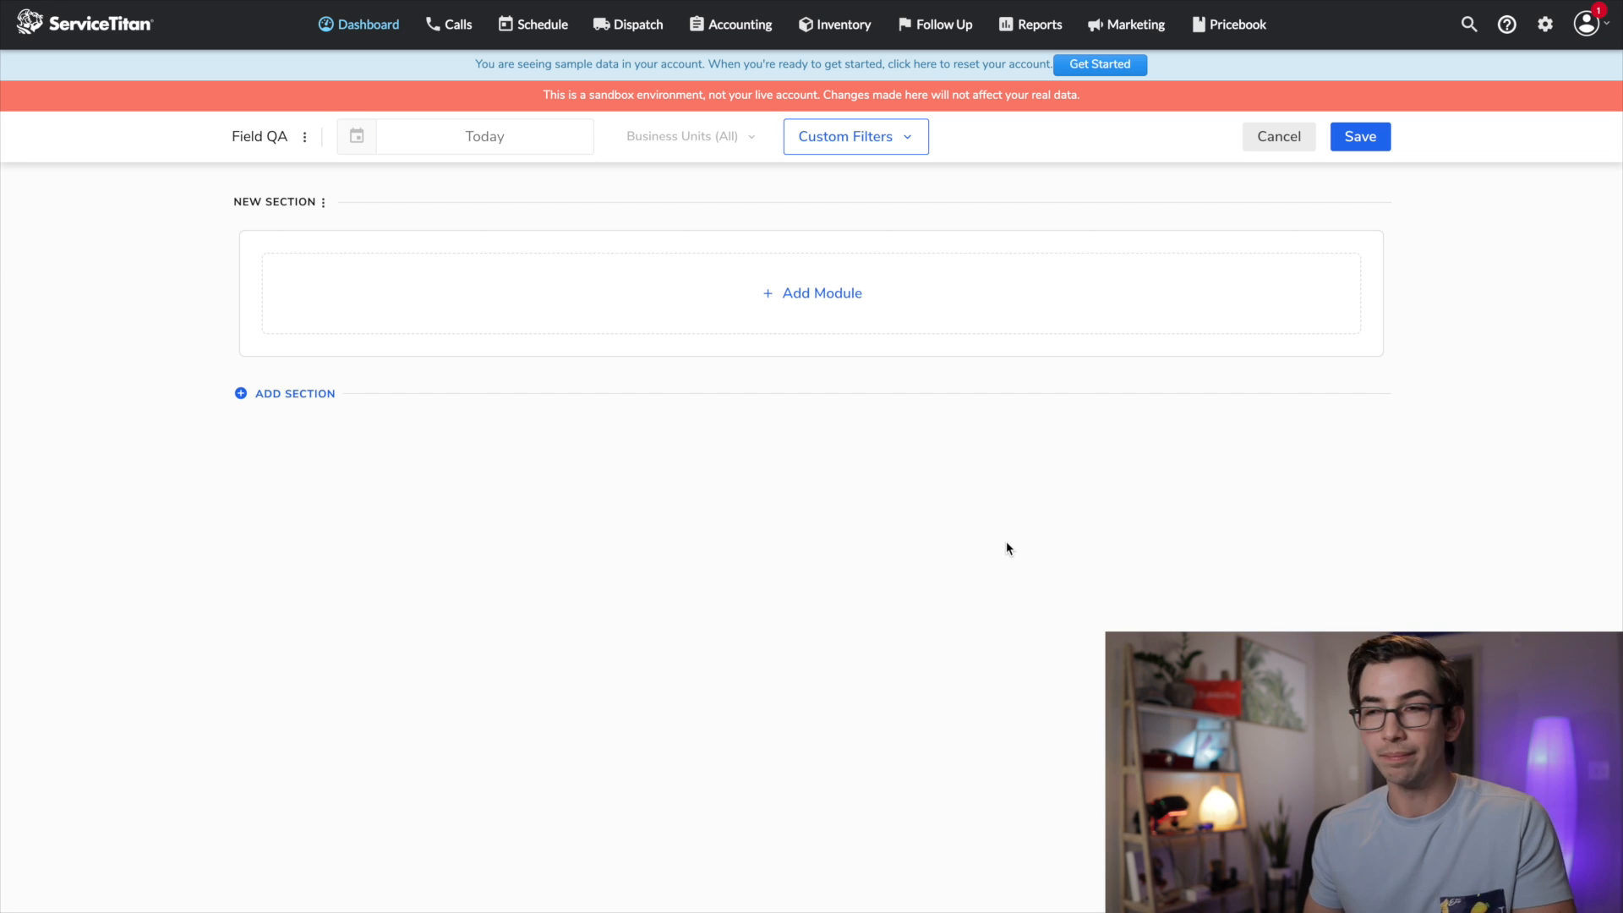
# Rename the new dashboard's empty section to "Job Quality".
pyautogui.click(323, 205)
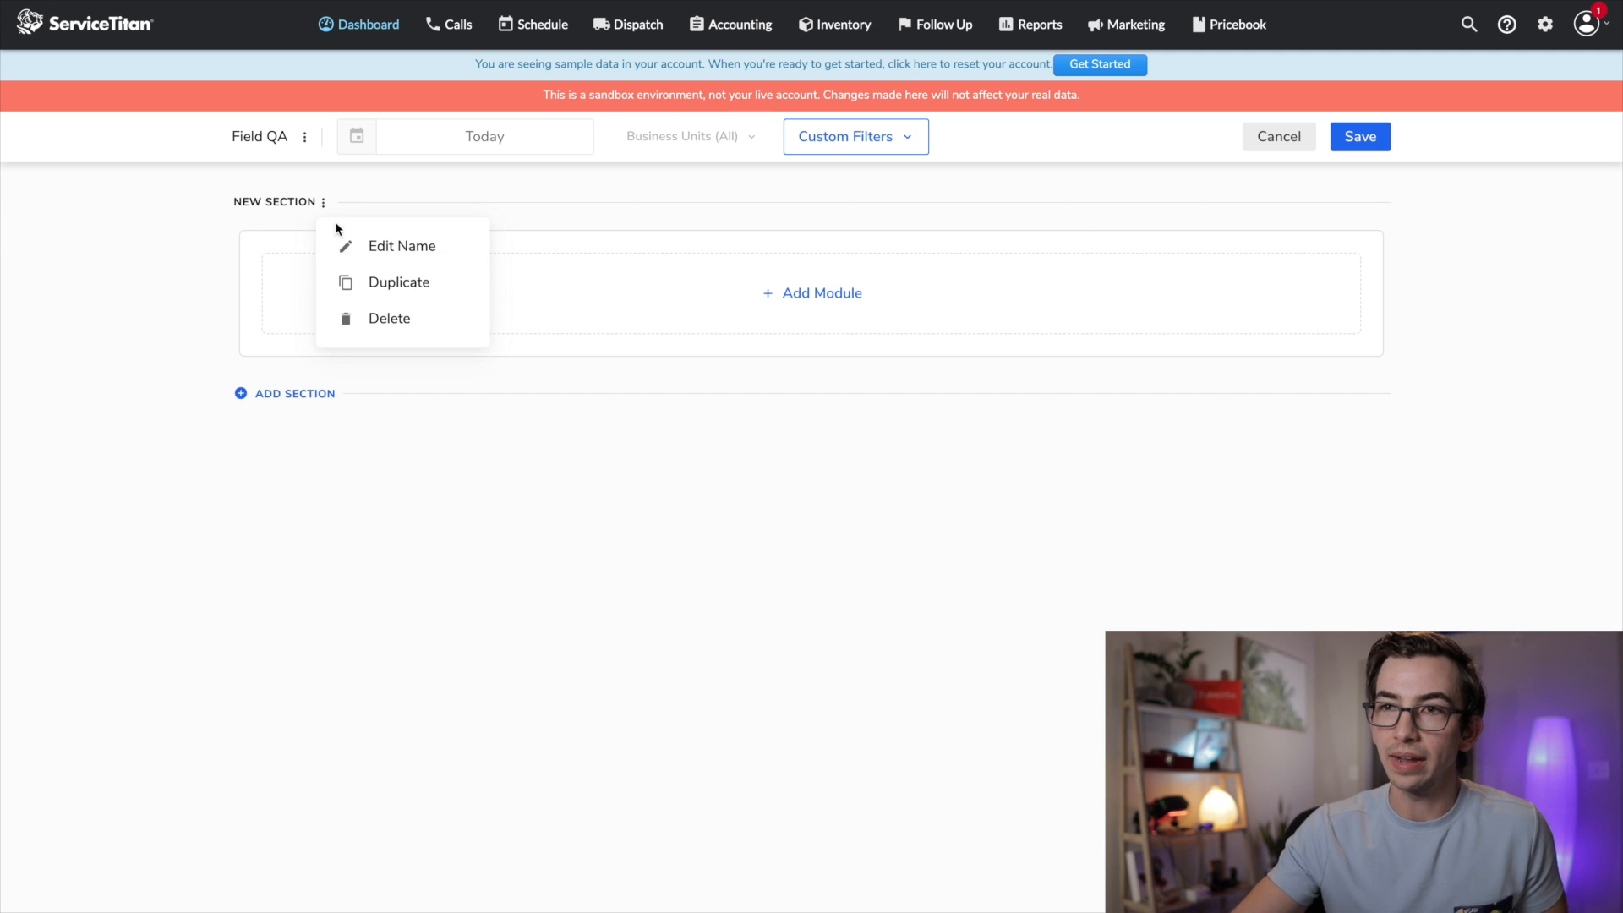
pyautogui.click(377, 244)
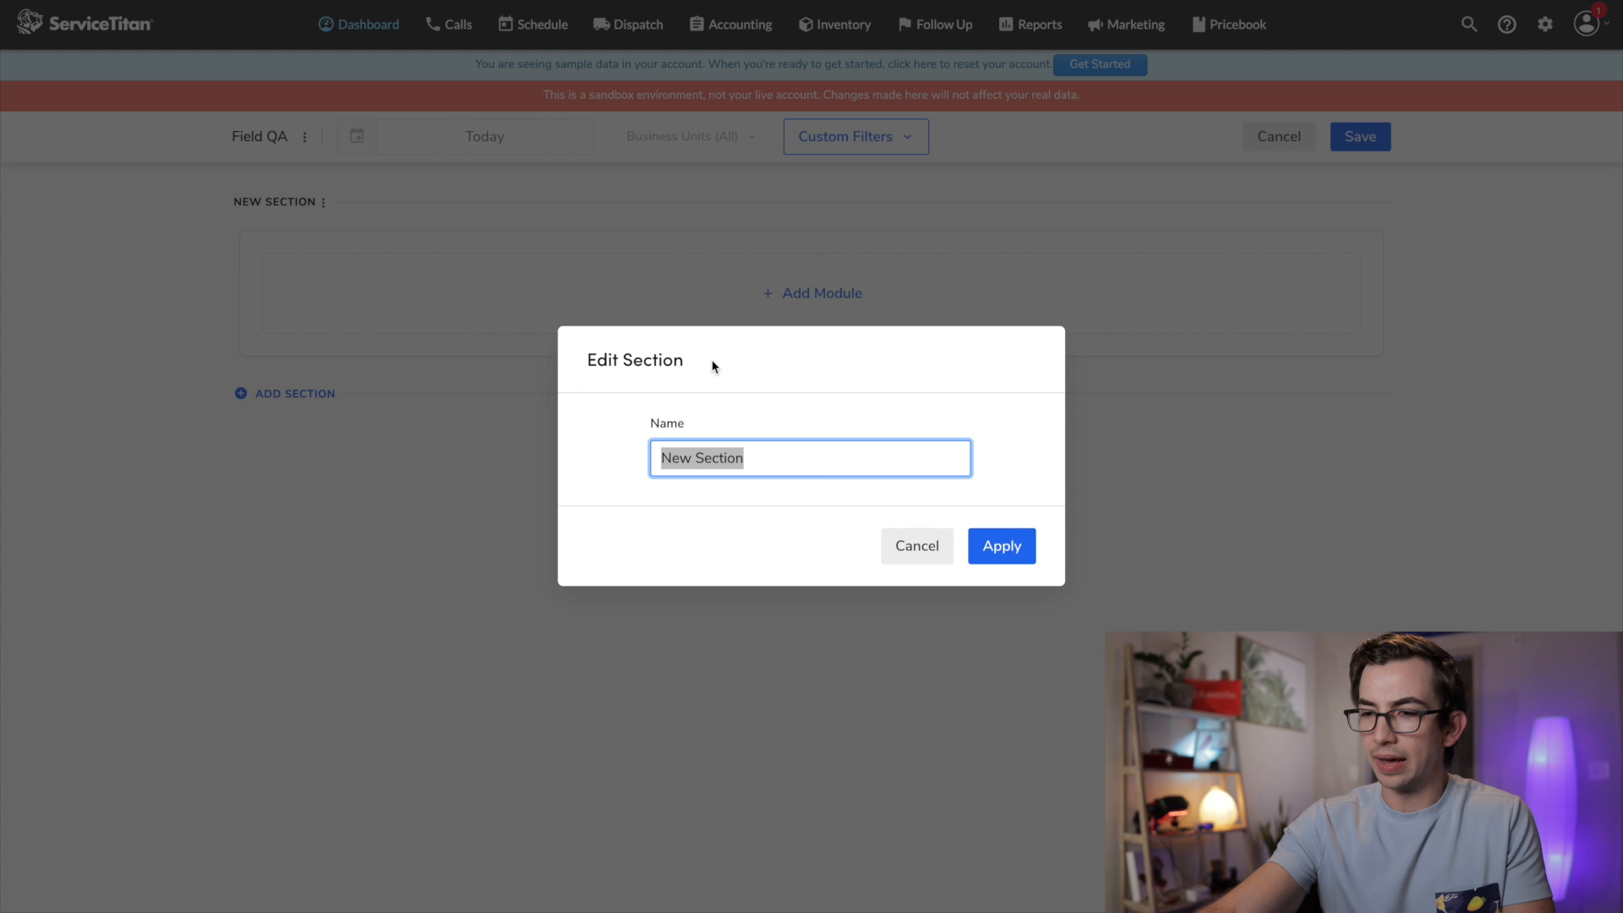
pyautogui.write('Job Quality')
pyautogui.press('Return')
# Start a new module in the Job Quality section with type KPI and the Technician Performance template.
pyautogui.click(828, 323)
pyautogui.click(1538, 128)
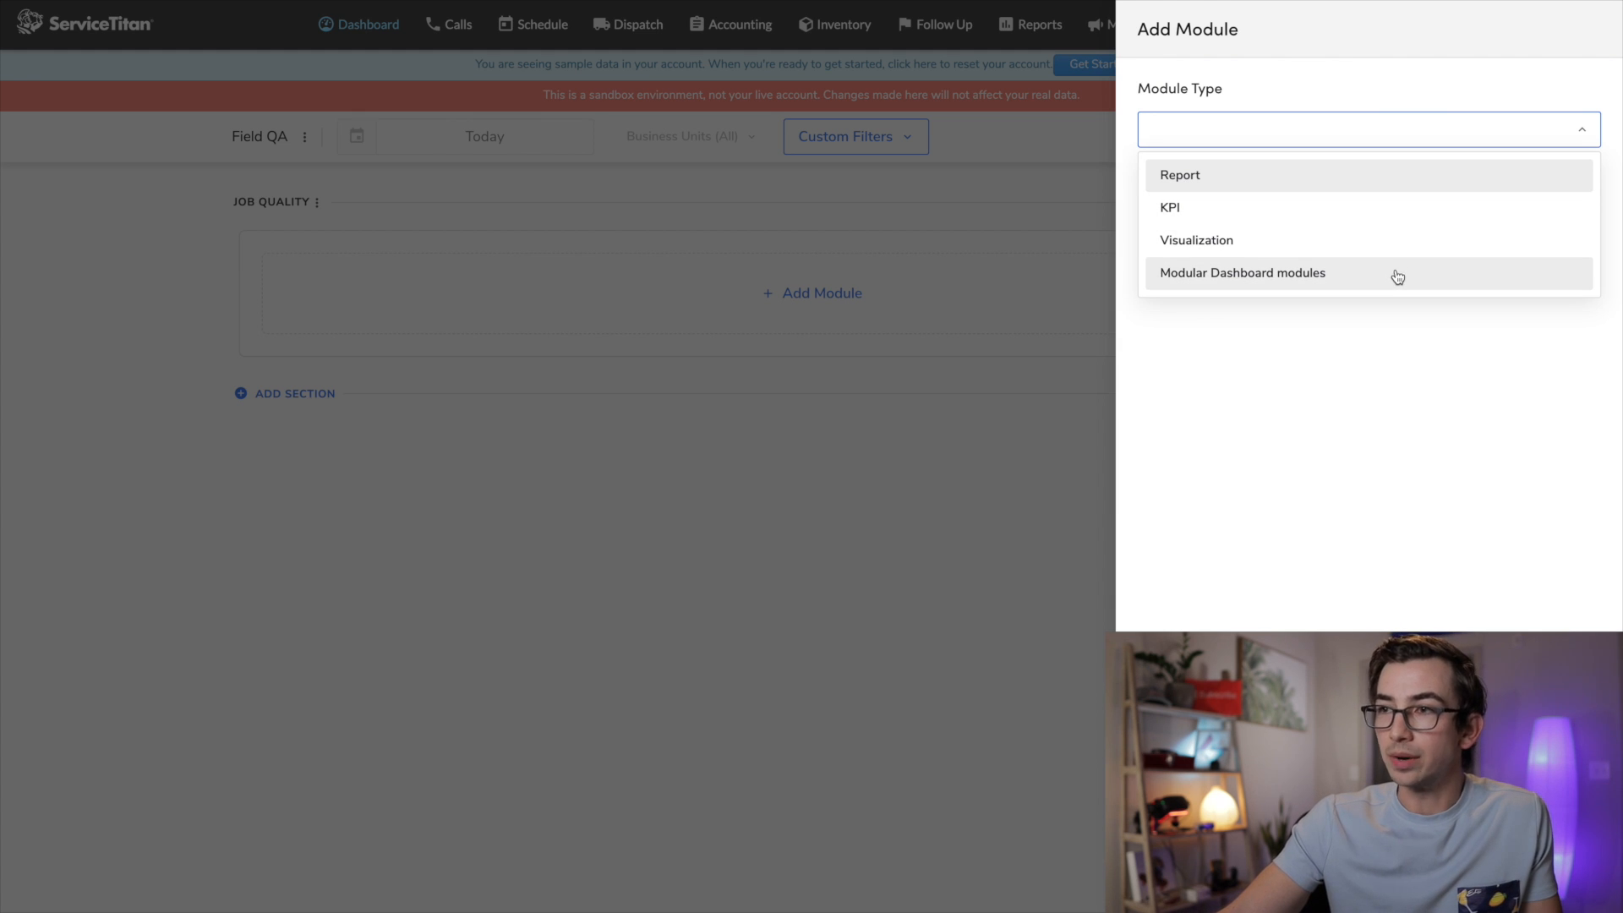
pyautogui.click(1200, 212)
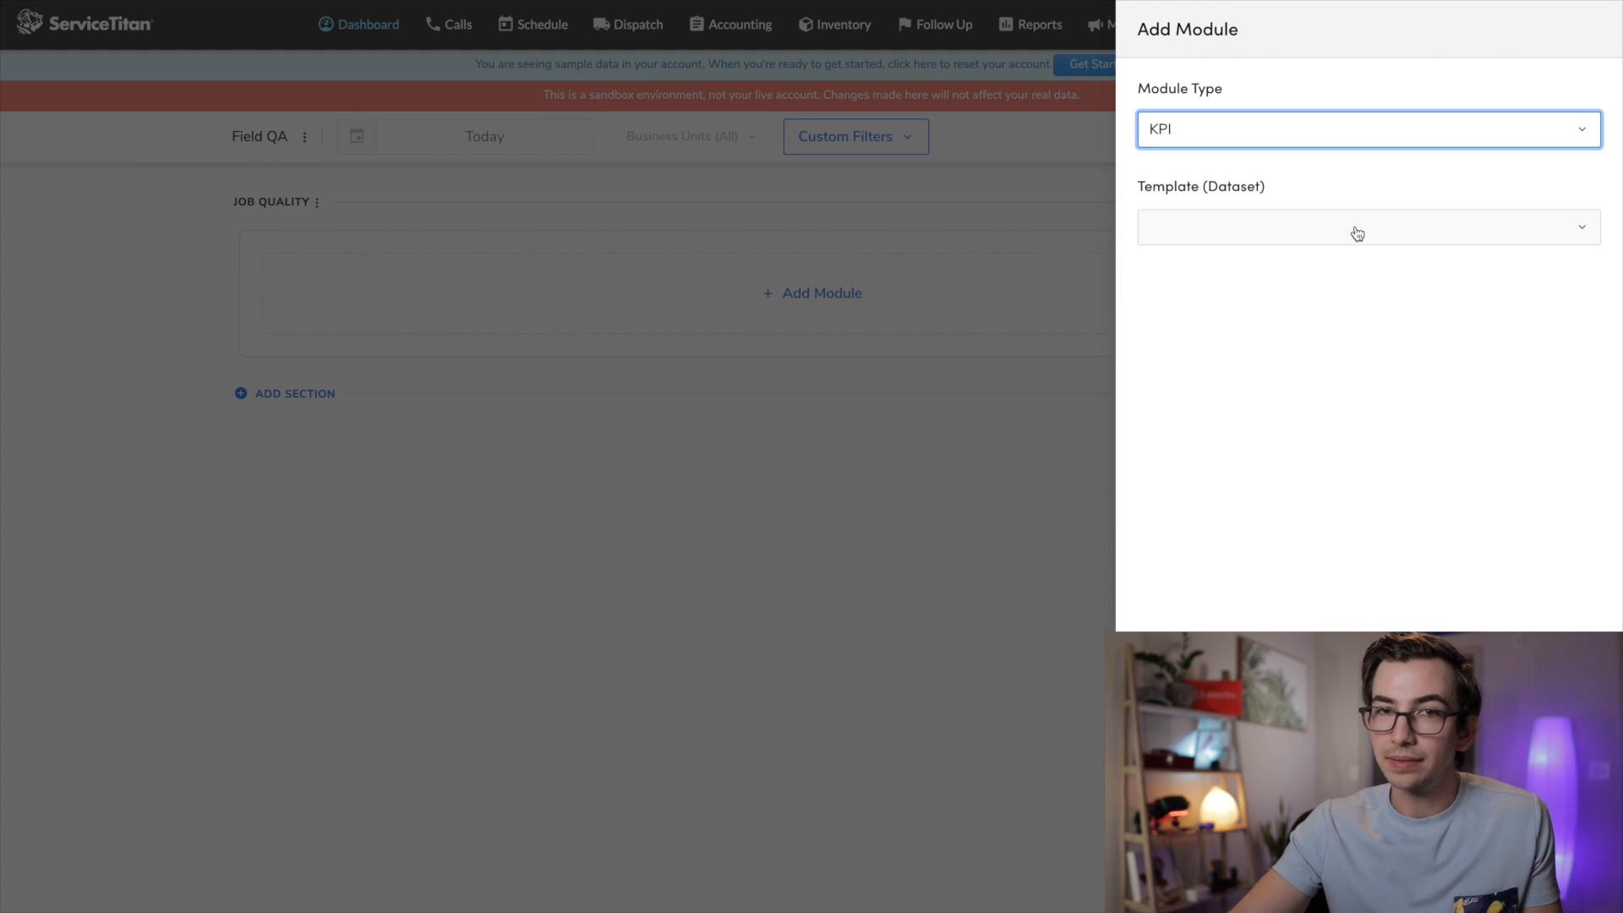
pyautogui.click(1357, 232)
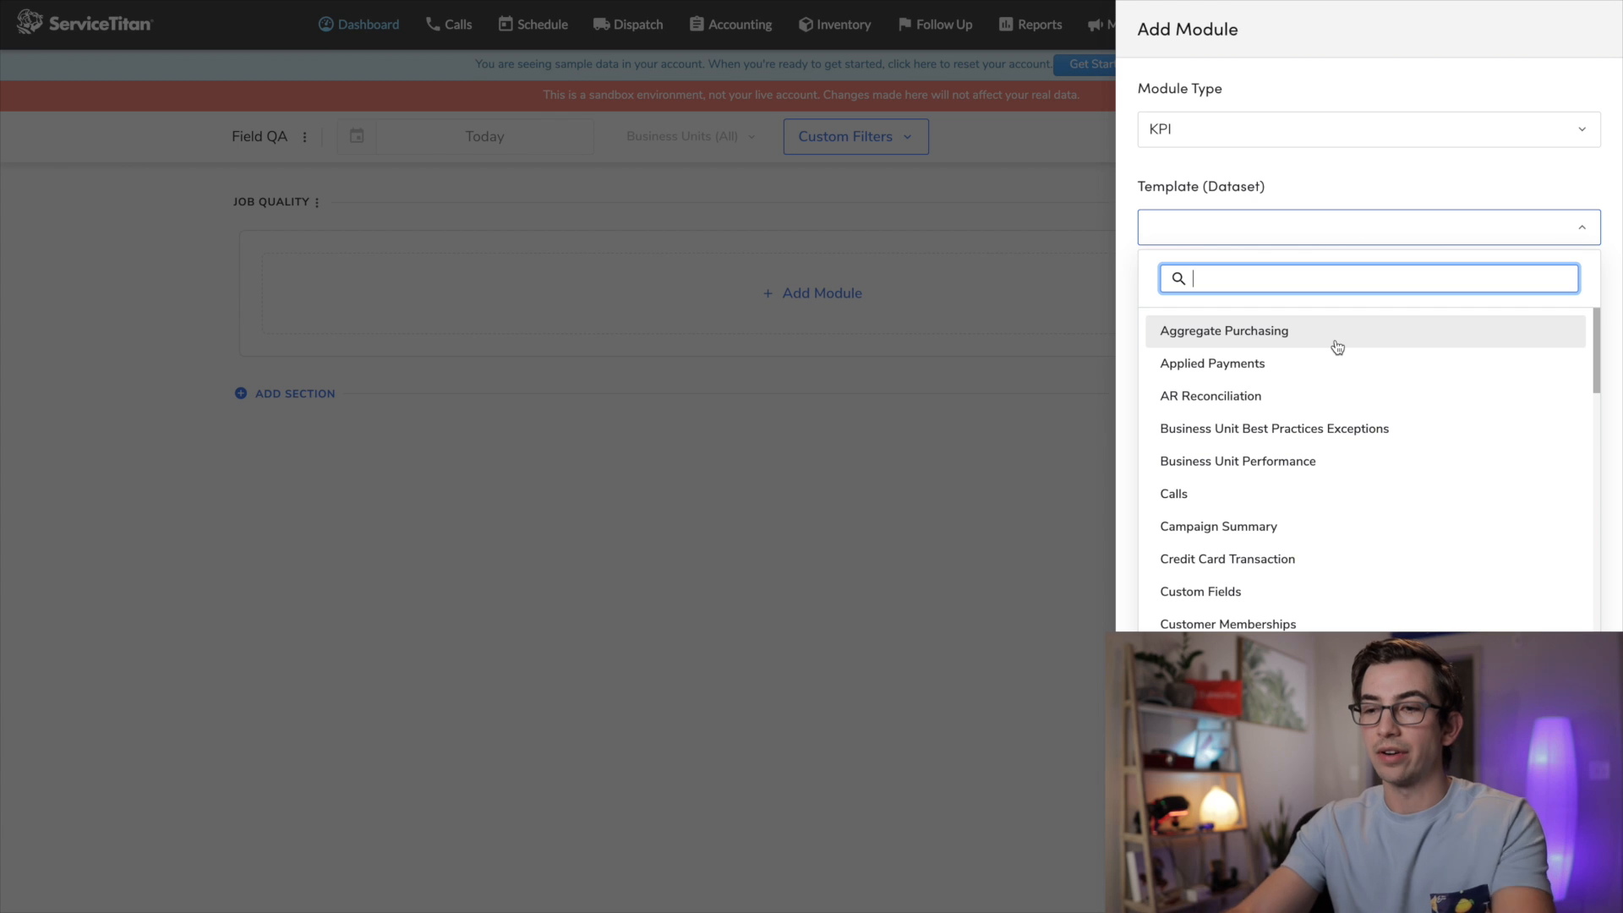
pyautogui.write('te')
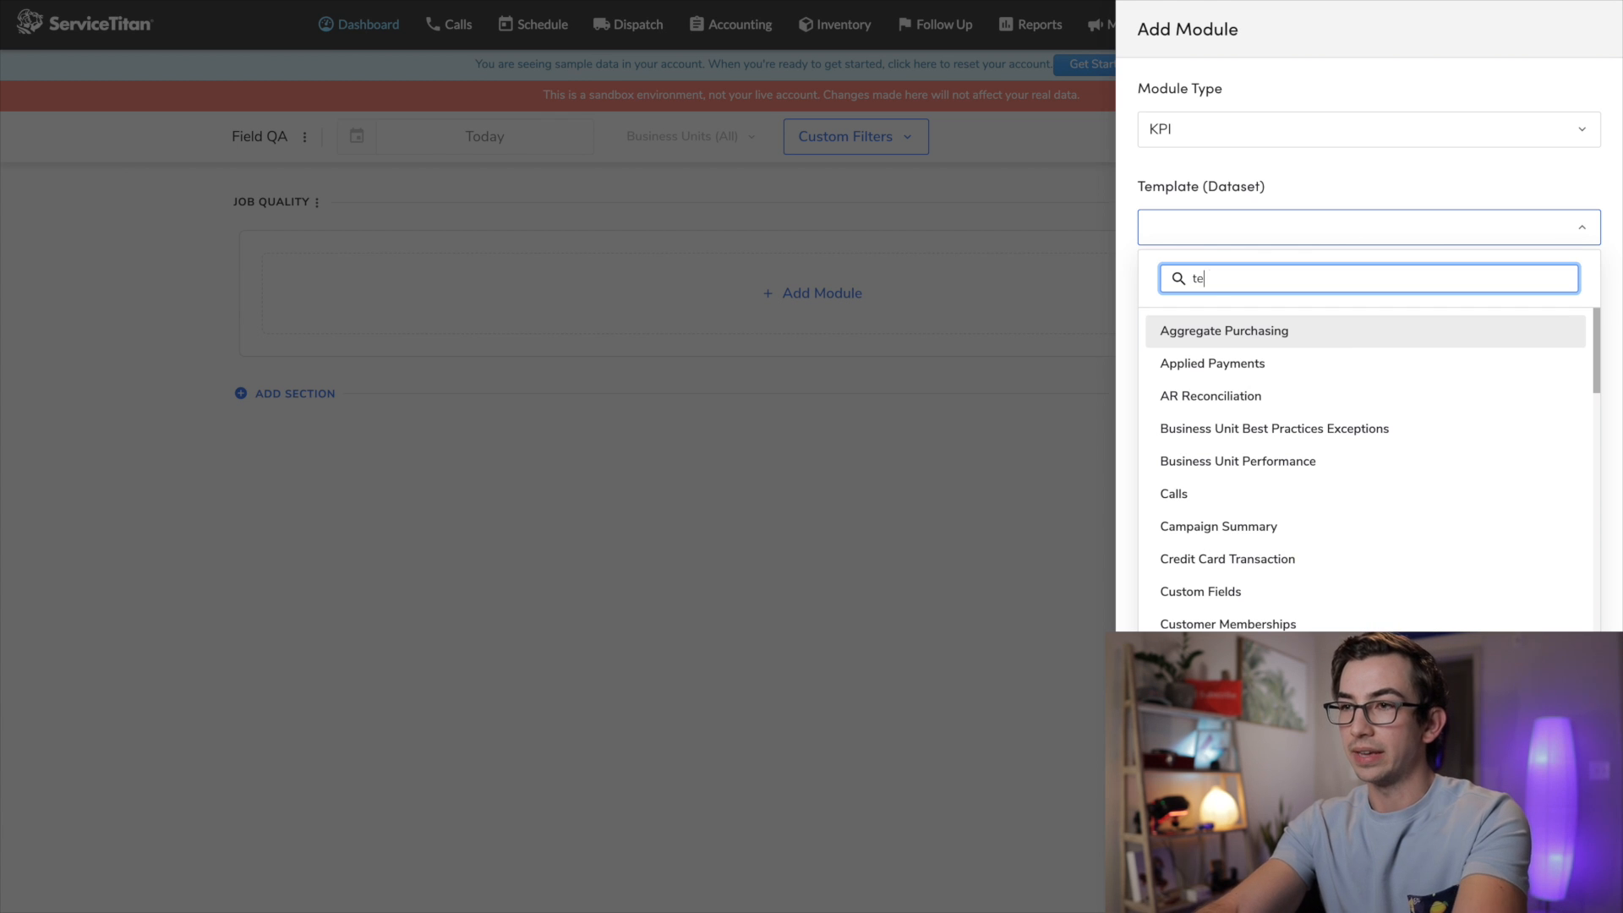
pyautogui.write('ch')
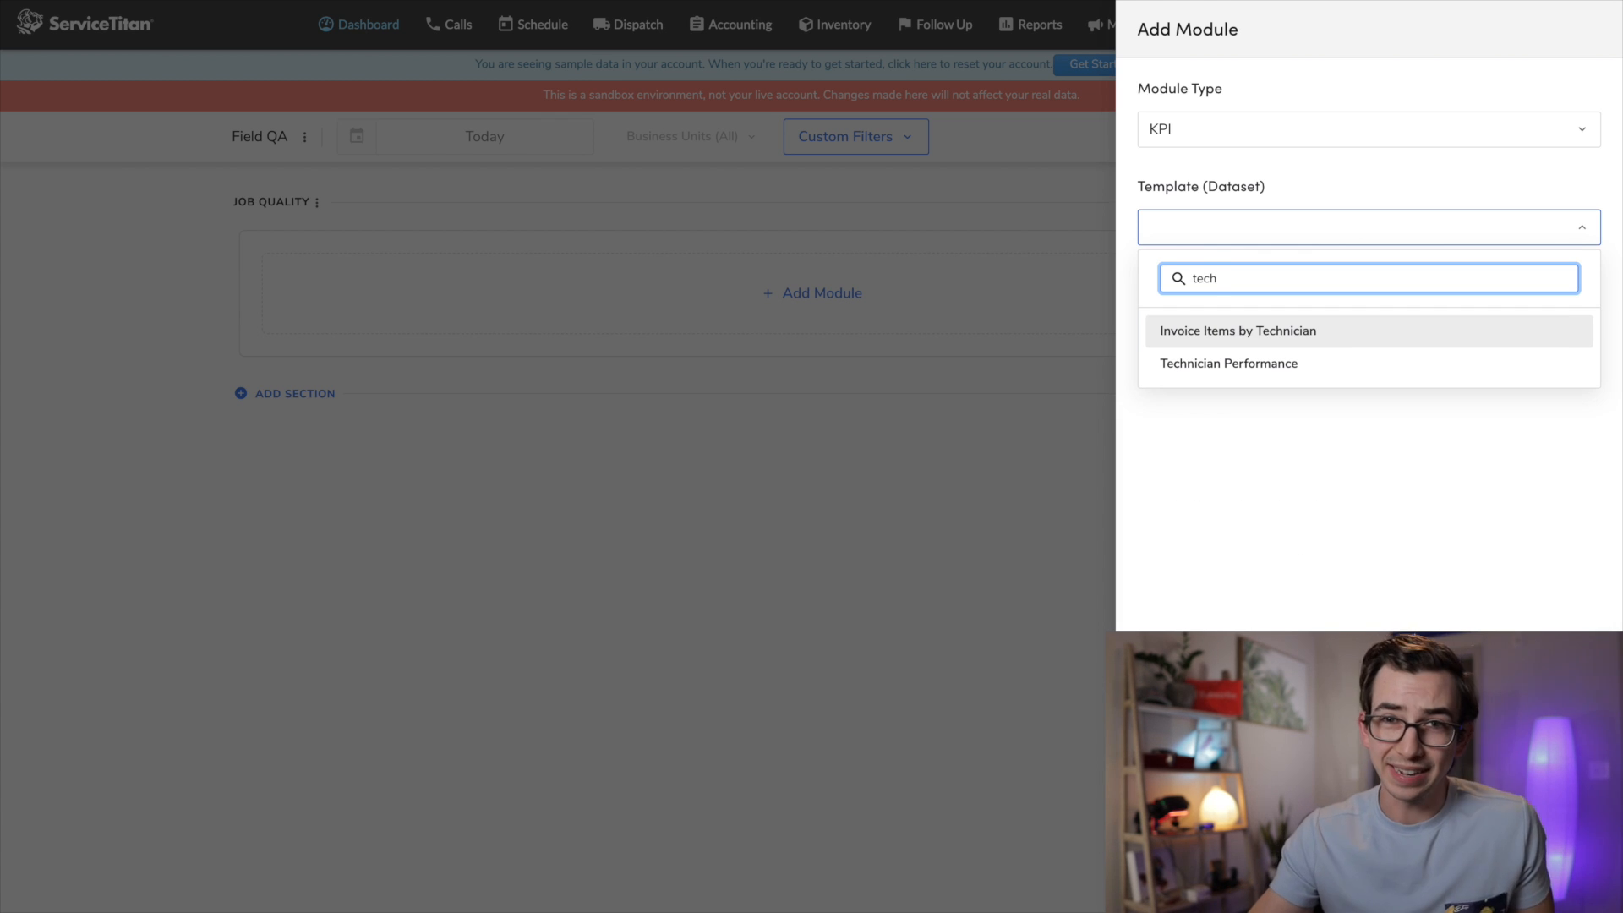
pyautogui.click(1360, 378)
# Search the existing KPIs for "reca" and select Recall Jobs and Recalls Caused for the module.
pyautogui.scroll(-5, 1270, 568)
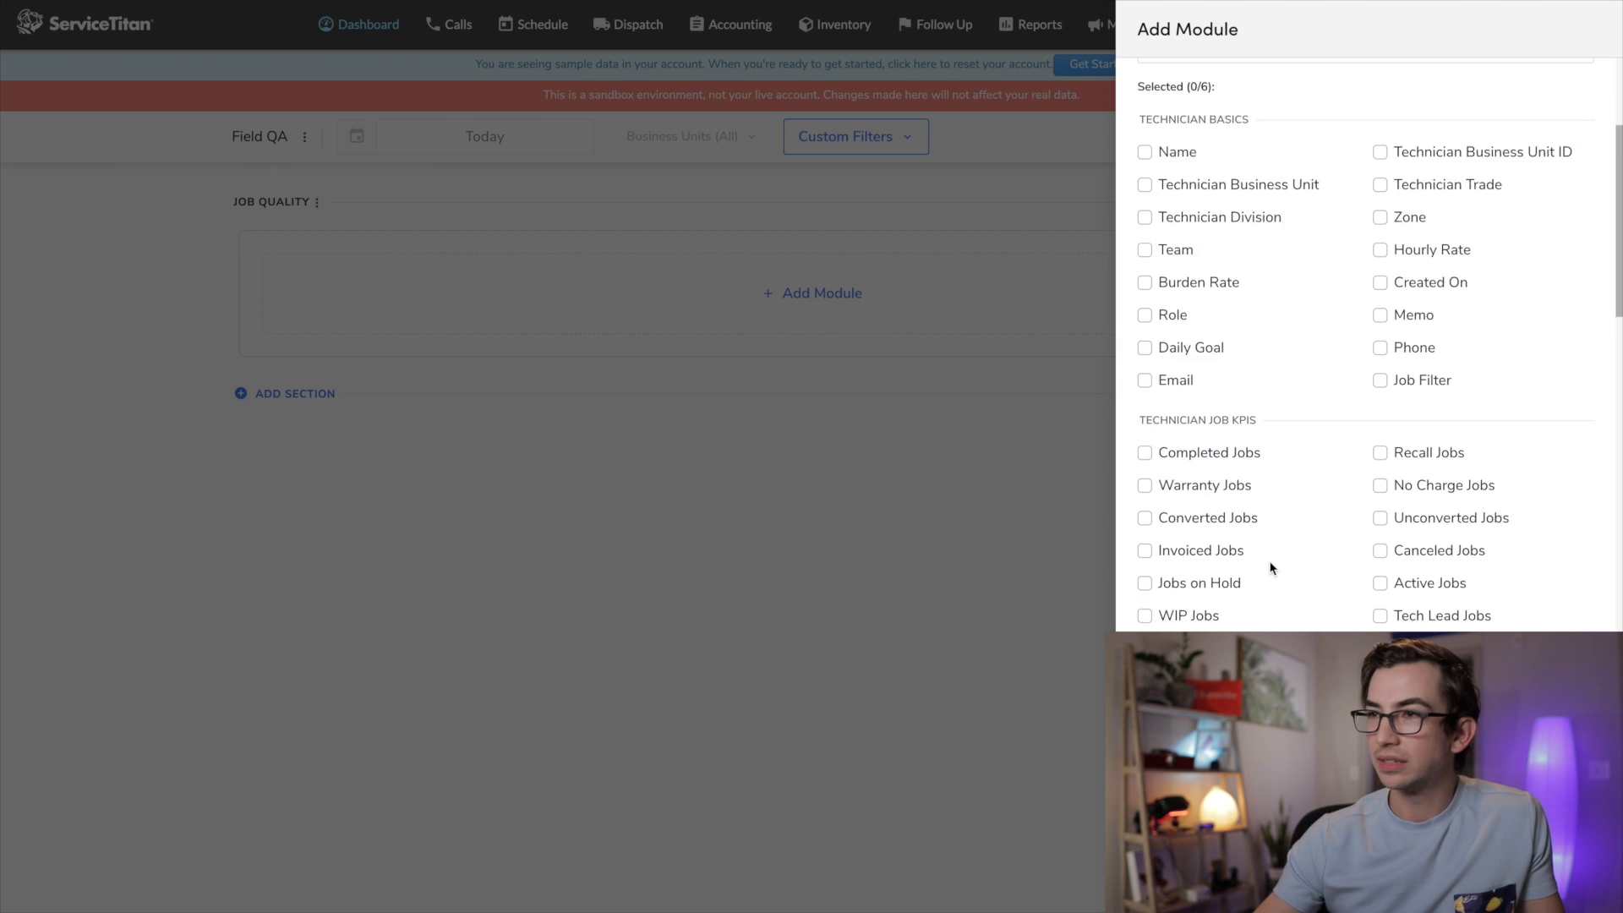
pyautogui.scroll(5, 1269, 568)
pyautogui.click(1278, 332)
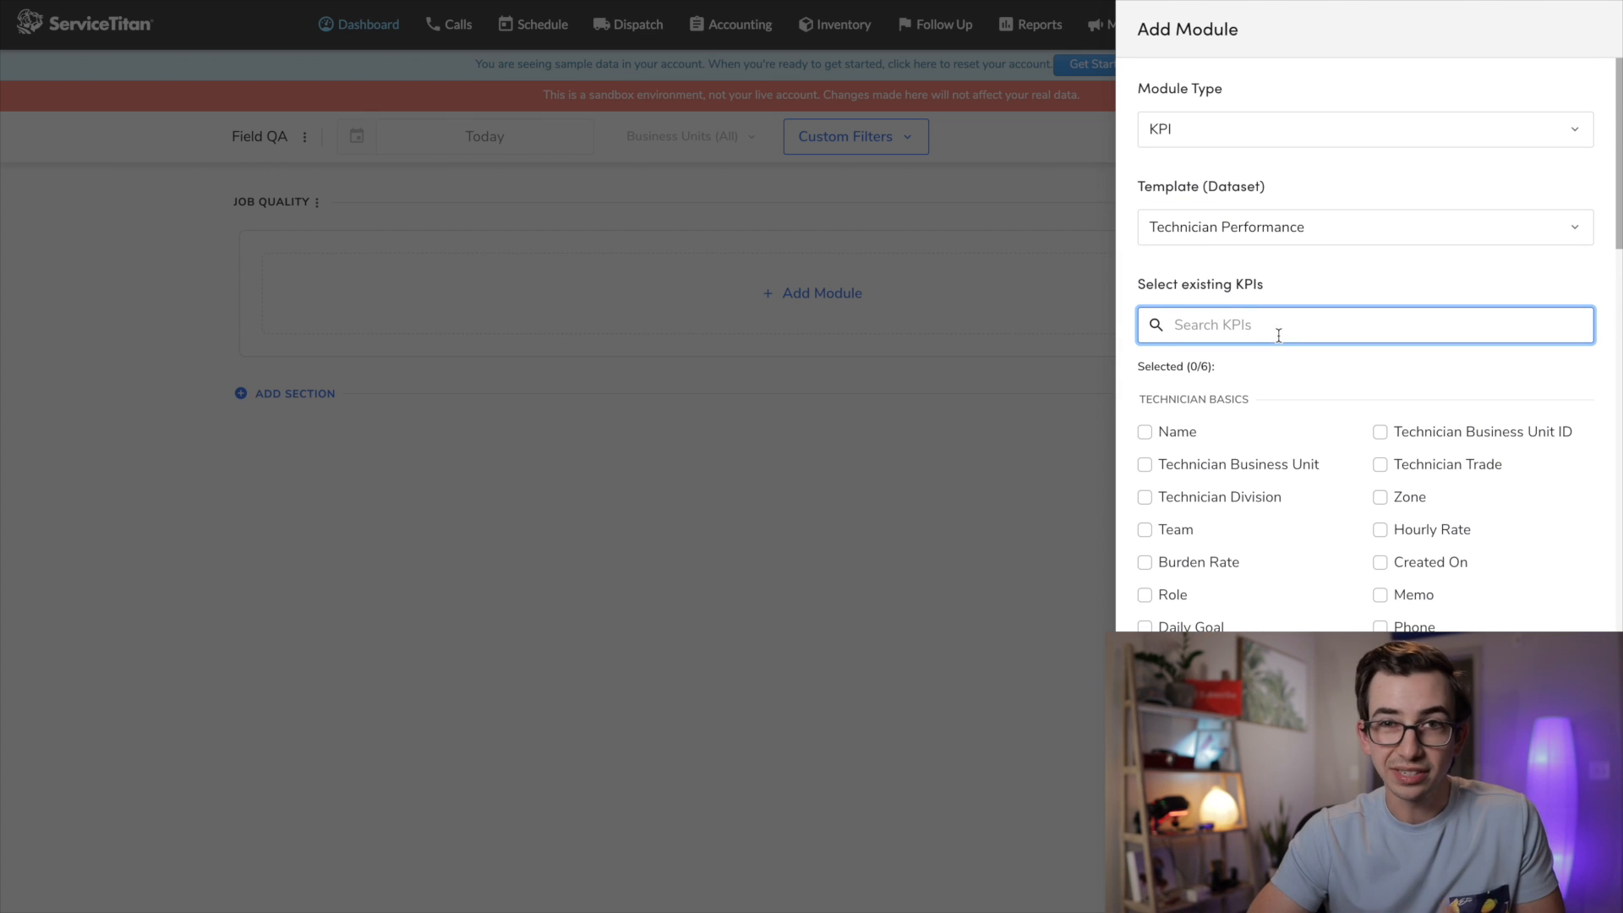
pyautogui.write('reca')
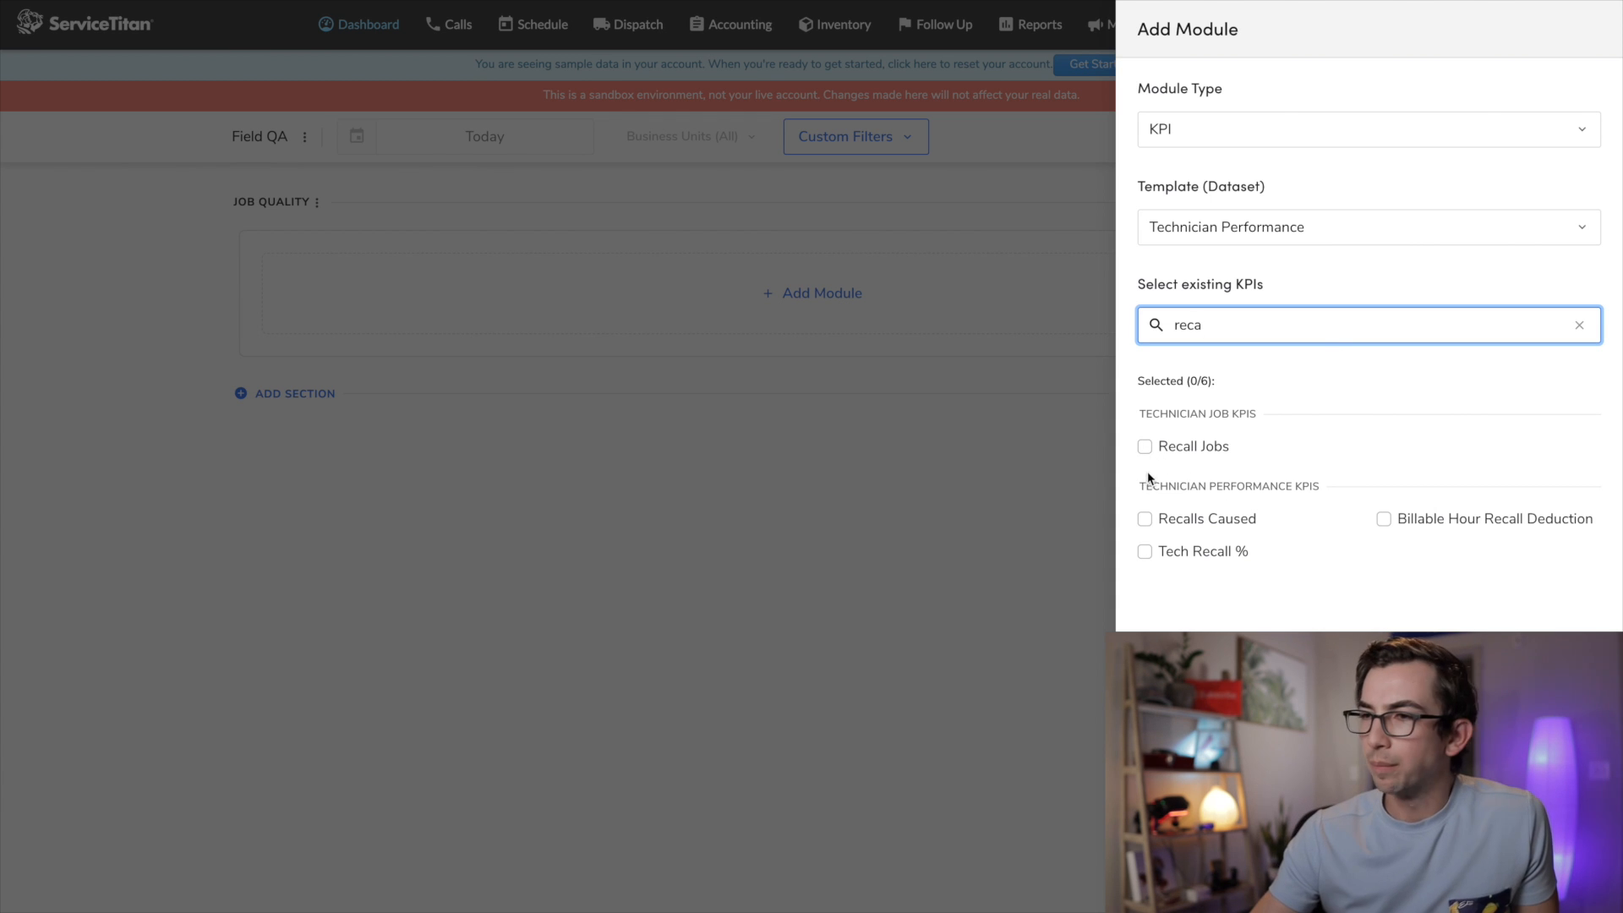
pyautogui.click(1146, 448)
pyautogui.click(1146, 531)
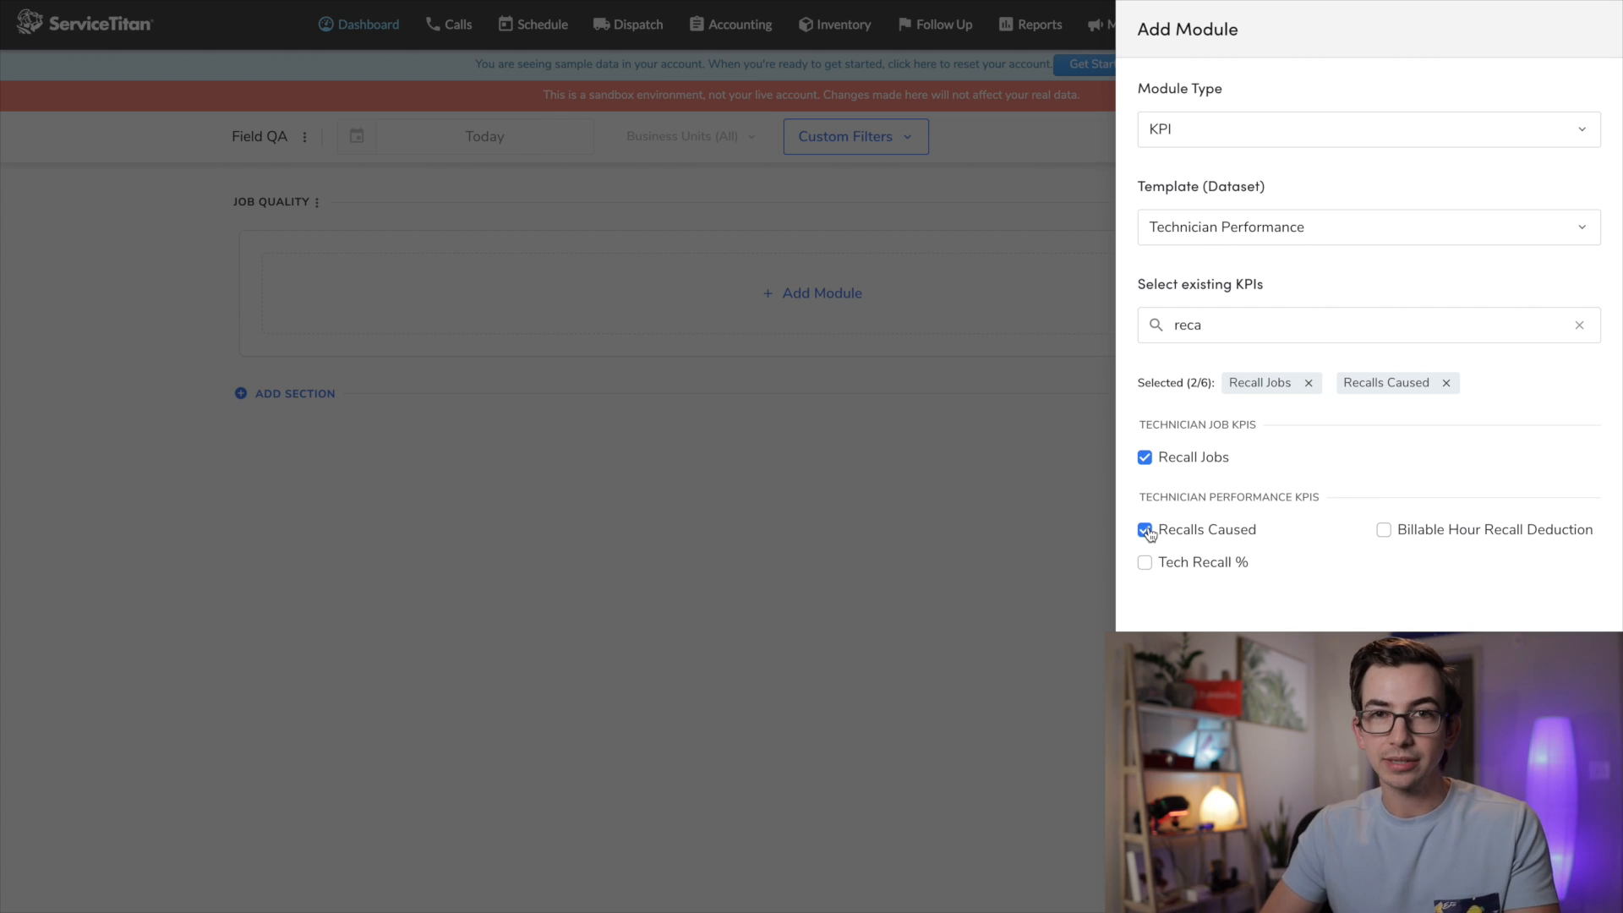
# Search the existing KPIs for "war" and select Warranty Jobs for the module.
pyautogui.click(1498, 323)
pyautogui.write('war')
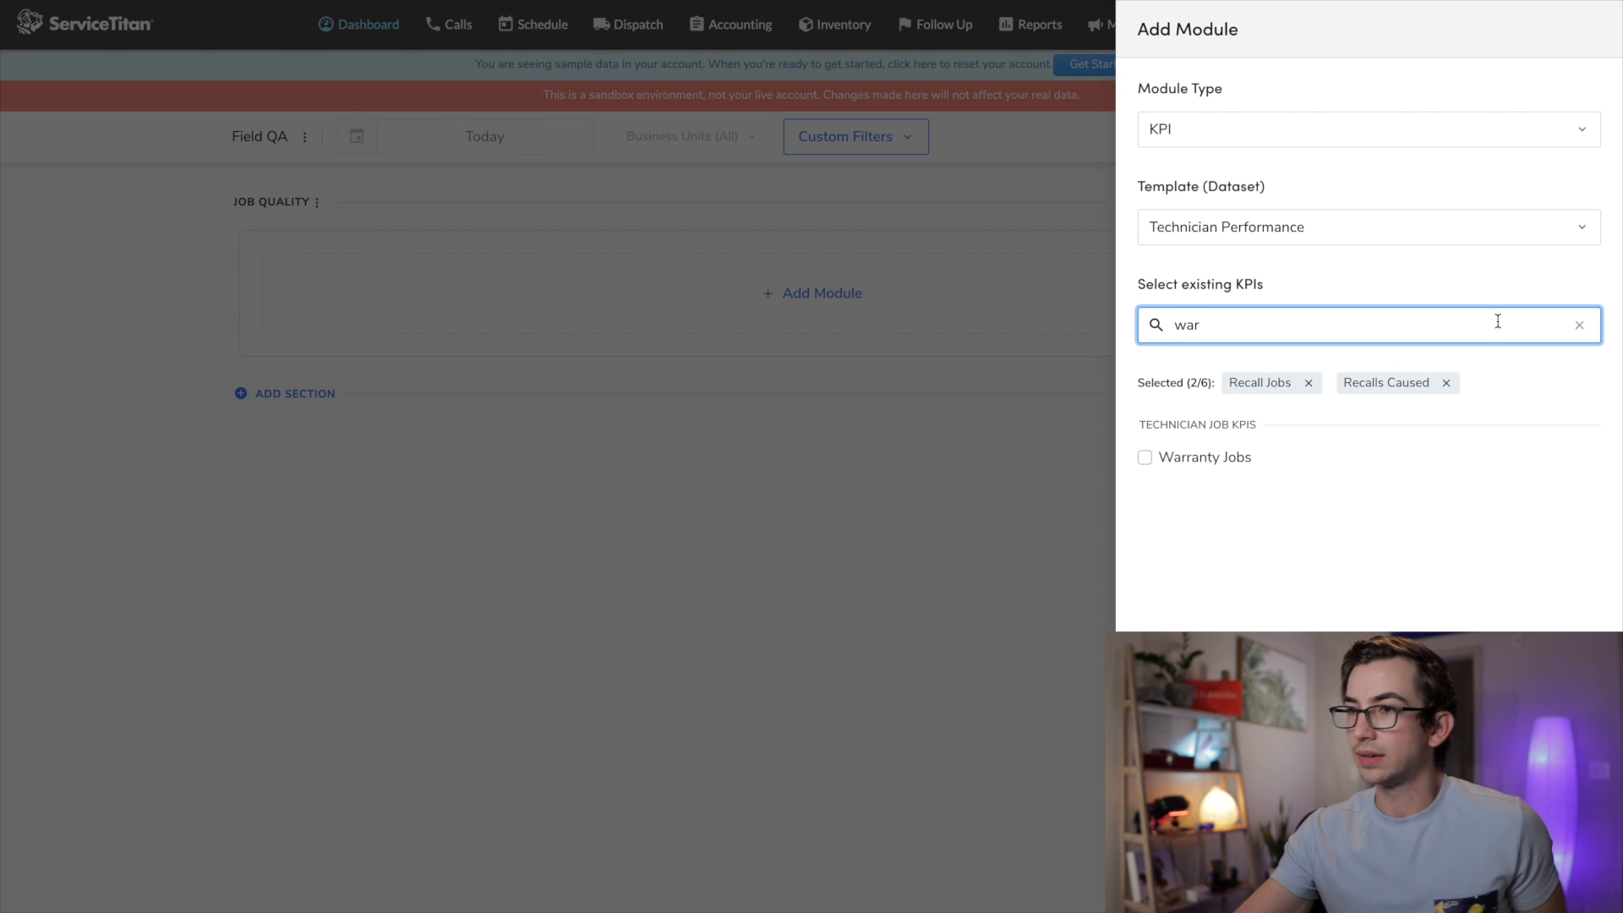
pyautogui.click(1145, 458)
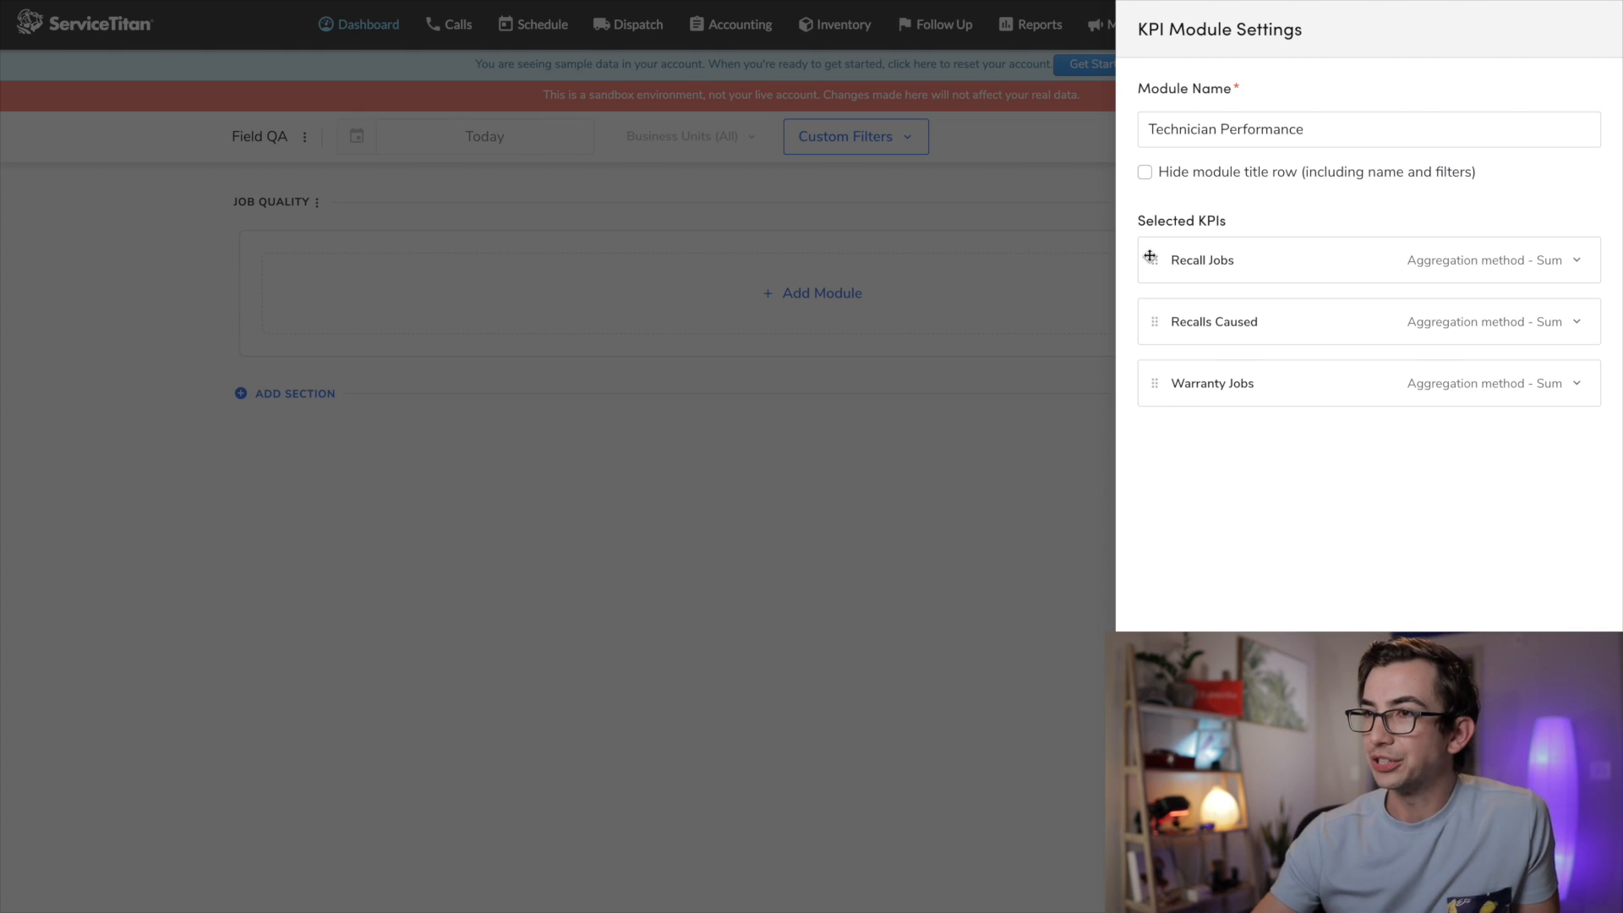
# Review the aggregation options for Recall Jobs, keep Sum, and add the Technician Performance KPI module to the Job Quality section.
pyautogui.moveTo(1150, 256)
pyautogui.mouseDown()
pyautogui.moveTo(1152, 329)
pyautogui.moveTo(1159, 245)
pyautogui.mouseUp()
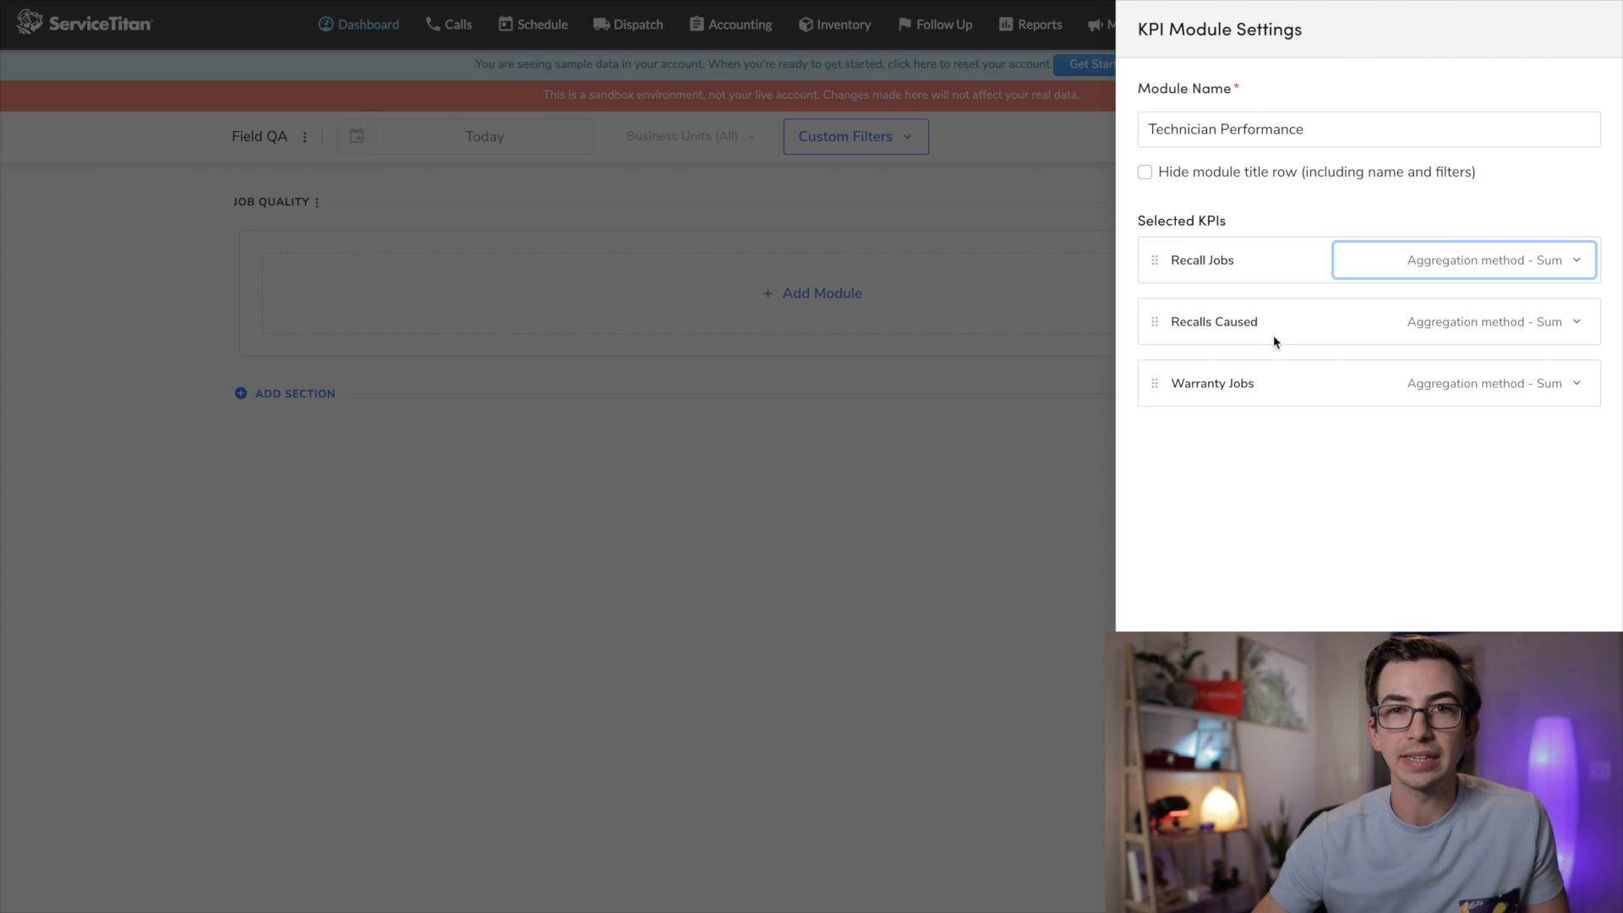
pyautogui.click(1529, 260)
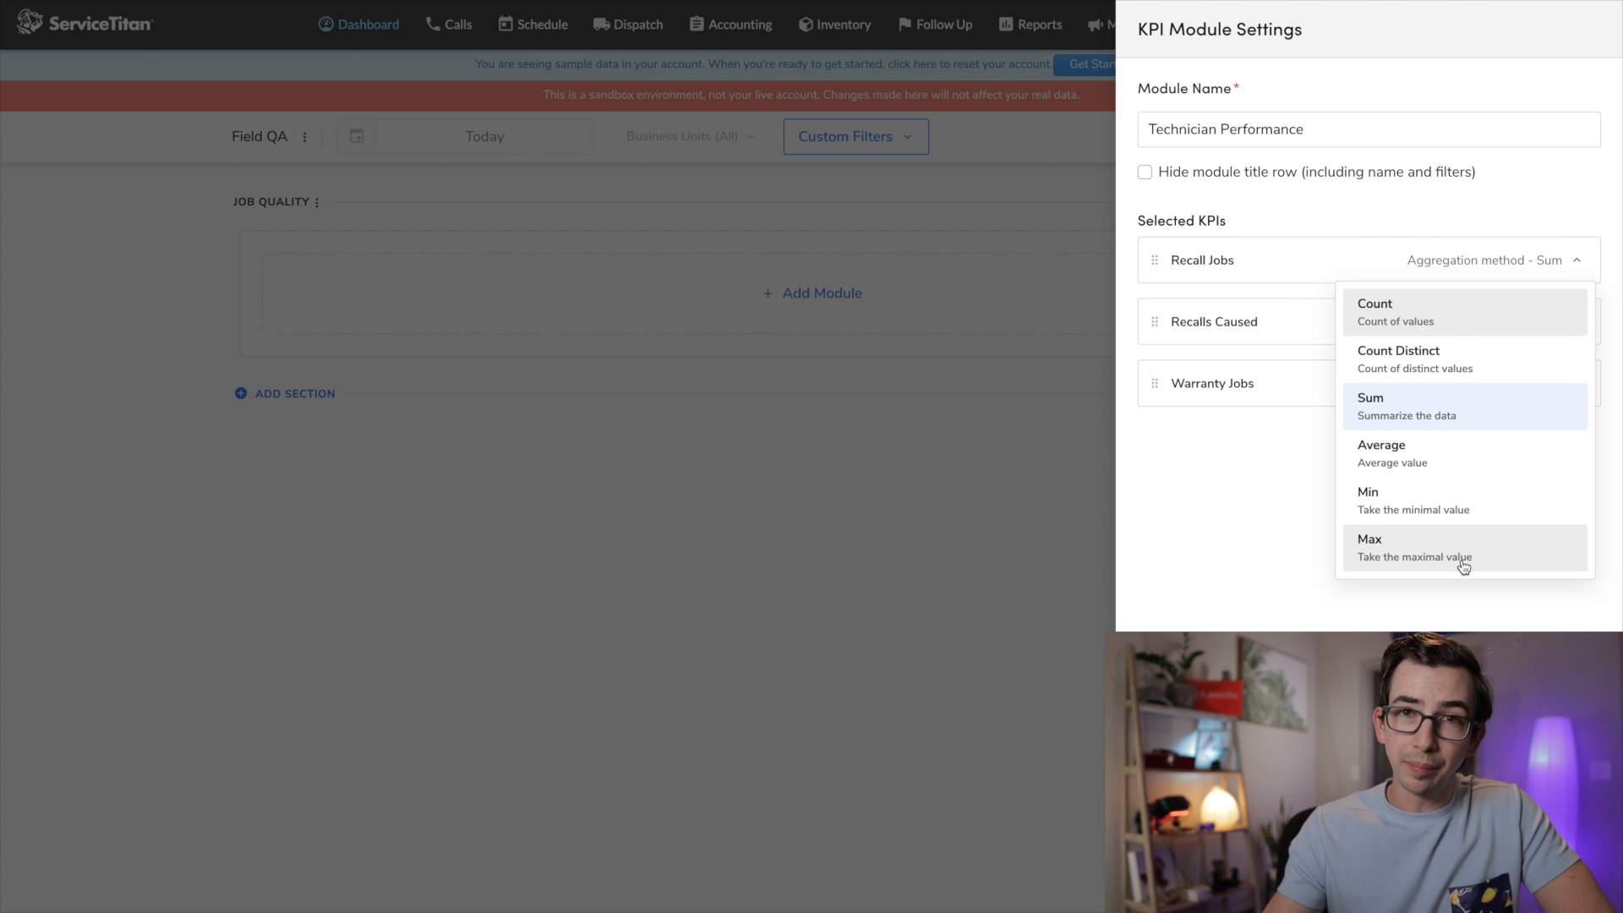
pyautogui.click(1369, 617)
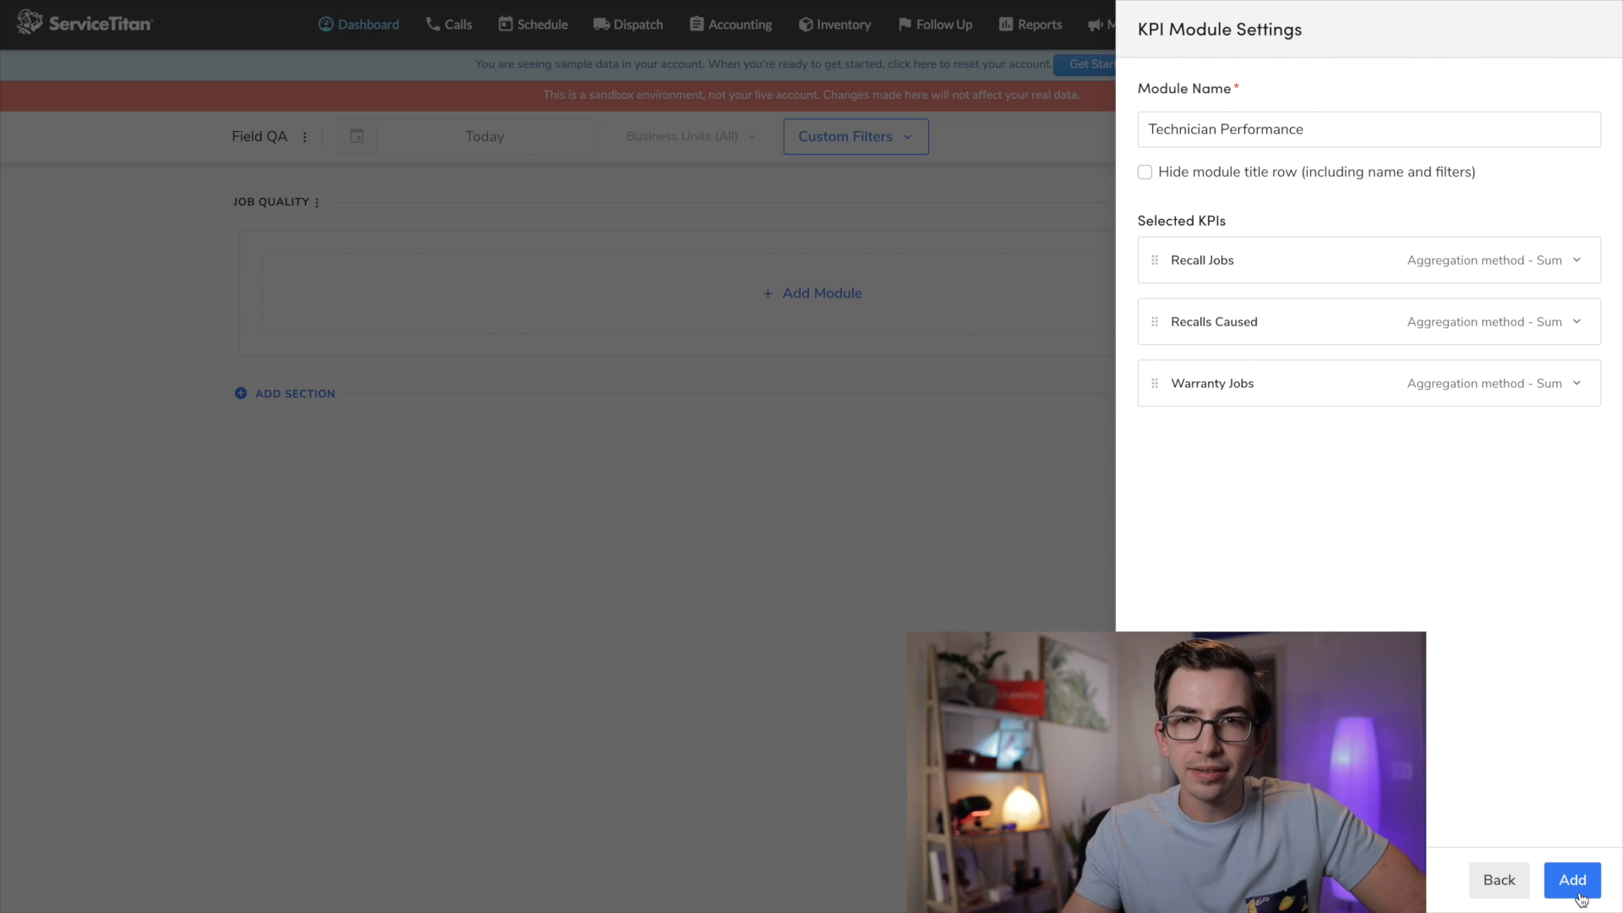
pyautogui.click(1577, 886)
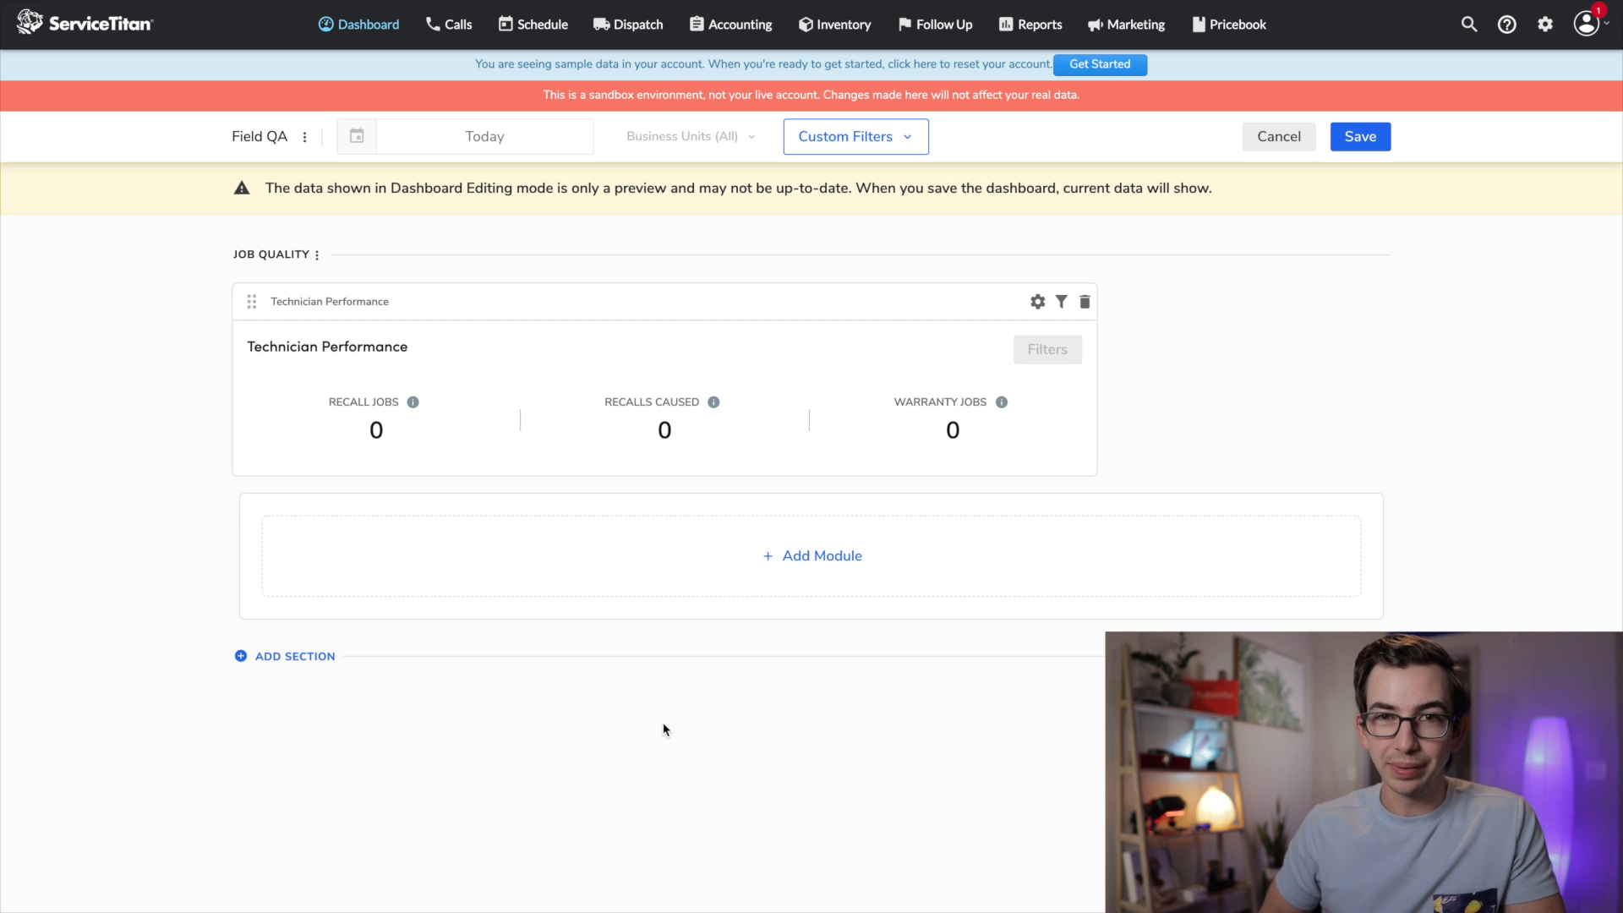
# Shrink the Technician Performance module slightly in width and height, keeping it in its place in the Job Quality section.
pyautogui.moveTo(1090, 475)
pyautogui.moveTo(1092, 475); pyautogui.dragTo(993, 457)
pyautogui.moveTo(253, 305)
pyautogui.mouseDown()
pyautogui.moveTo(789, 337)
pyautogui.moveTo(571, 492)
pyautogui.moveTo(528, 675)
pyautogui.moveTo(351, 338)
pyautogui.moveTo(244, 344)
pyautogui.moveTo(281, 322)
pyautogui.mouseUp()
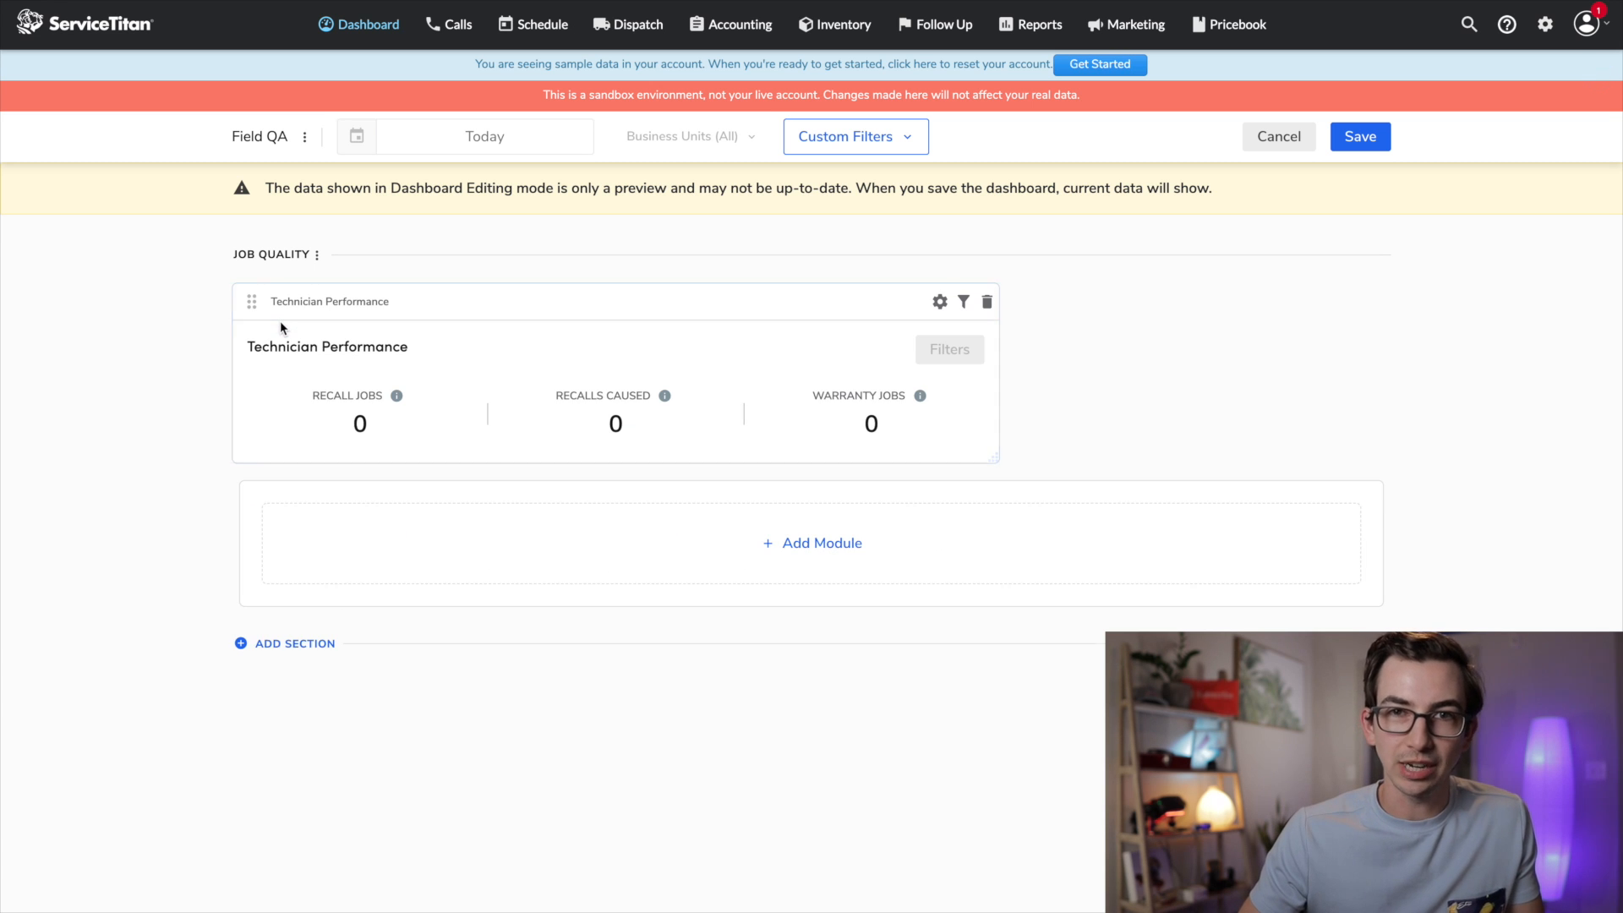
# Hide the Technician Performance module's title row and review its default filter values.
pyautogui.click(940, 303)
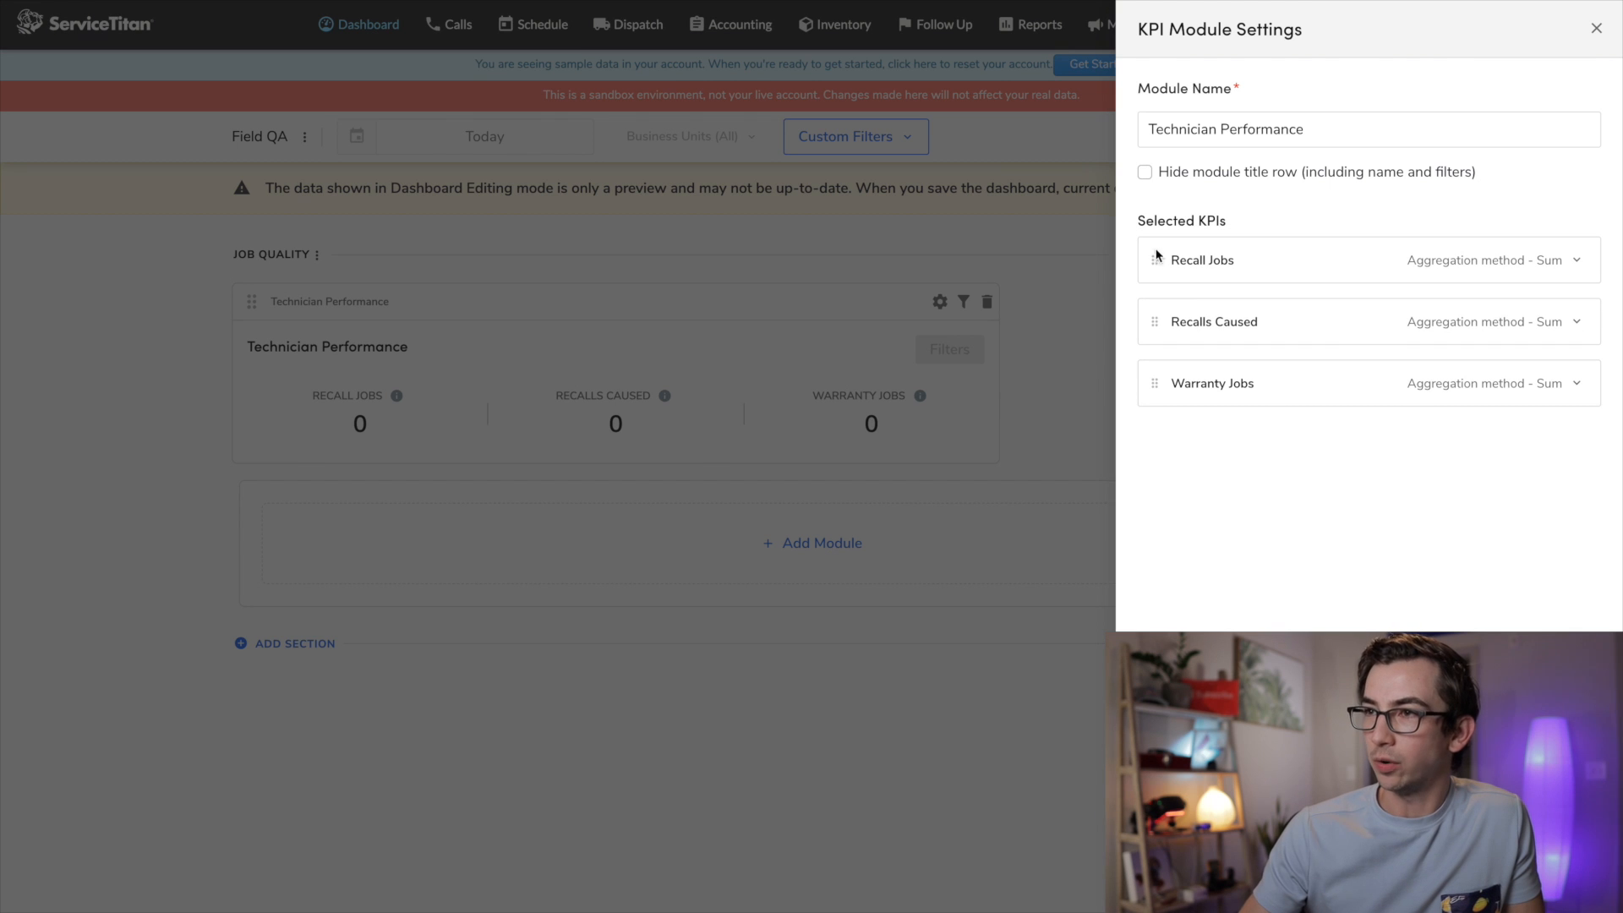
pyautogui.moveTo(1336, 133); pyautogui.dragTo(1108, 118)
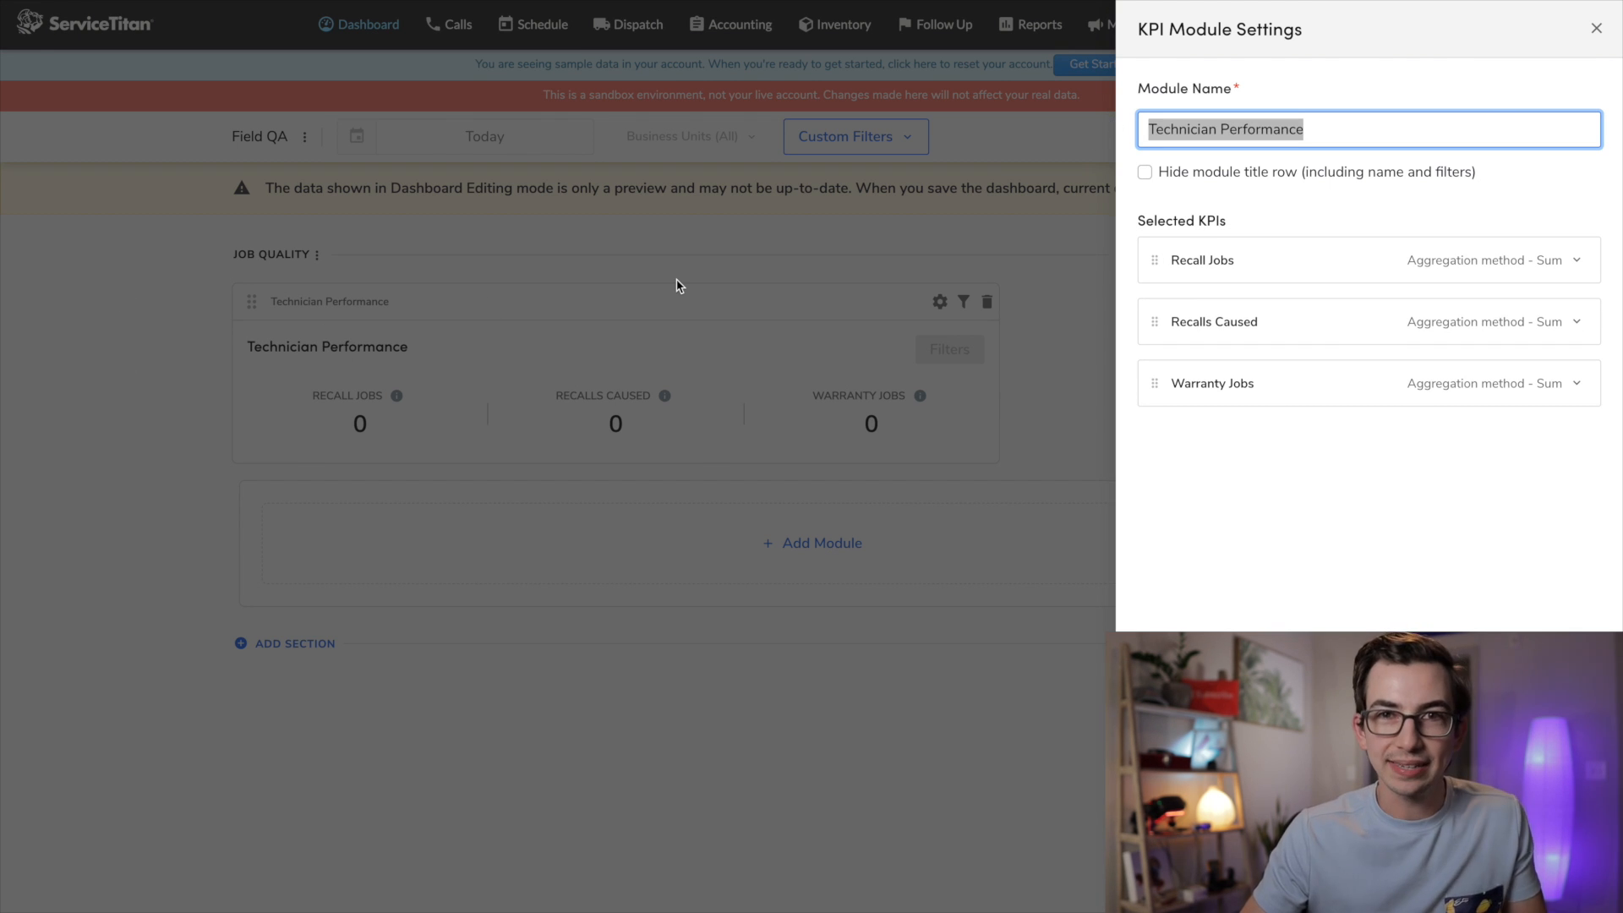
pyautogui.click(1145, 173)
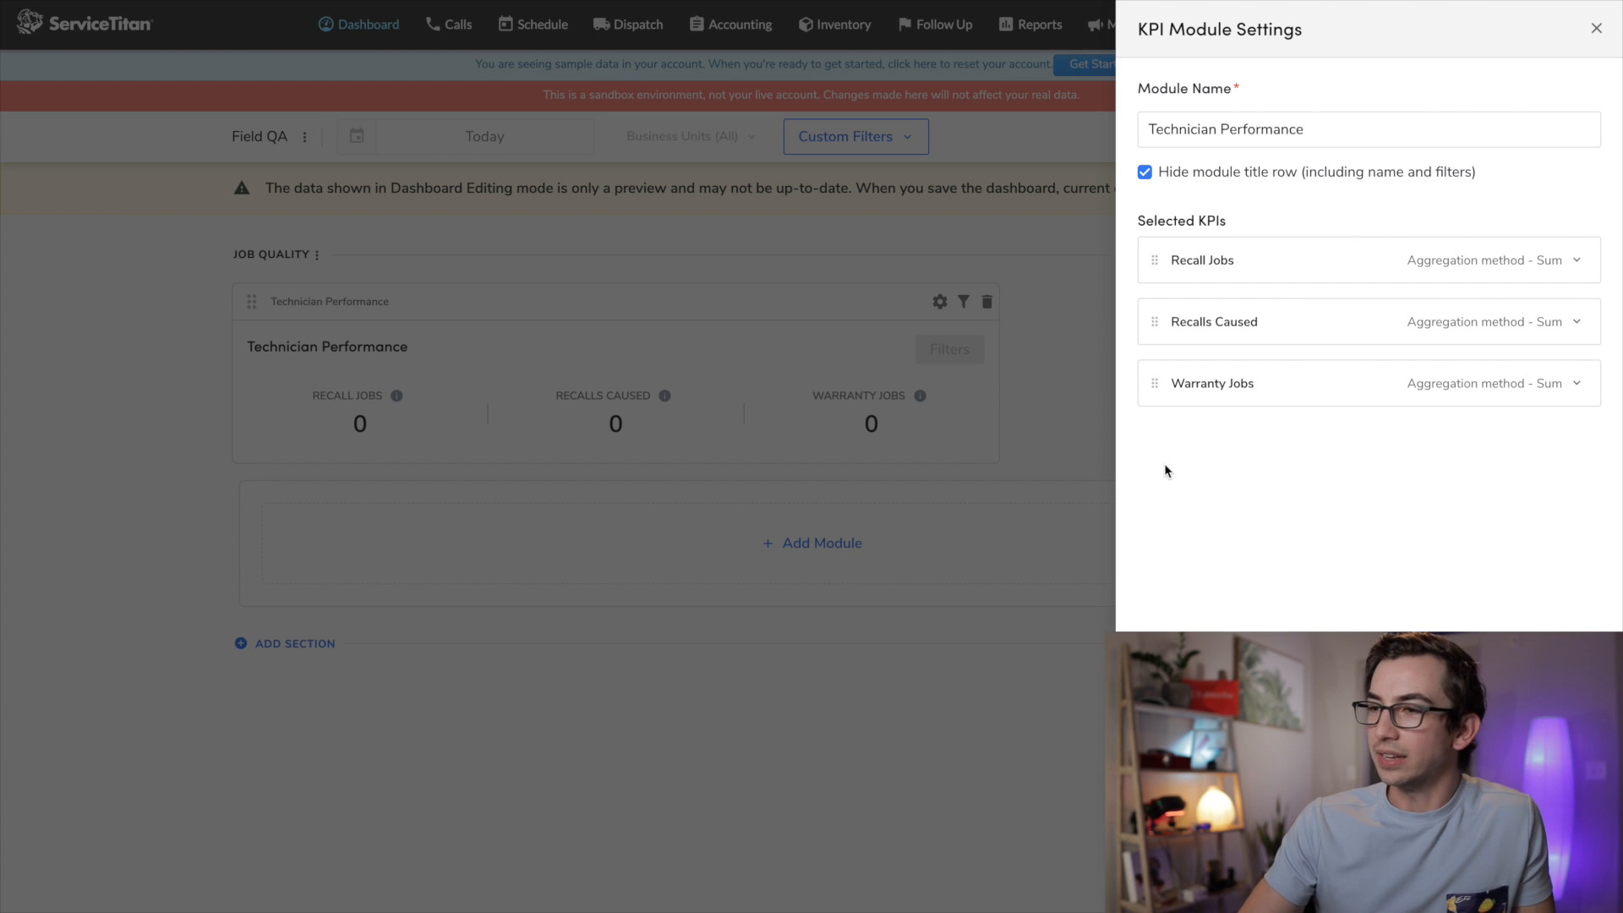
pyautogui.click(1568, 883)
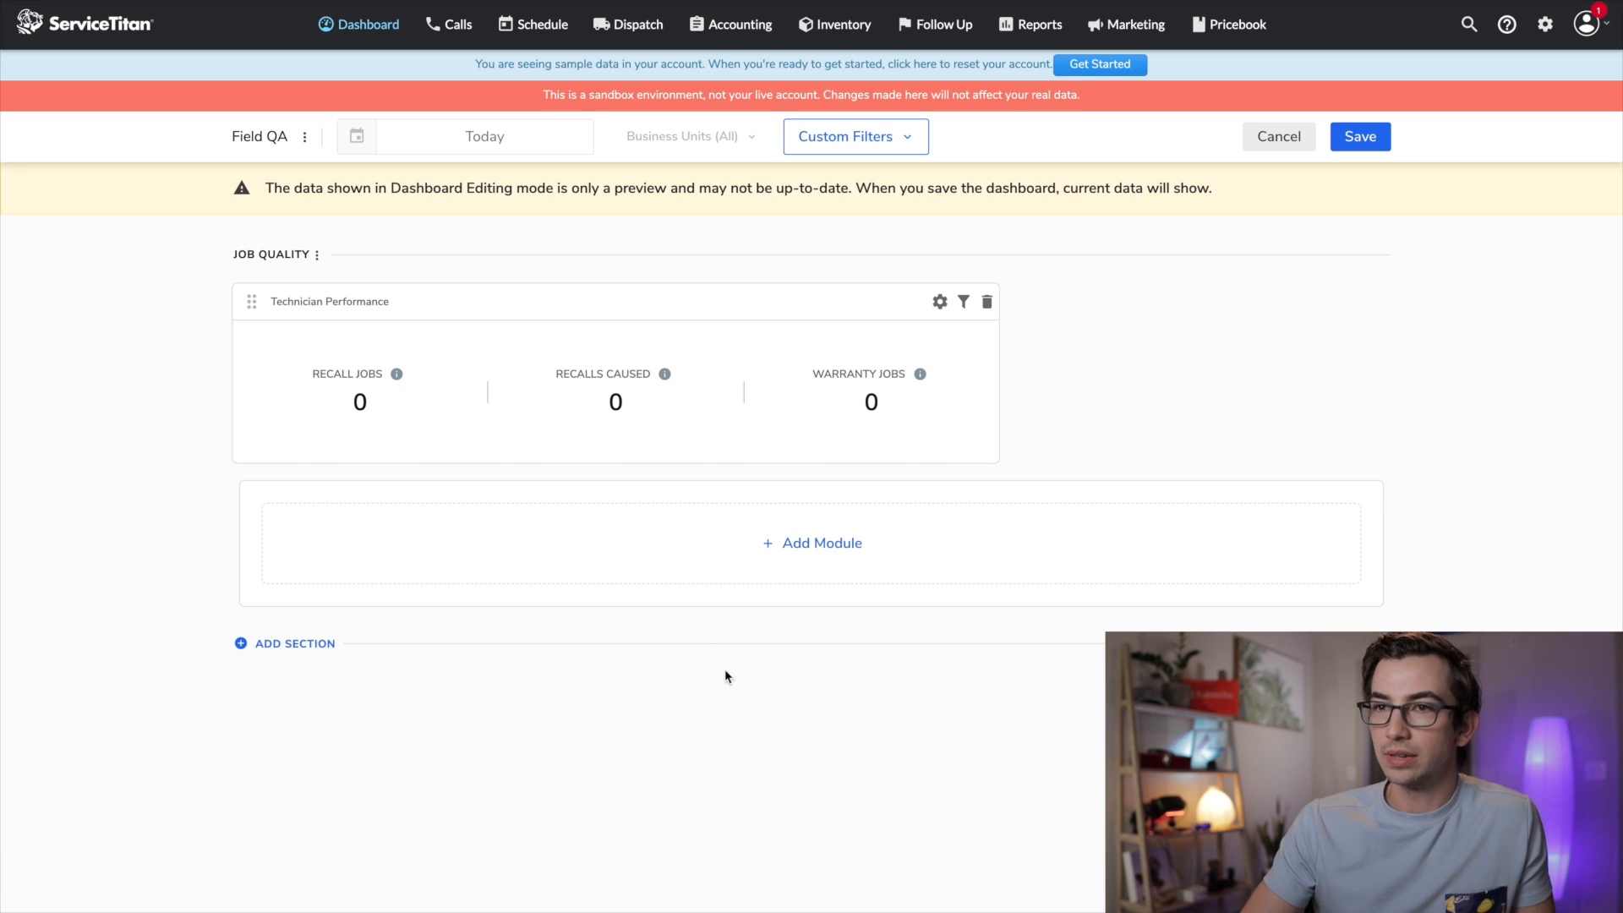
pyautogui.click(966, 306)
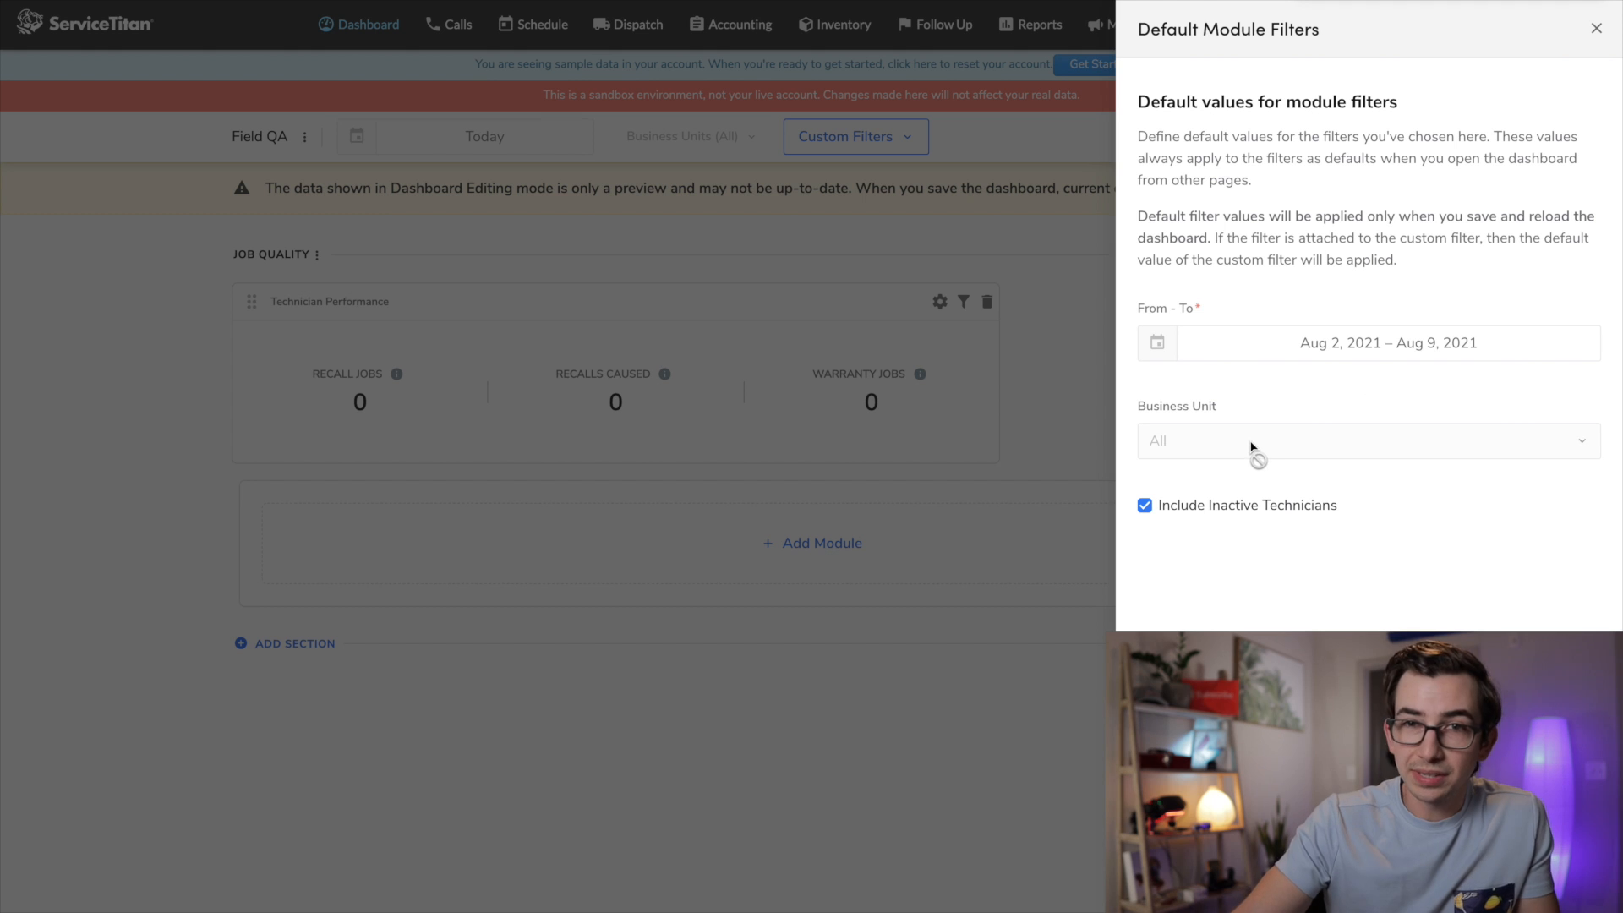
pyautogui.moveTo(1423, 458)
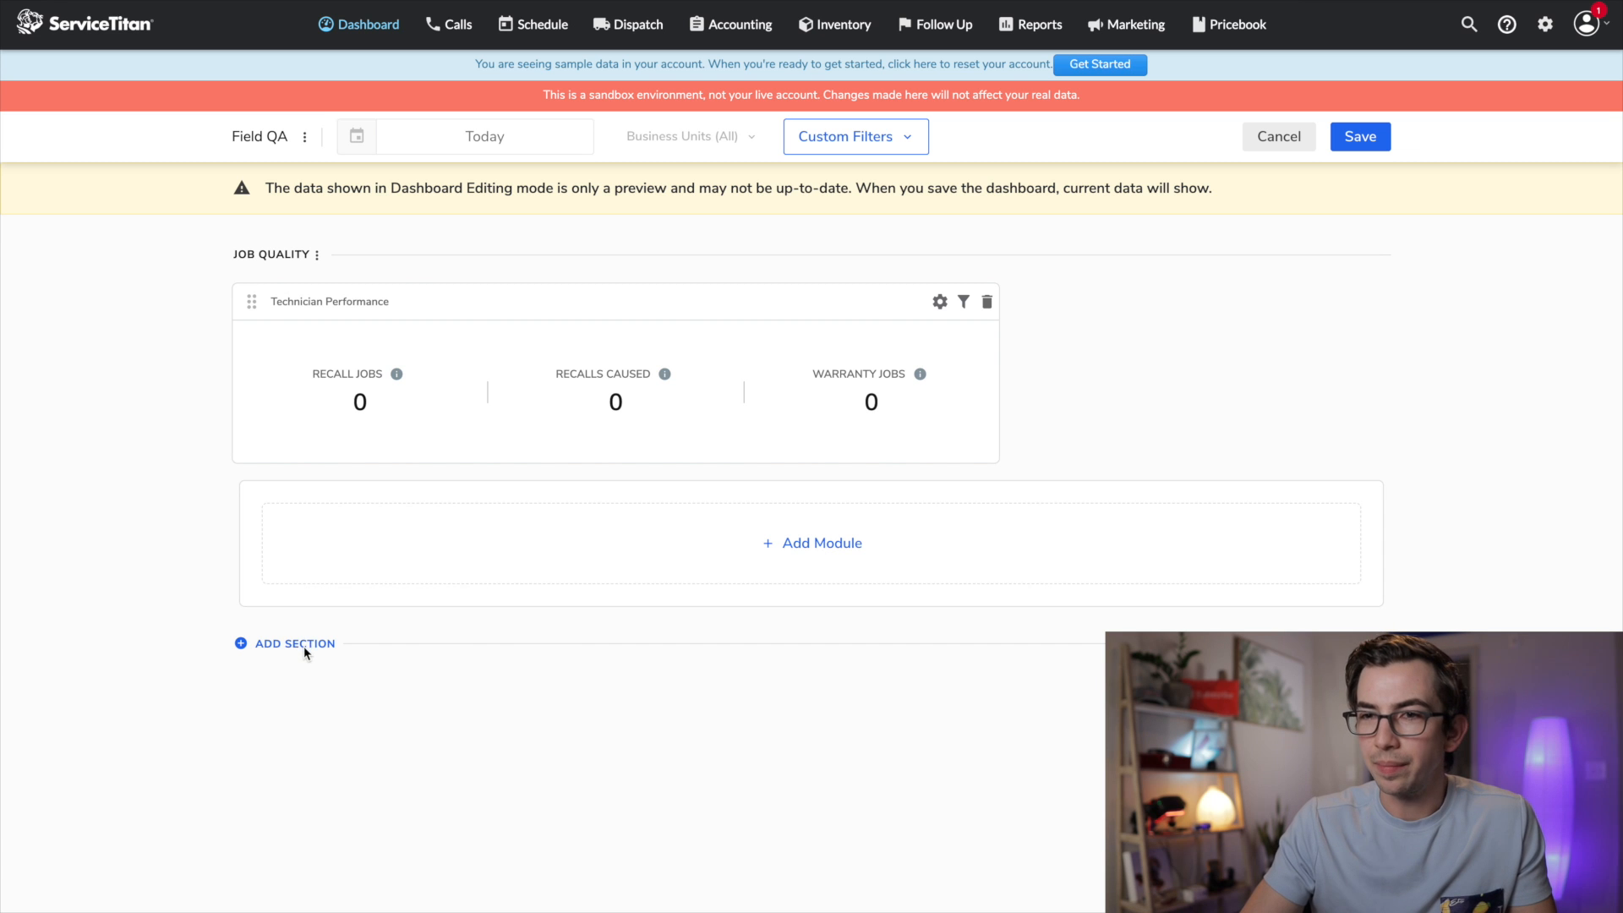
# Add a new section below Job Quality and name it "Tech Performance".
pyautogui.click(304, 646)
pyautogui.click(323, 647)
pyautogui.click(373, 699)
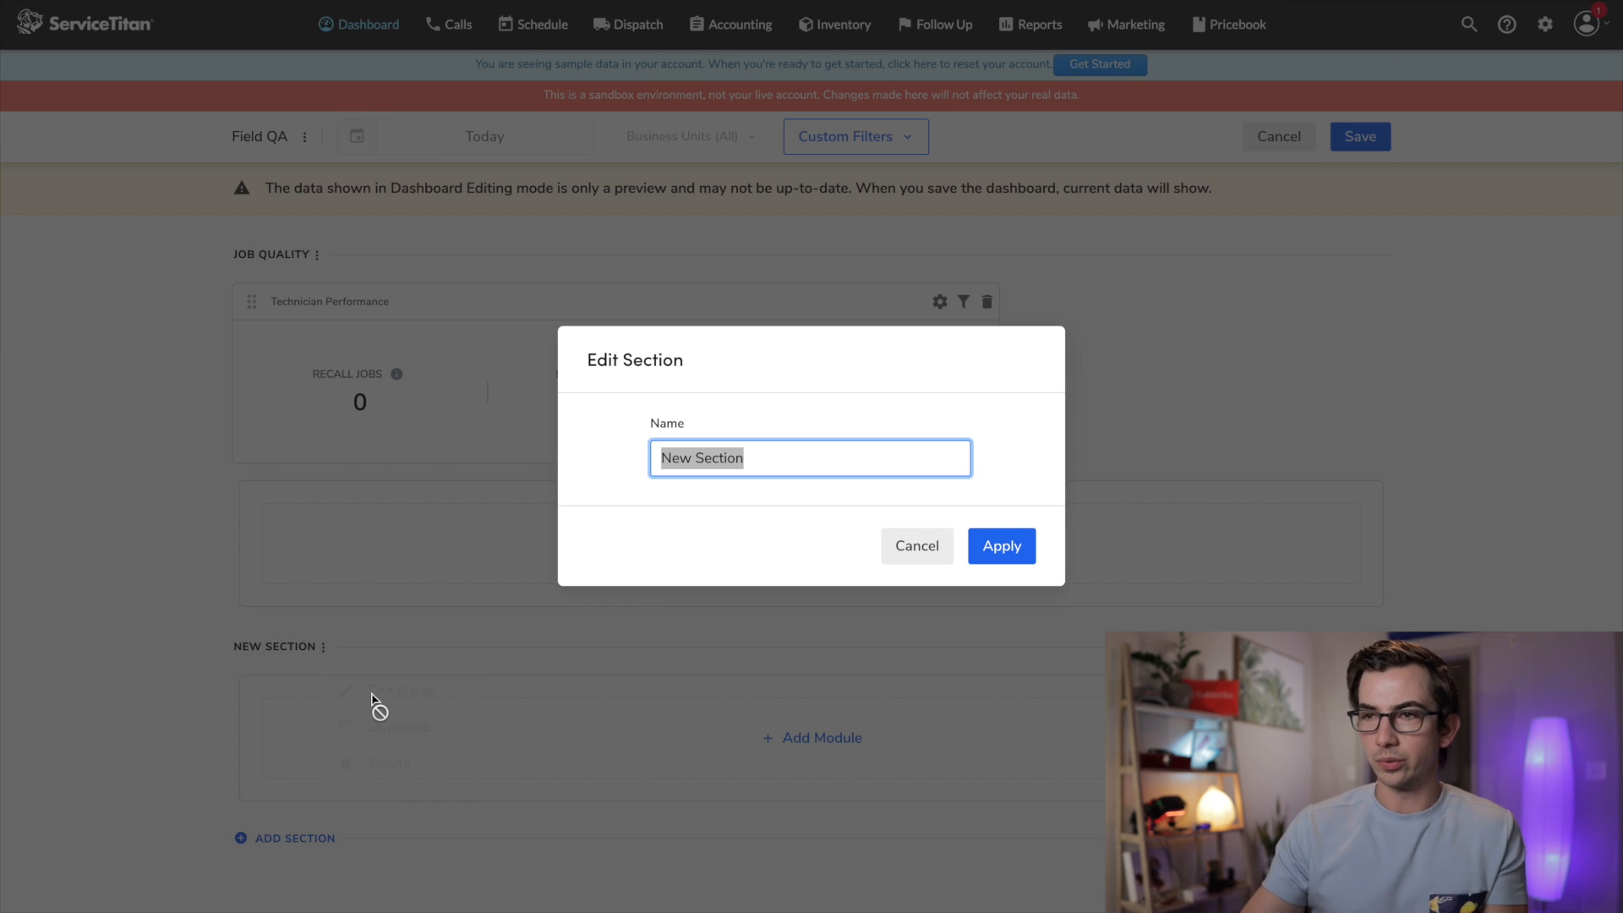
pyautogui.write('Tech P')
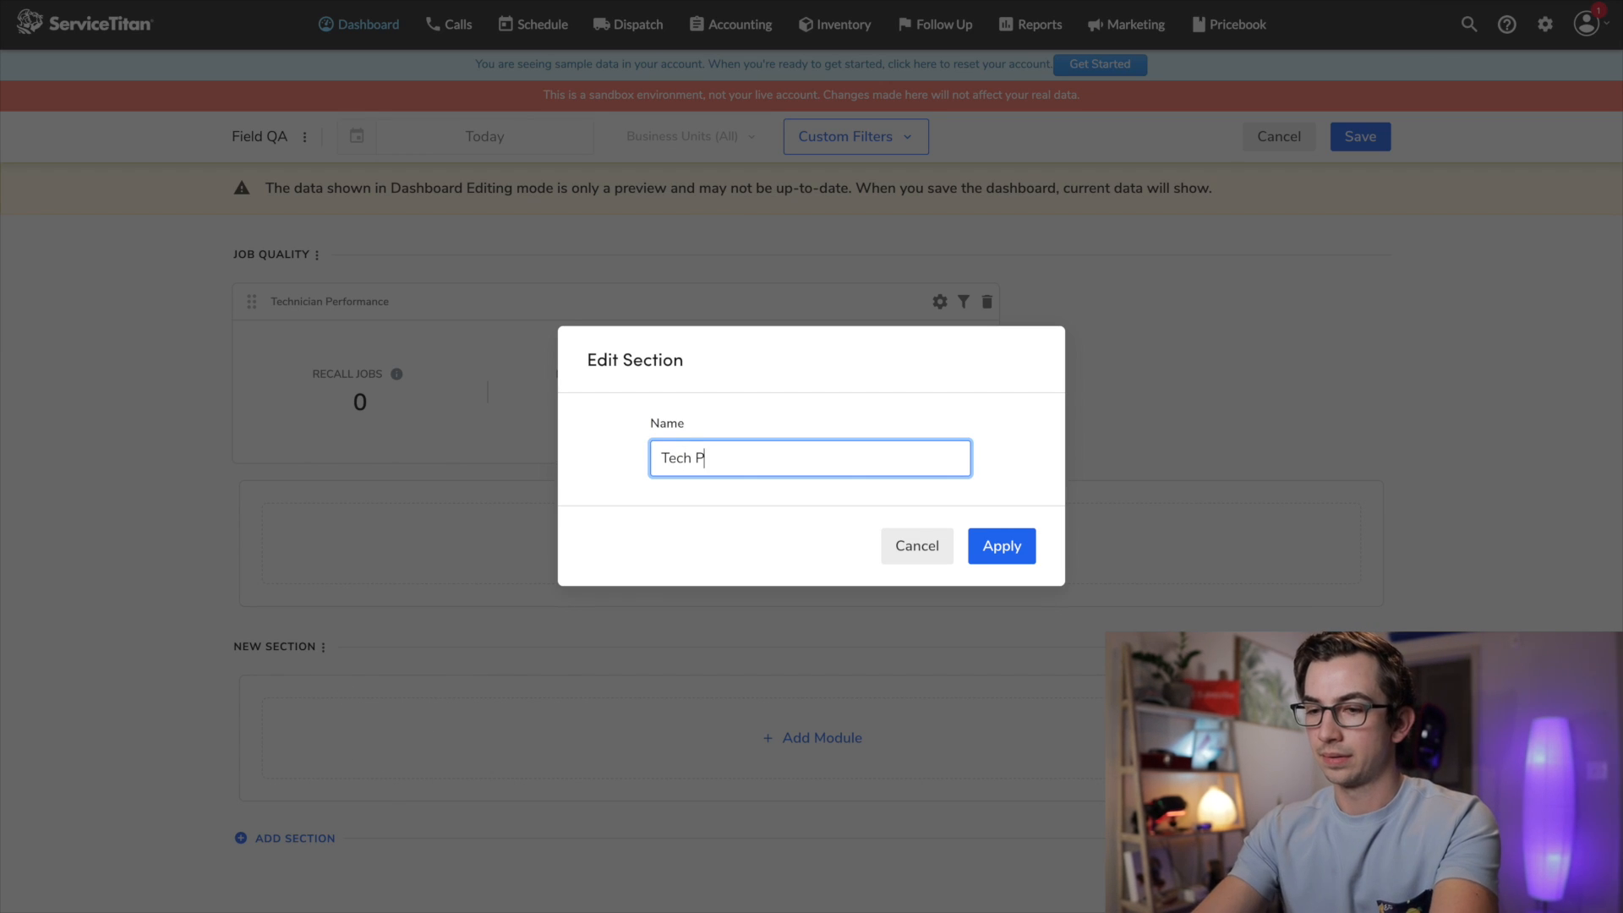
pyautogui.write('erformance')
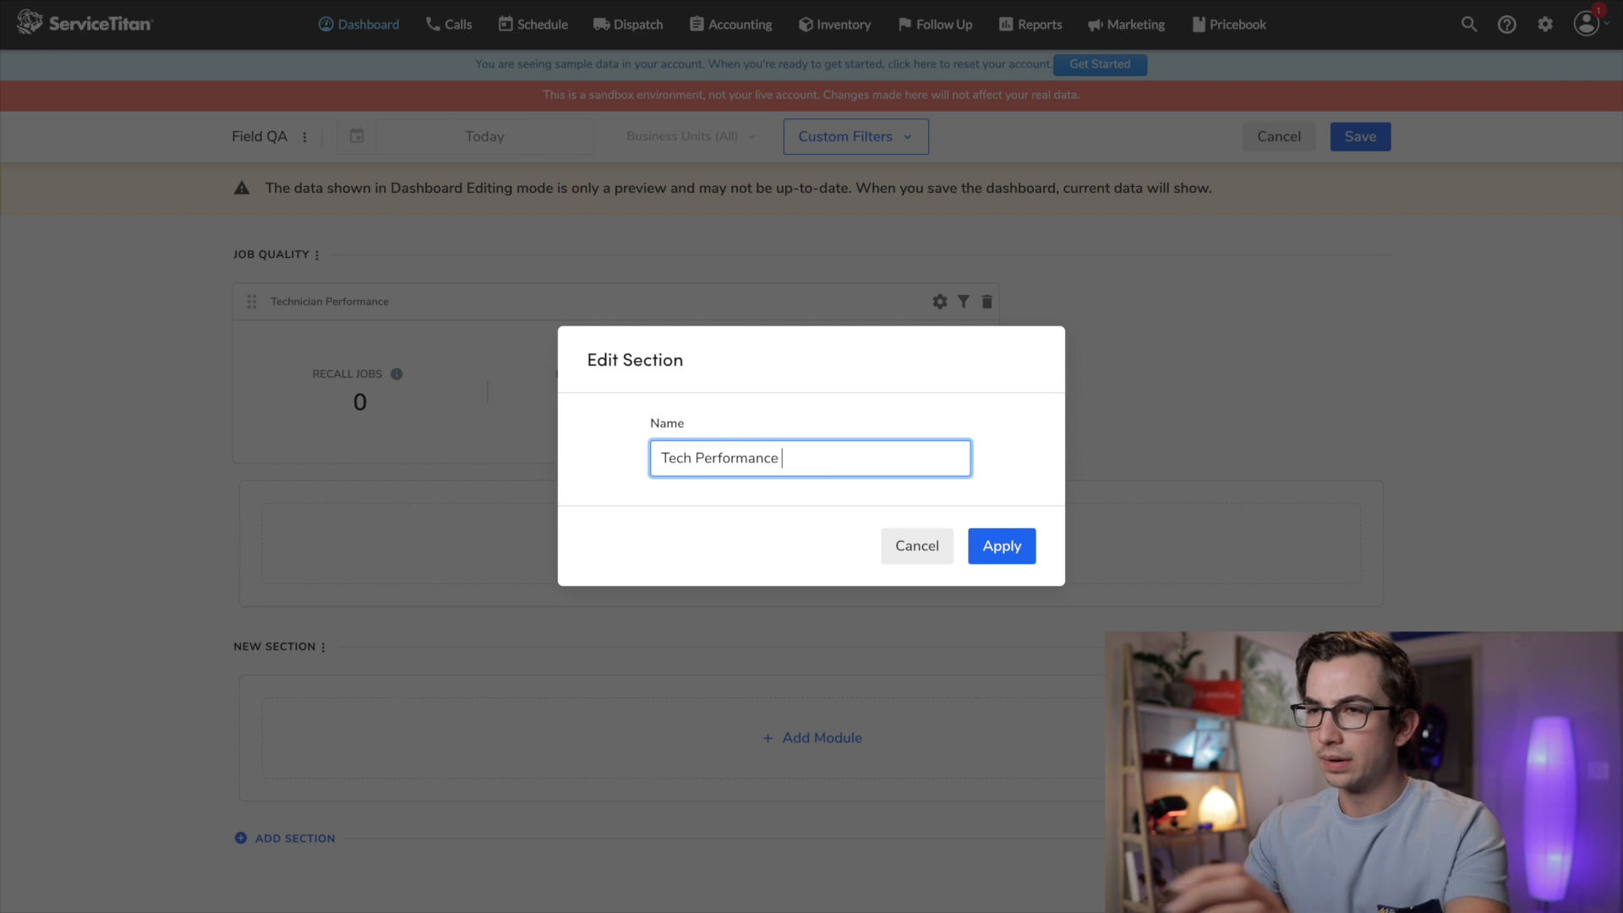
pyautogui.press('Return')
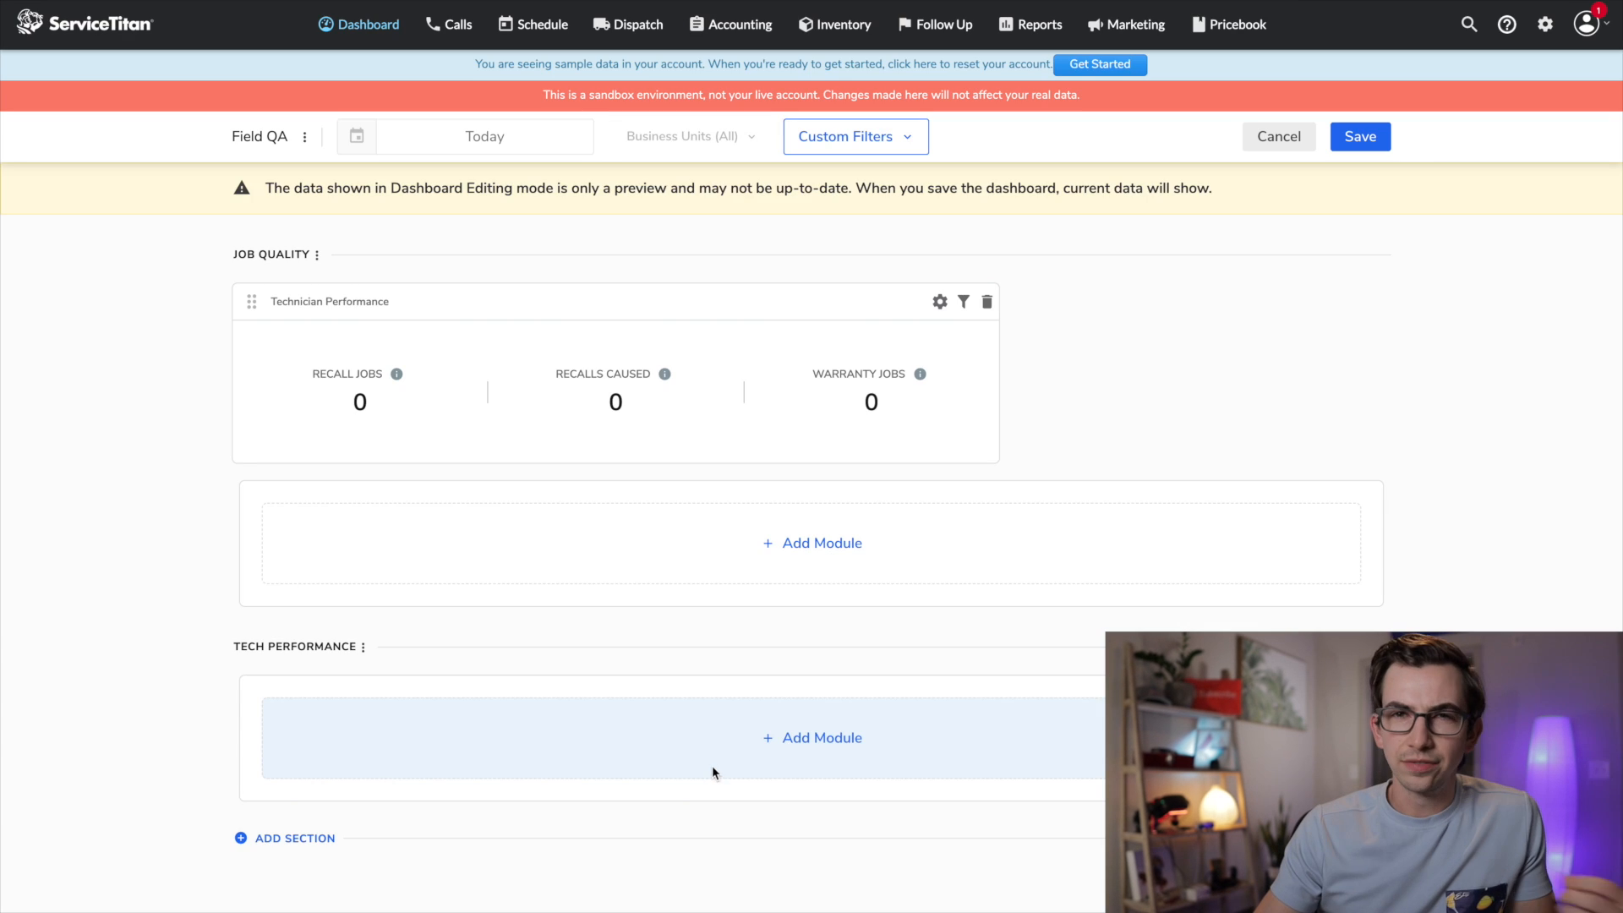
# Add the Technician Scorecards module from the Modular Dashboard modules to the Tech Performance section.
pyautogui.click(712, 754)
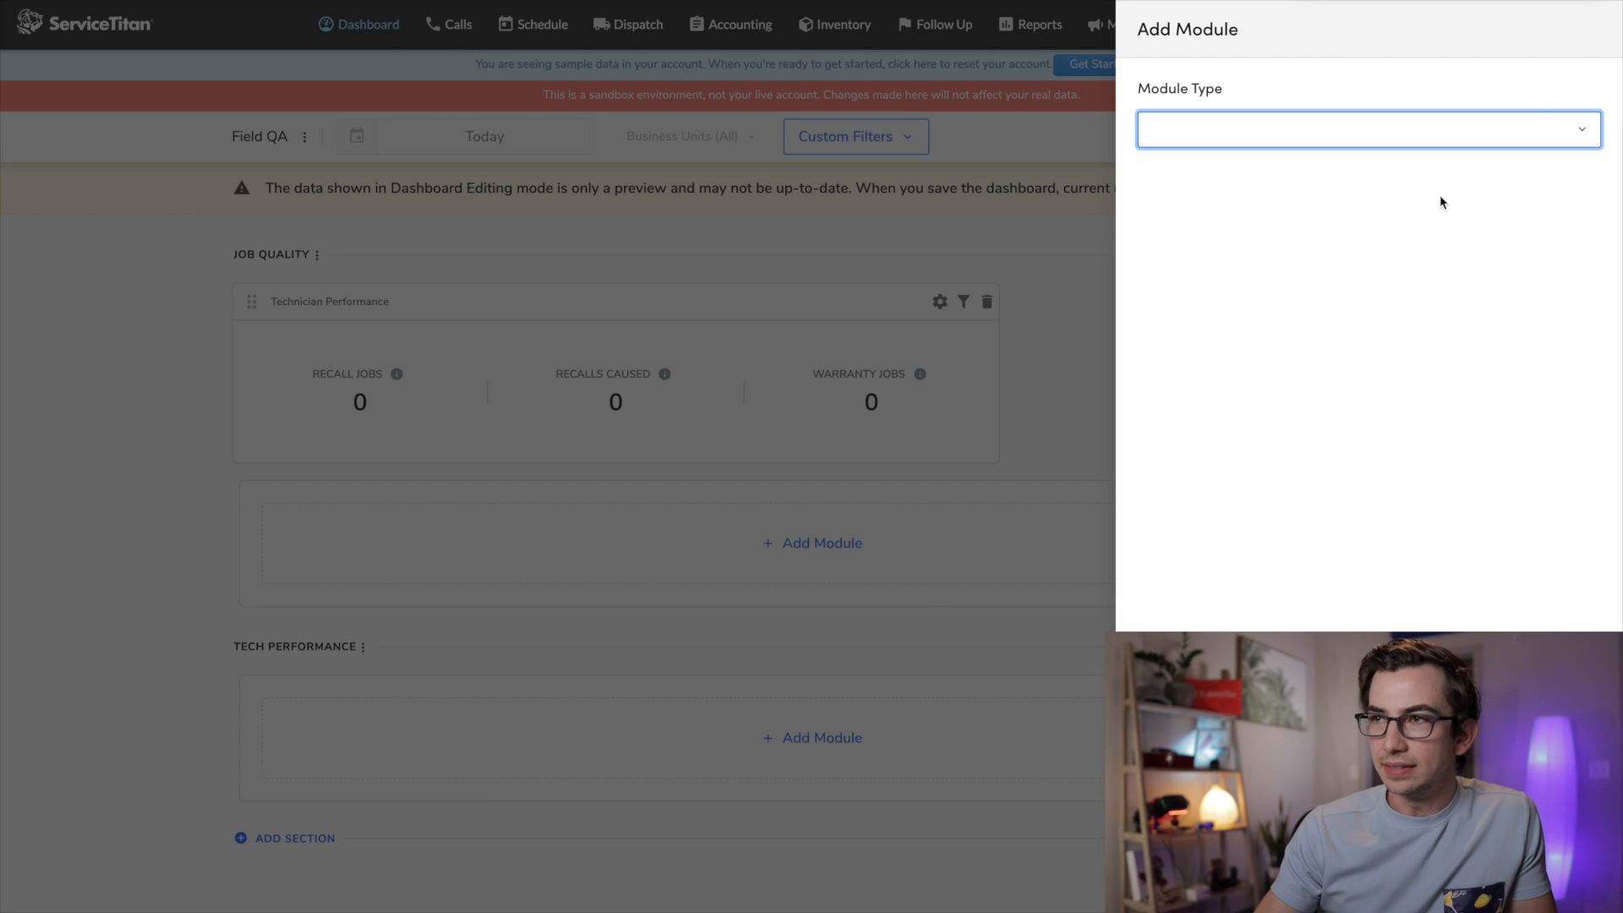
pyautogui.click(1566, 136)
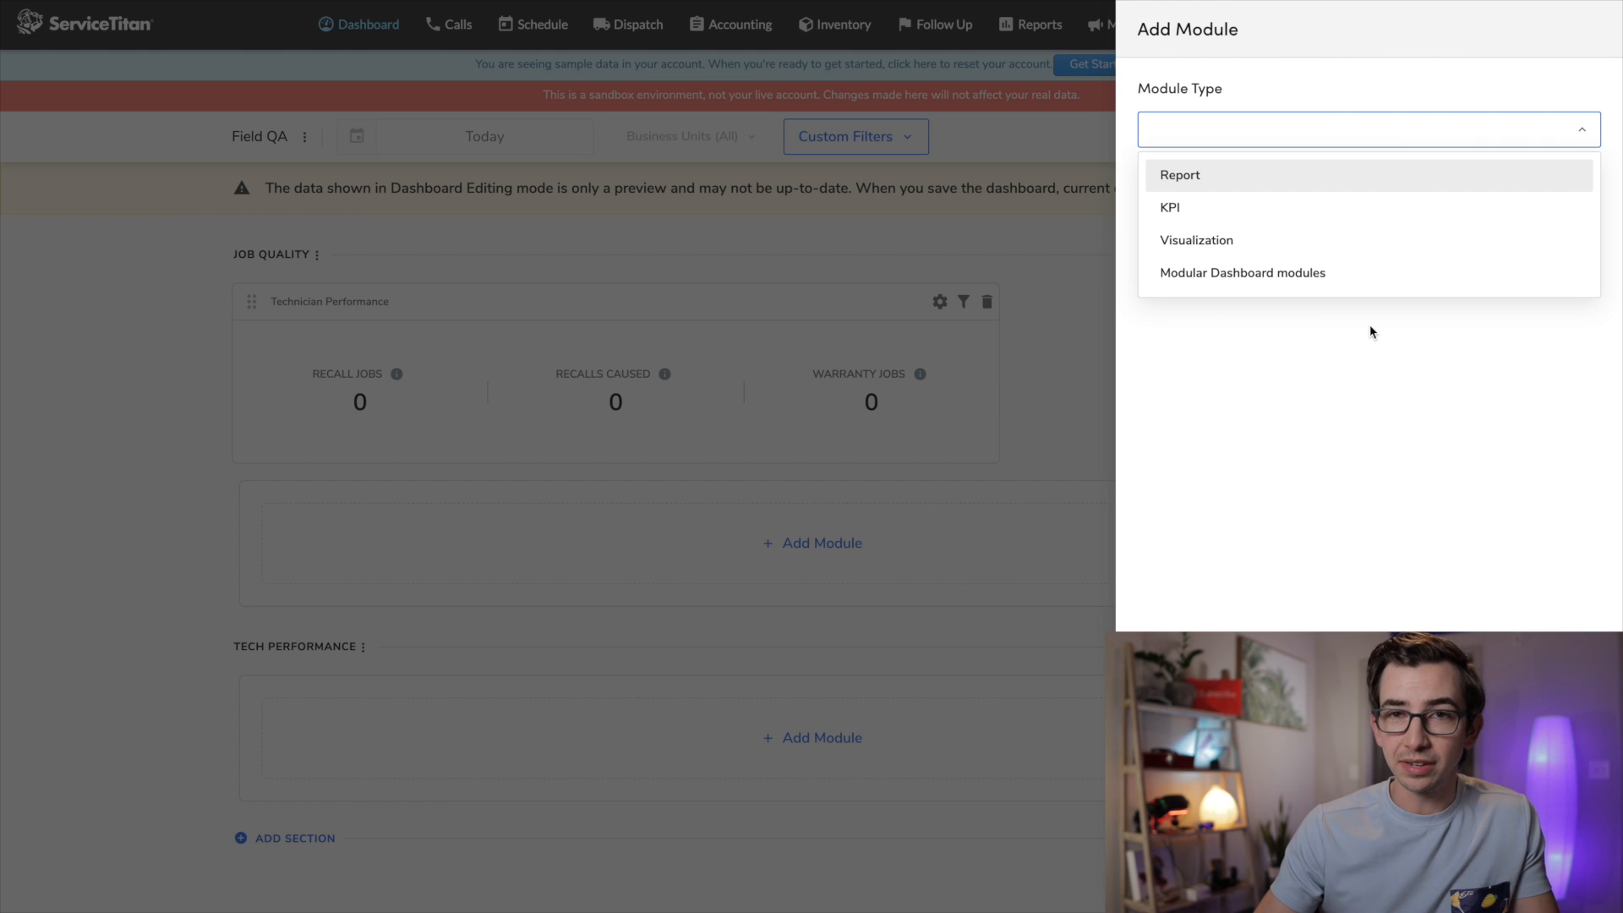
pyautogui.click(1251, 290)
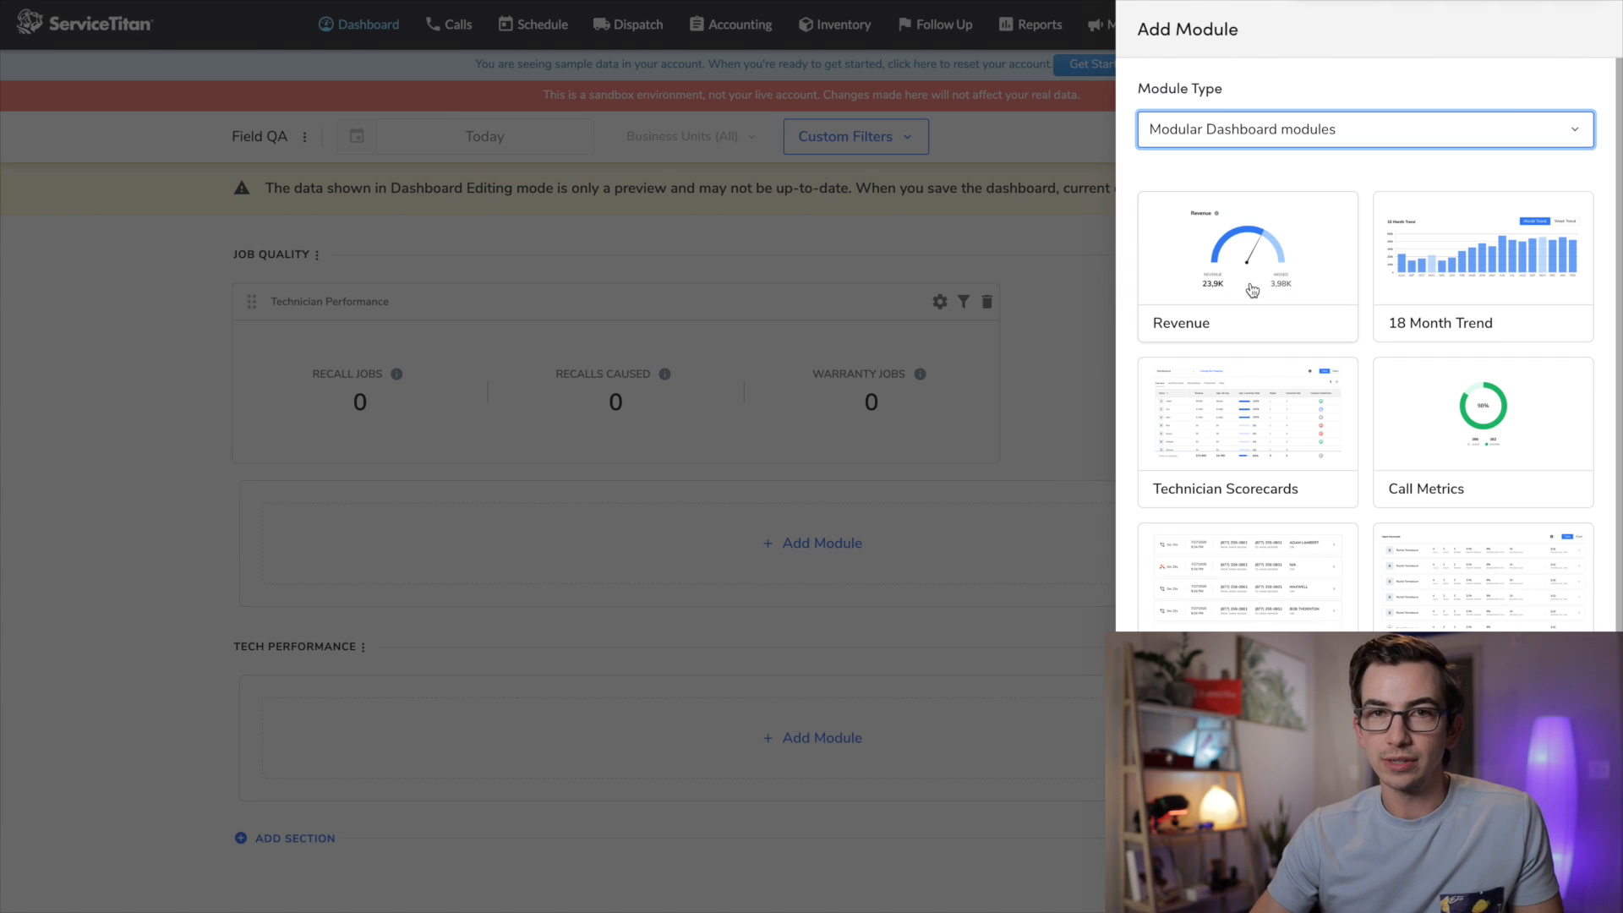
pyautogui.click(1259, 440)
pyautogui.click(1565, 884)
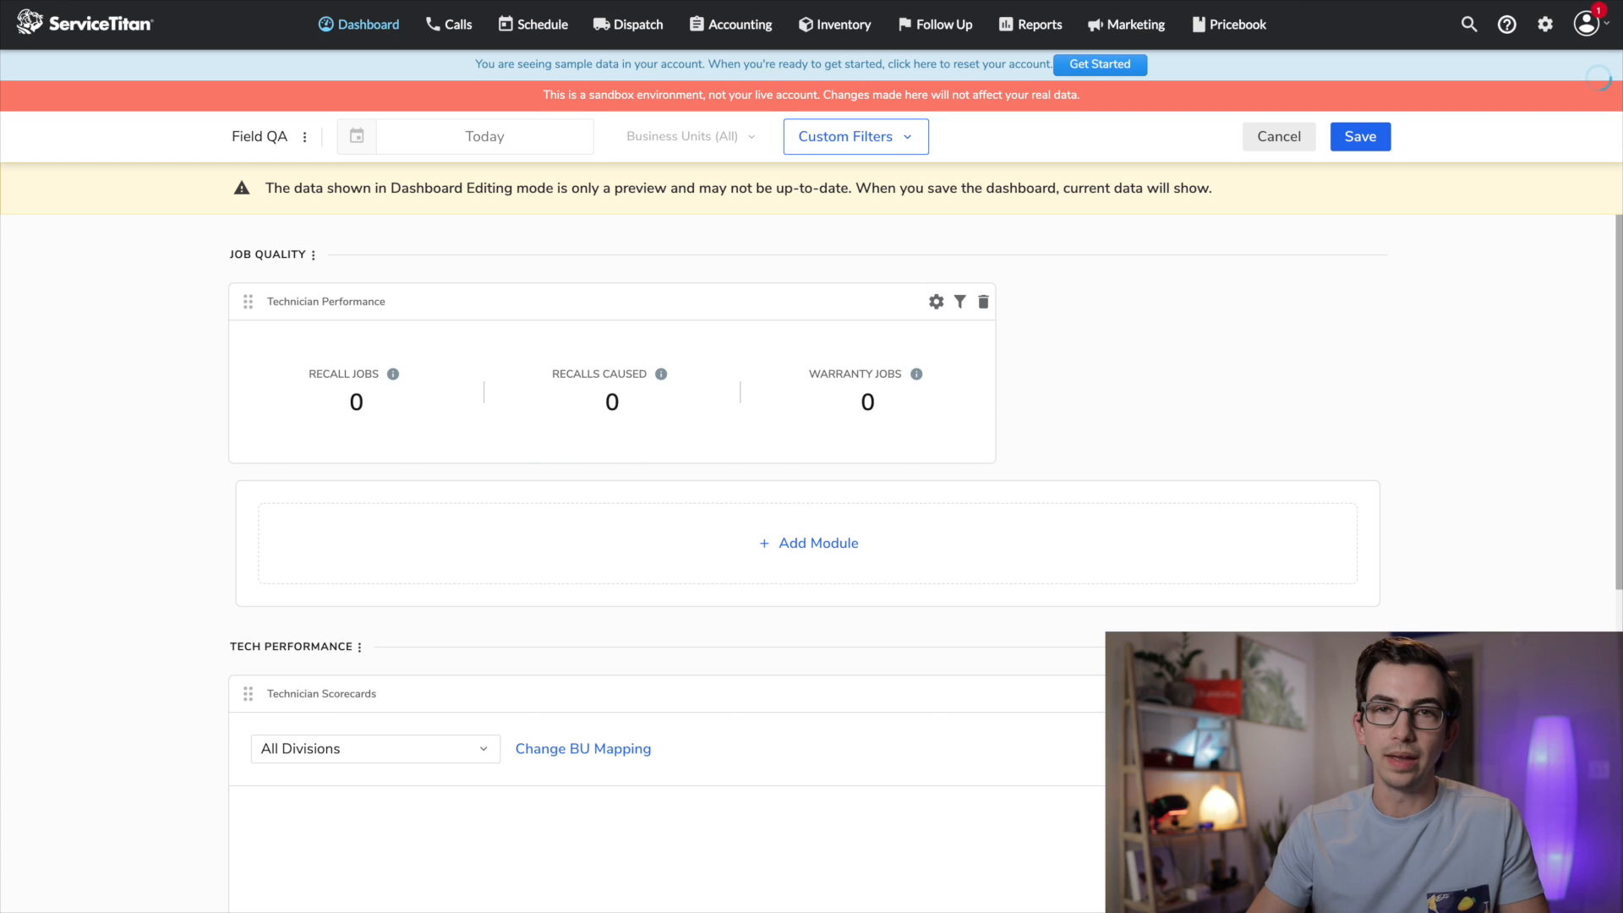
pyautogui.scroll(-4, 998, 700)
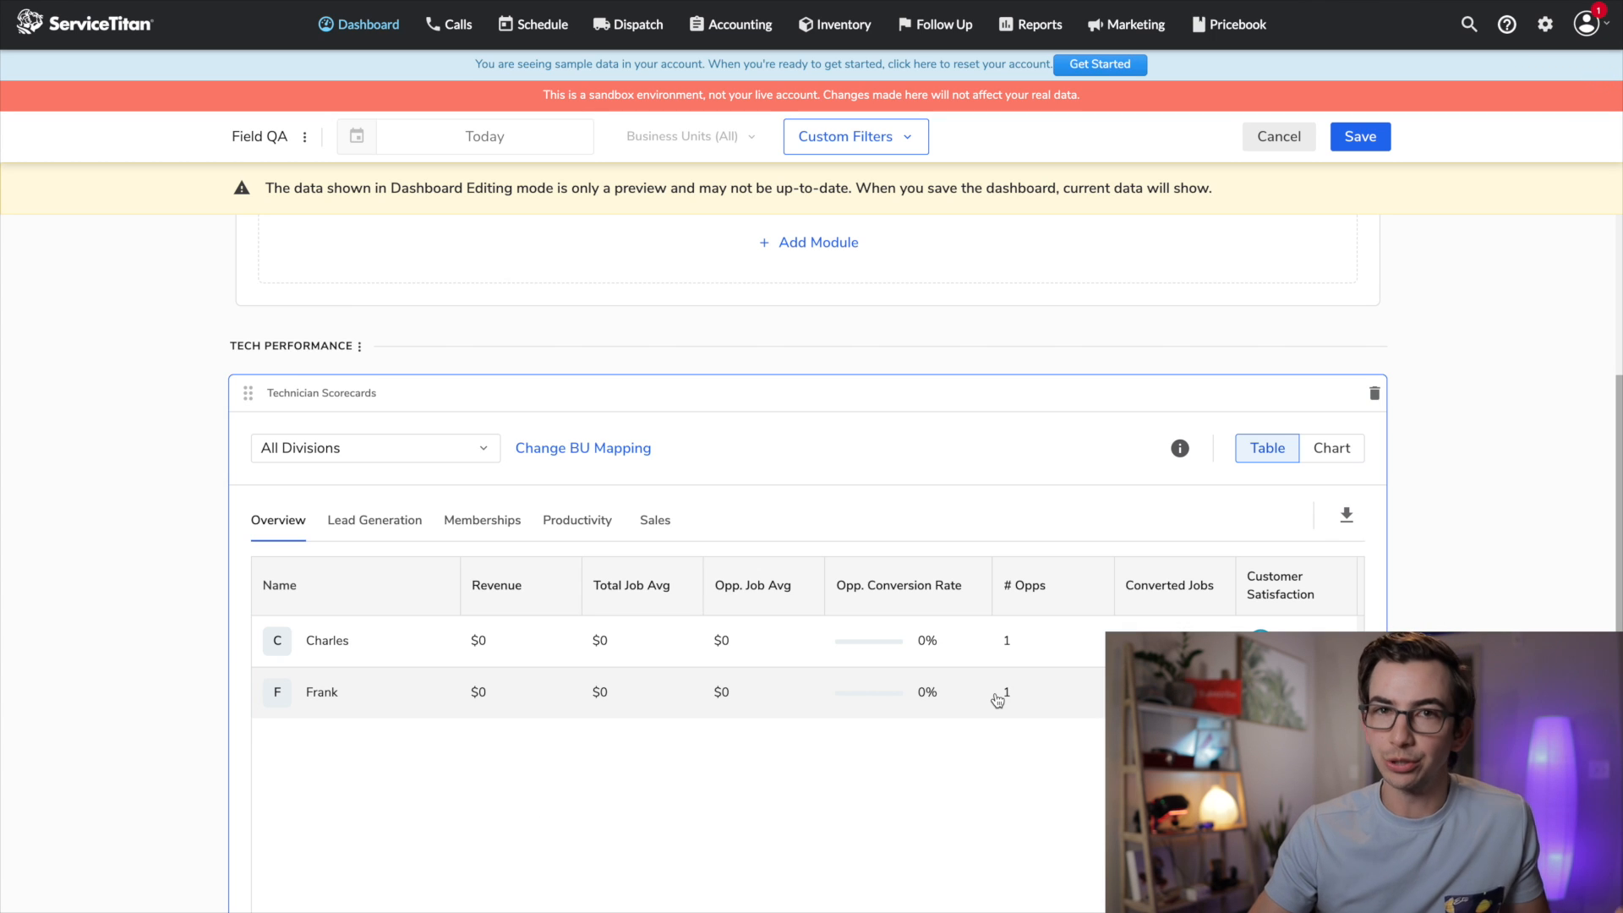
# Start another module in the Tech Performance section with type Report and the Invoices template.
pyautogui.scroll(-4, 998, 700)
pyautogui.click(856, 803)
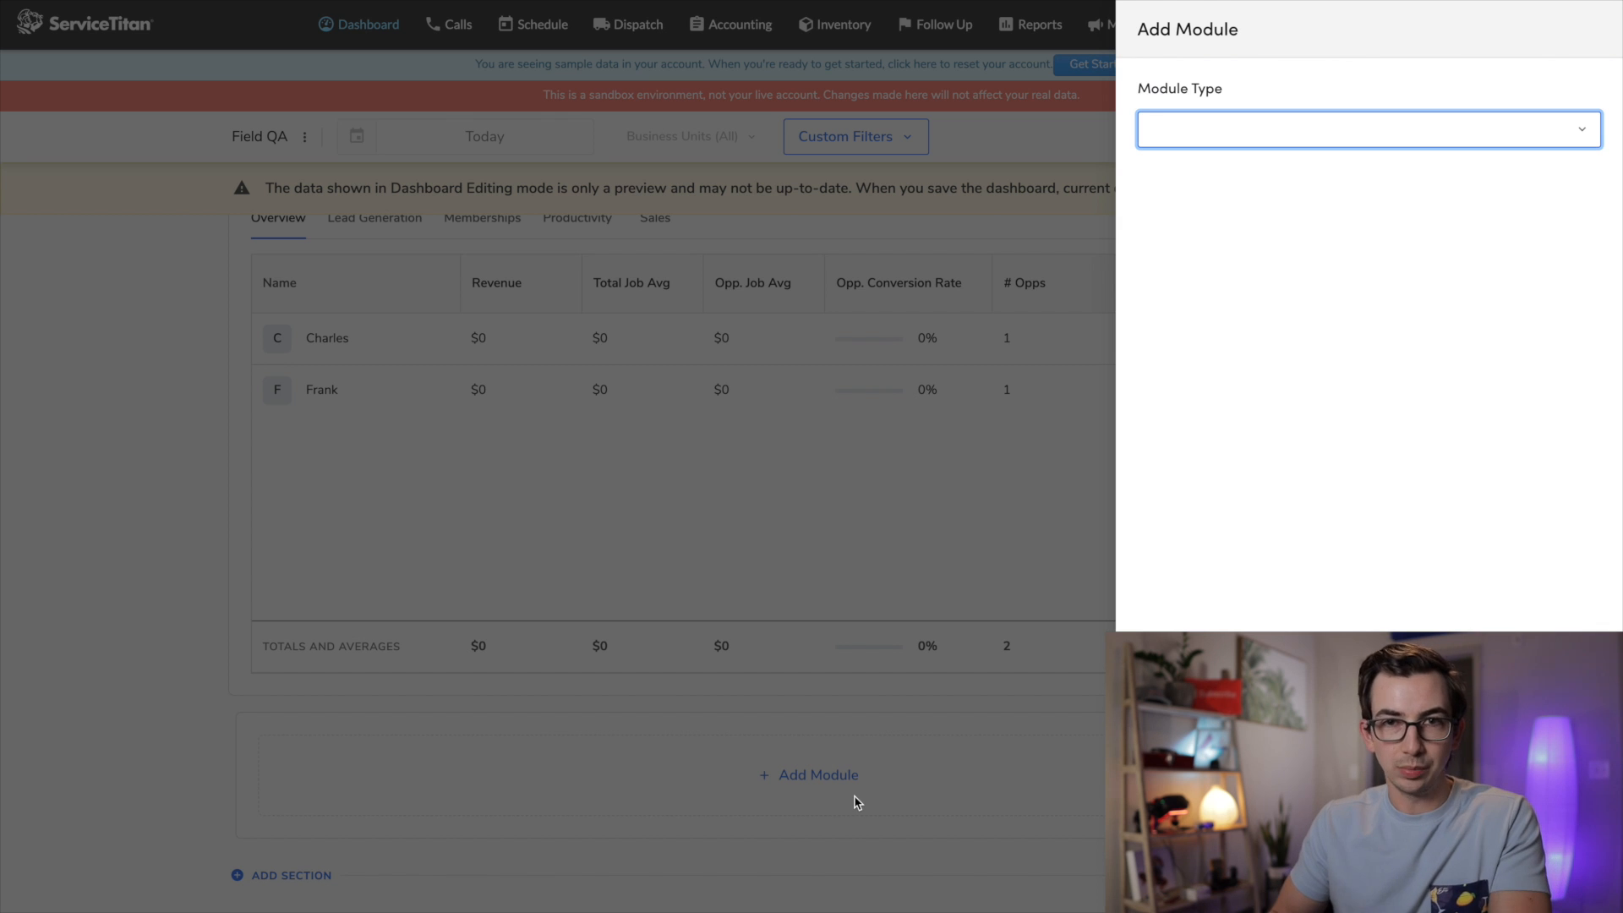
pyautogui.click(1386, 131)
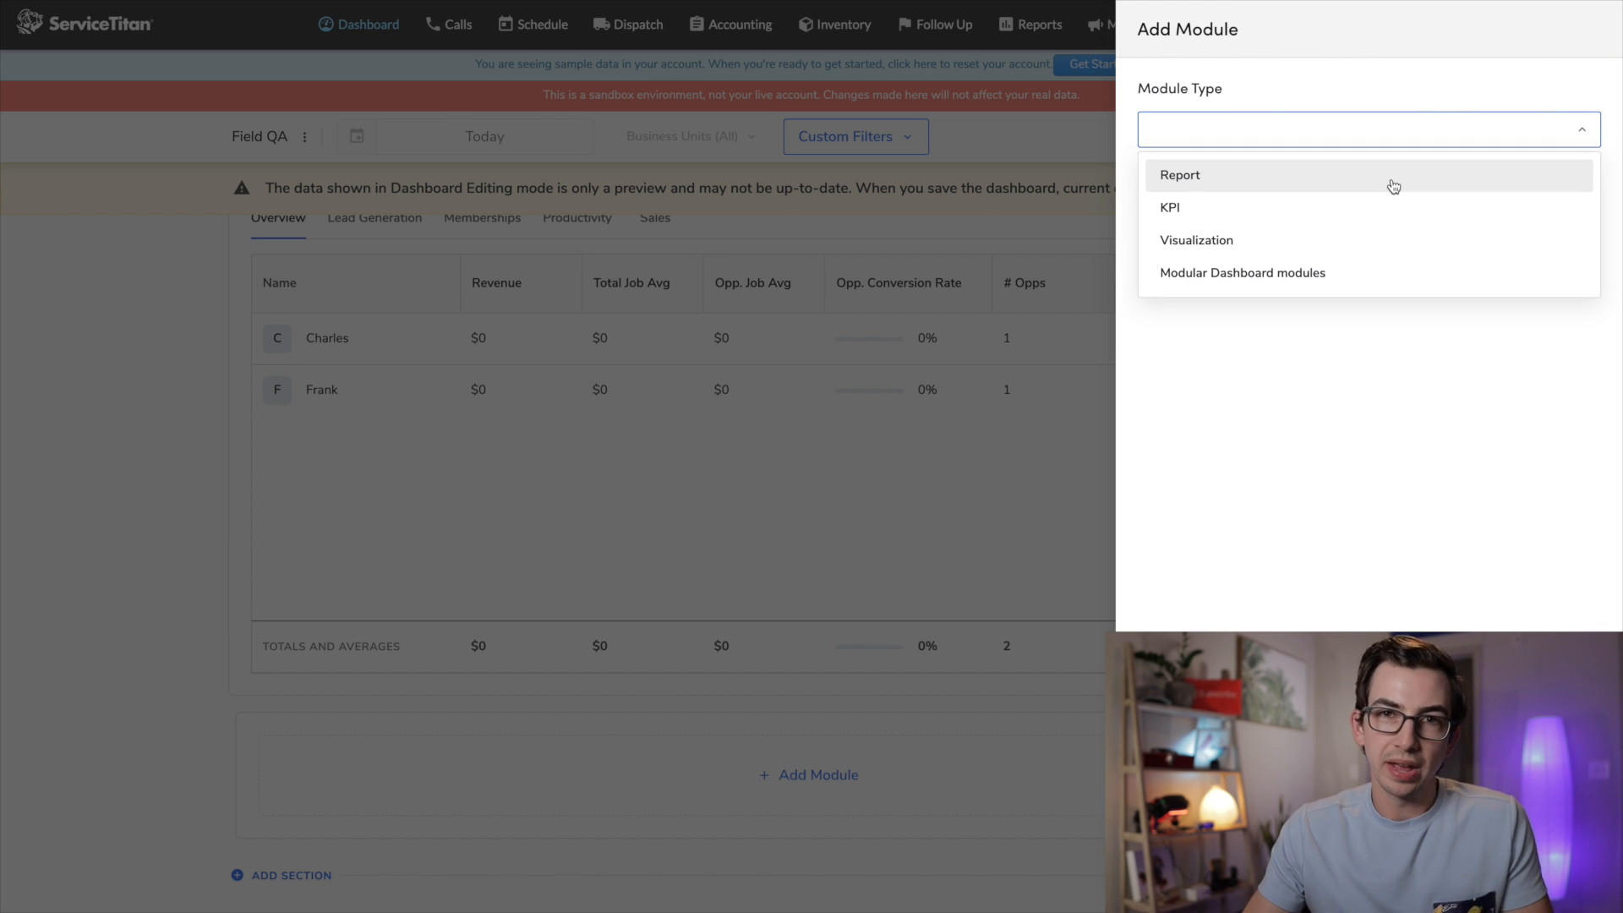
pyautogui.click(1392, 185)
pyautogui.click(1383, 227)
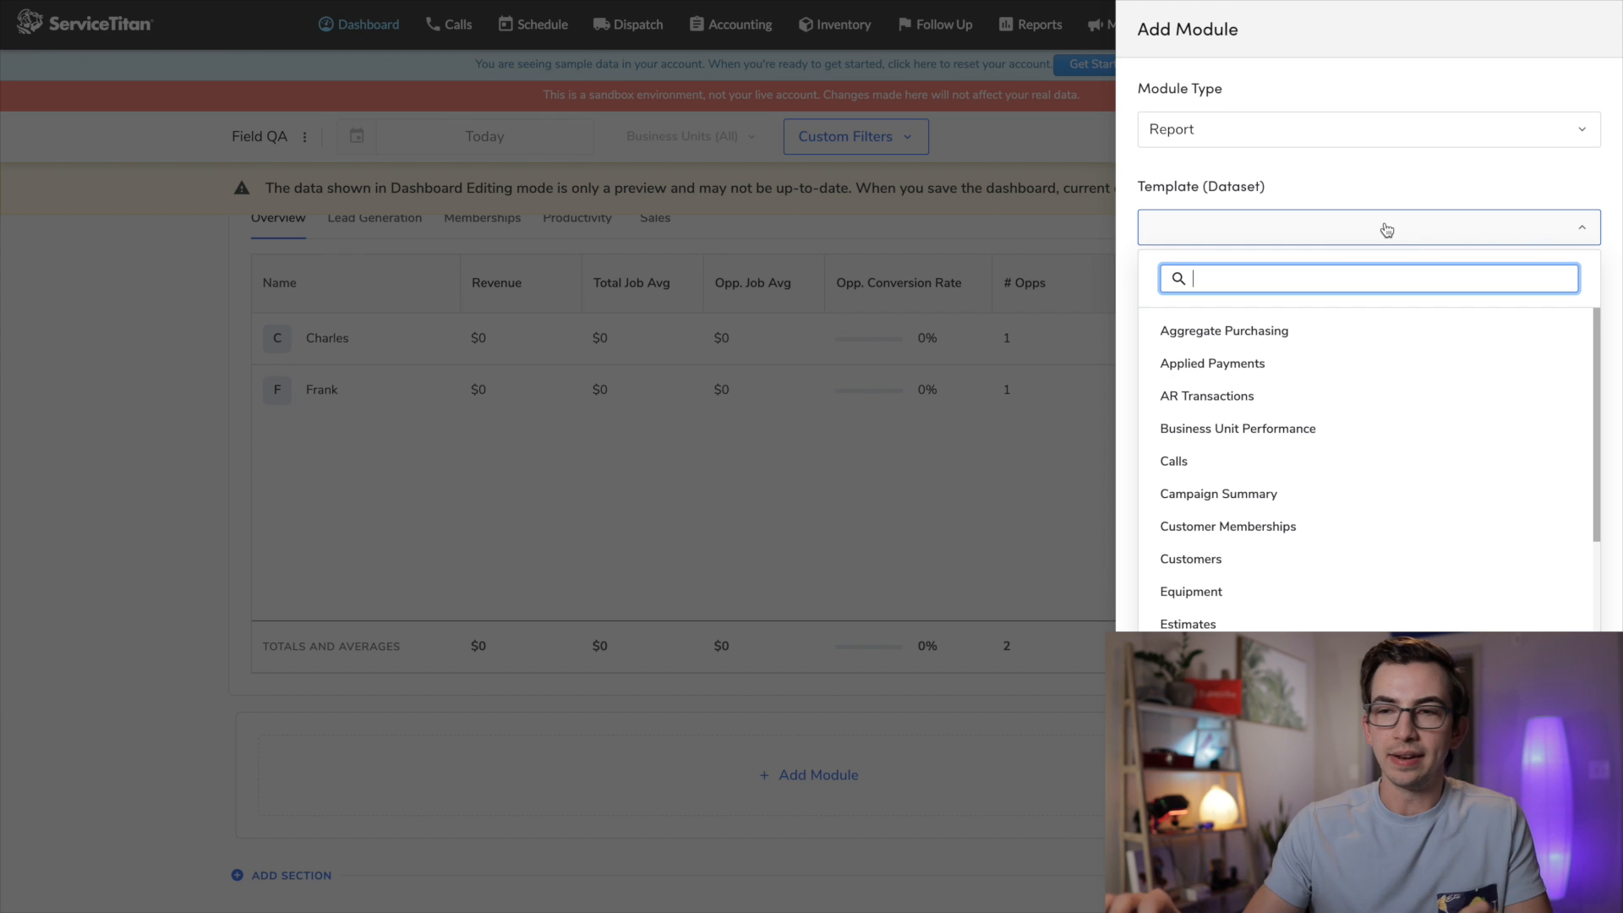
pyautogui.write('in')
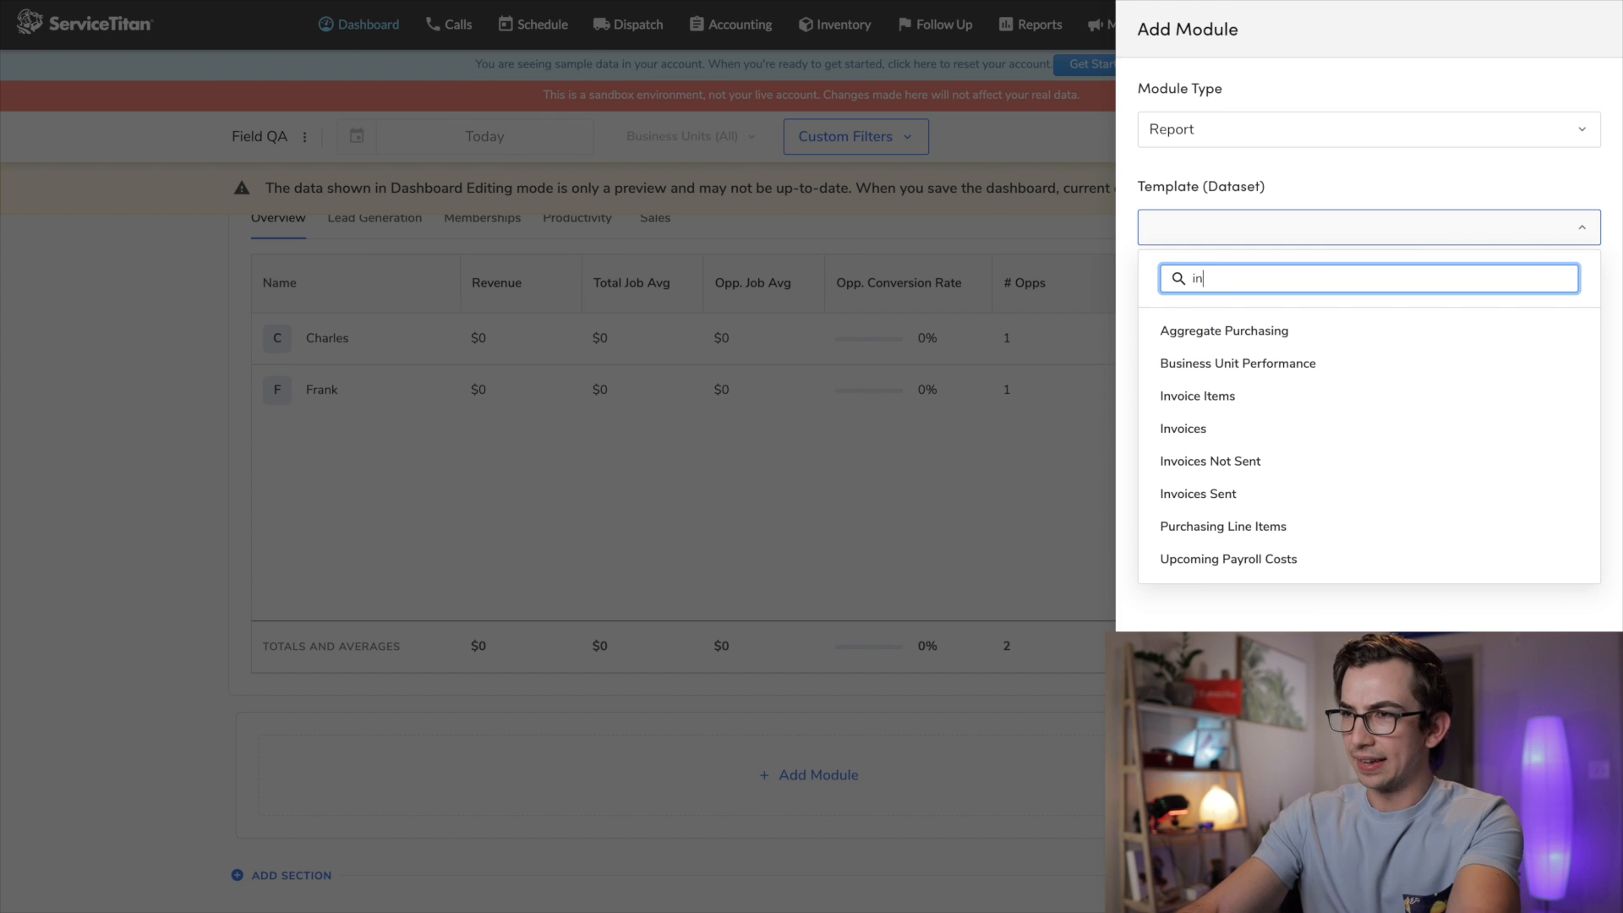
pyautogui.write('voi')
pyautogui.click(1246, 372)
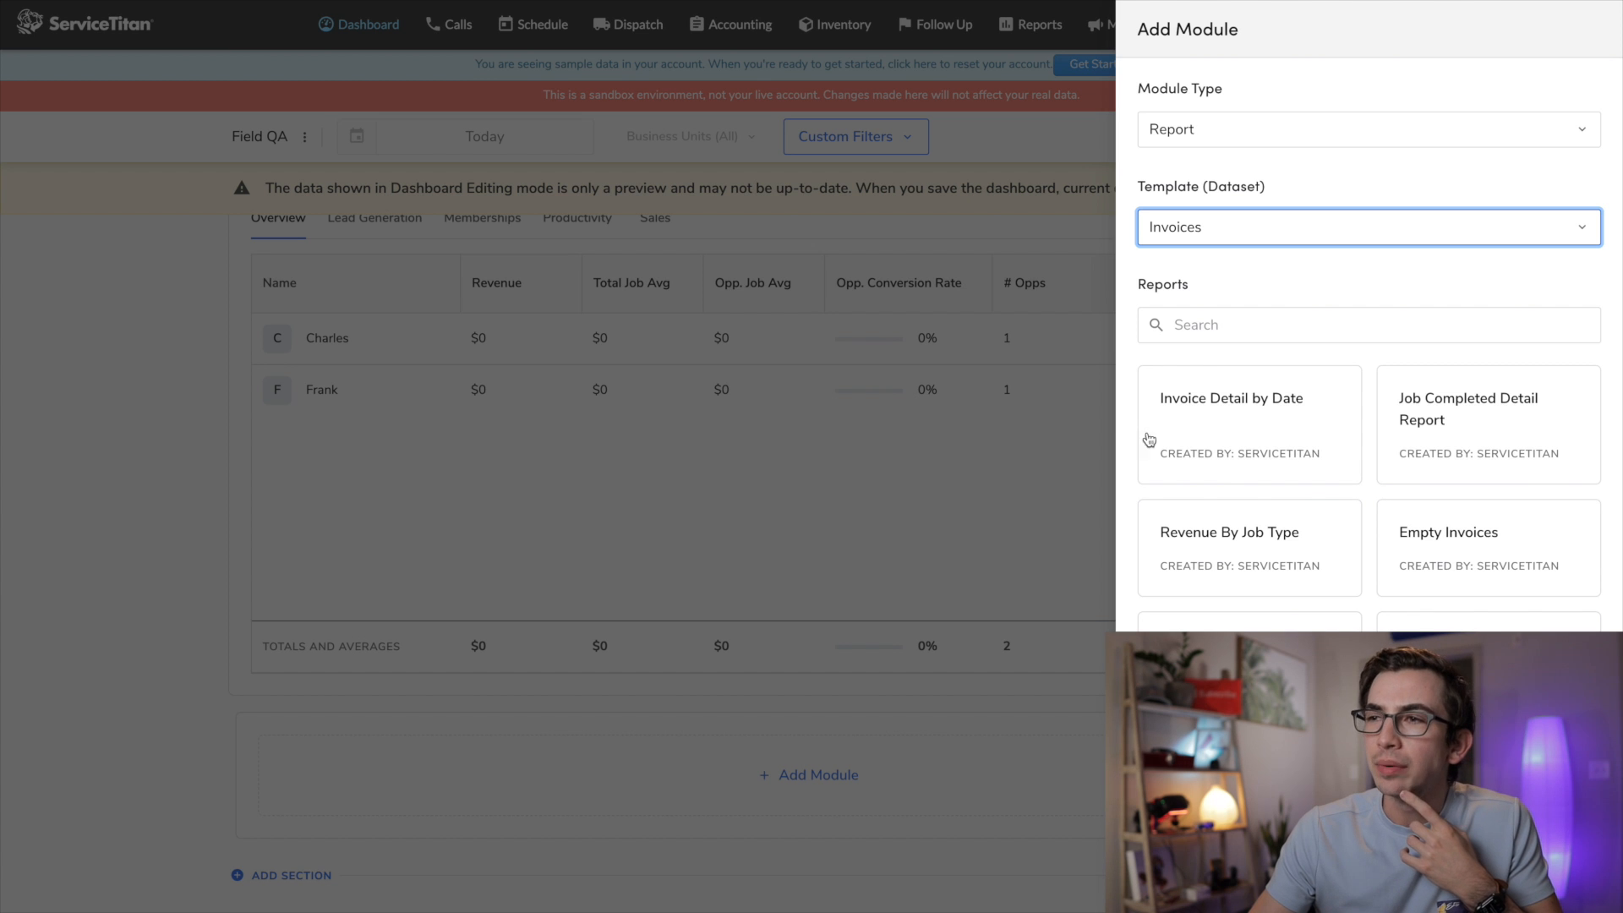
# Choose the Invoice Detail by Date report and add it as a module with its default name and description.
pyautogui.click(1234, 429)
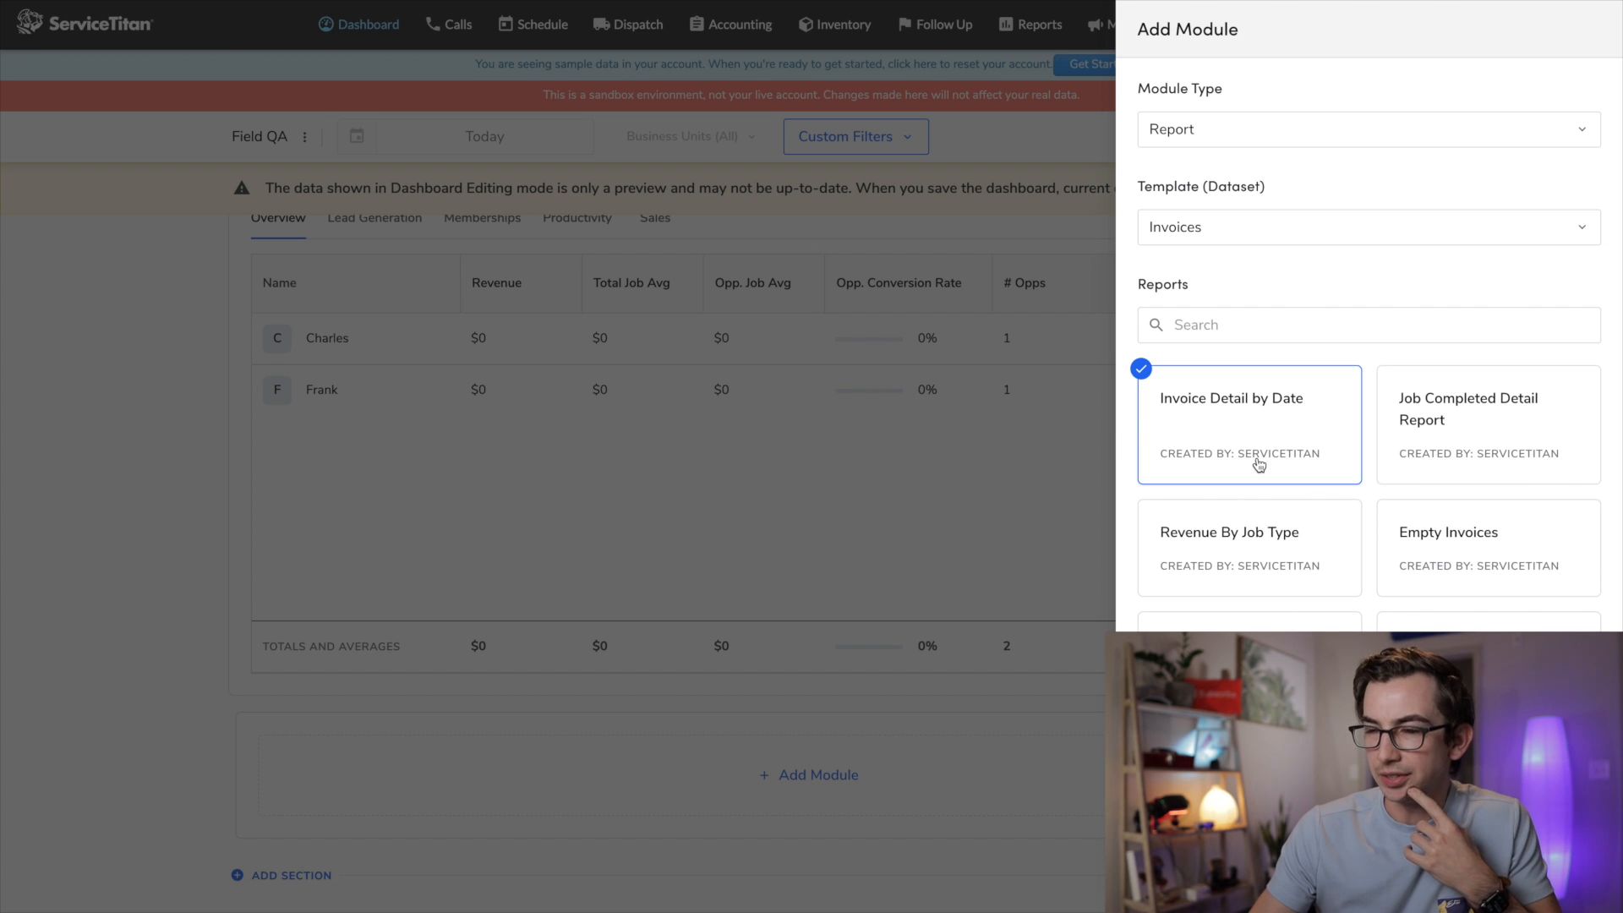
pyautogui.click(1563, 879)
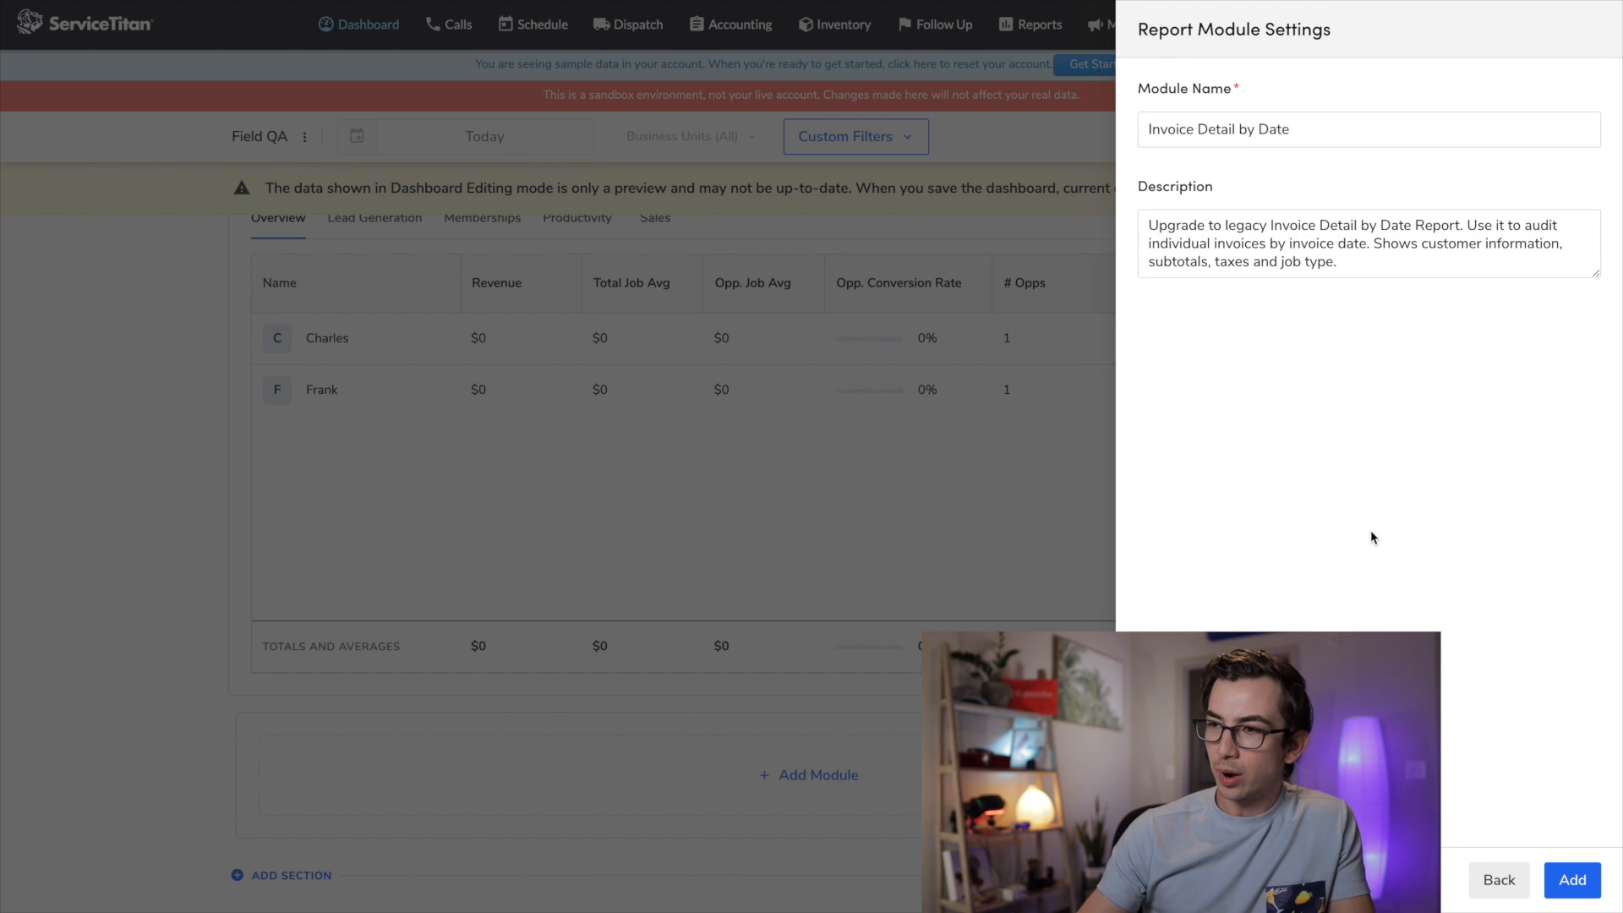
pyautogui.click(1571, 879)
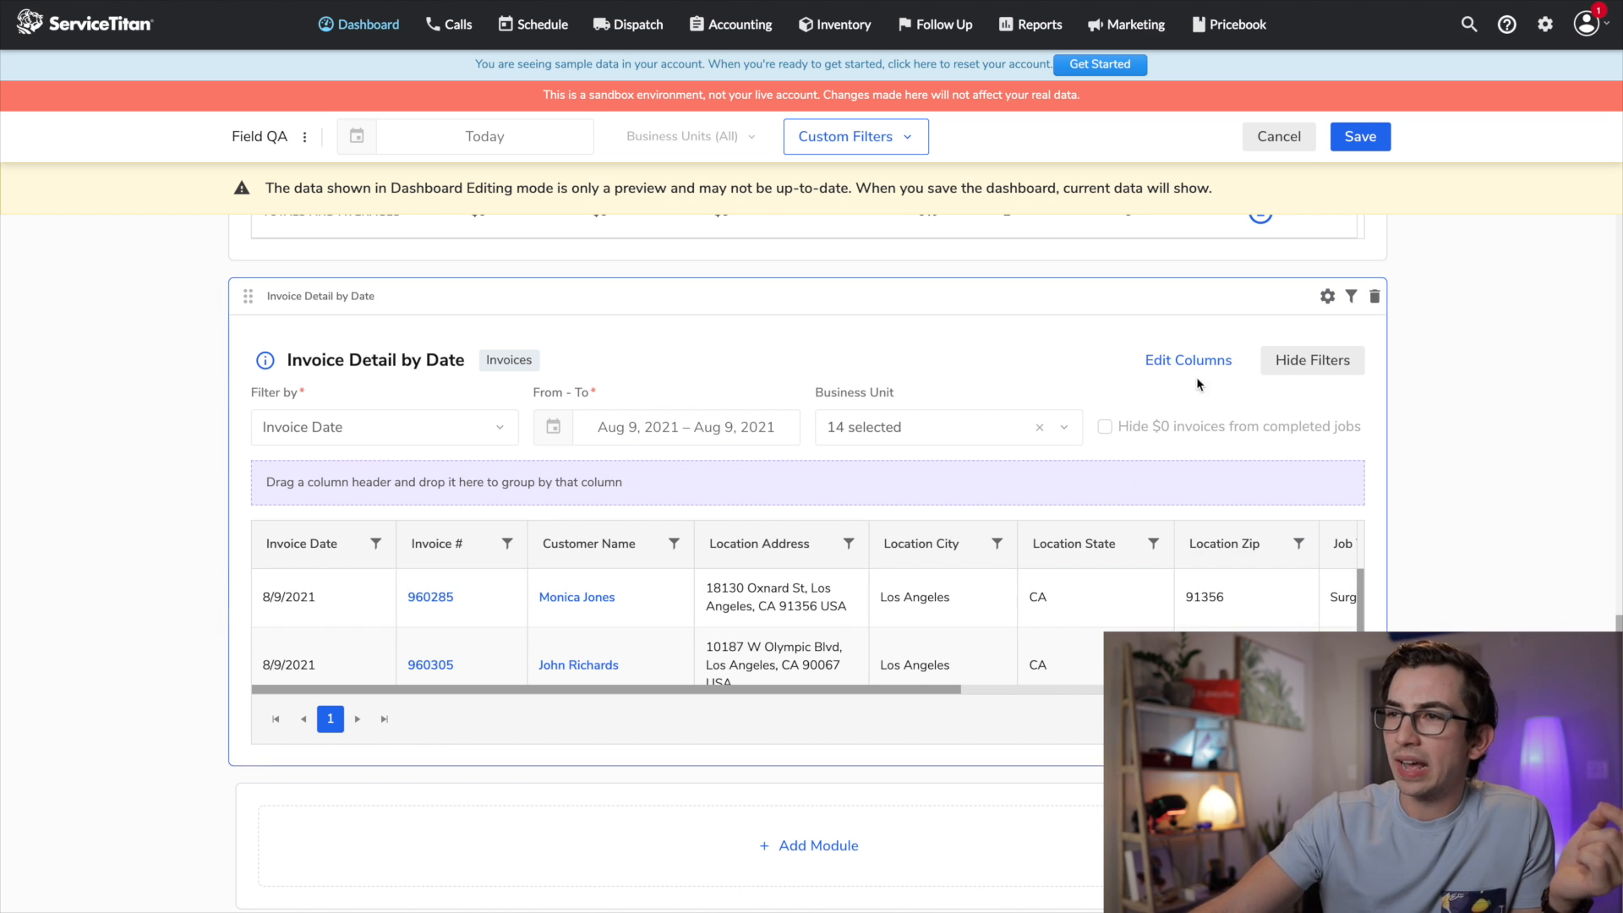
# Search the Invoice Detail by Date report's columns for "sum", select Summary, and clear the column search.
pyautogui.click(1206, 374)
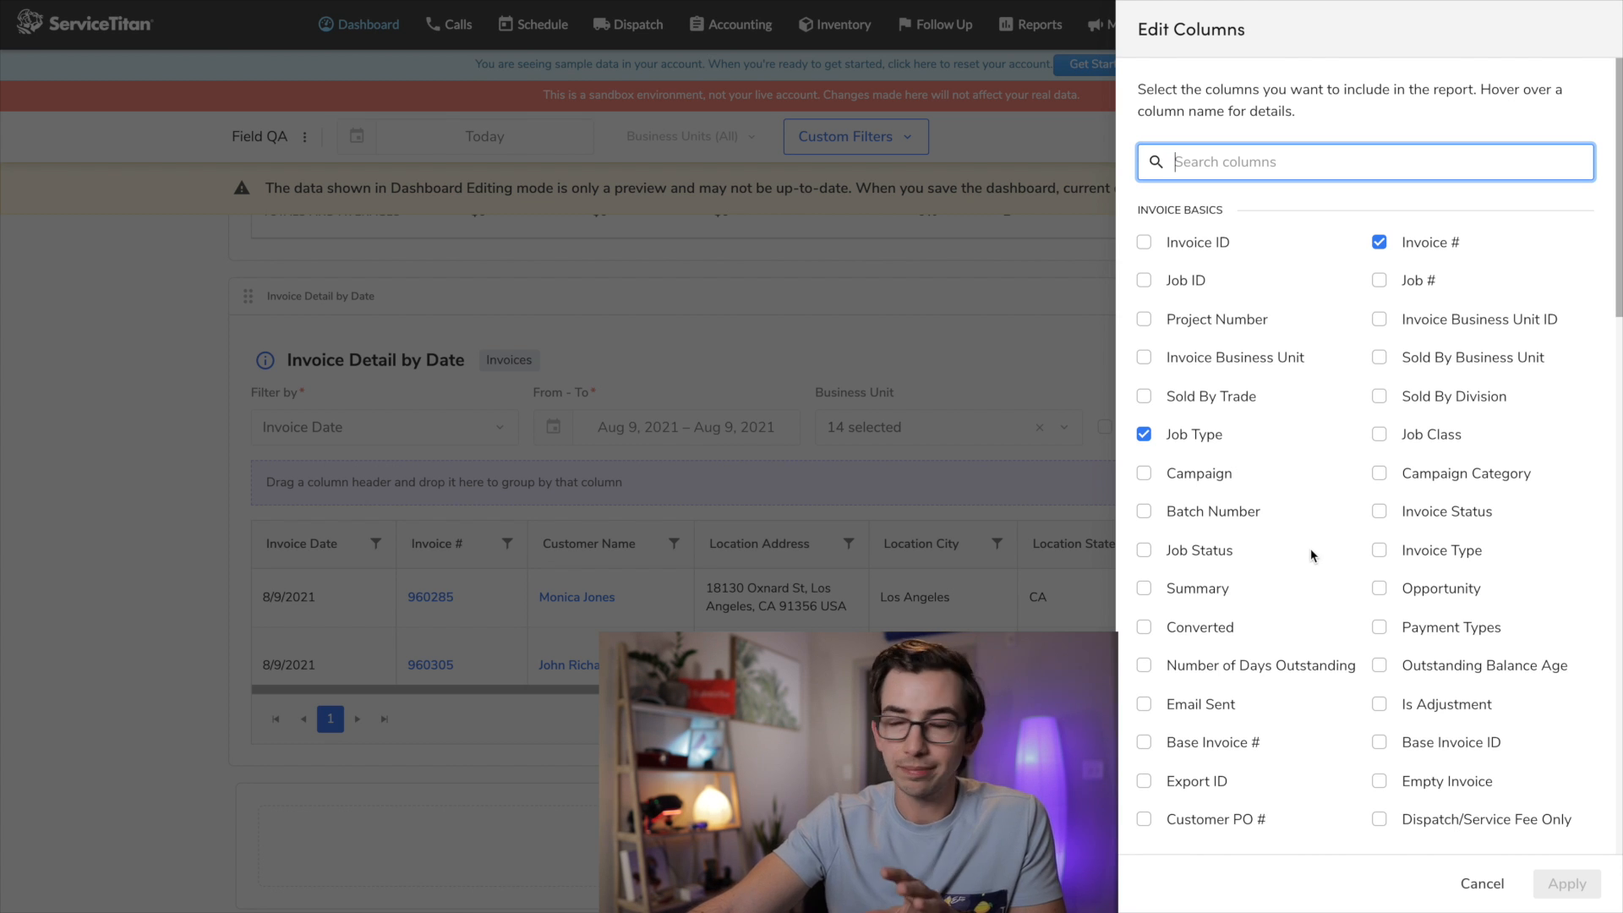
pyautogui.moveTo(1228, 408)
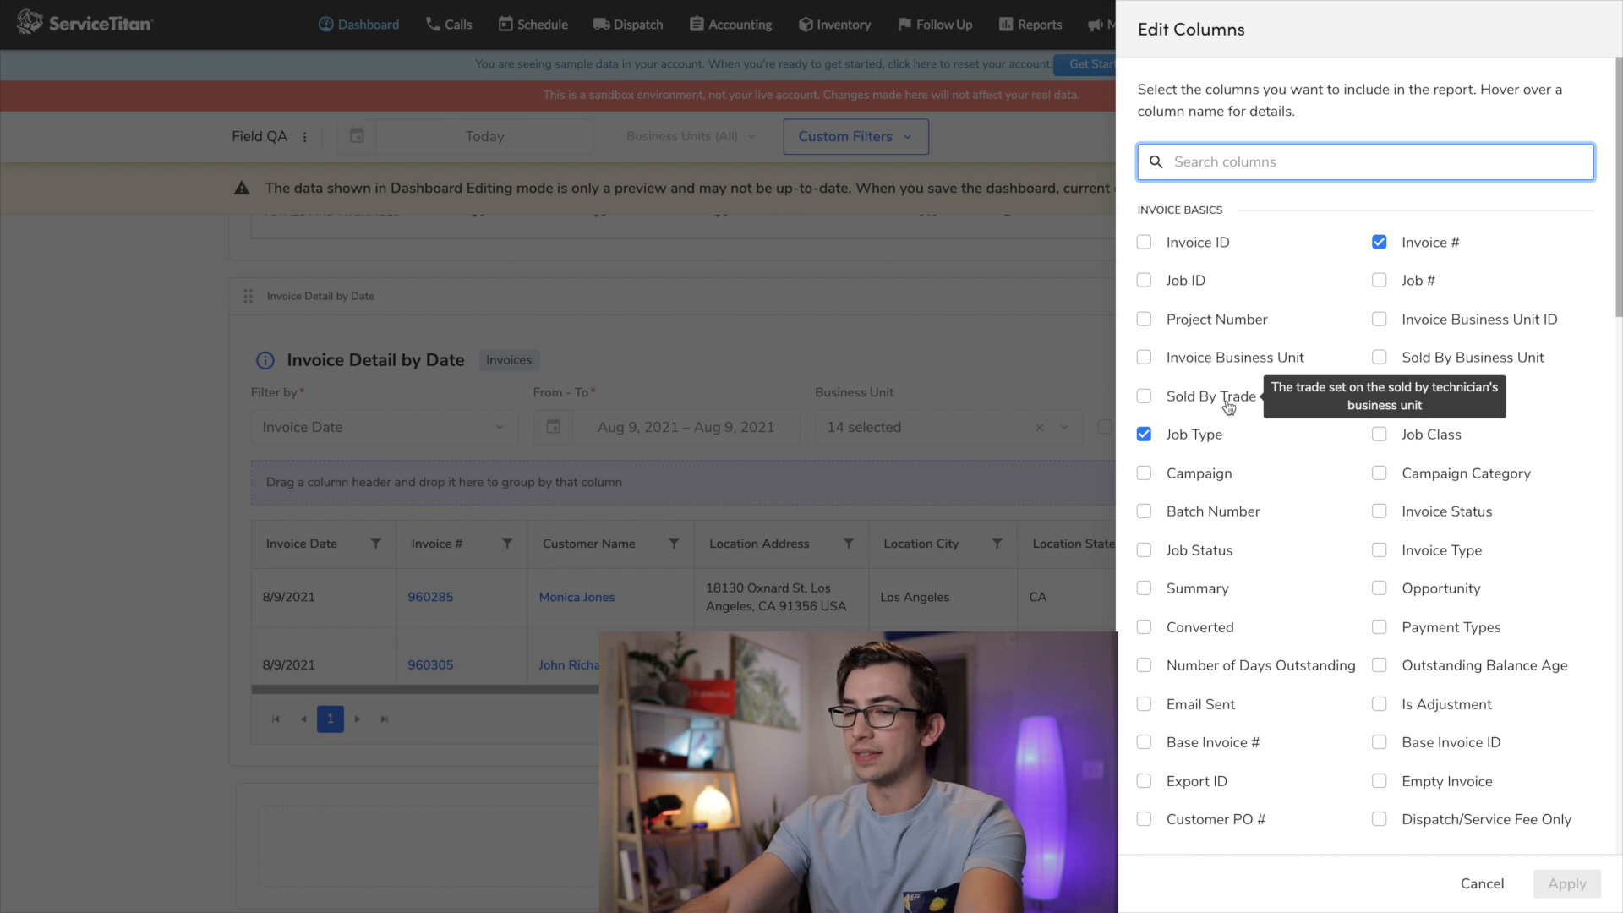
pyautogui.write('sum')
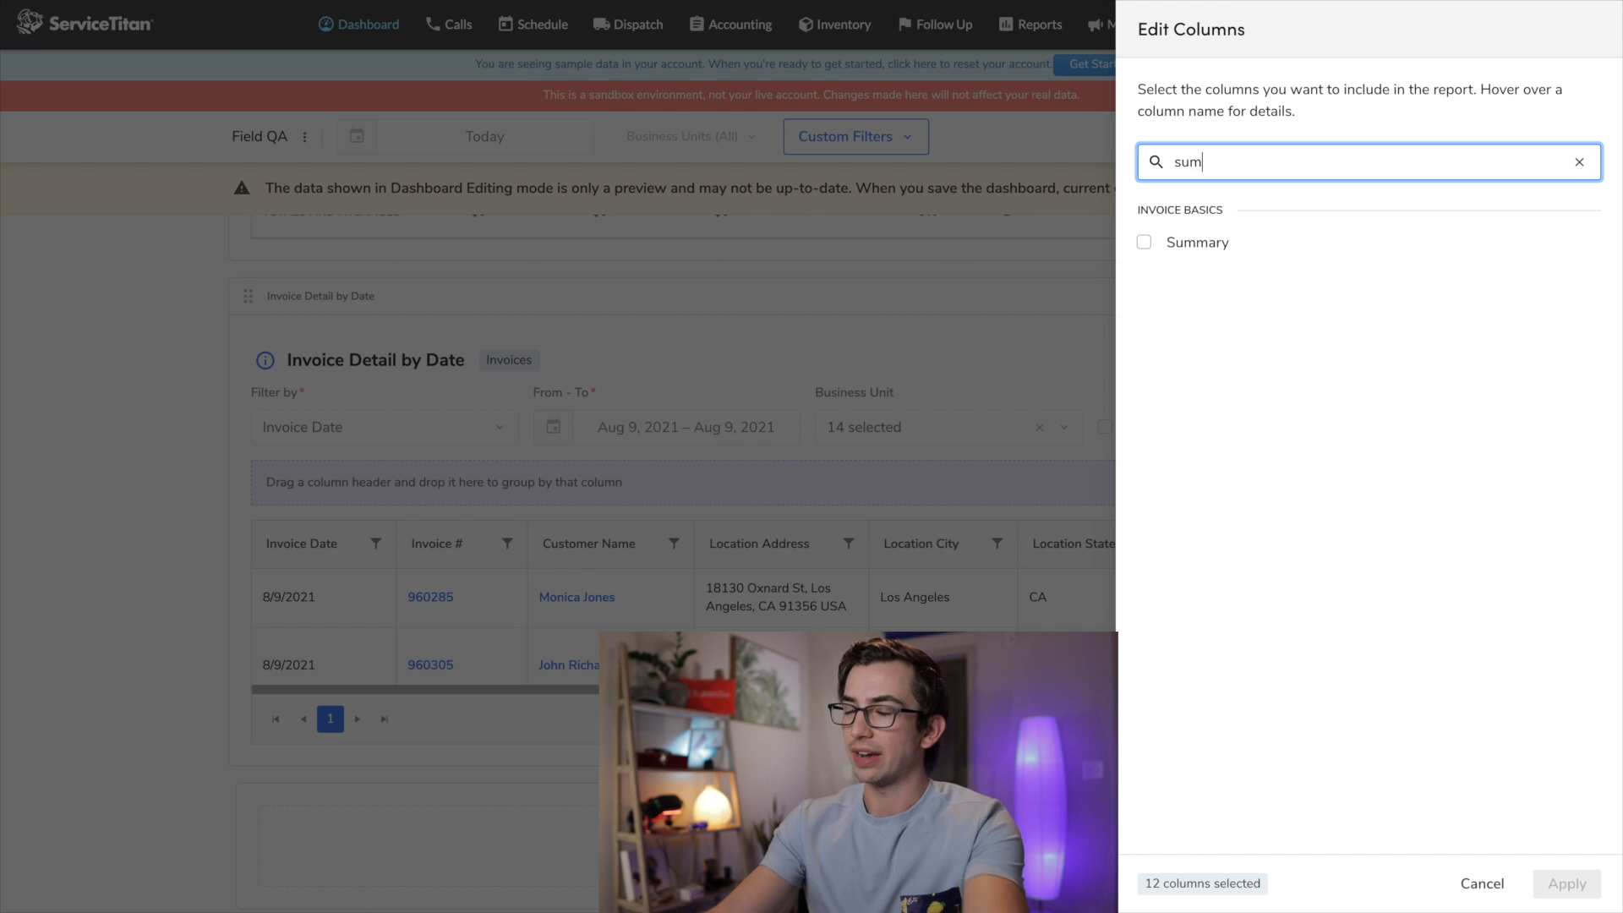
pyautogui.click(1144, 243)
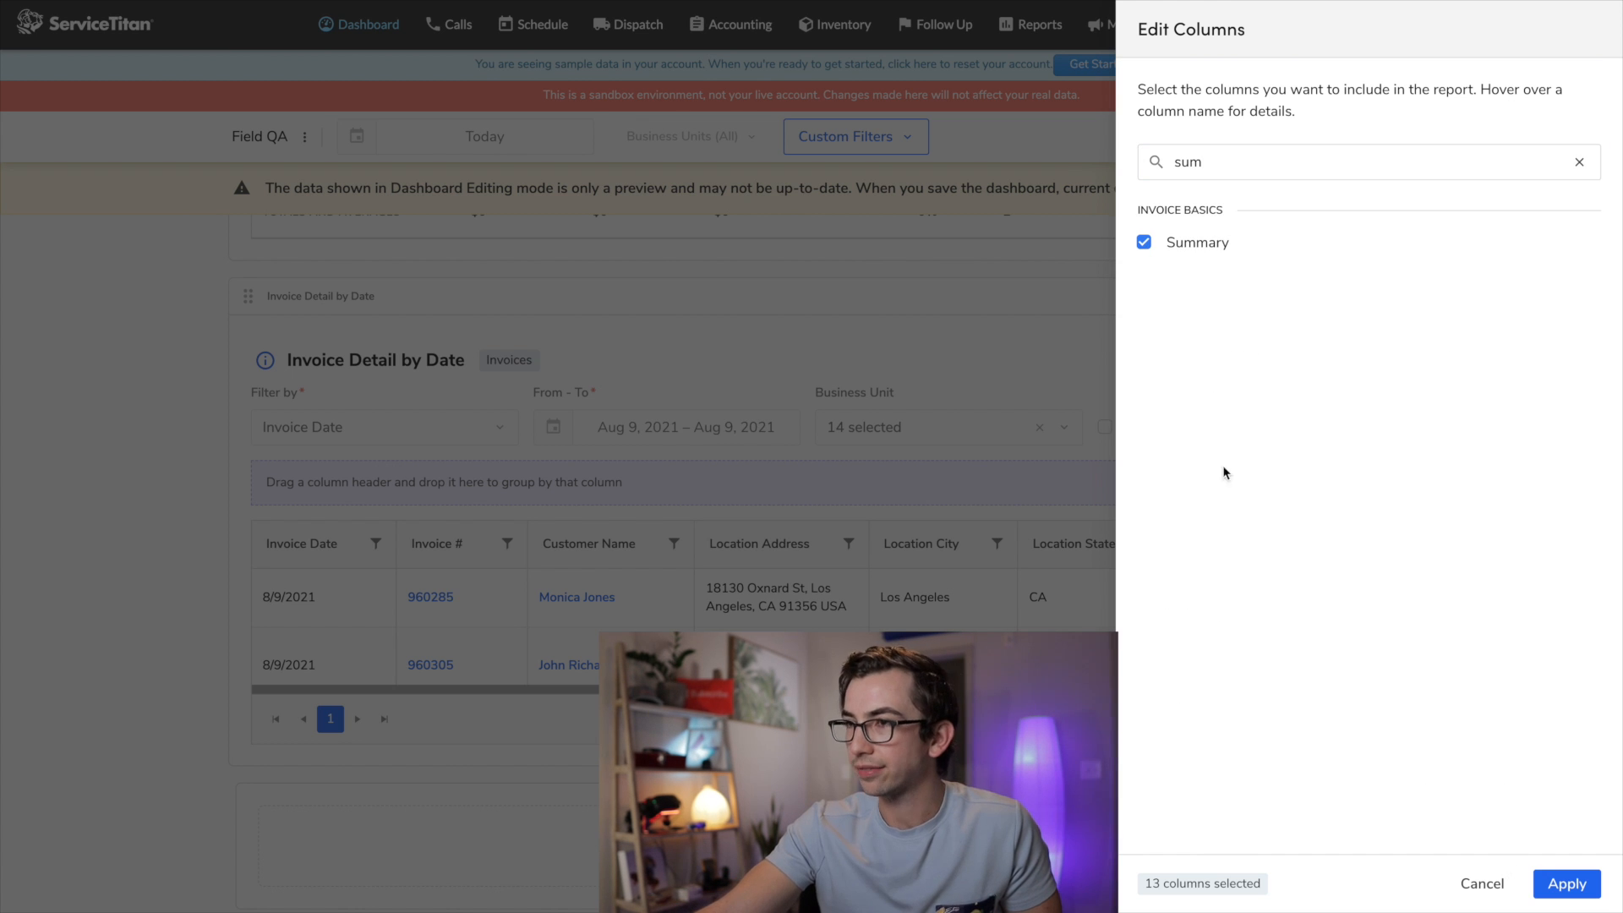
pyautogui.click(1579, 161)
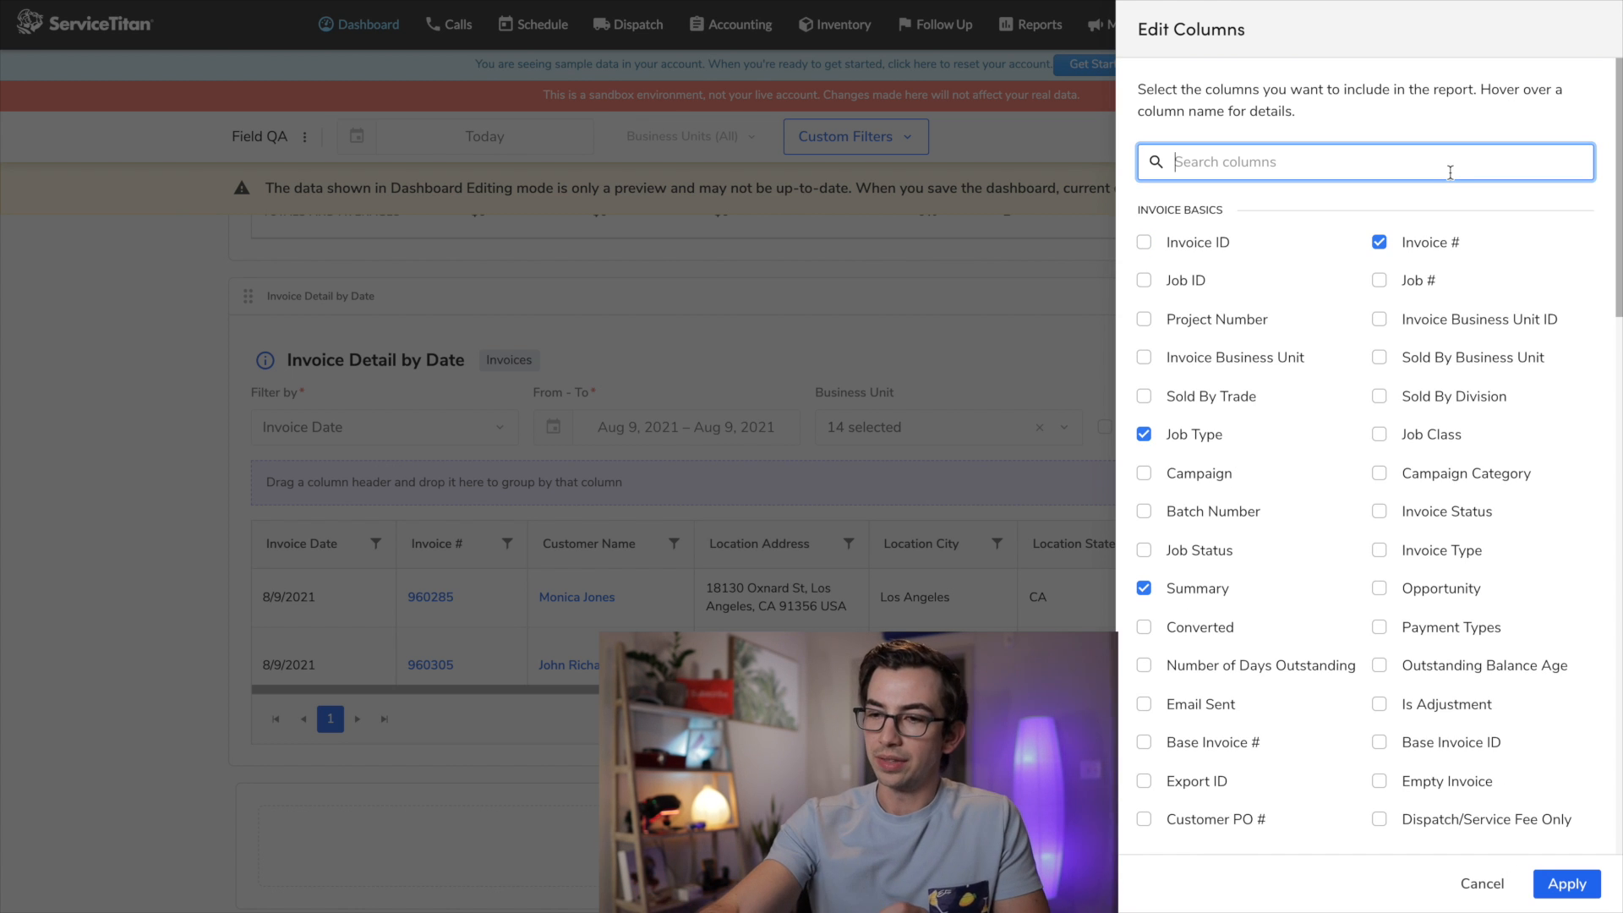
# Find and select the Primary Technician and Job Status columns for the Invoice Detail by Date report.
pyautogui.write('tec')
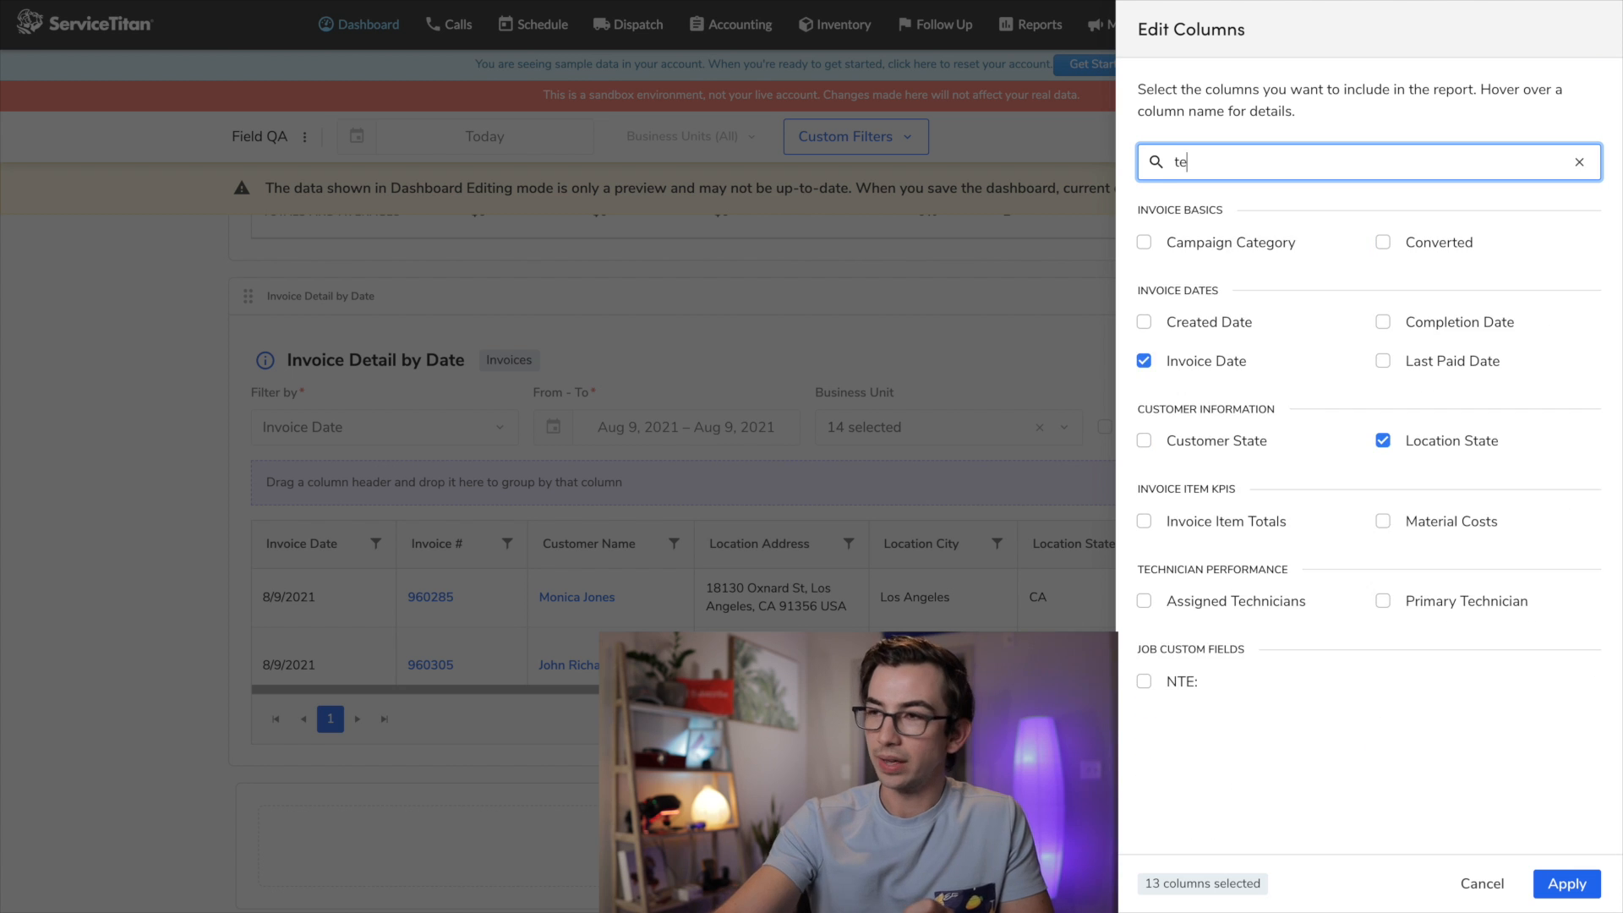
pyautogui.moveTo(1389, 252)
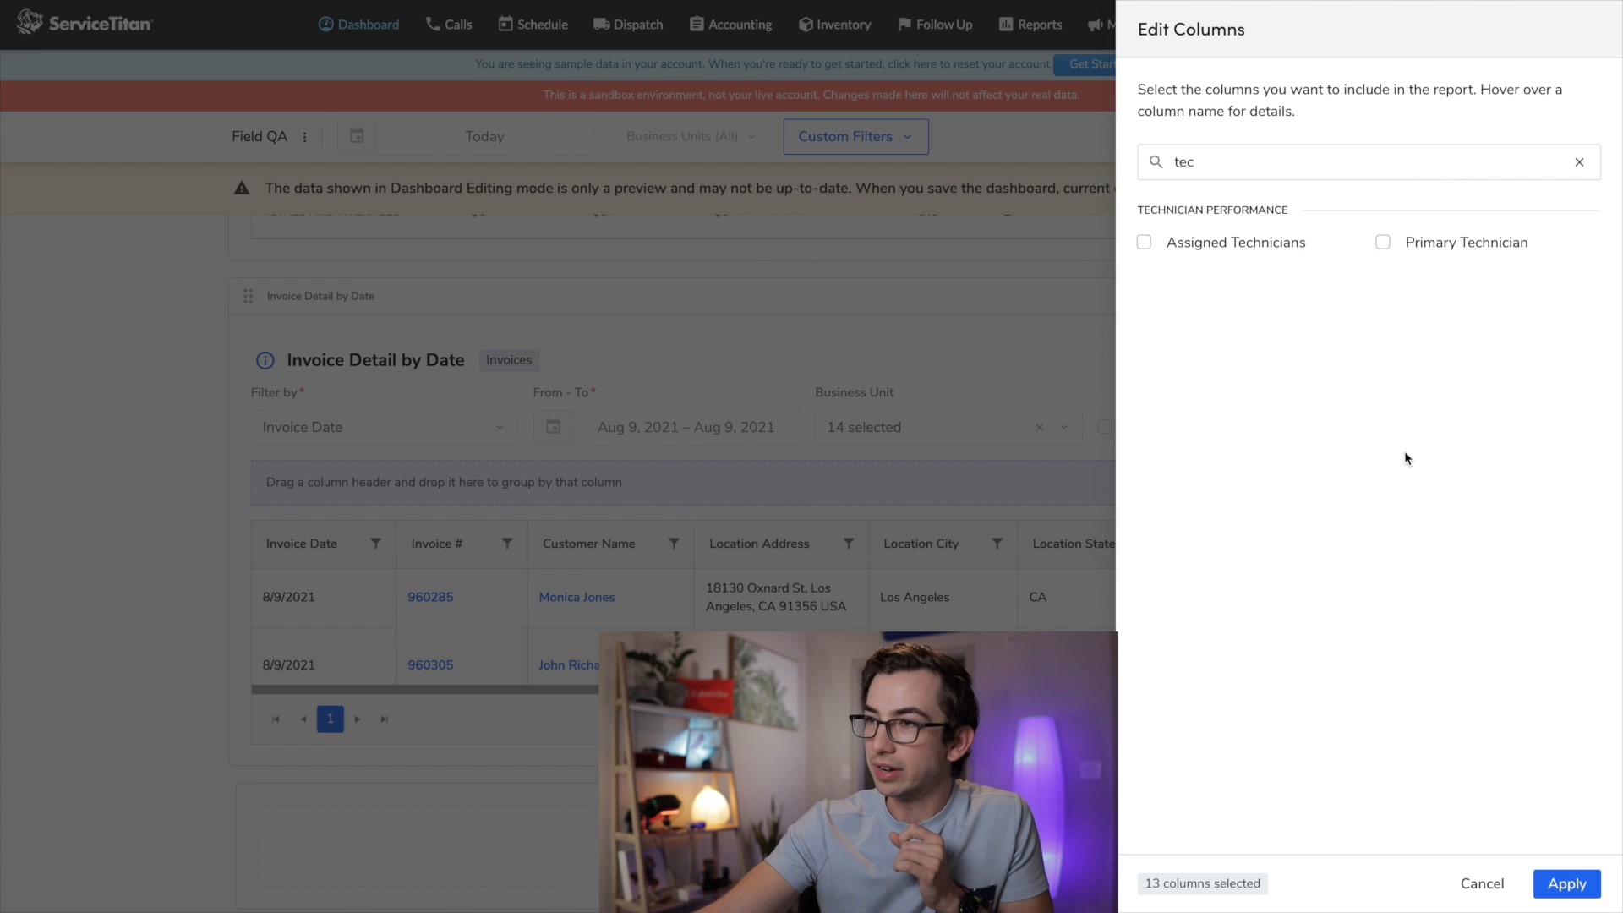
pyautogui.click(1383, 243)
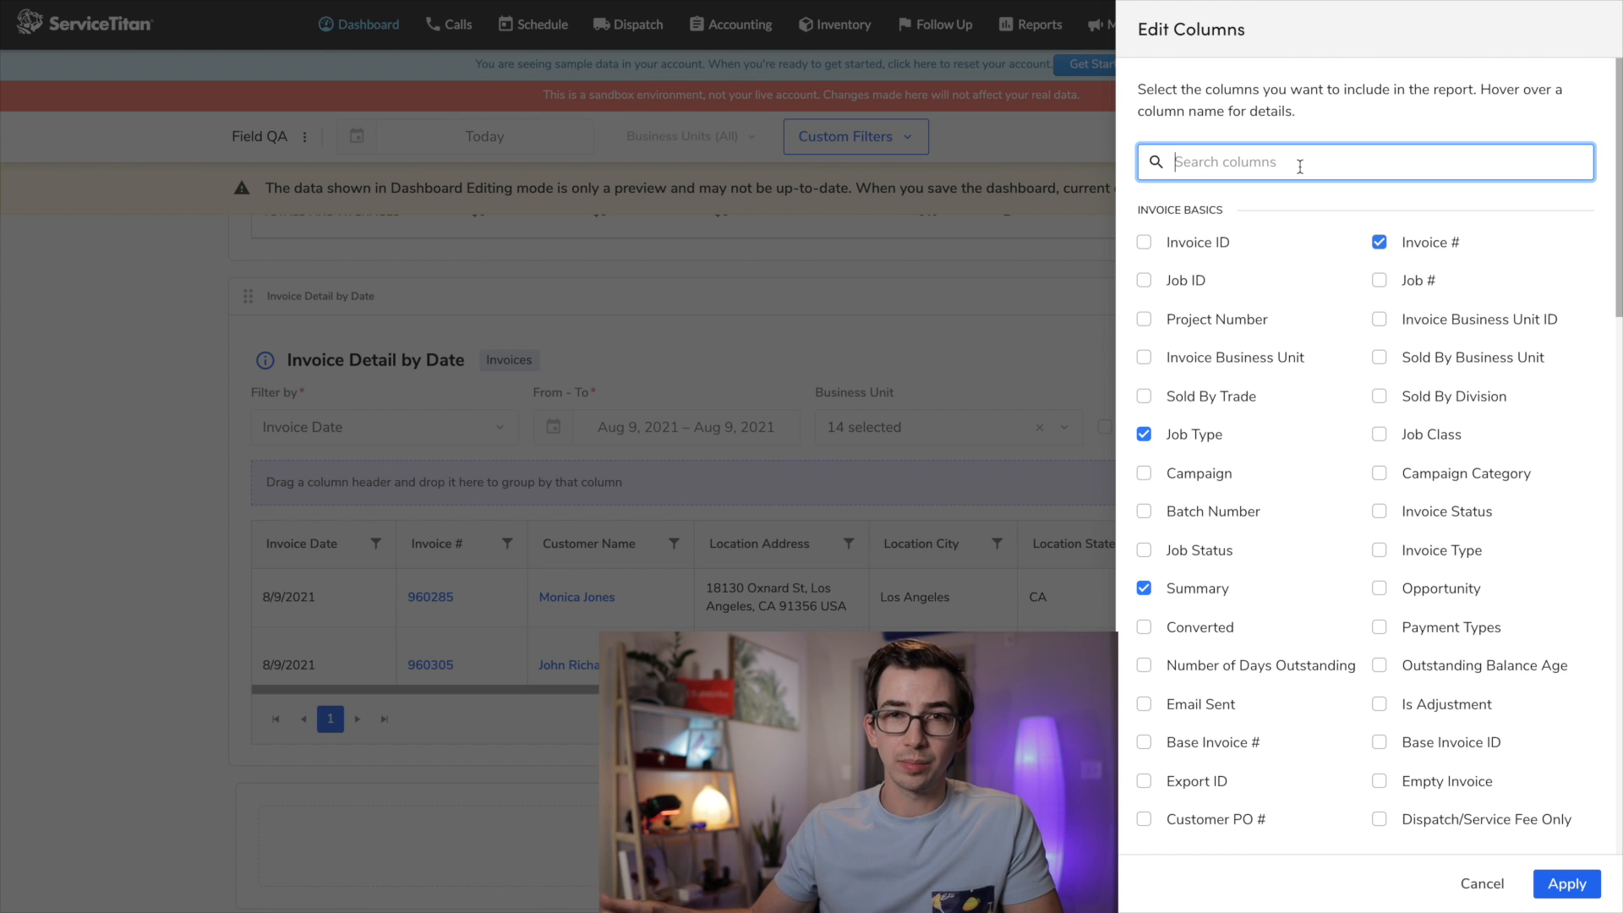
pyautogui.write('job')
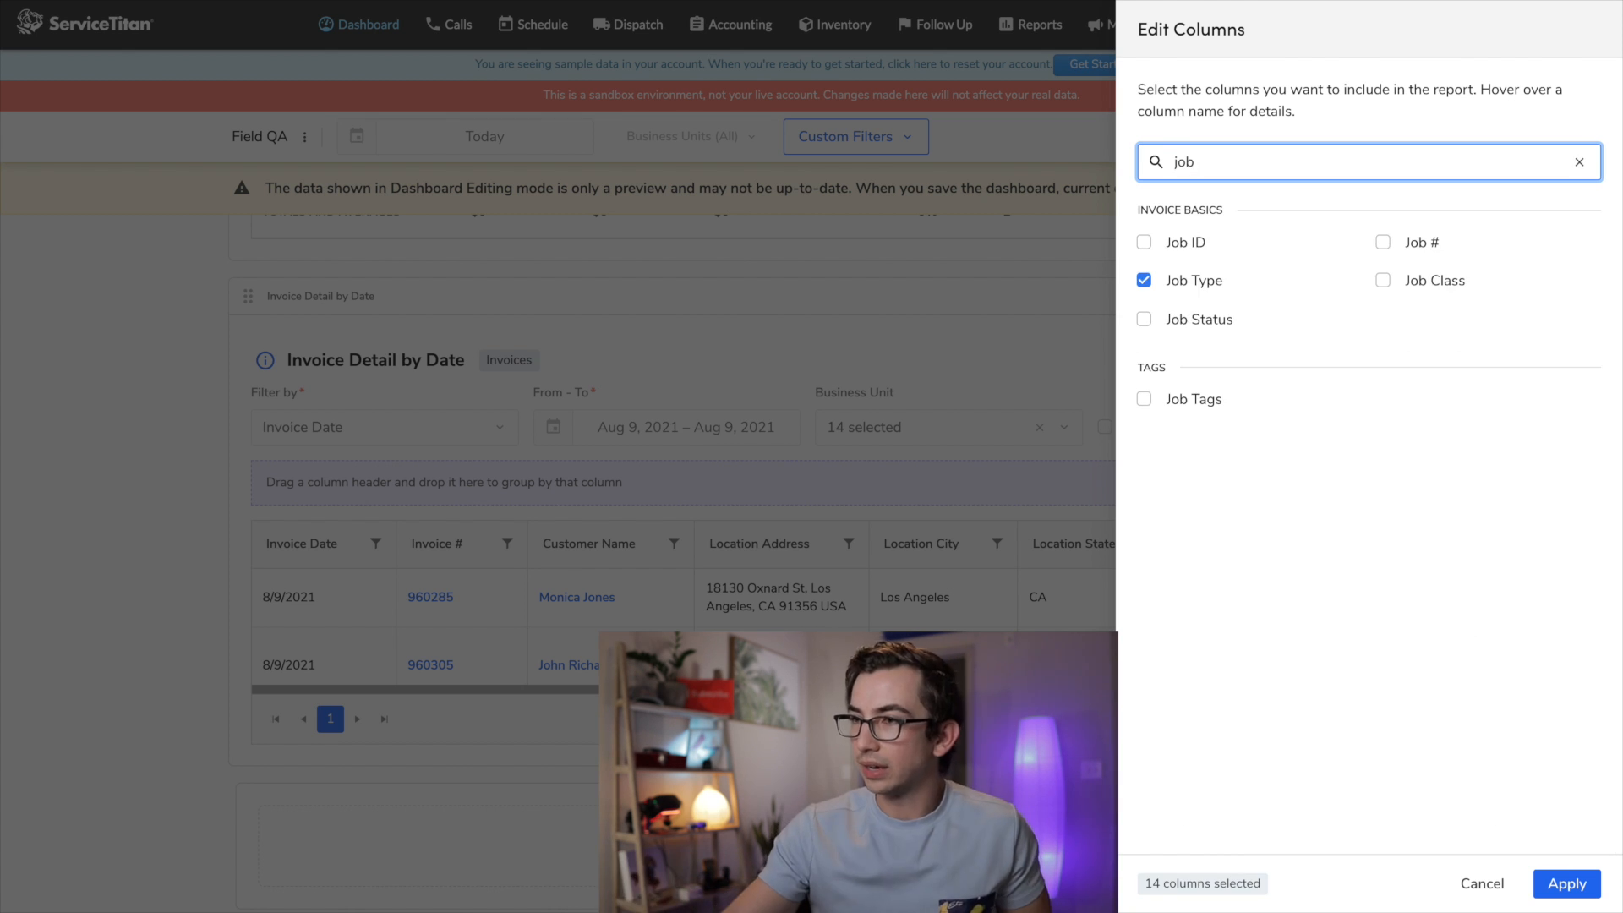
pyautogui.click(1144, 319)
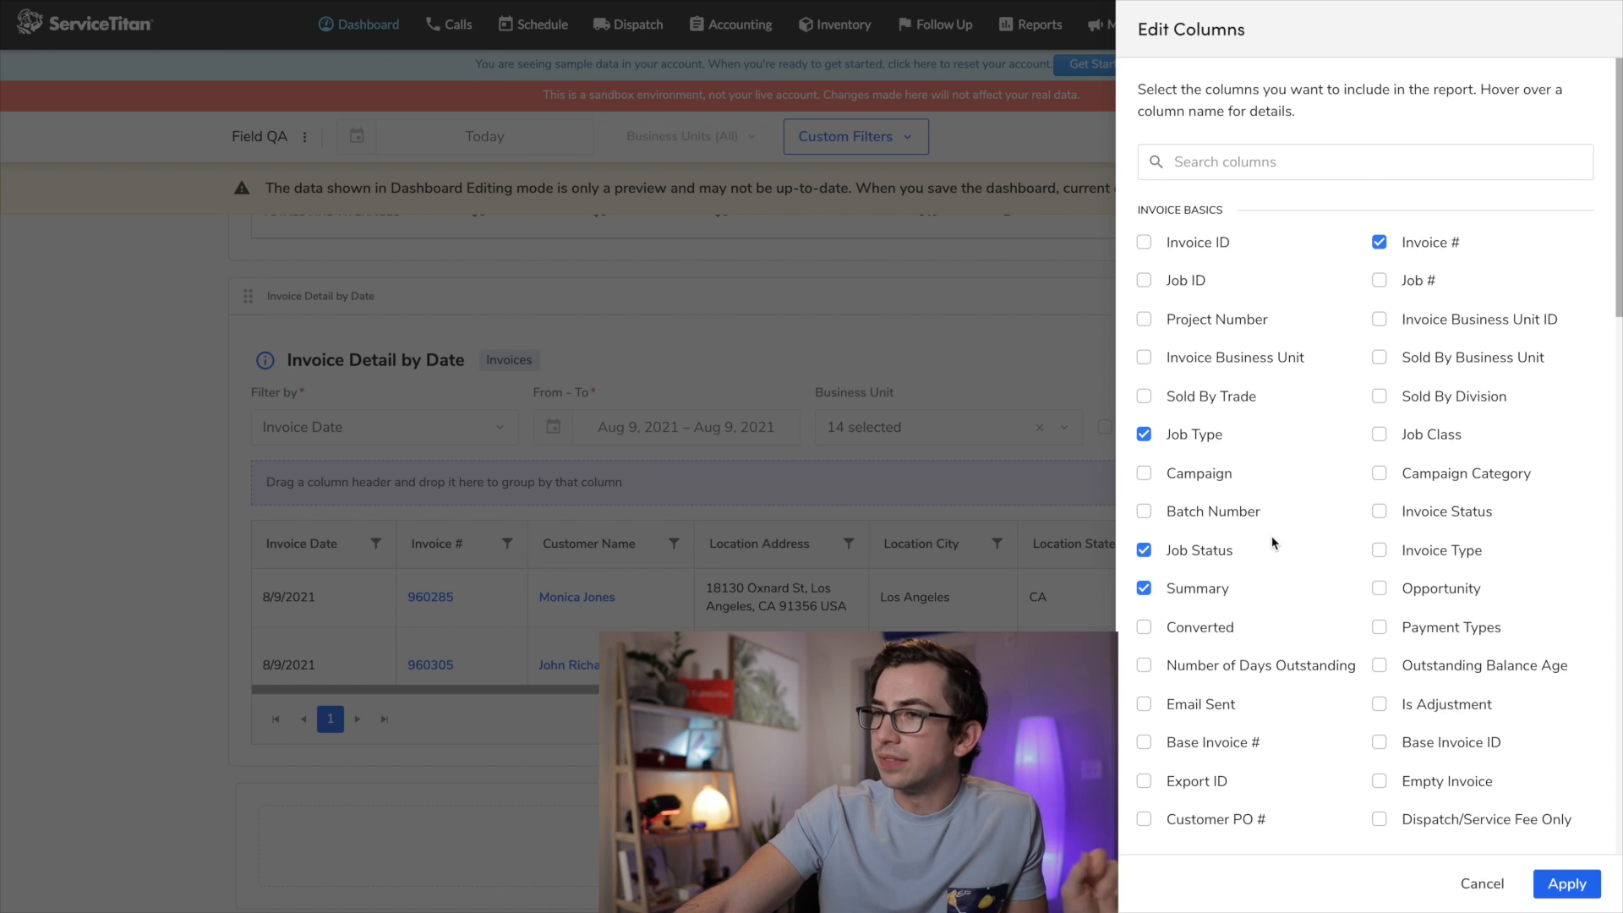
# Deselect the Job Type column and the three other unneeded columns listed before the invoice dates group.
pyautogui.moveTo(1261, 503)
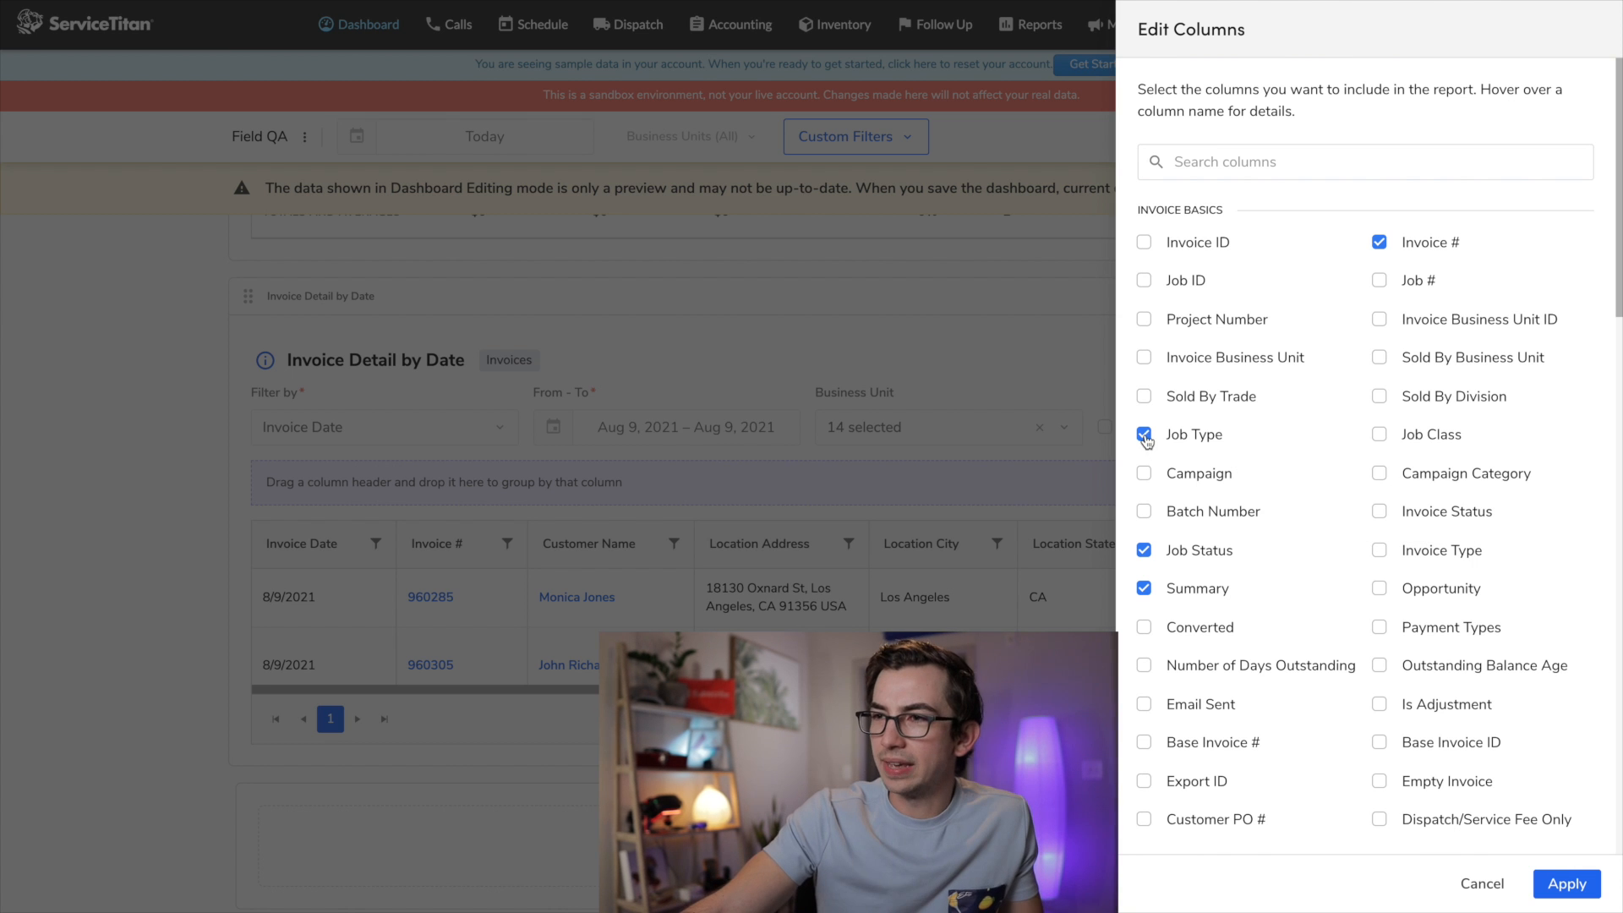
pyautogui.scroll(-7, 1182, 385)
pyautogui.click(1146, 306)
pyautogui.click(1145, 344)
pyautogui.click(1380, 343)
pyautogui.scroll(-5, 1317, 587)
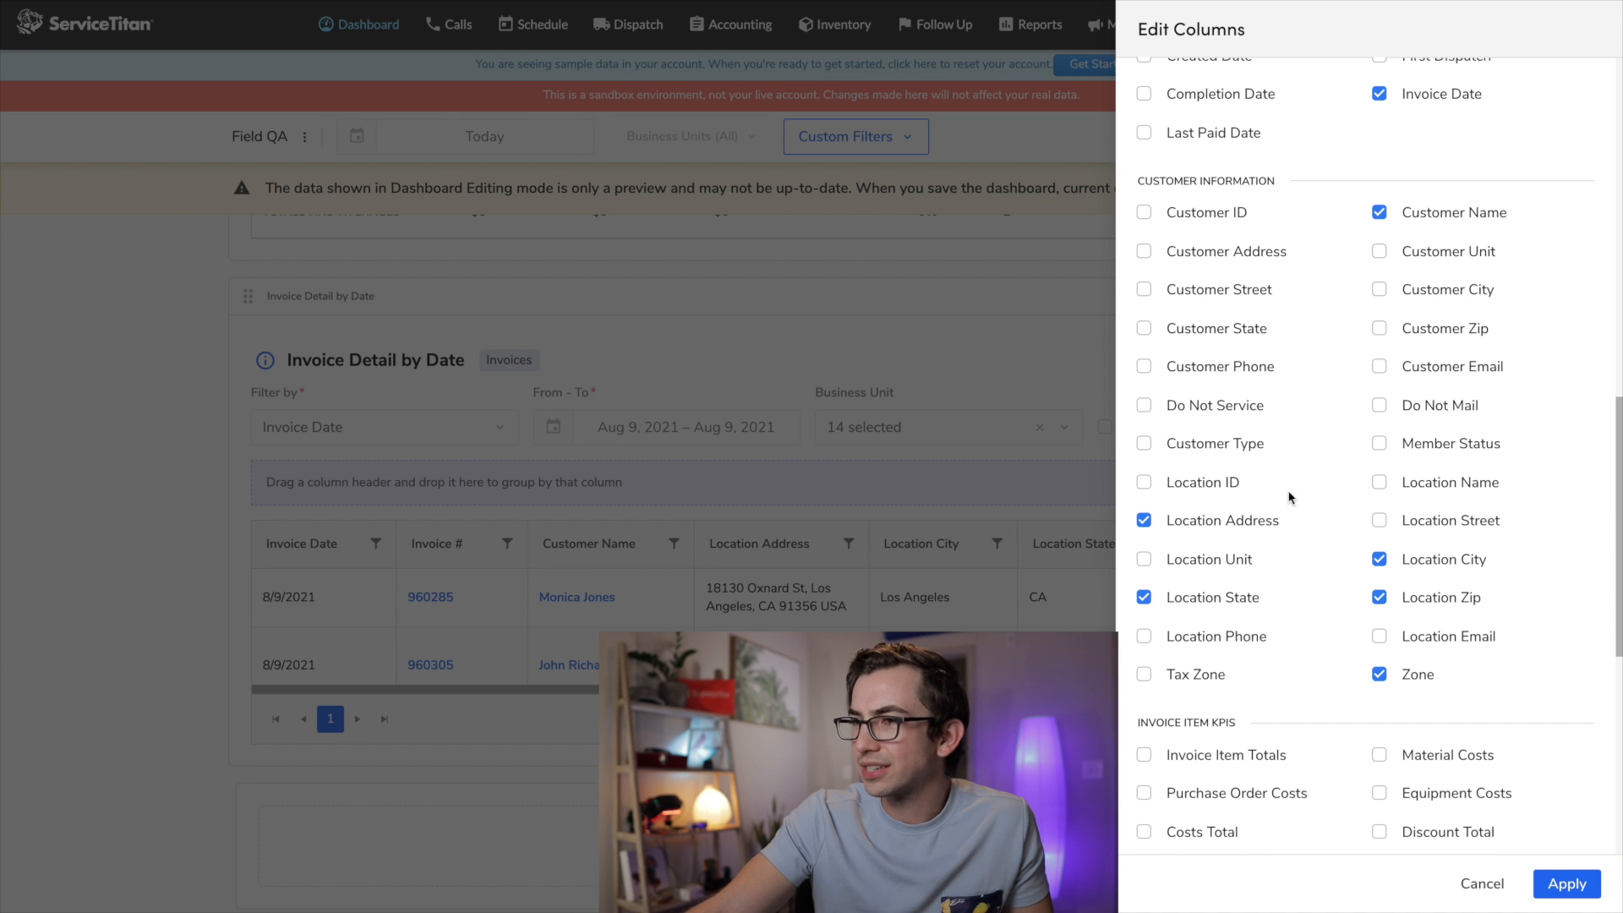
# Deselect the Location State, Location City, Location Zip and Zone columns and apply the column selection to the report.
pyautogui.click(1144, 596)
pyautogui.click(1378, 558)
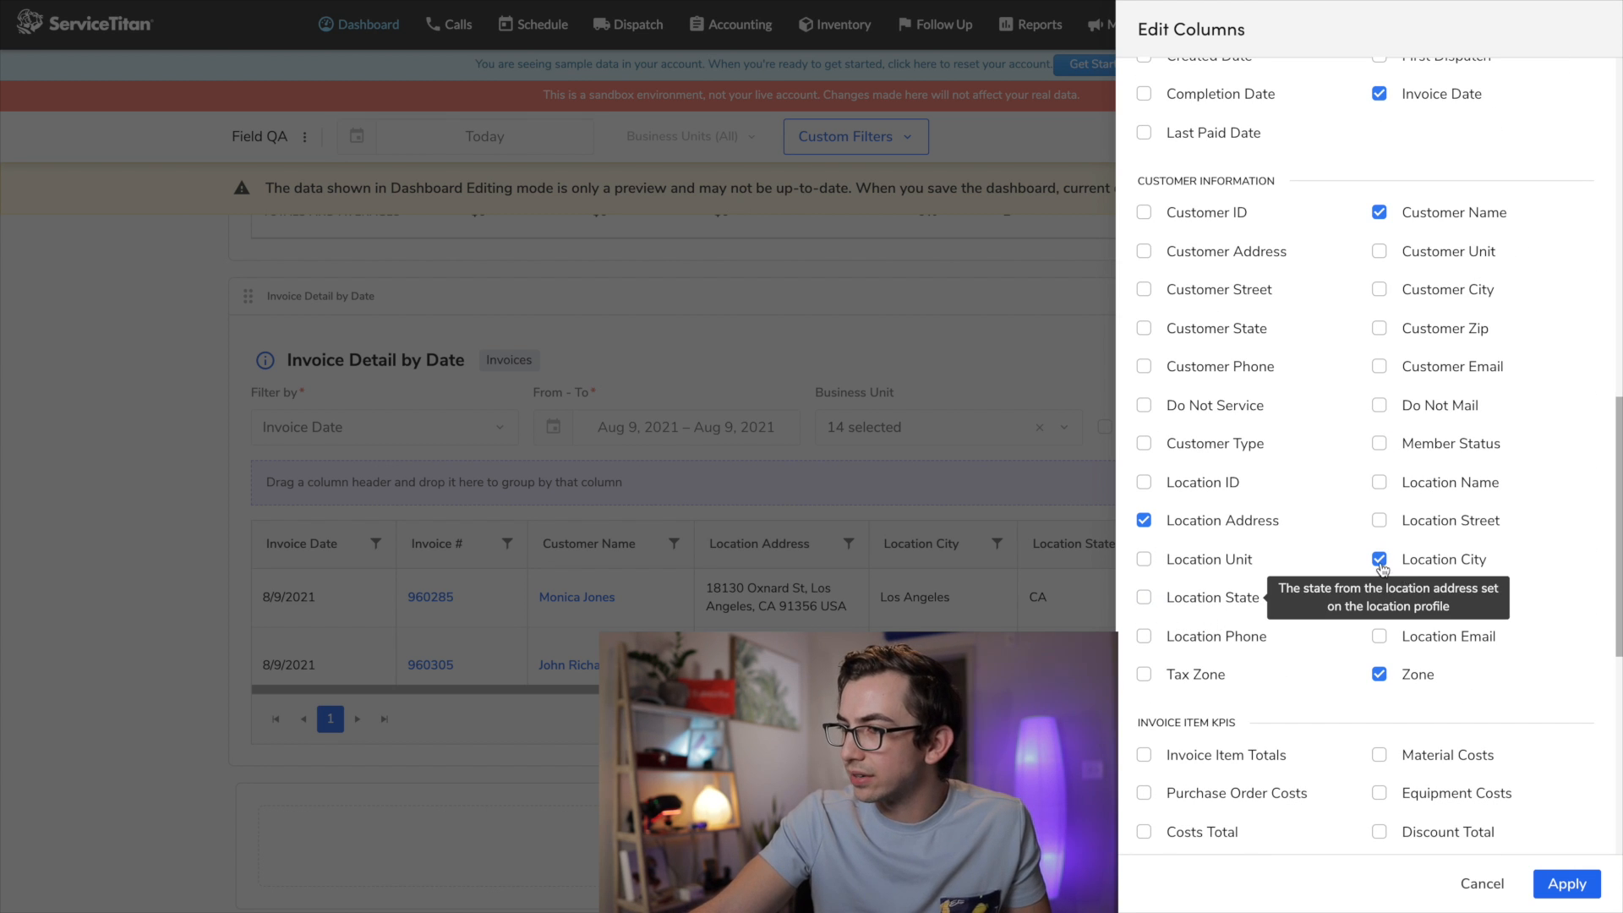
pyautogui.click(1380, 598)
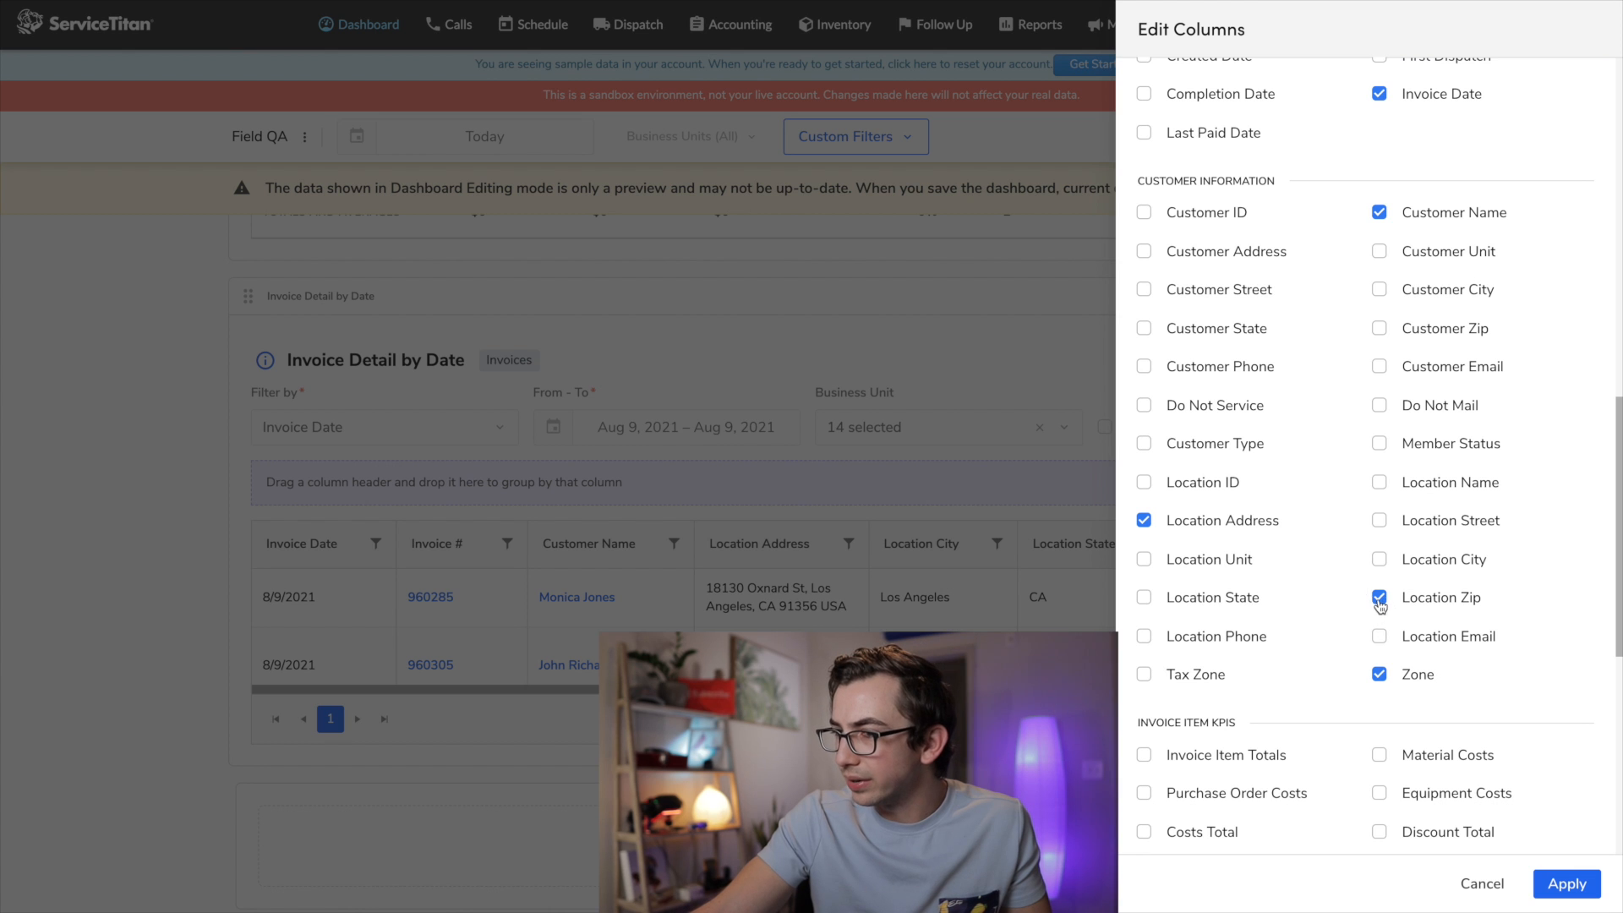
pyautogui.click(1378, 674)
pyautogui.scroll(-7, 1379, 674)
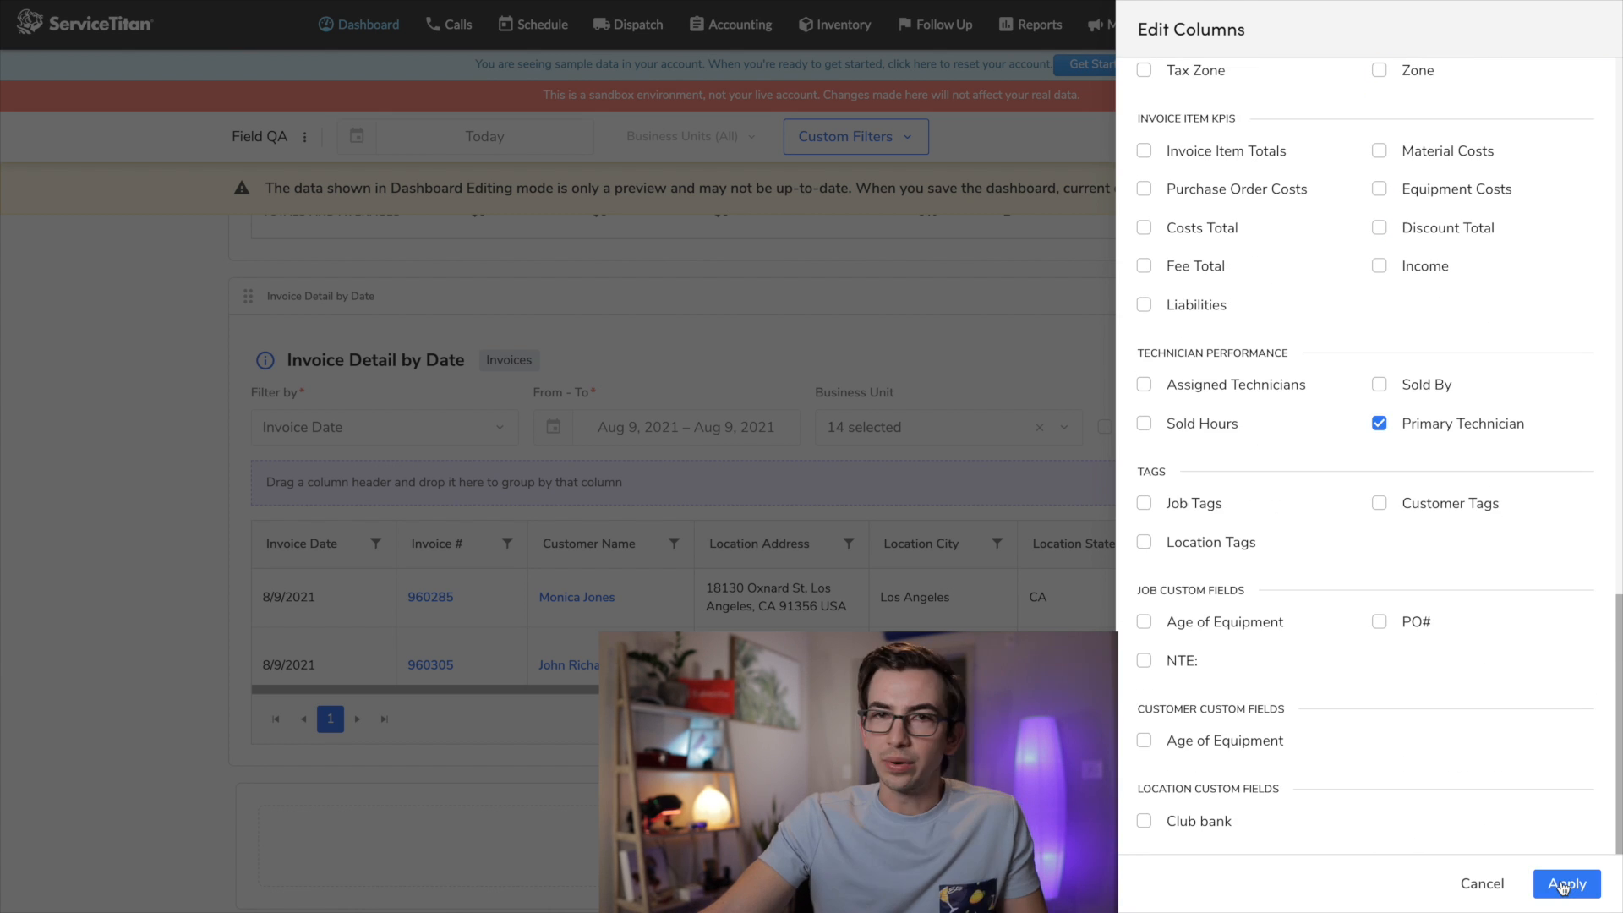
pyautogui.click(1563, 885)
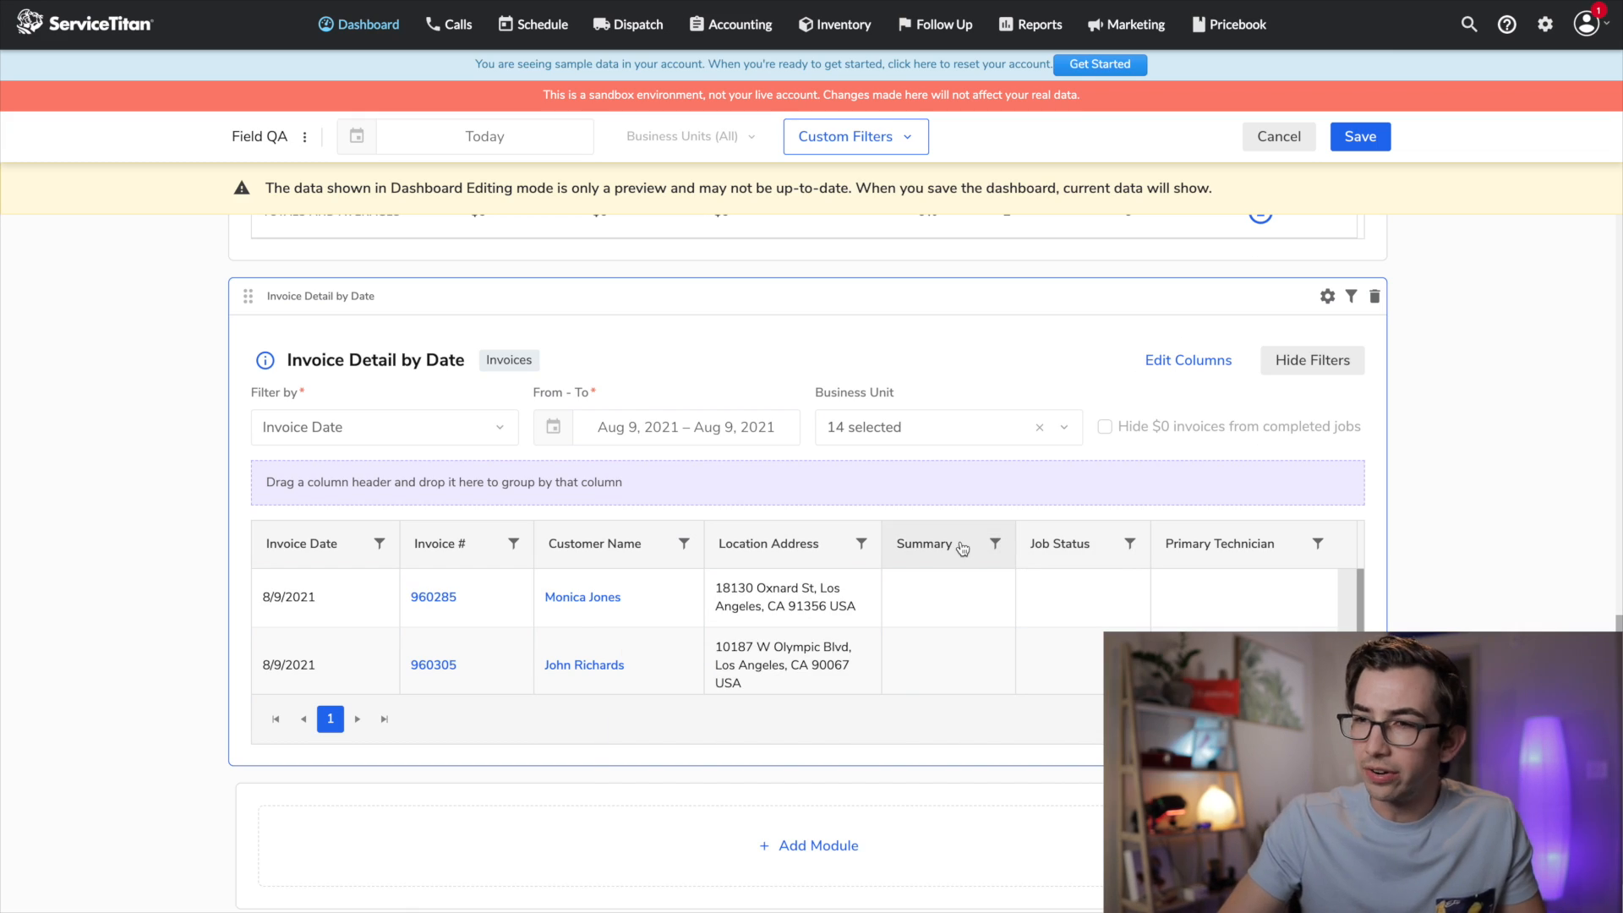
# Move the Summary and Primary Technician columns directly after Invoice Date, and filter Summary with "Is empty".
pyautogui.moveTo(962, 549); pyautogui.dragTo(436, 547)
pyautogui.moveTo(1245, 529); pyautogui.dragTo(565, 549)
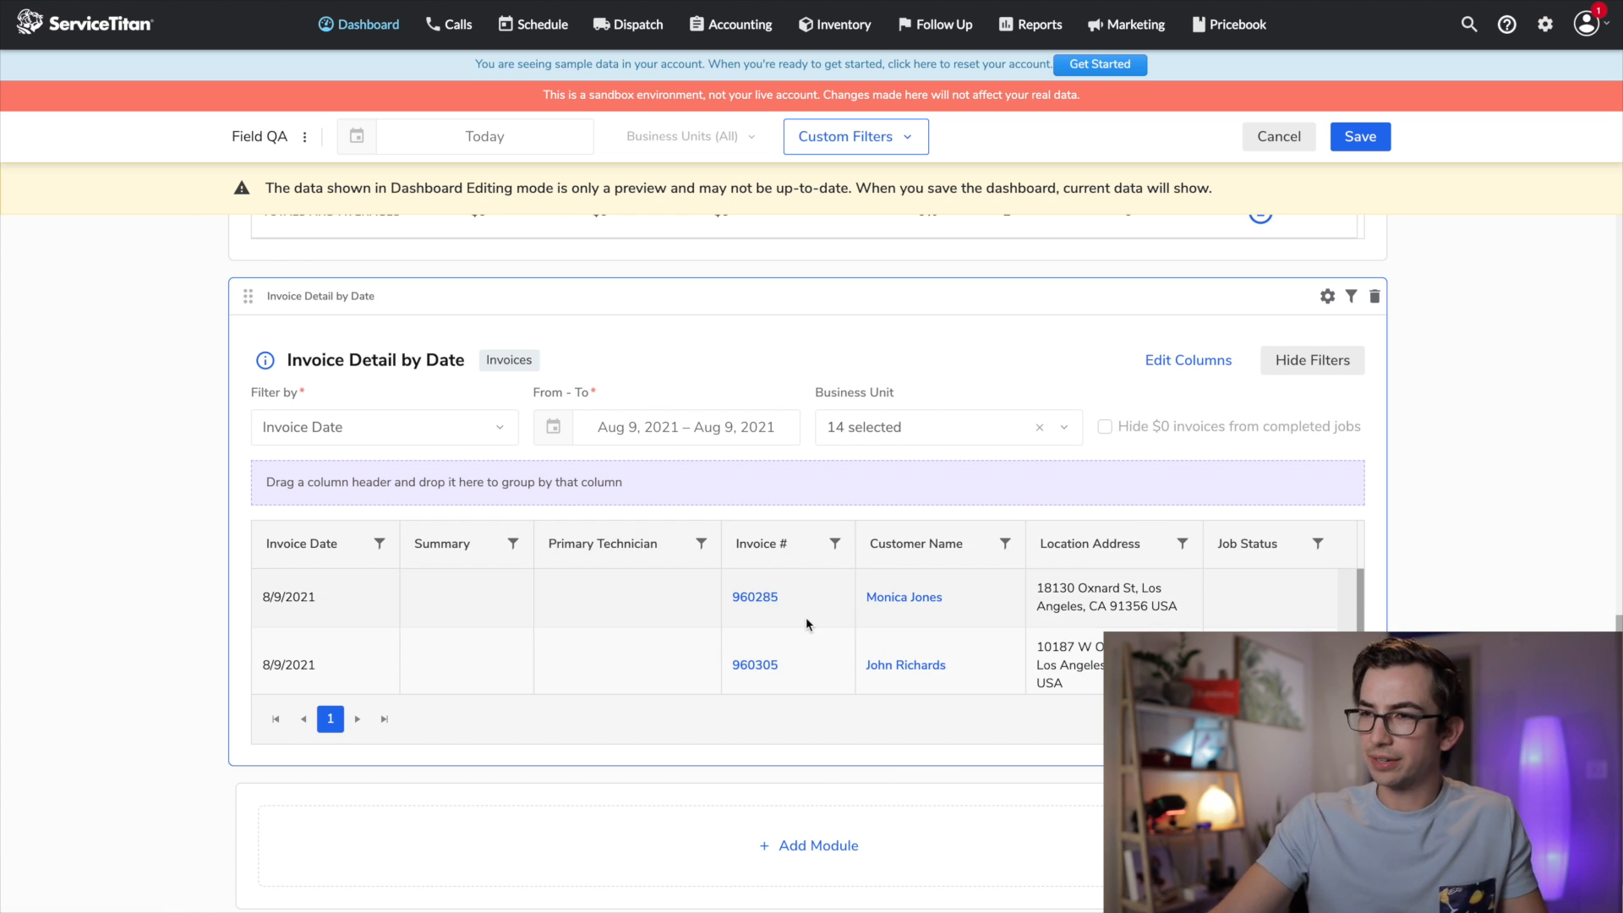
pyautogui.click(513, 544)
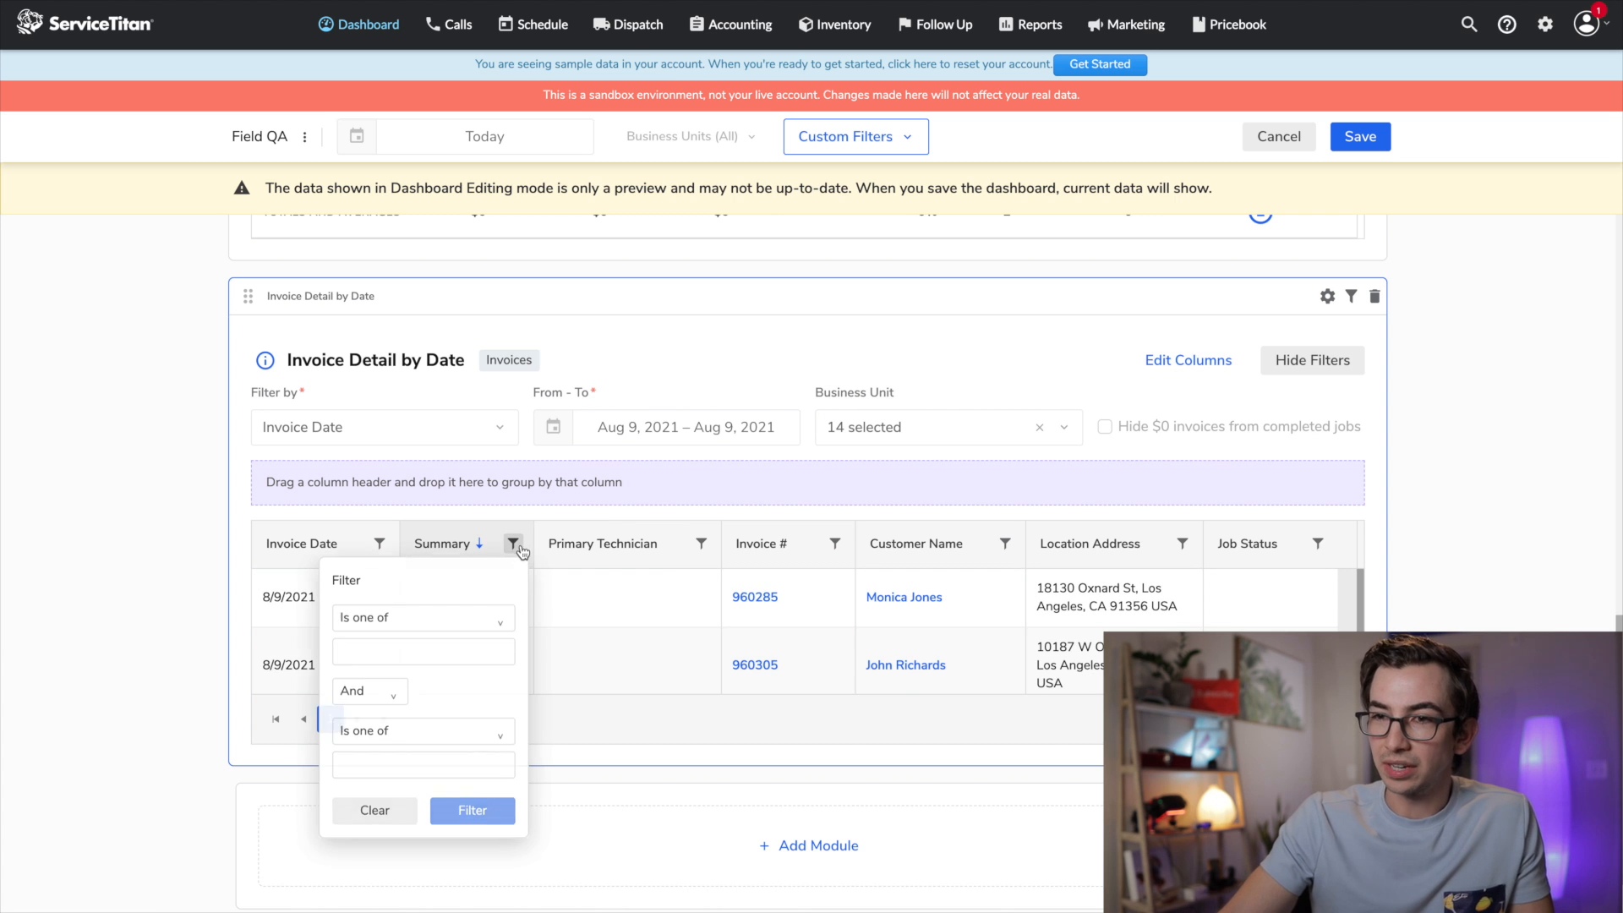
pyautogui.click(489, 625)
pyautogui.scroll(-3, 426, 761)
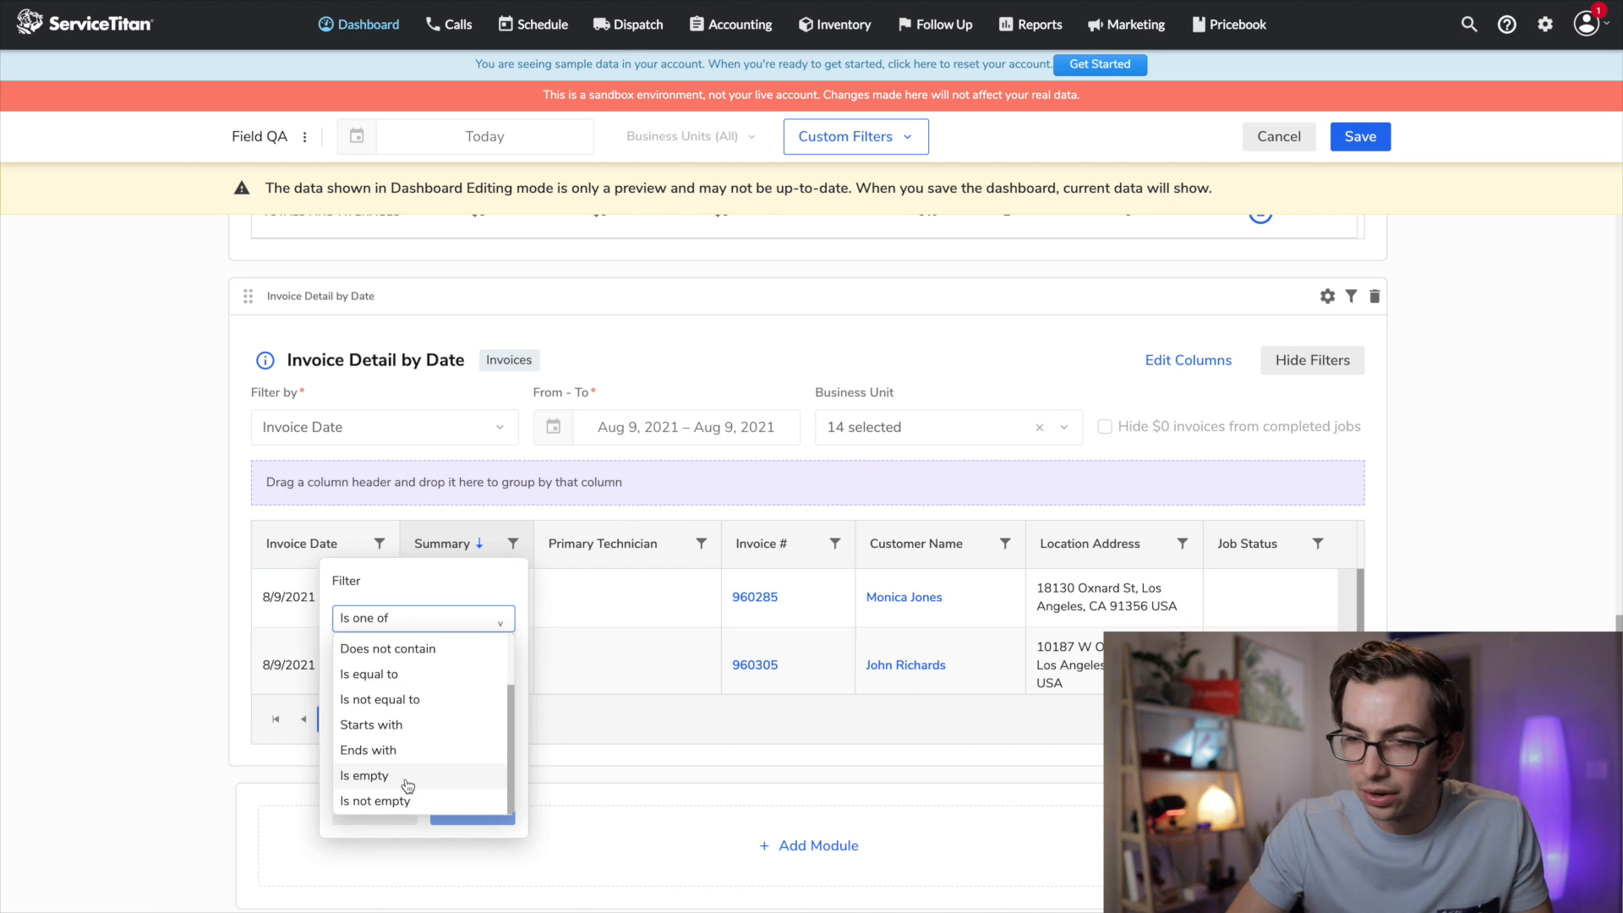
pyautogui.click(408, 784)
pyautogui.click(497, 777)
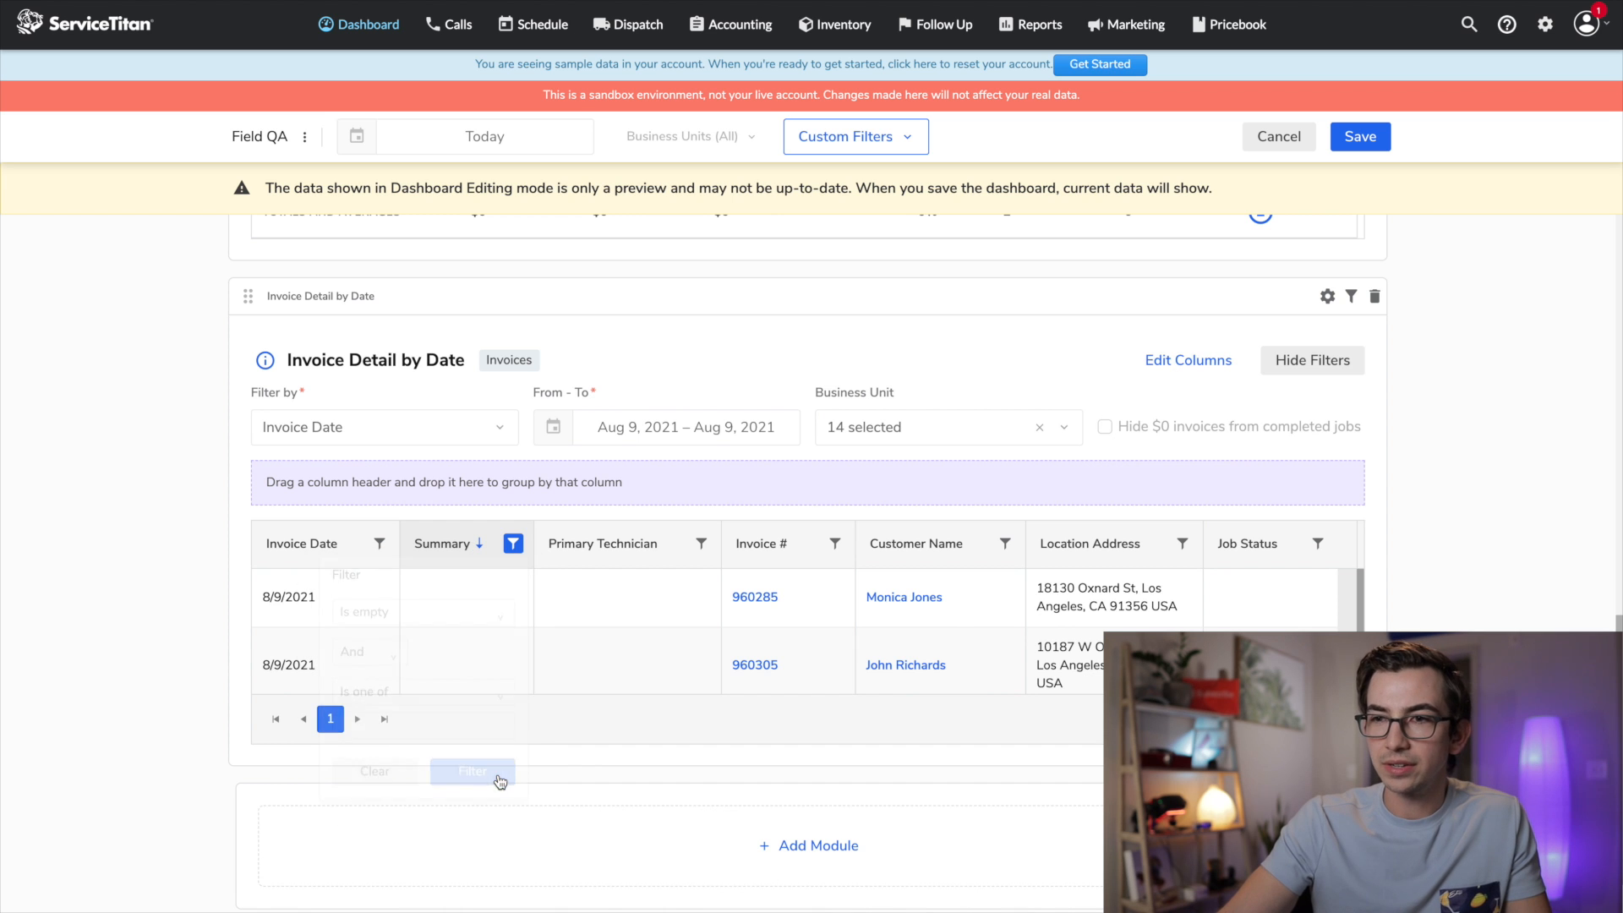
# Filter the report's Job Status column to values that contain "completed".
pyautogui.click(1317, 543)
pyautogui.click(1209, 619)
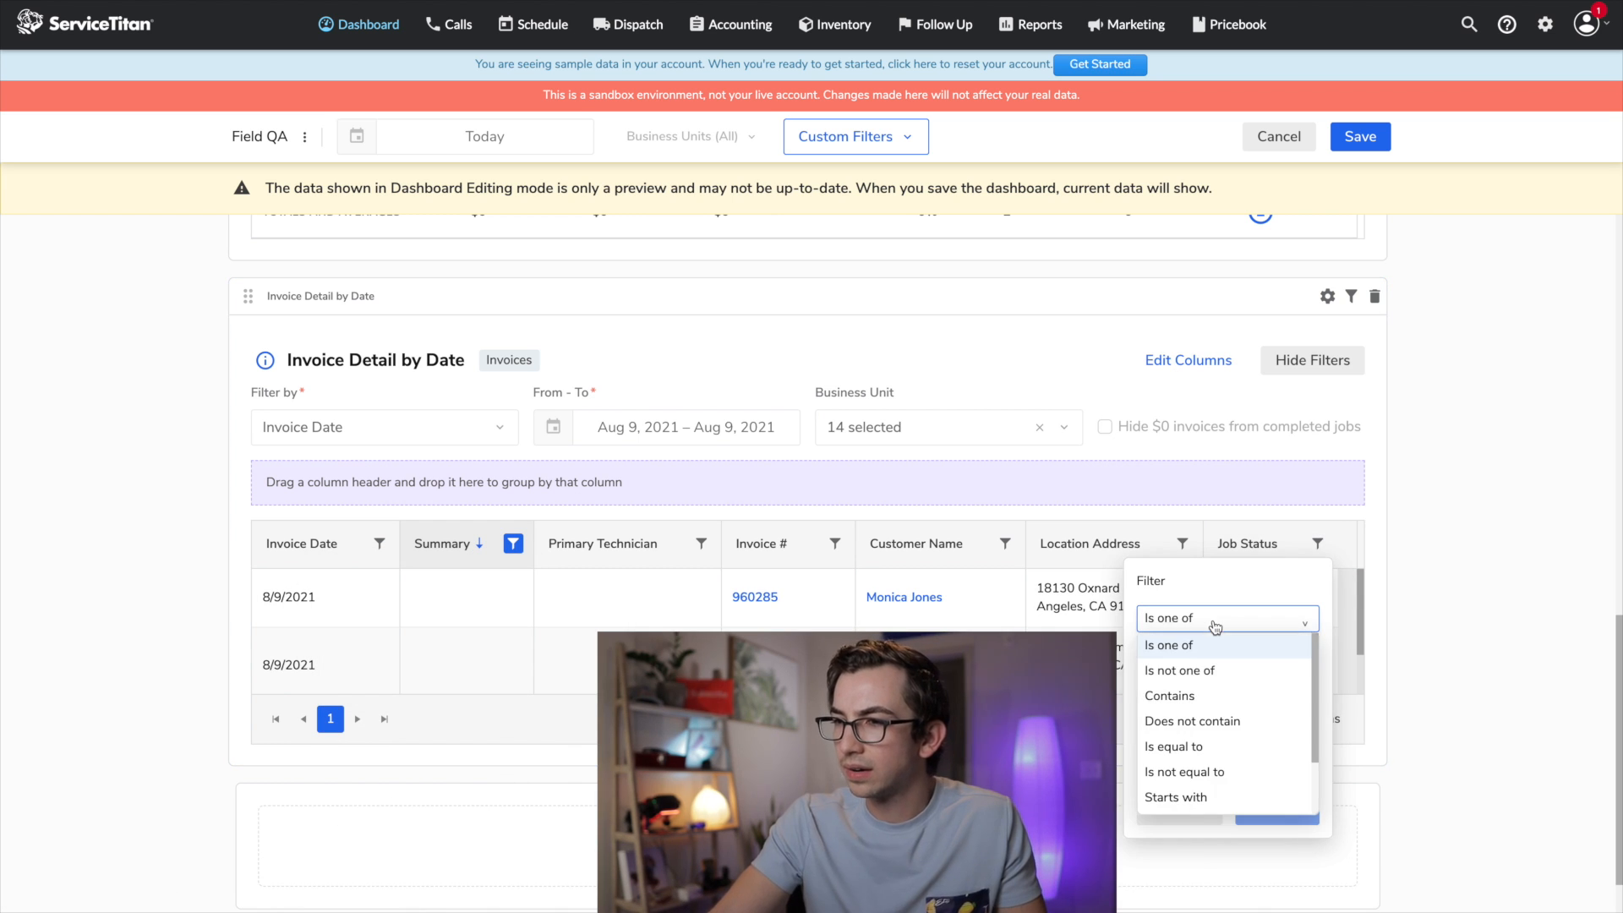
pyautogui.click(1234, 699)
pyautogui.click(1172, 654)
pyautogui.write('com')
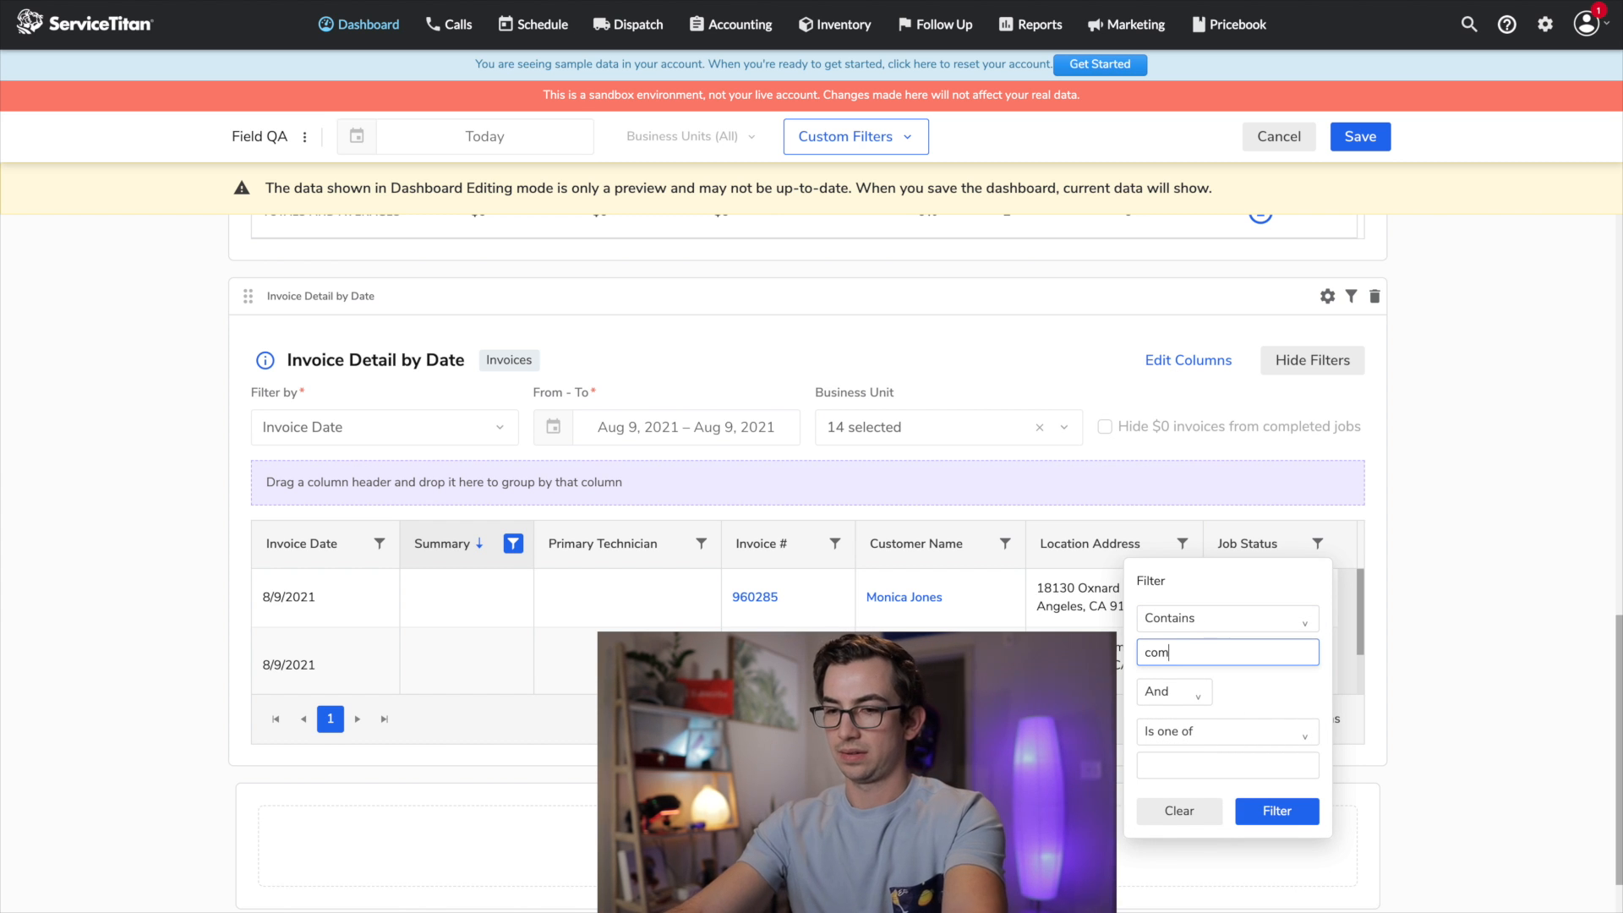
pyautogui.write('pleted')
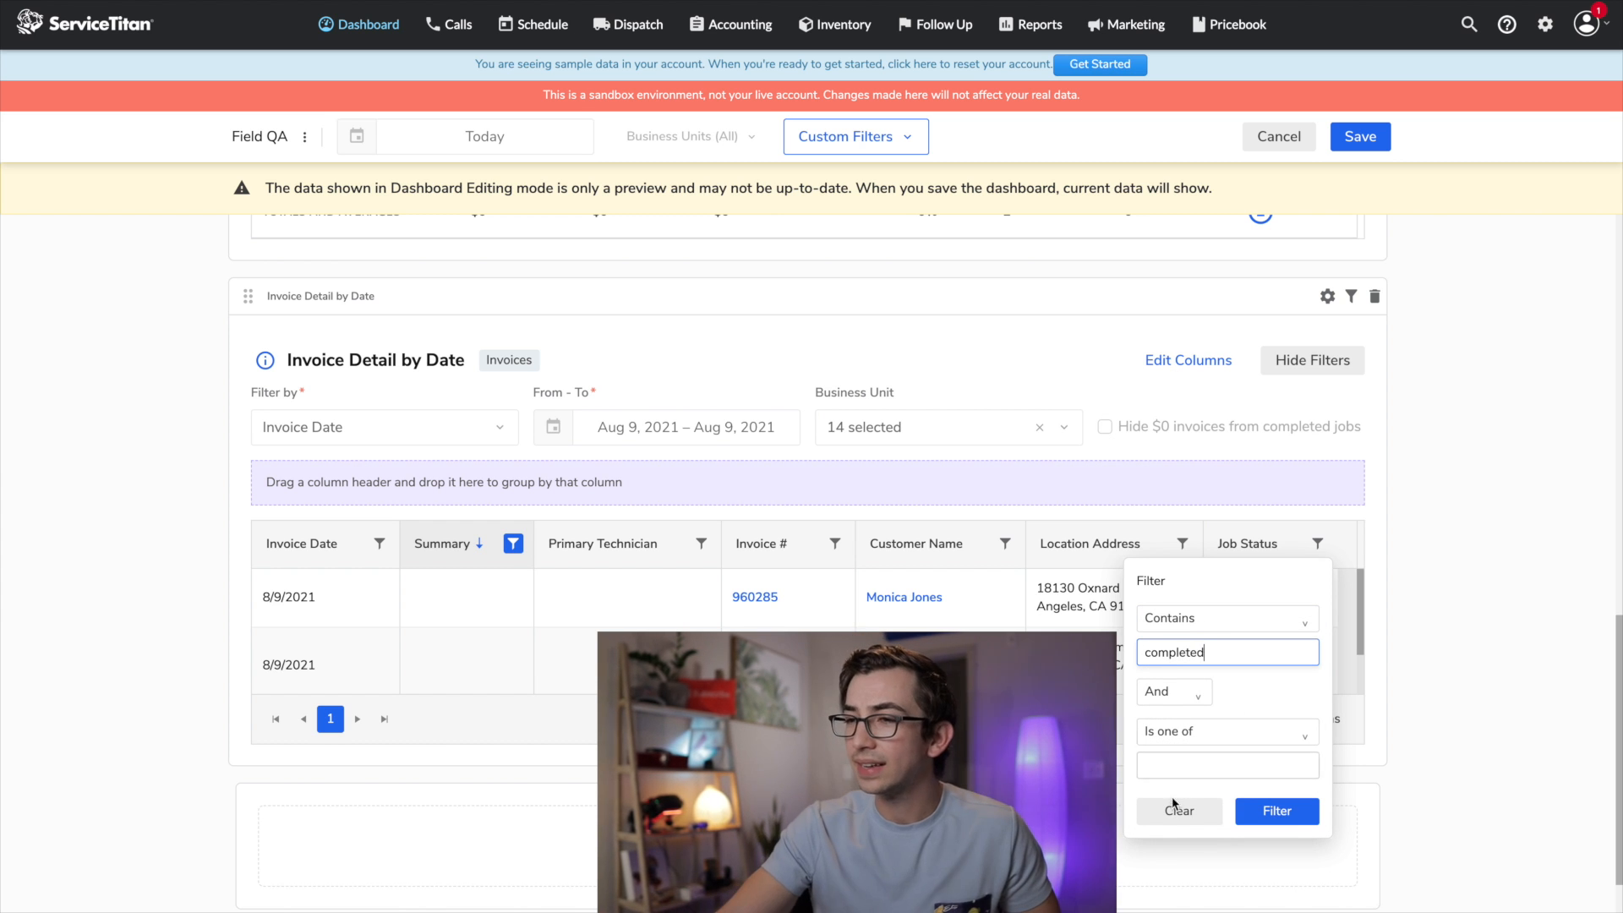
pyautogui.click(1286, 815)
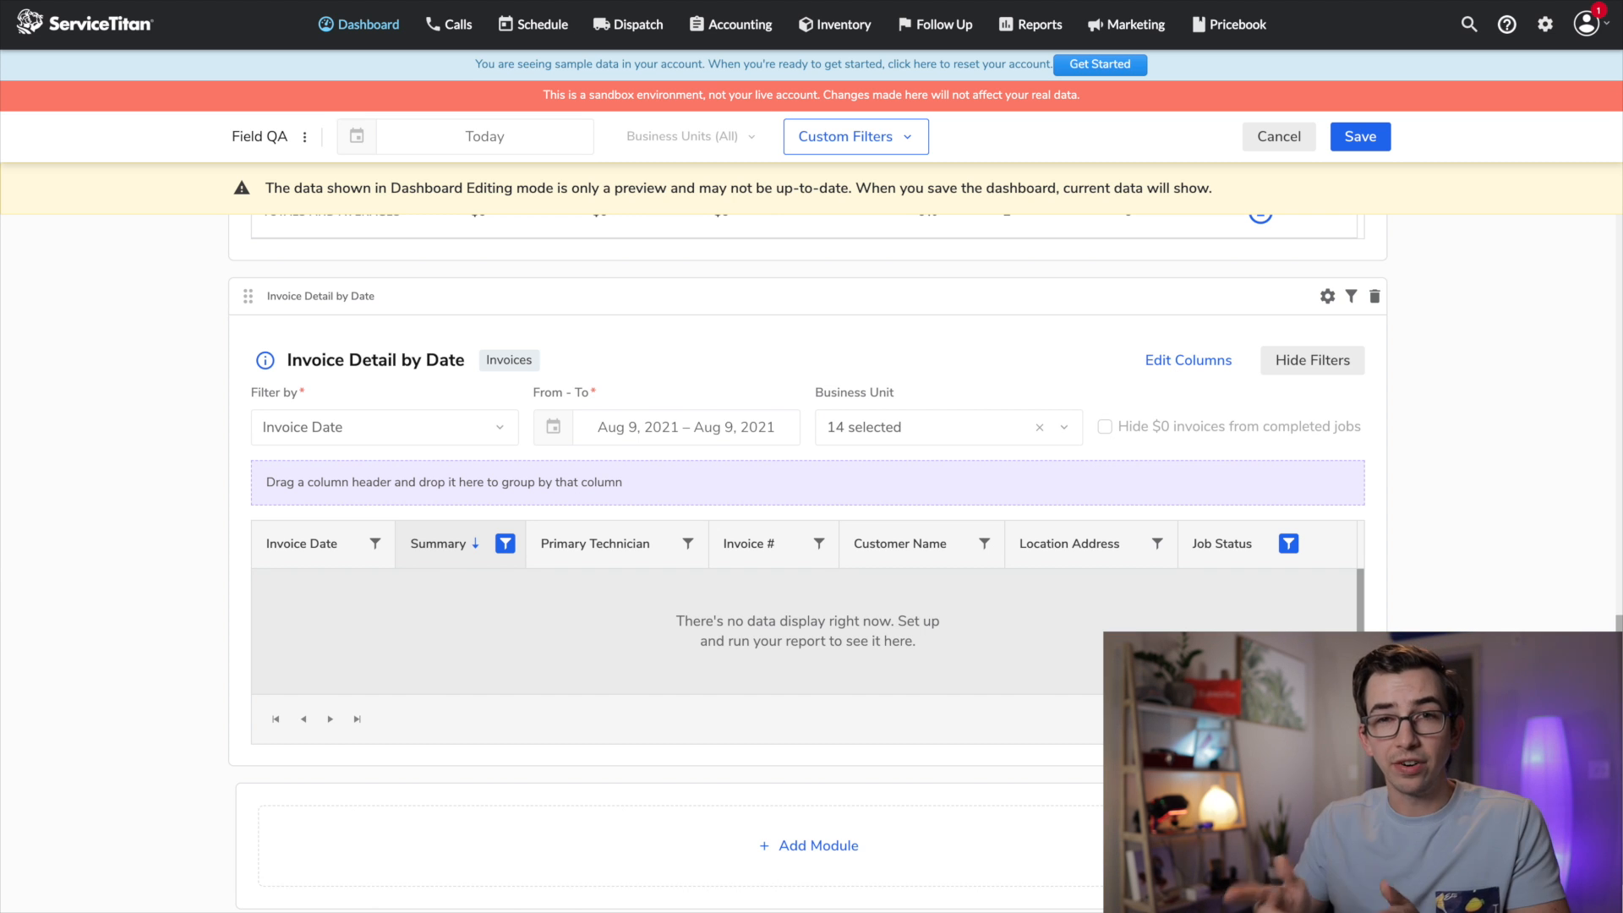
# Save the Field QA dashboard and agree to share the changes with everyone who uses it.
pyautogui.scroll(-1, 1468, 380)
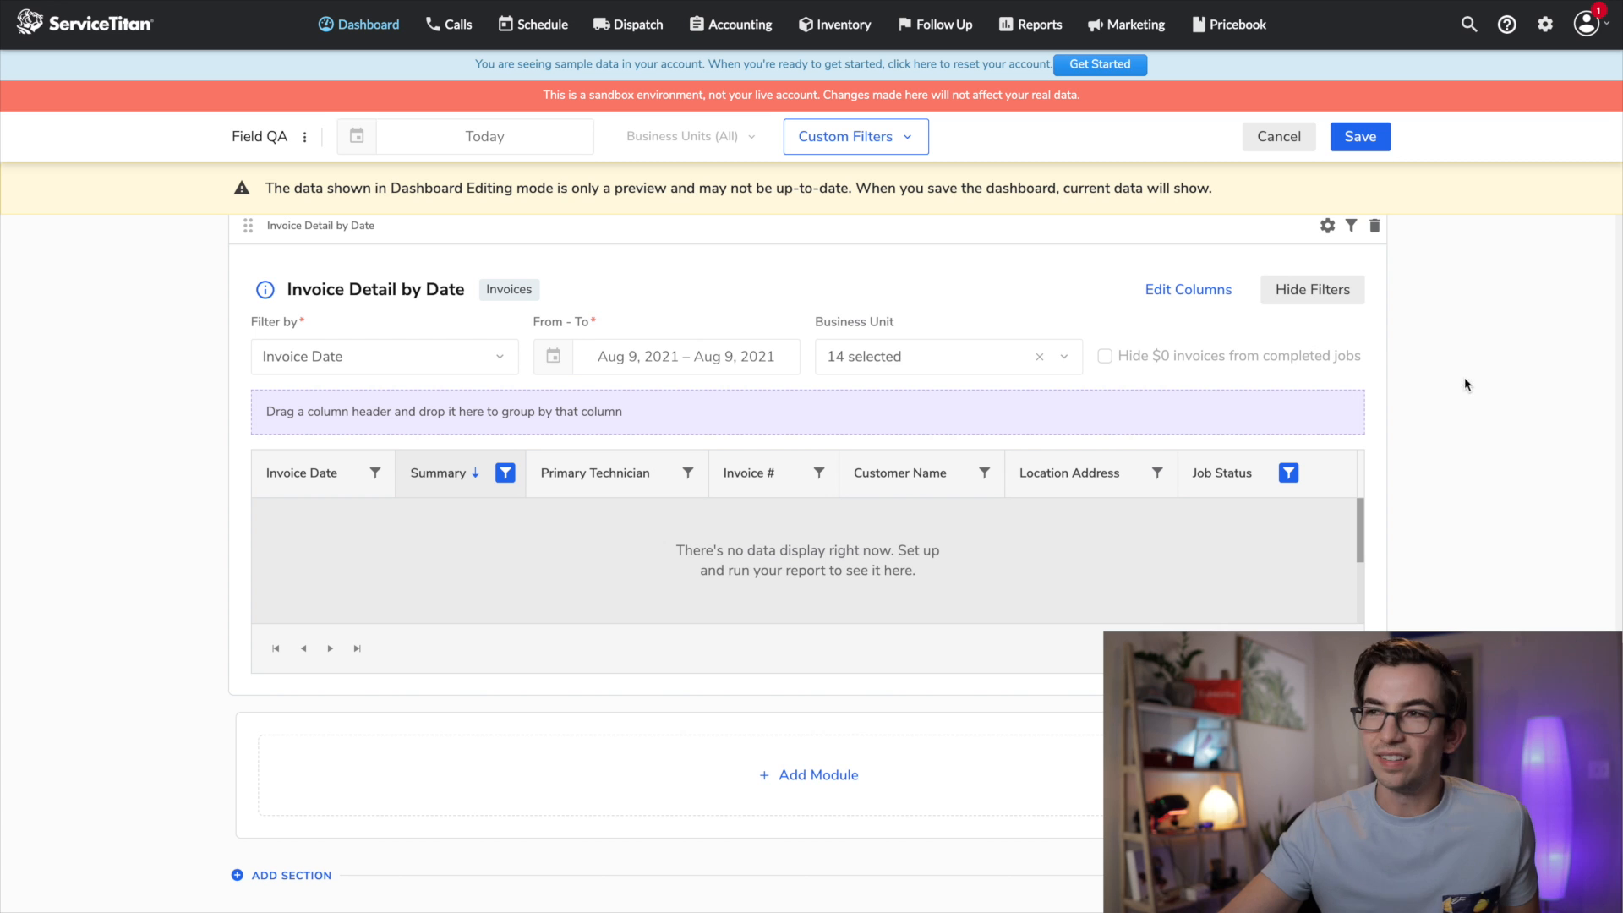
pyautogui.click(1370, 137)
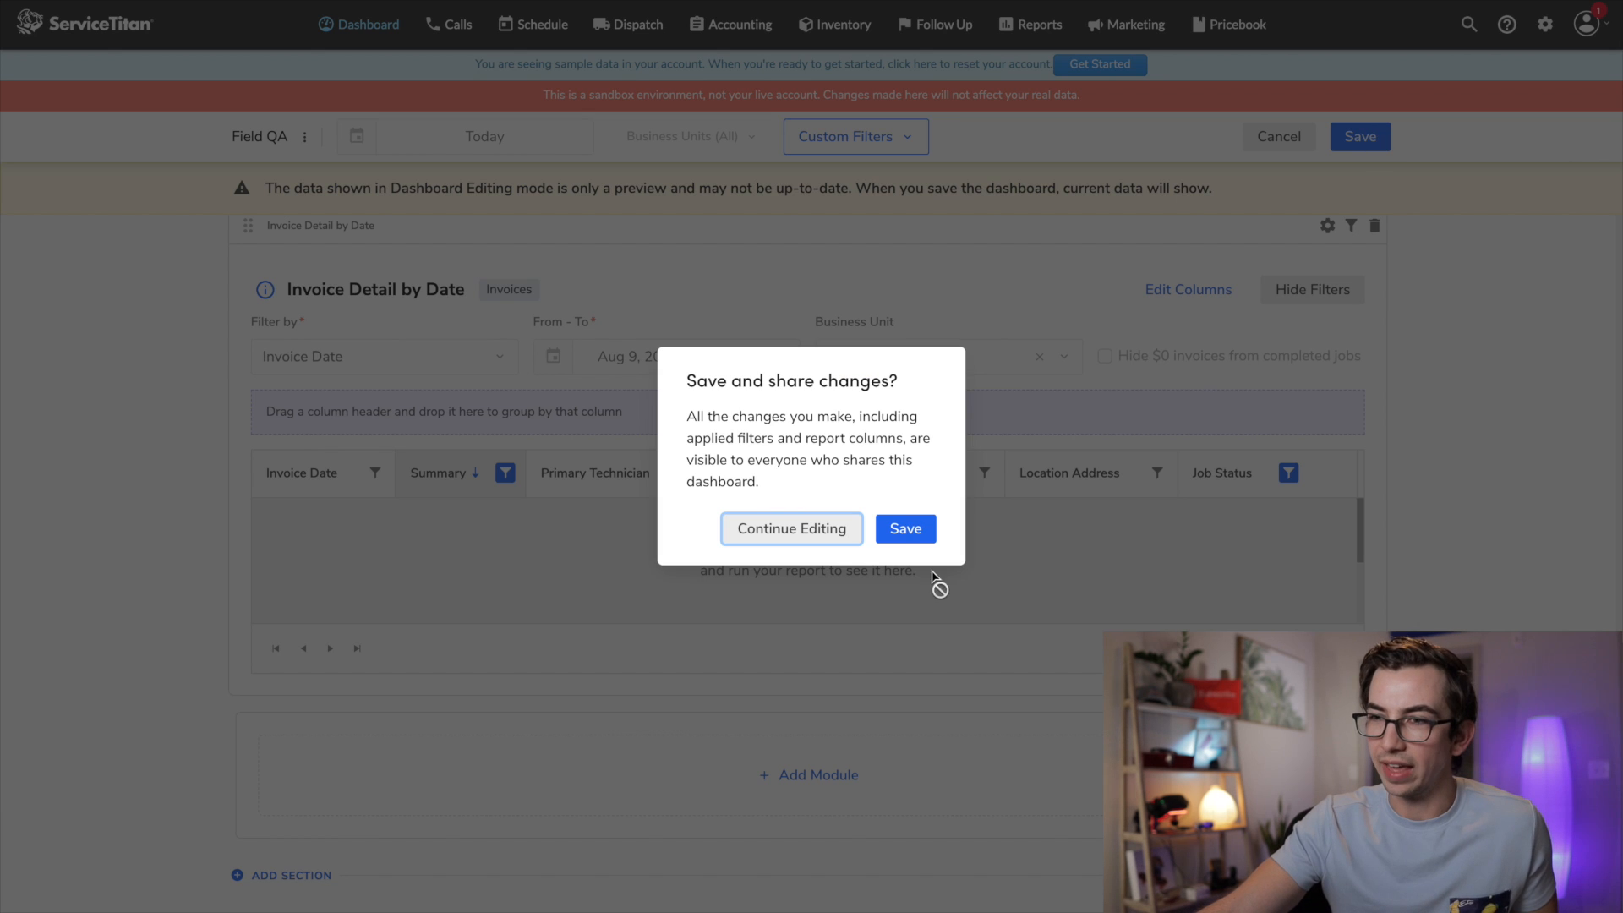
pyautogui.click(921, 529)
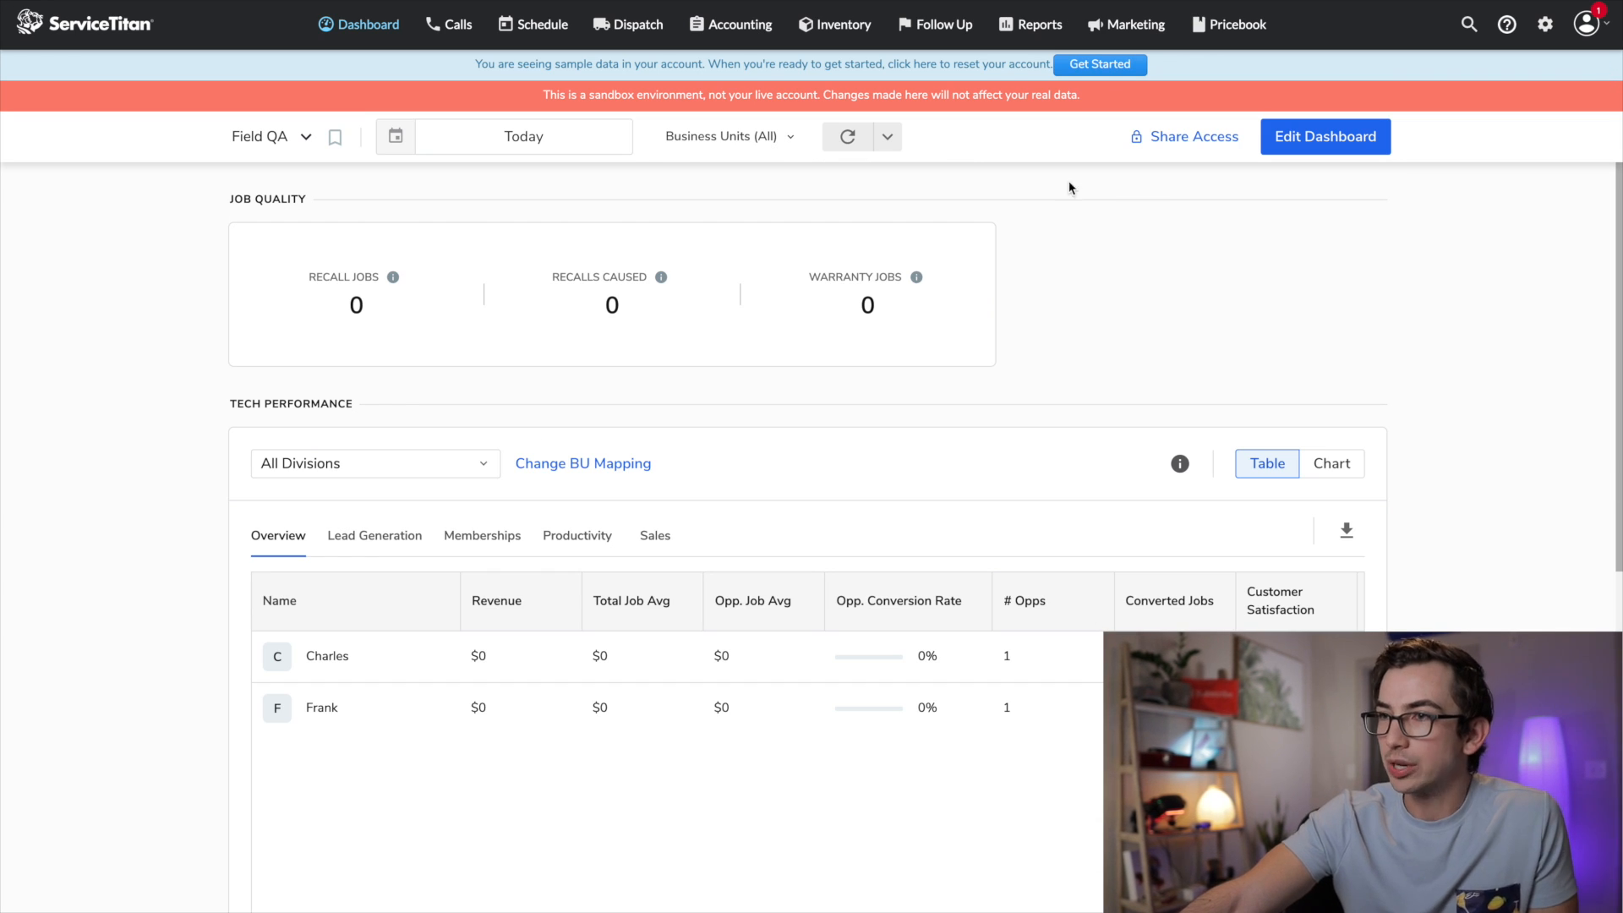
# Share view access to Field QA with the Admin, Sales Manager and Dispatch roles, applying the changes to existing users.
pyautogui.click(1209, 147)
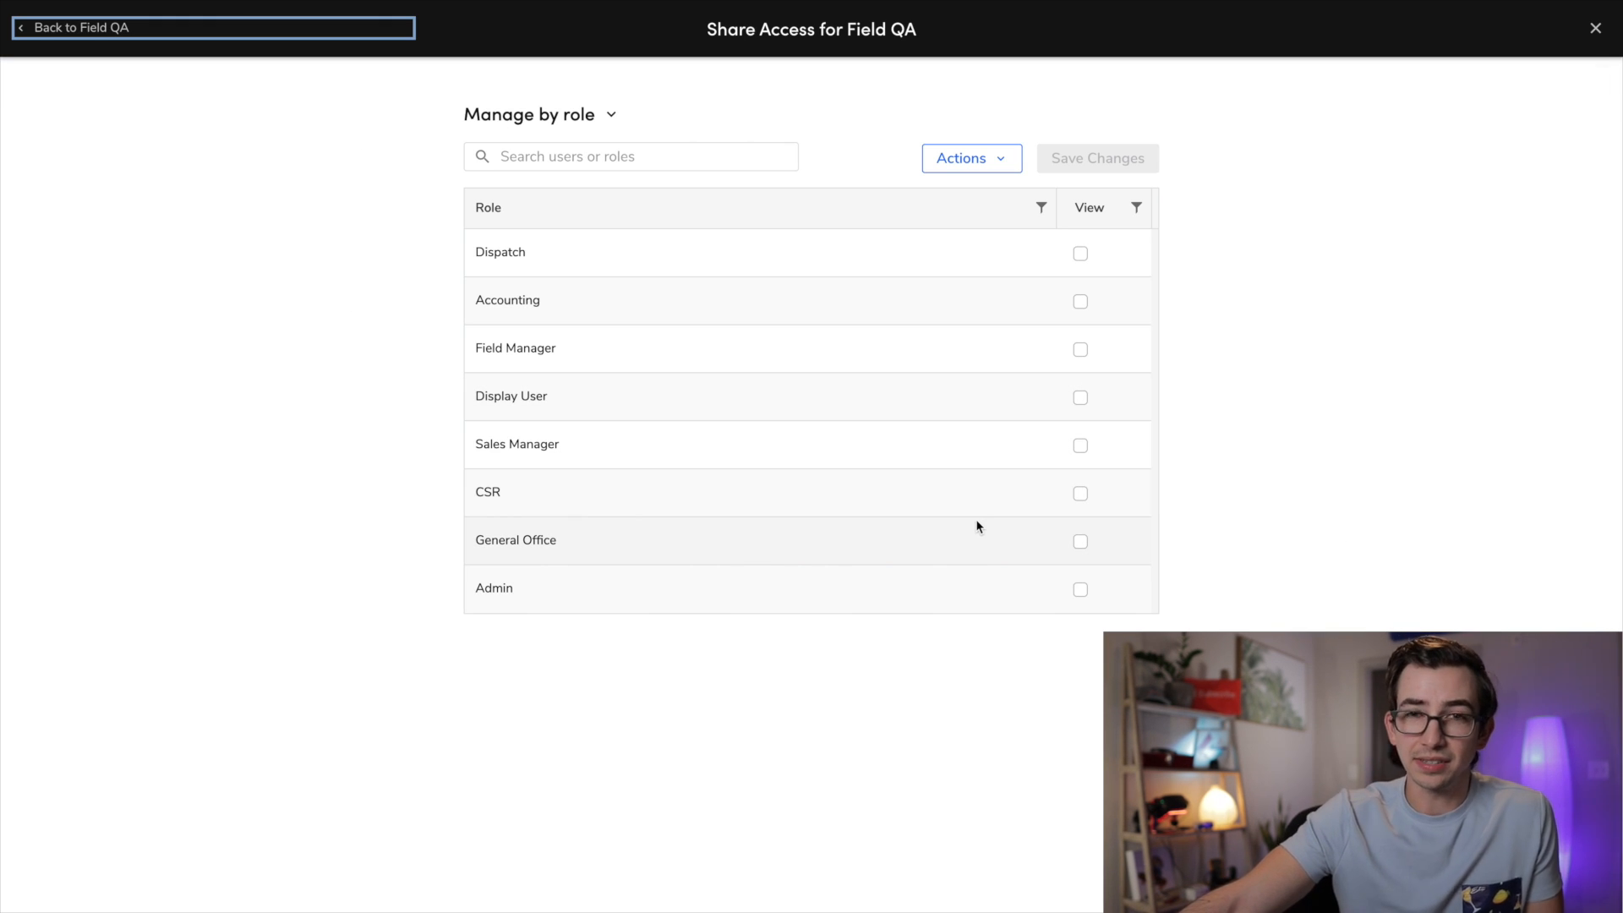
pyautogui.click(612, 120)
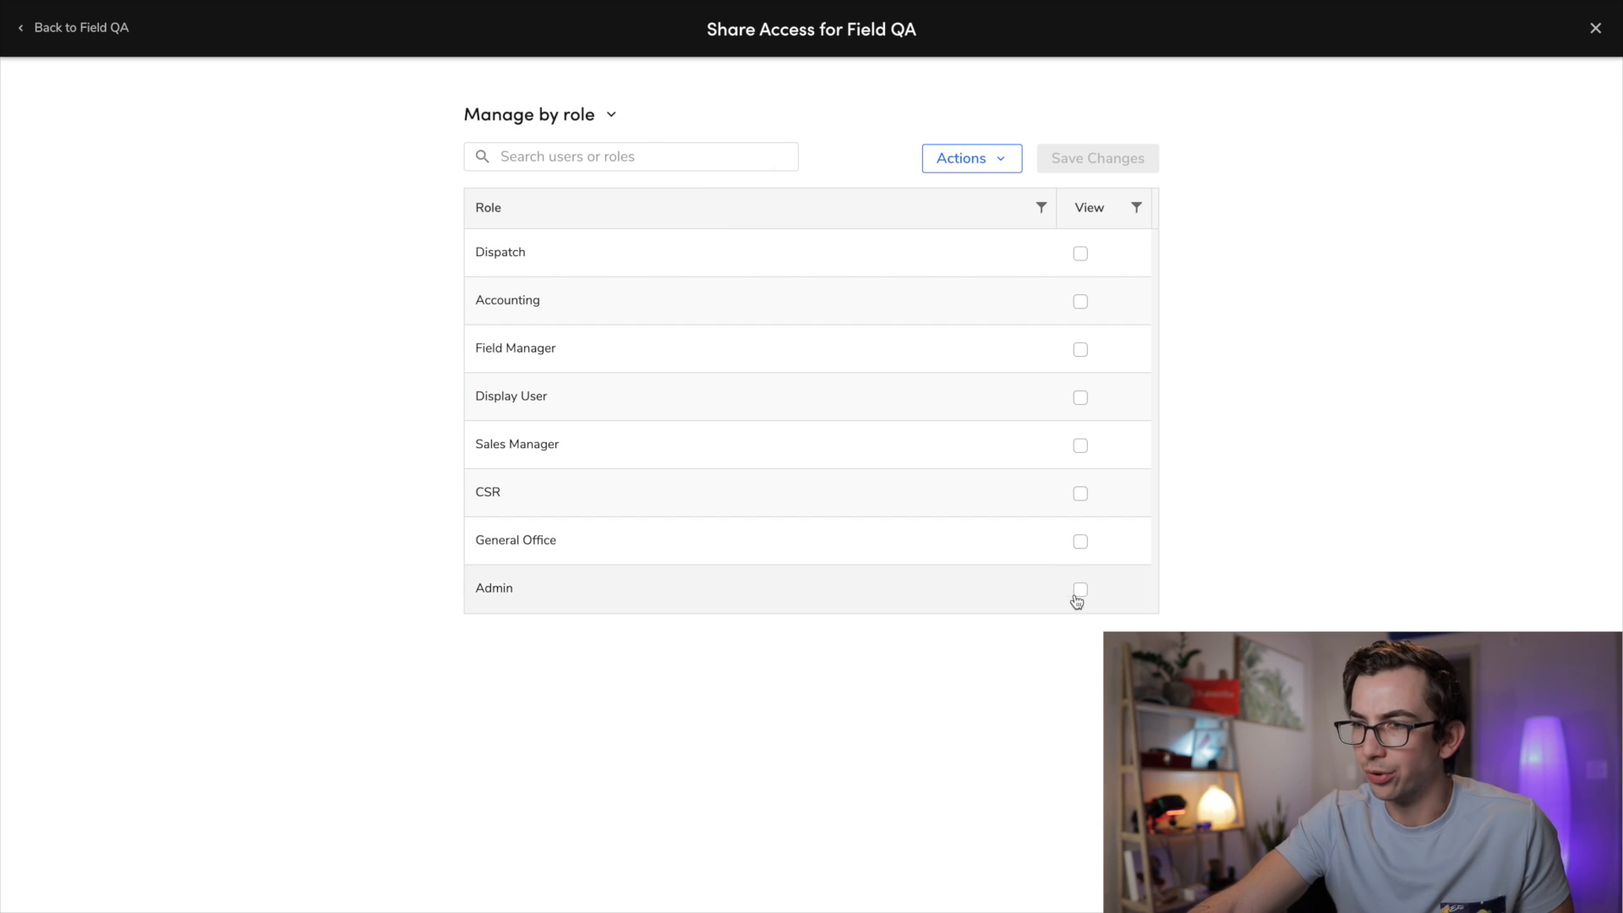
pyautogui.click(1080, 592)
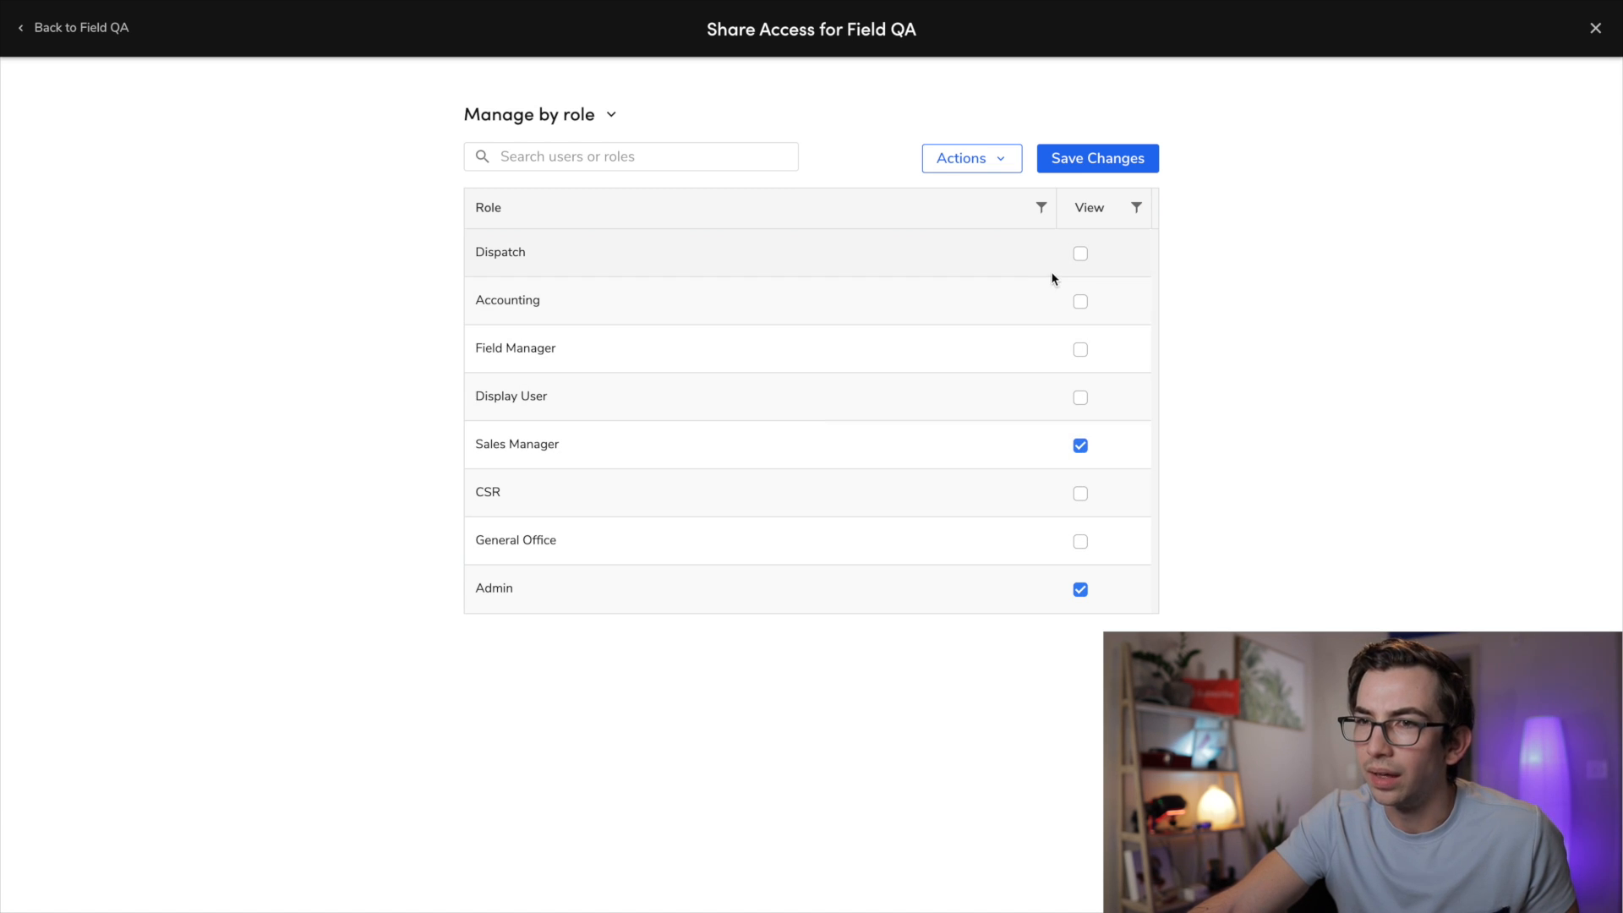
pyautogui.click(1081, 254)
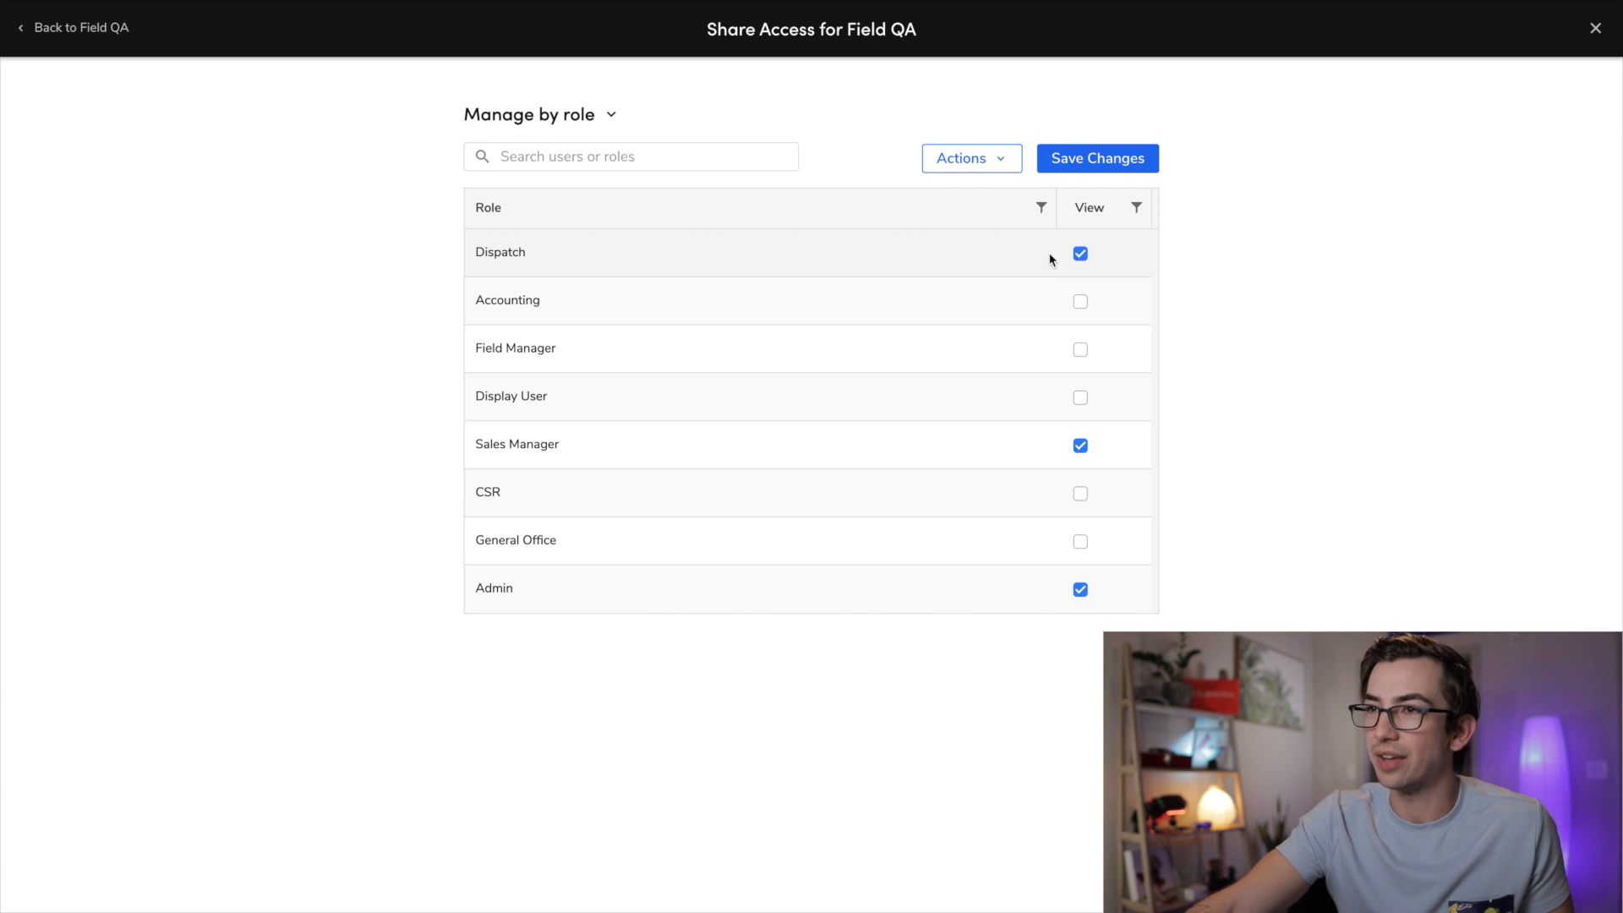
pyautogui.click(1082, 157)
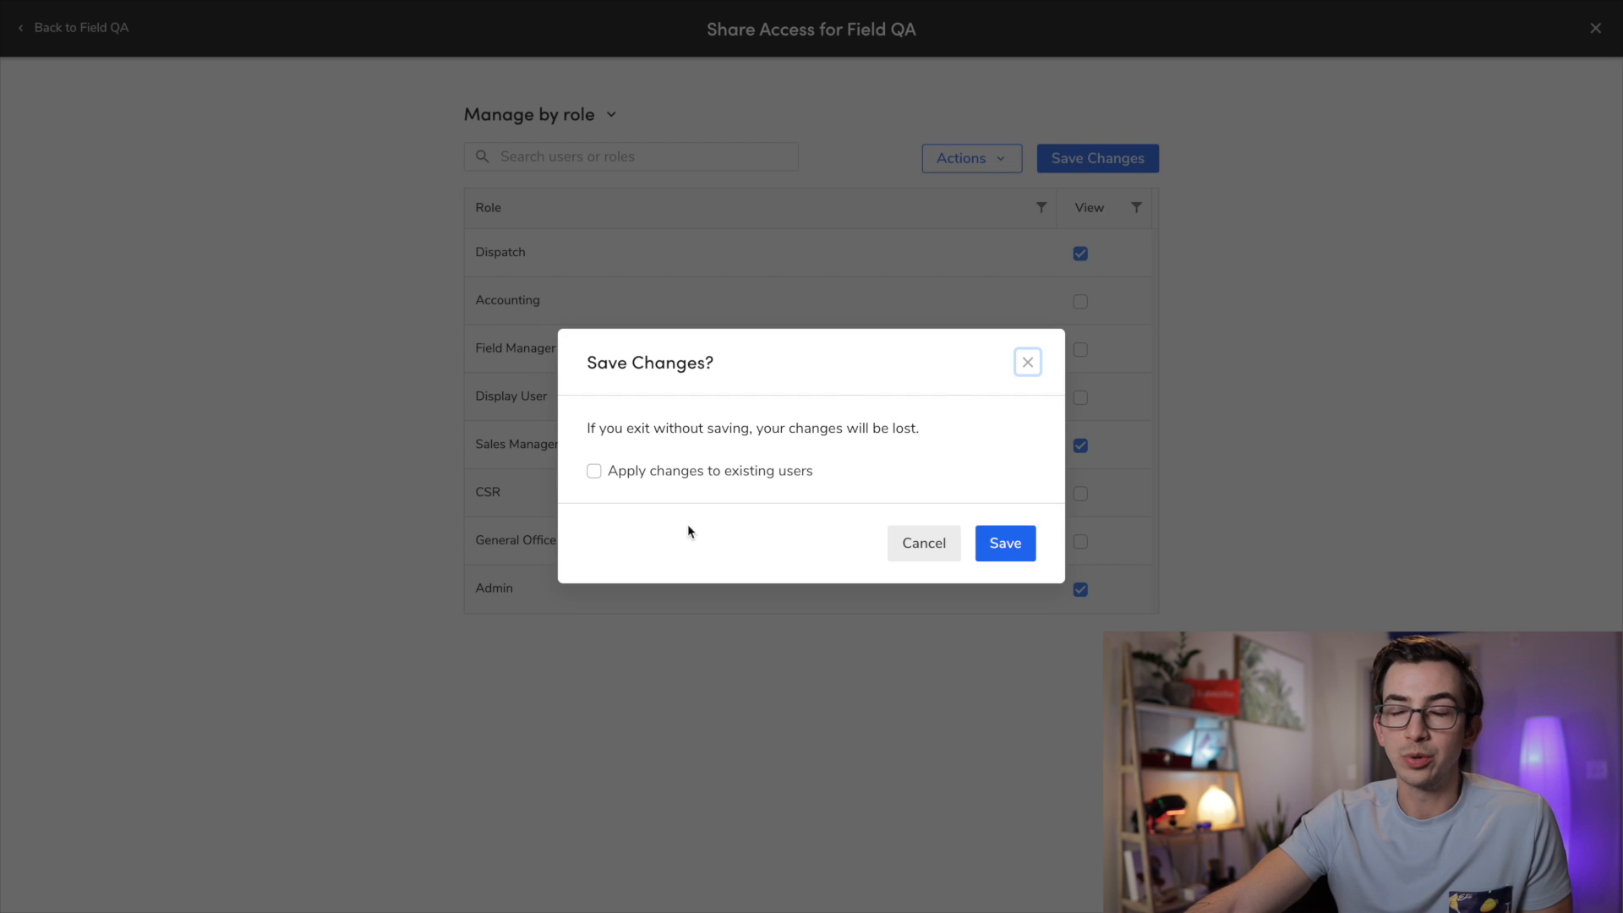
pyautogui.click(595, 471)
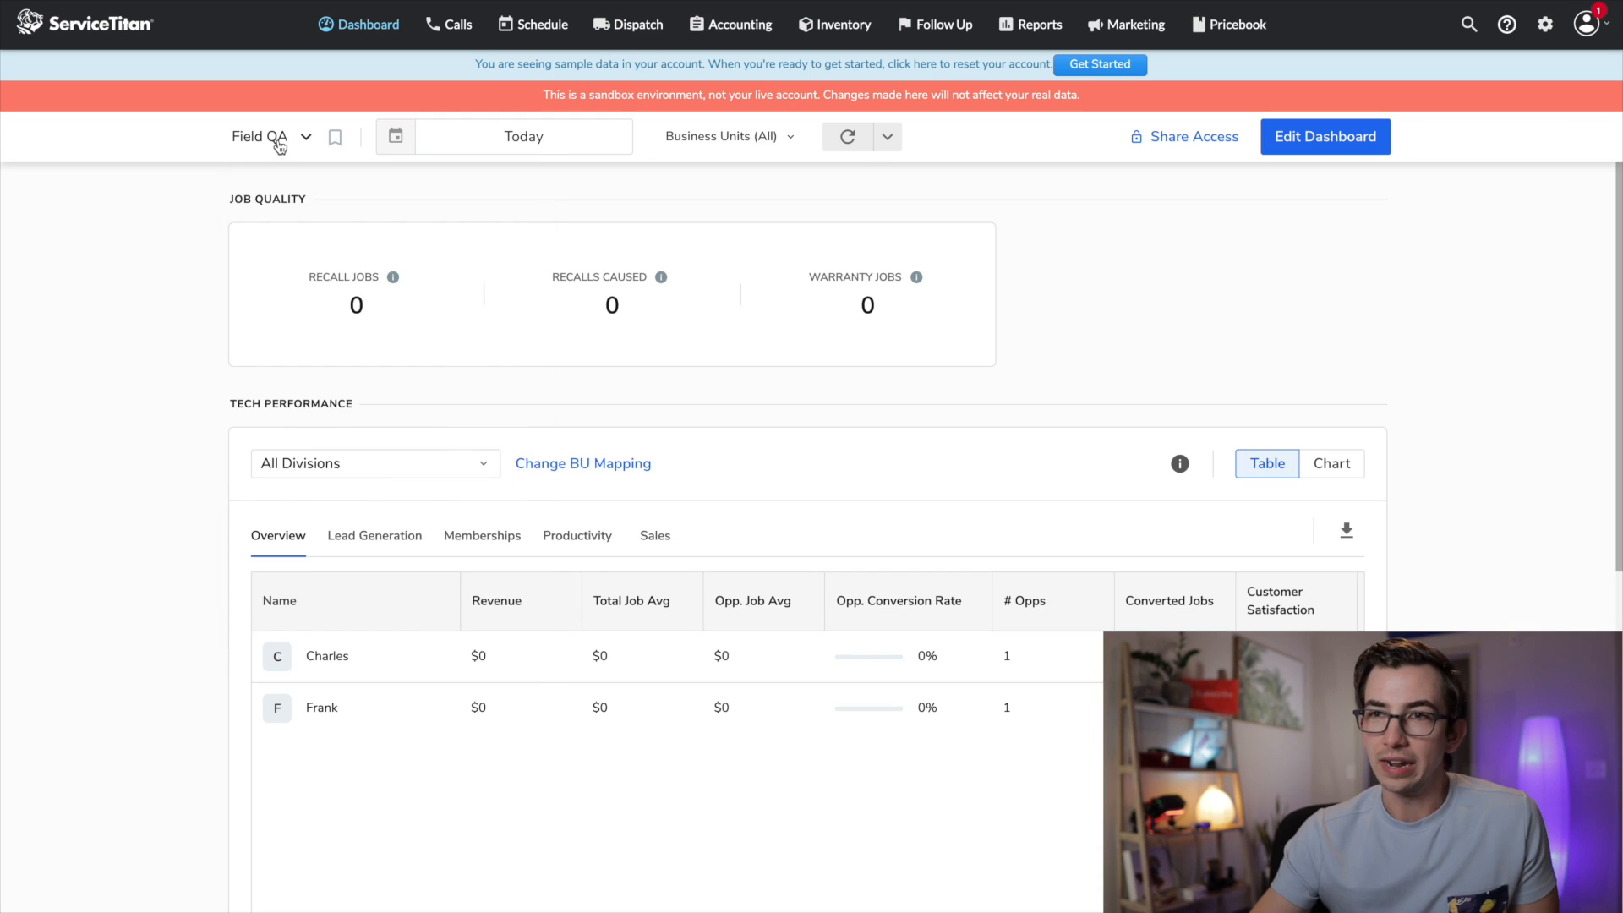
# Create a new dashboard named "Dispatcher".
pyautogui.click(279, 140)
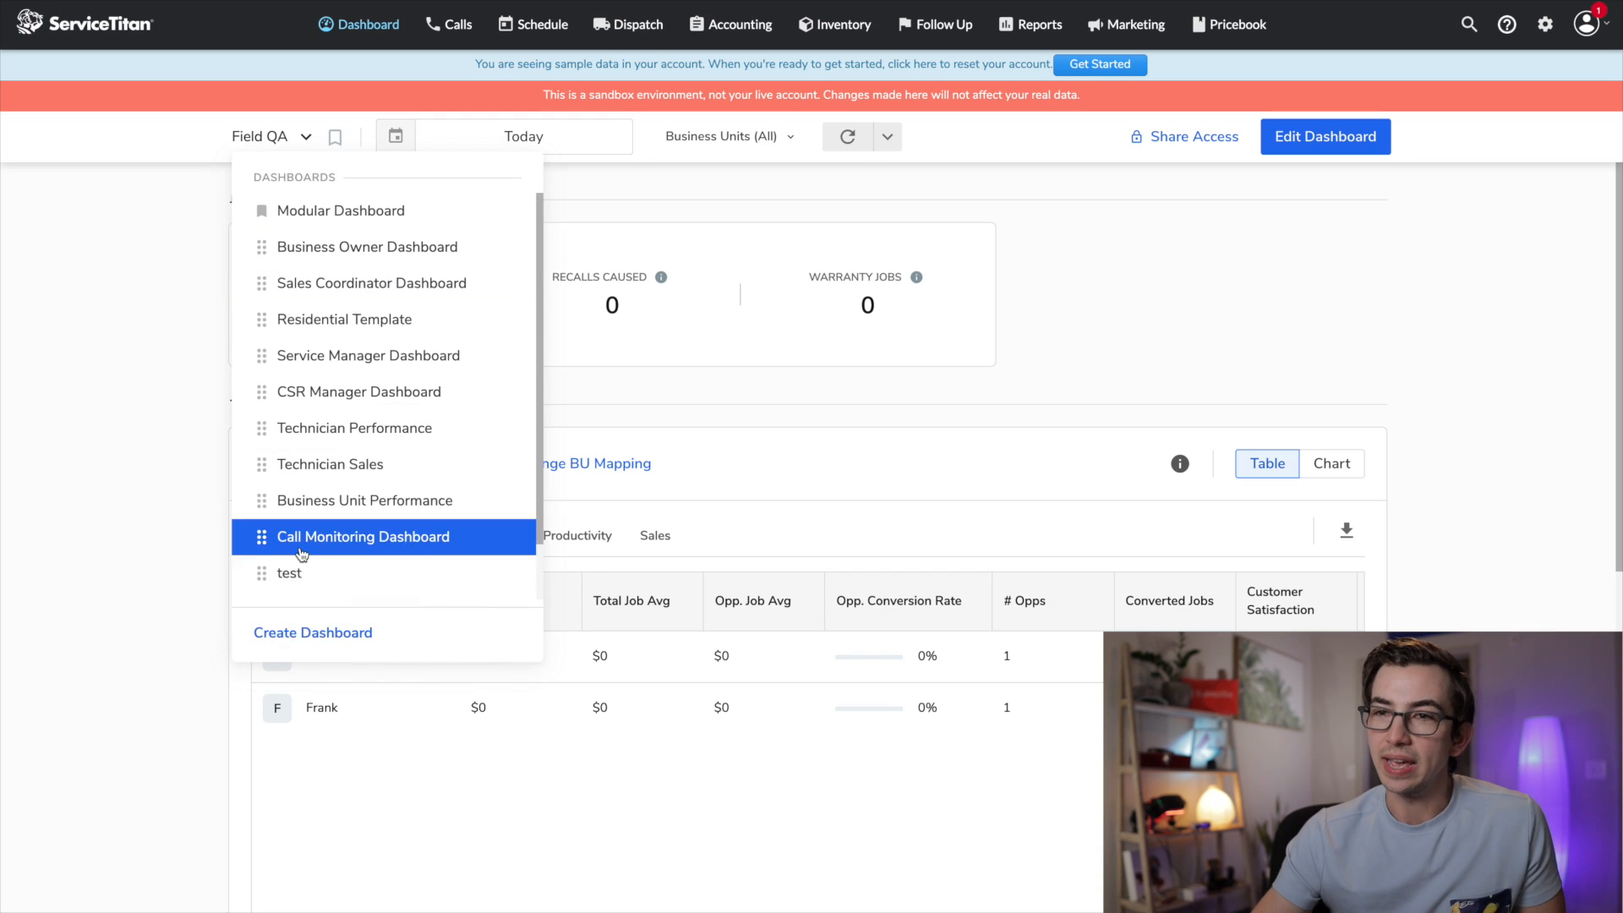
pyautogui.click(319, 632)
pyautogui.click(685, 457)
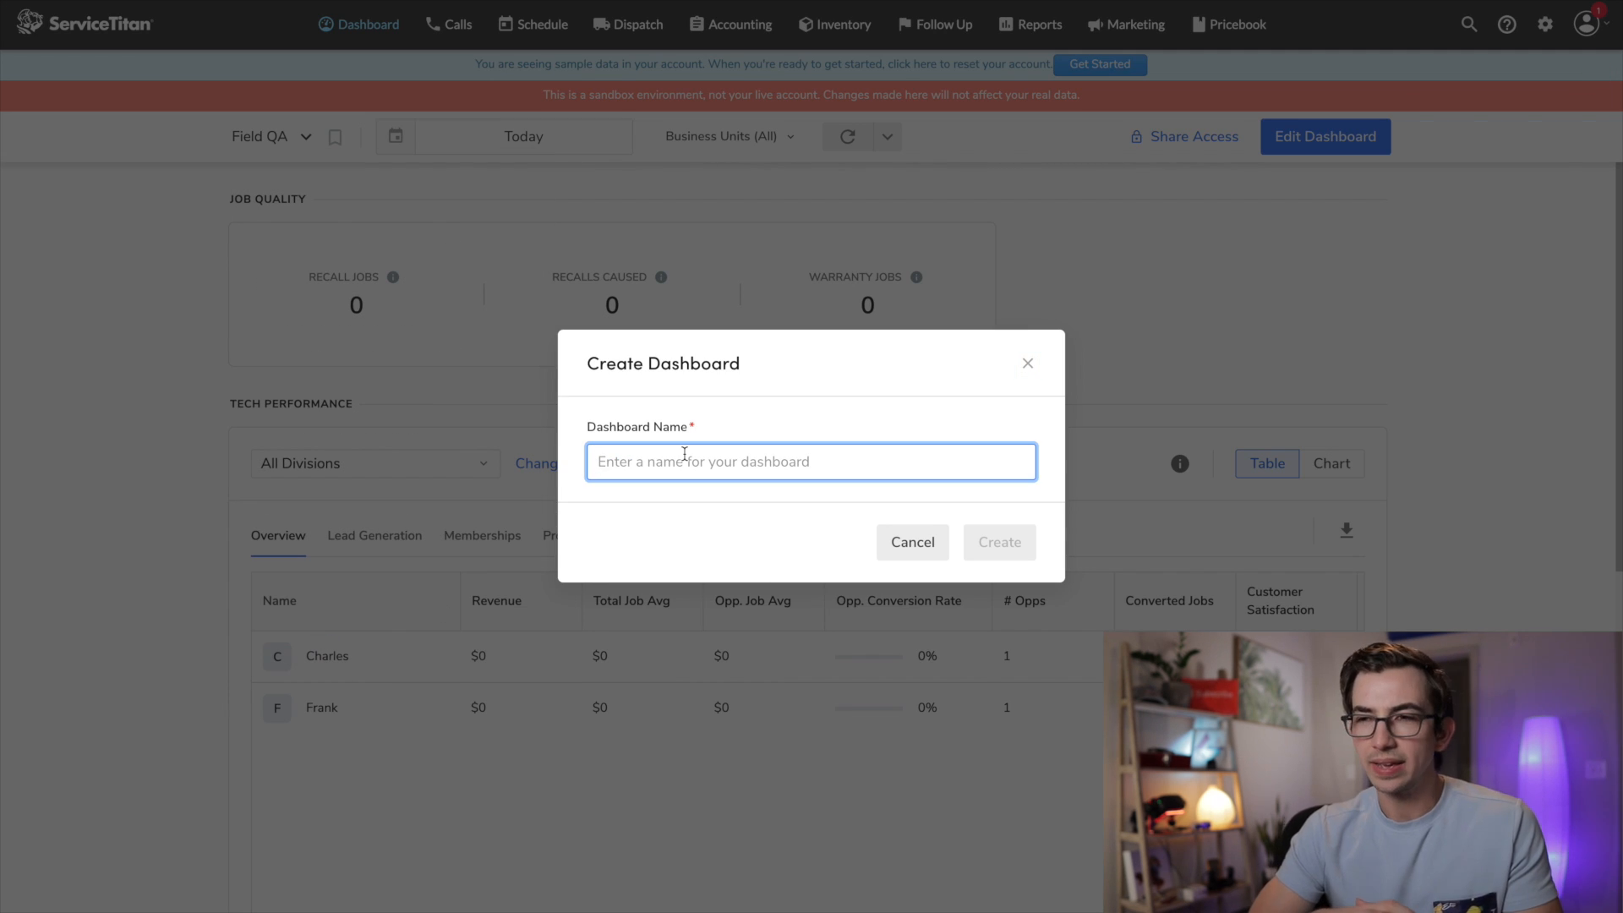
pyautogui.write('Dispatcher')
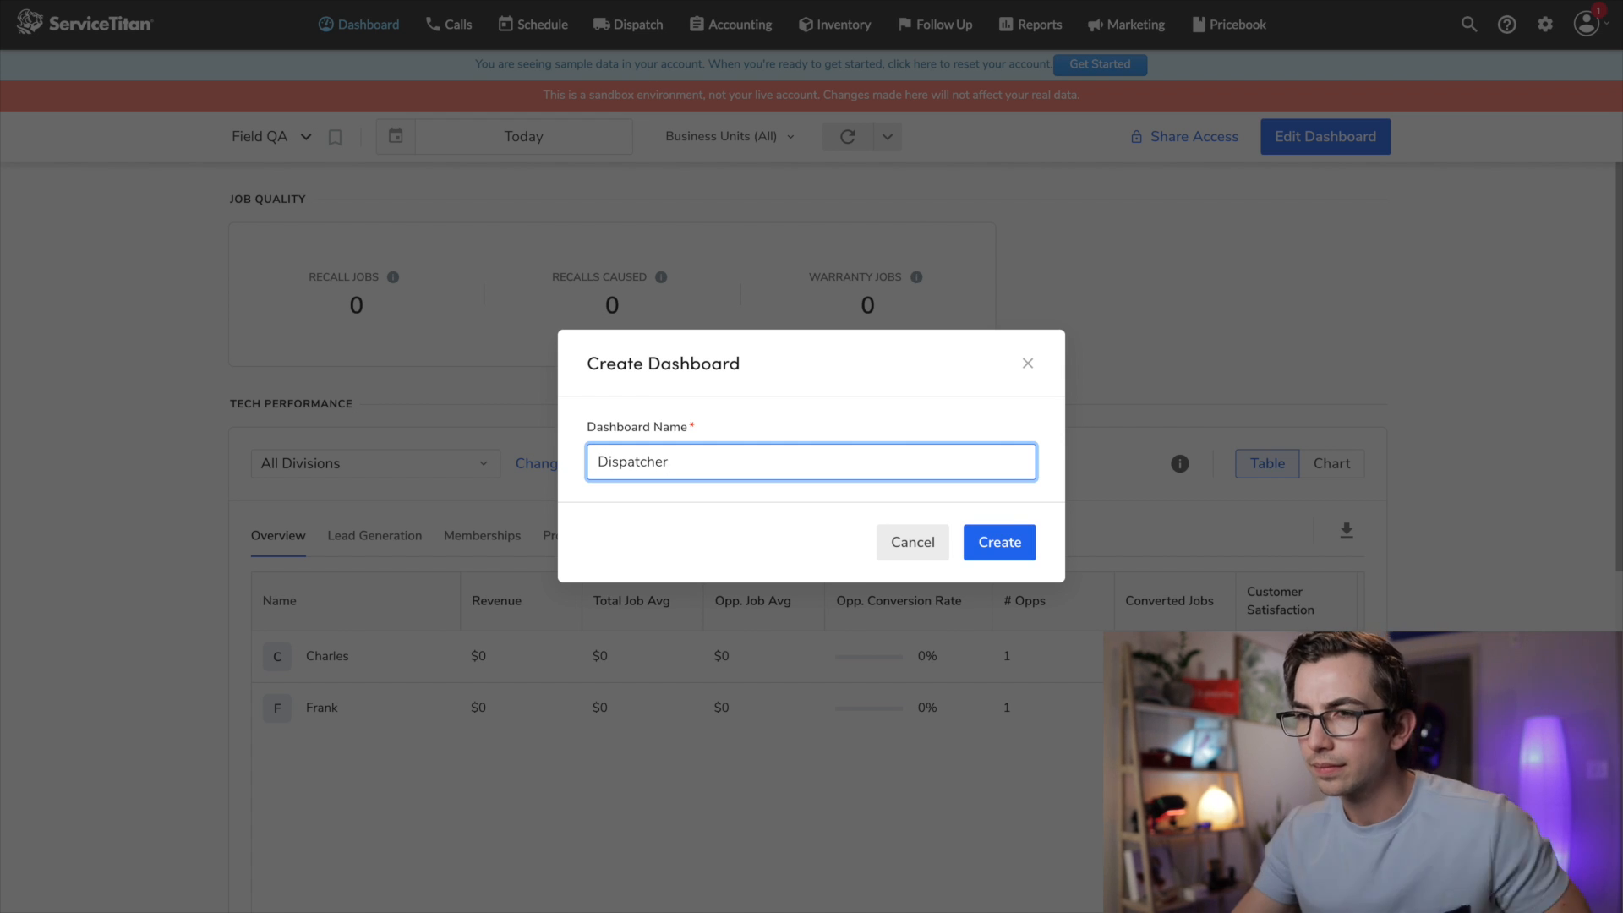
pyautogui.click(998, 545)
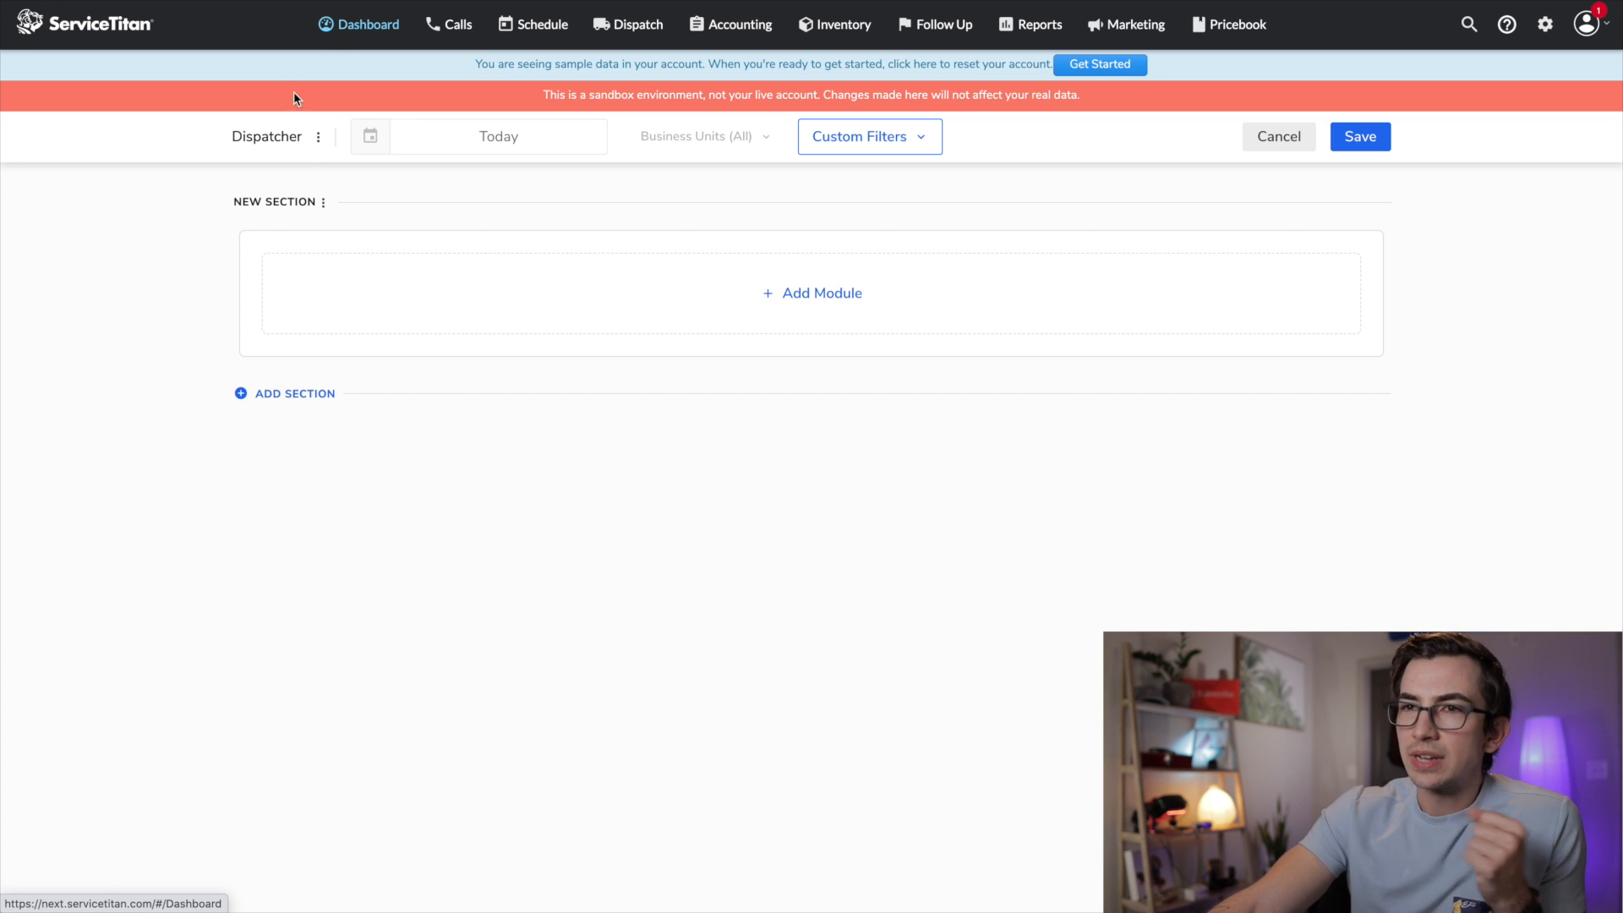
# Rename the Dispatcher dashboard's new section to "Job Info".
pyautogui.click(324, 202)
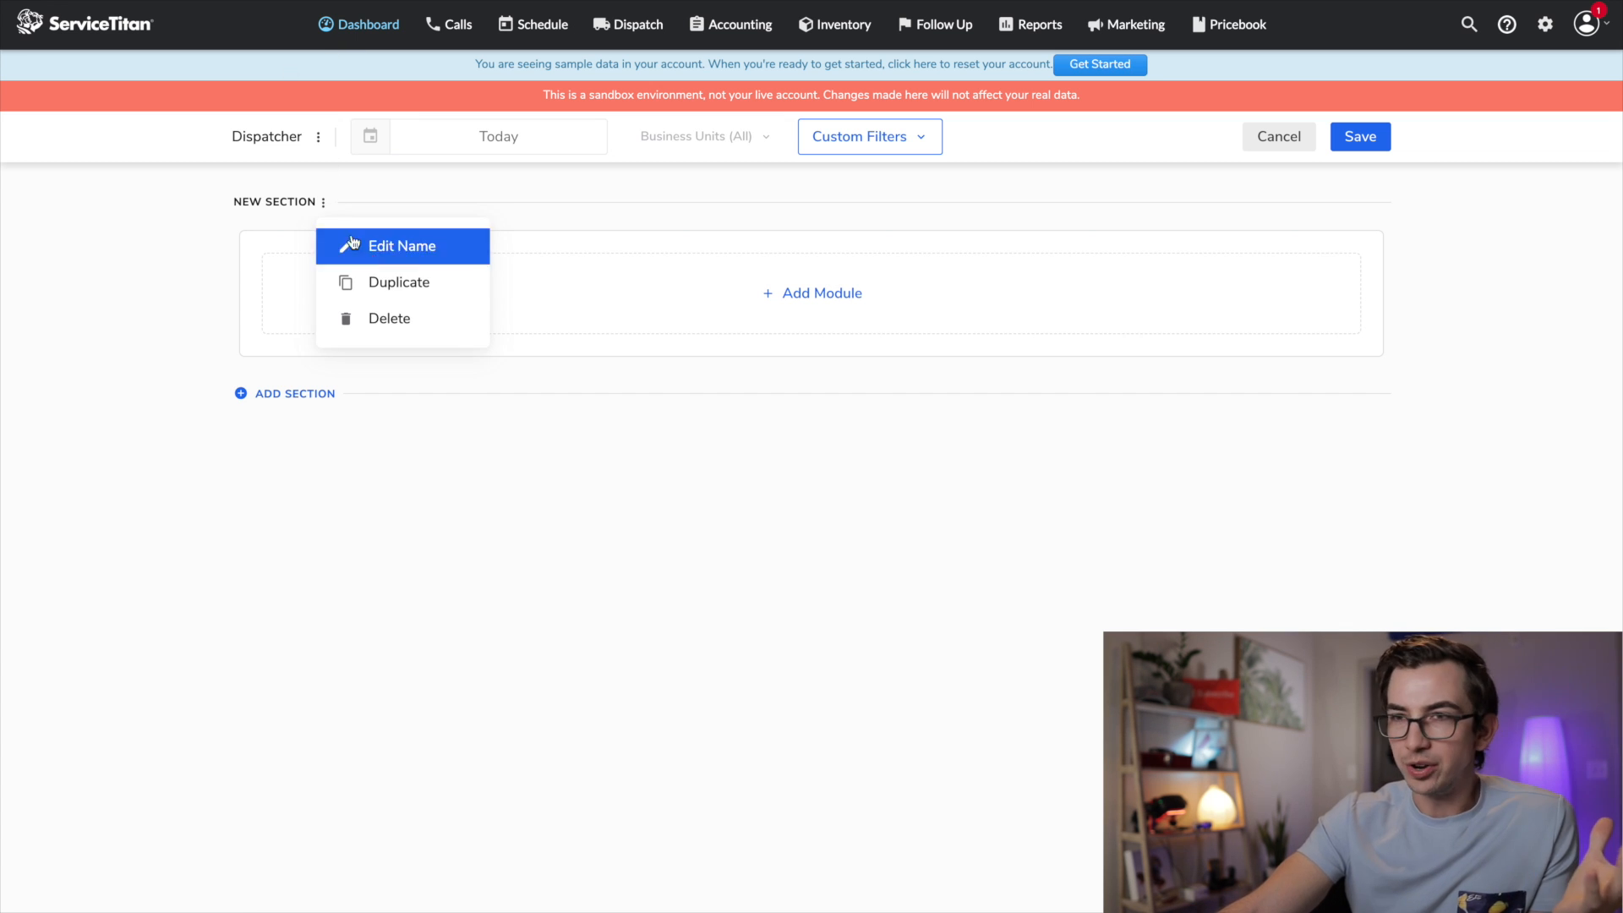
pyautogui.click(410, 246)
pyautogui.write('Job Info')
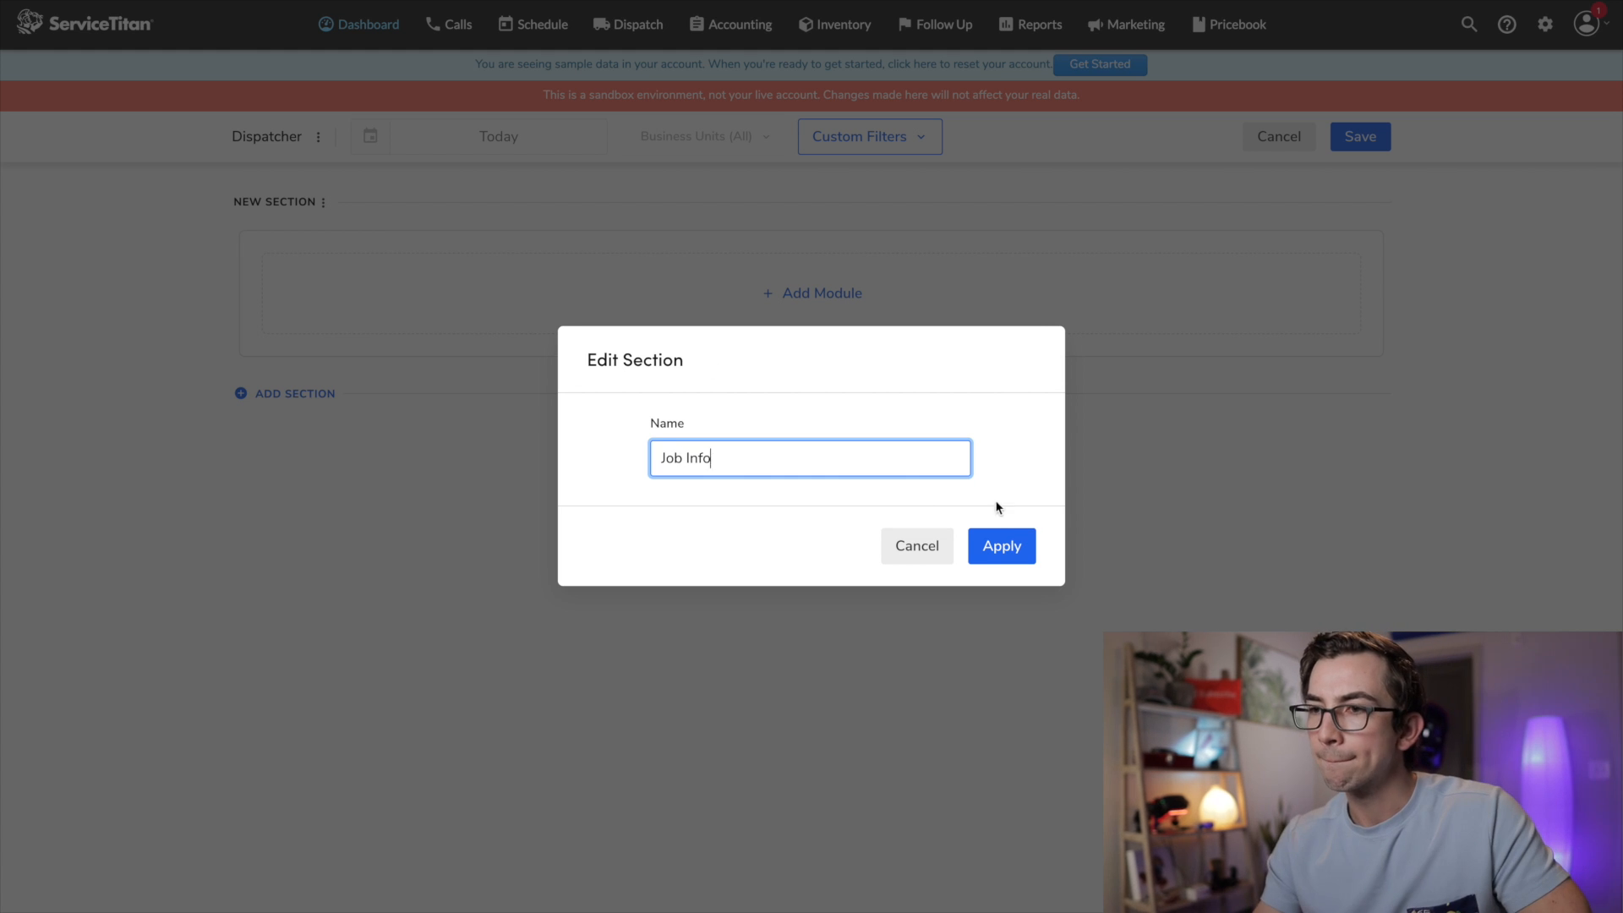
pyautogui.click(1005, 545)
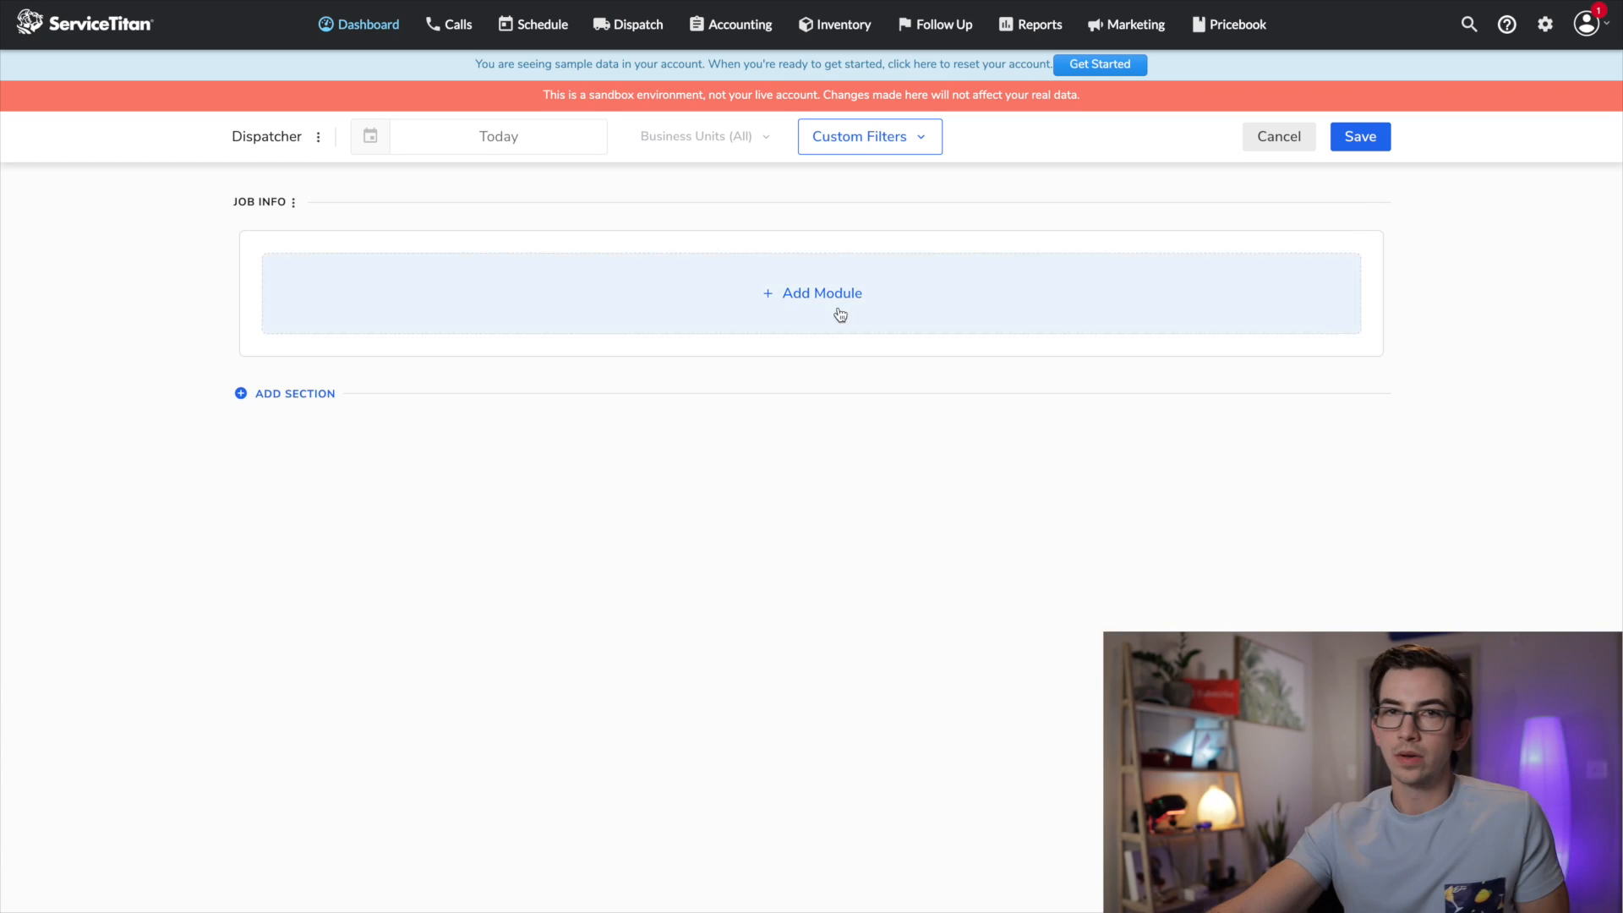
# Add a "Donut with legend and totals" visualization module named "Job Type Distribution" to the Job Info section.
pyautogui.click(773, 294)
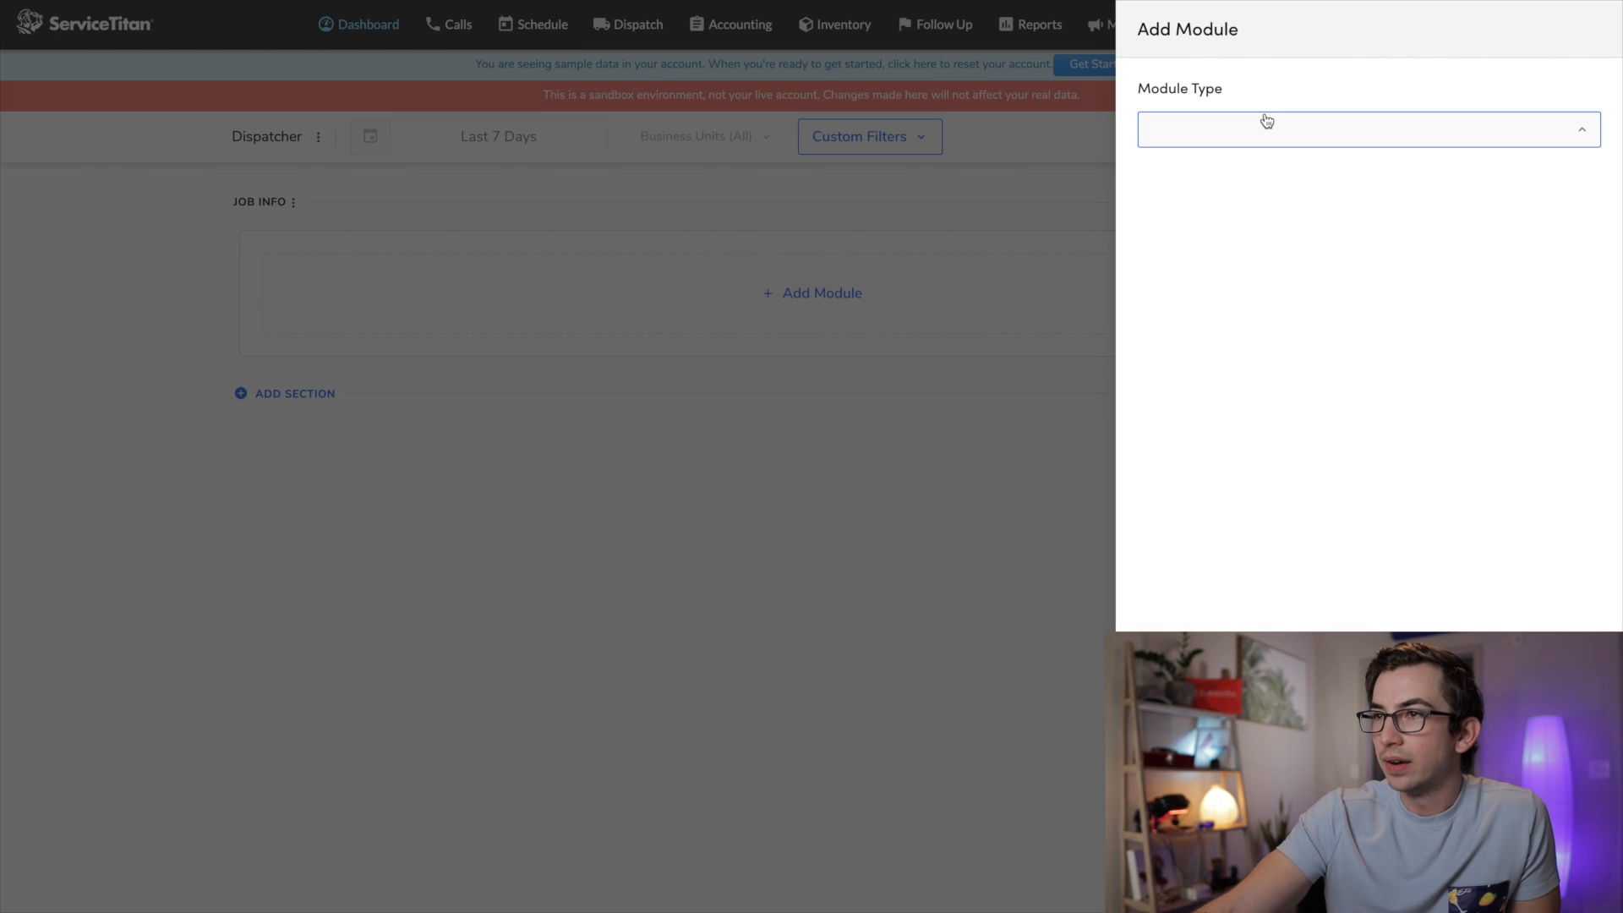
pyautogui.click(1264, 123)
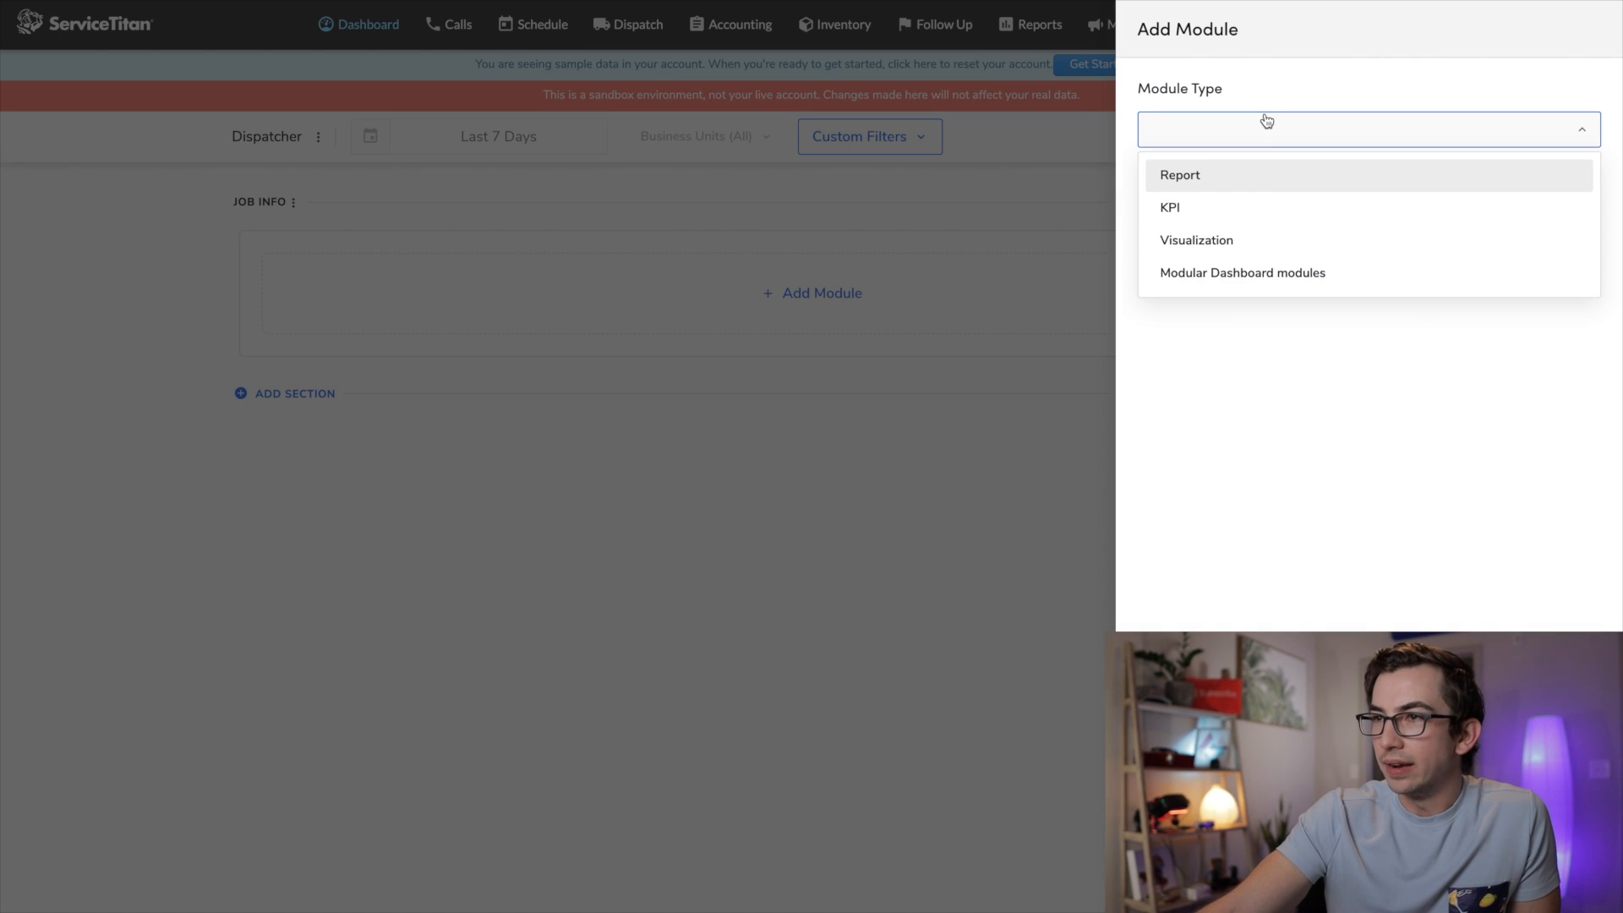
pyautogui.click(1250, 244)
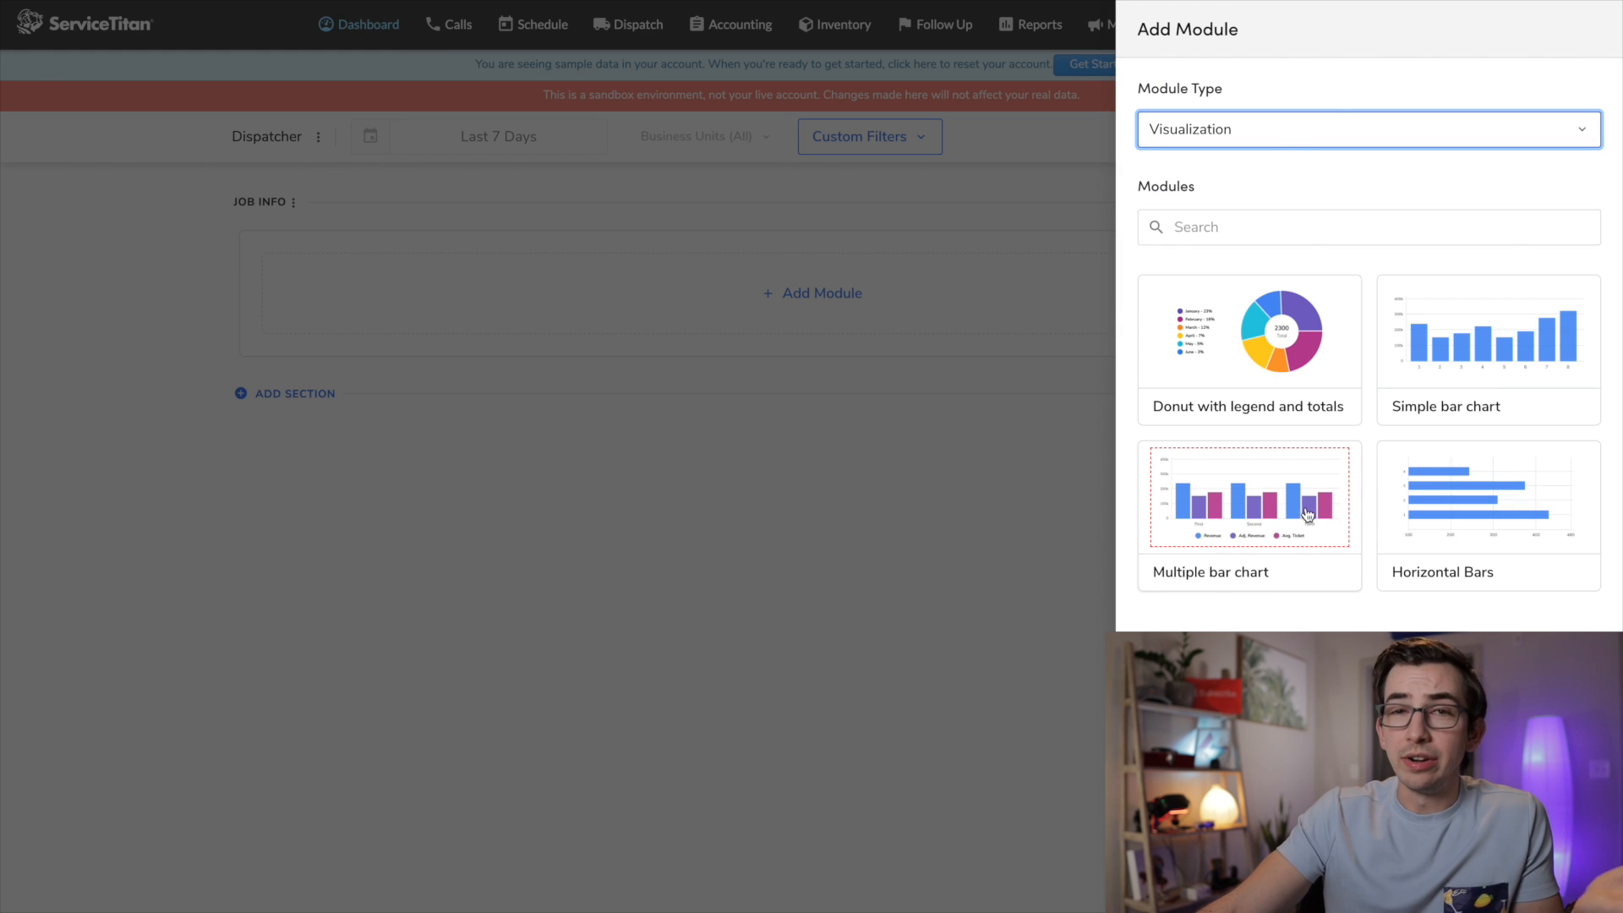
pyautogui.moveTo(1309, 499)
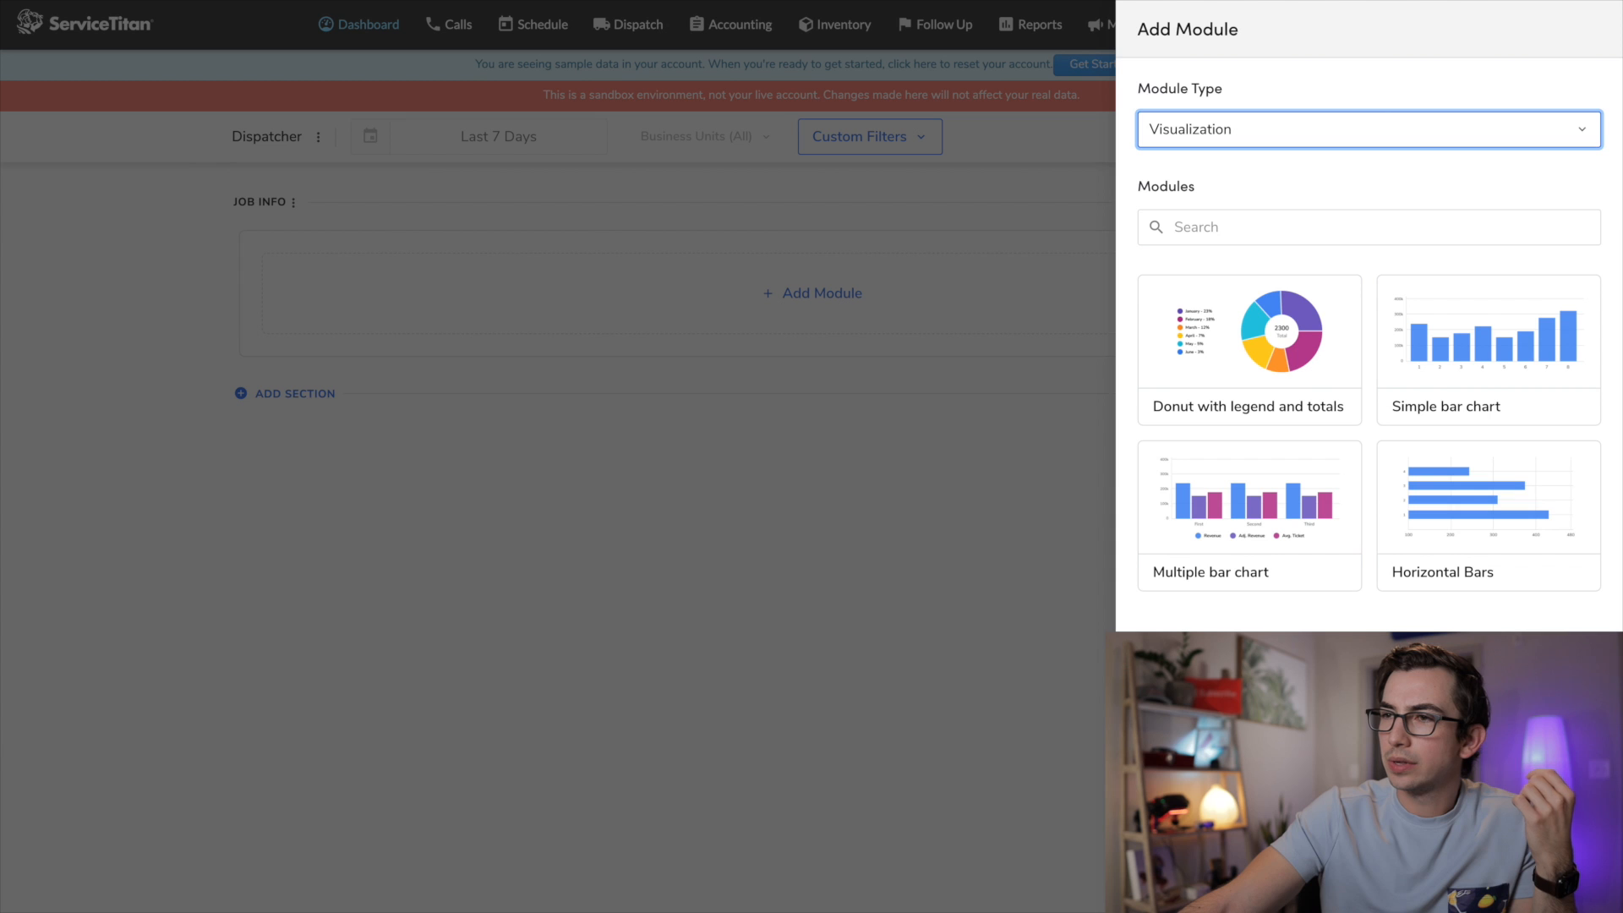
pyautogui.click(1270, 342)
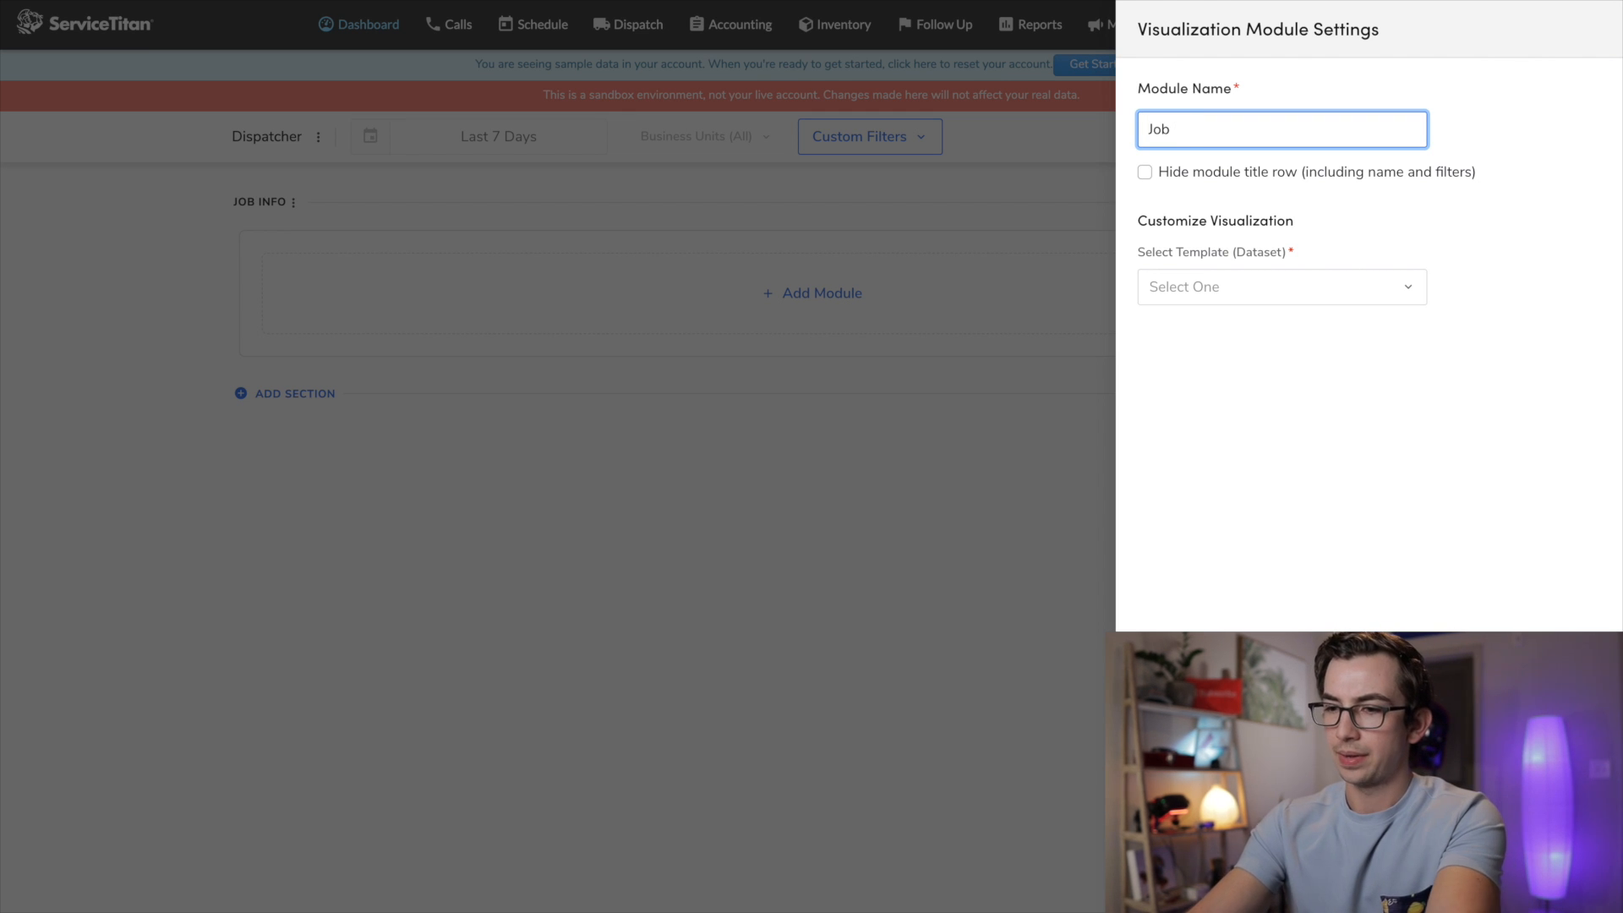
pyautogui.write('e Distribution')
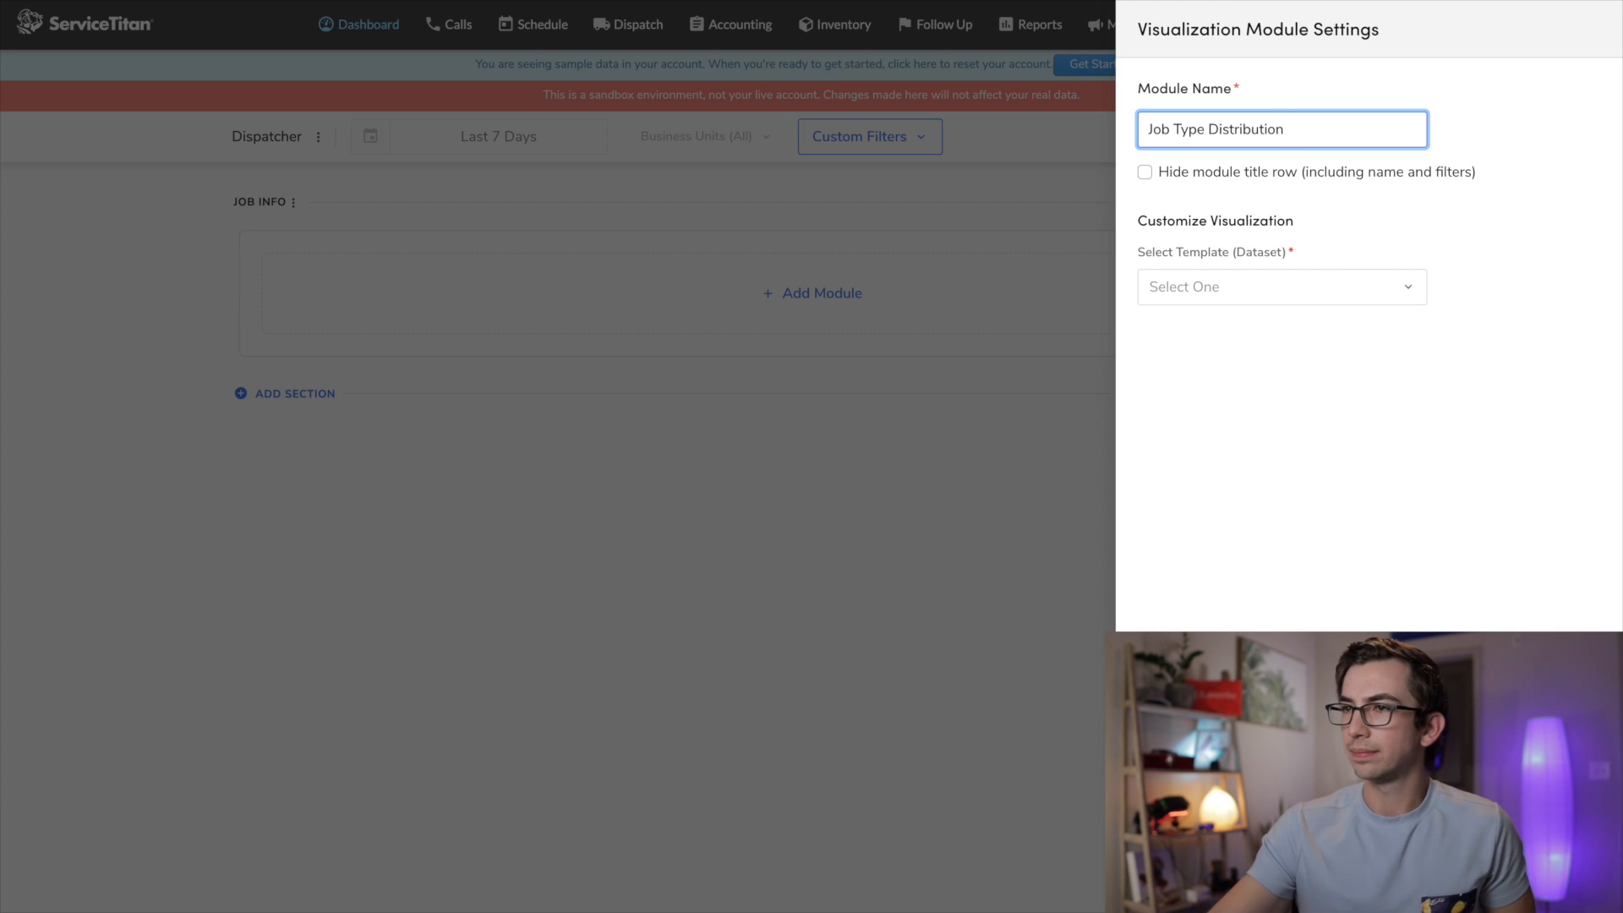
# Base the donut chart on the Jobs dataset with Job Type as its dimension.
pyautogui.click(1302, 287)
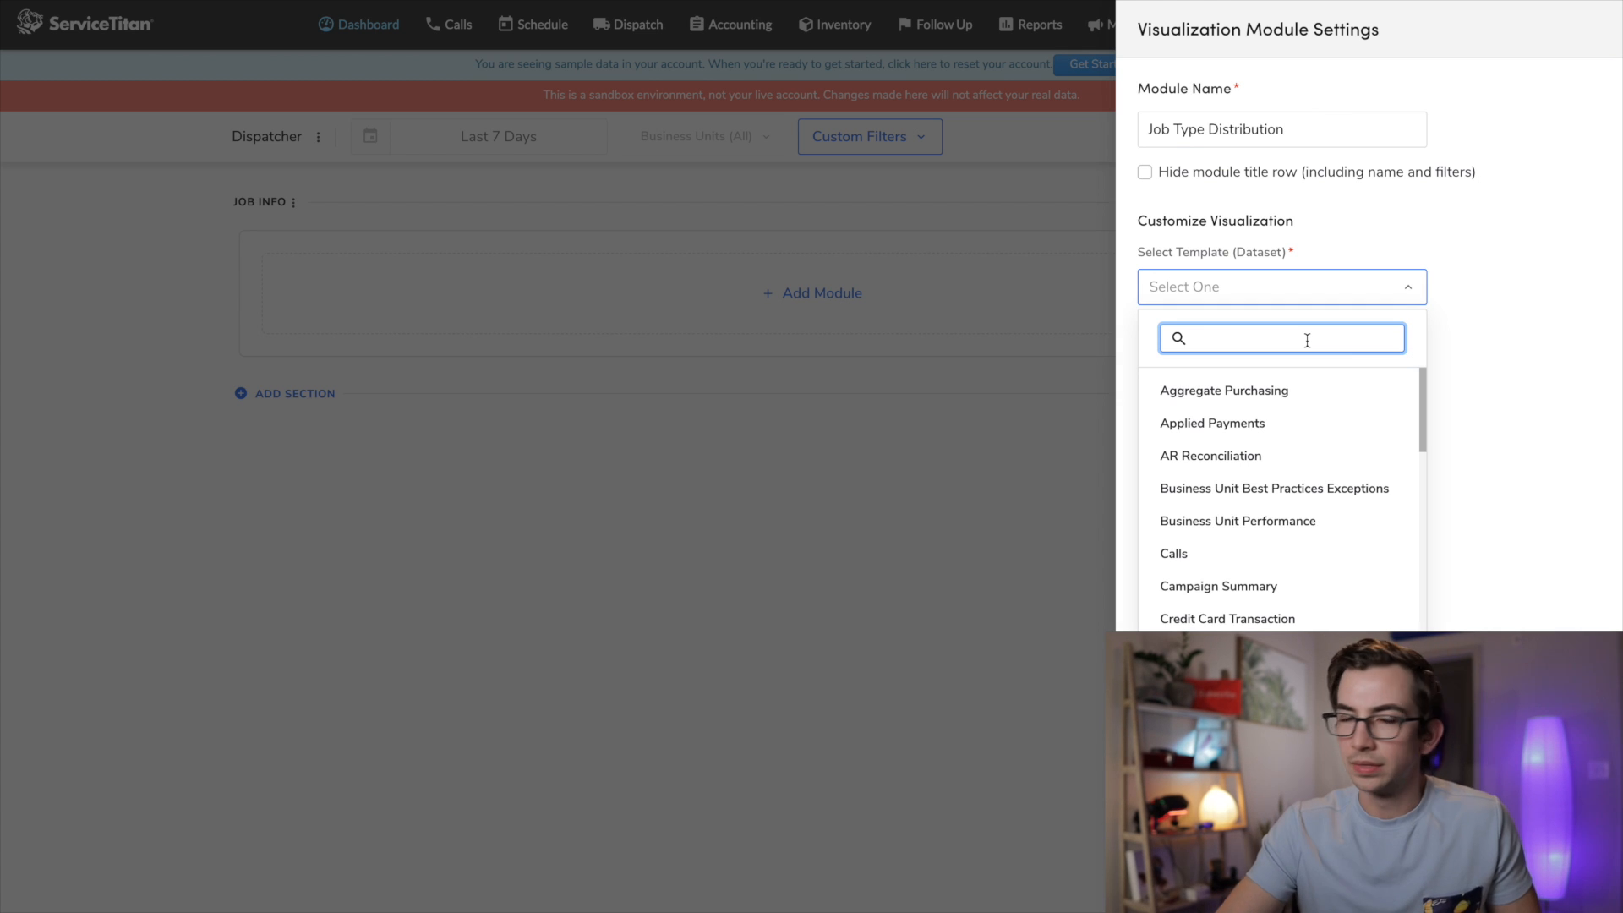
pyautogui.write('jobs')
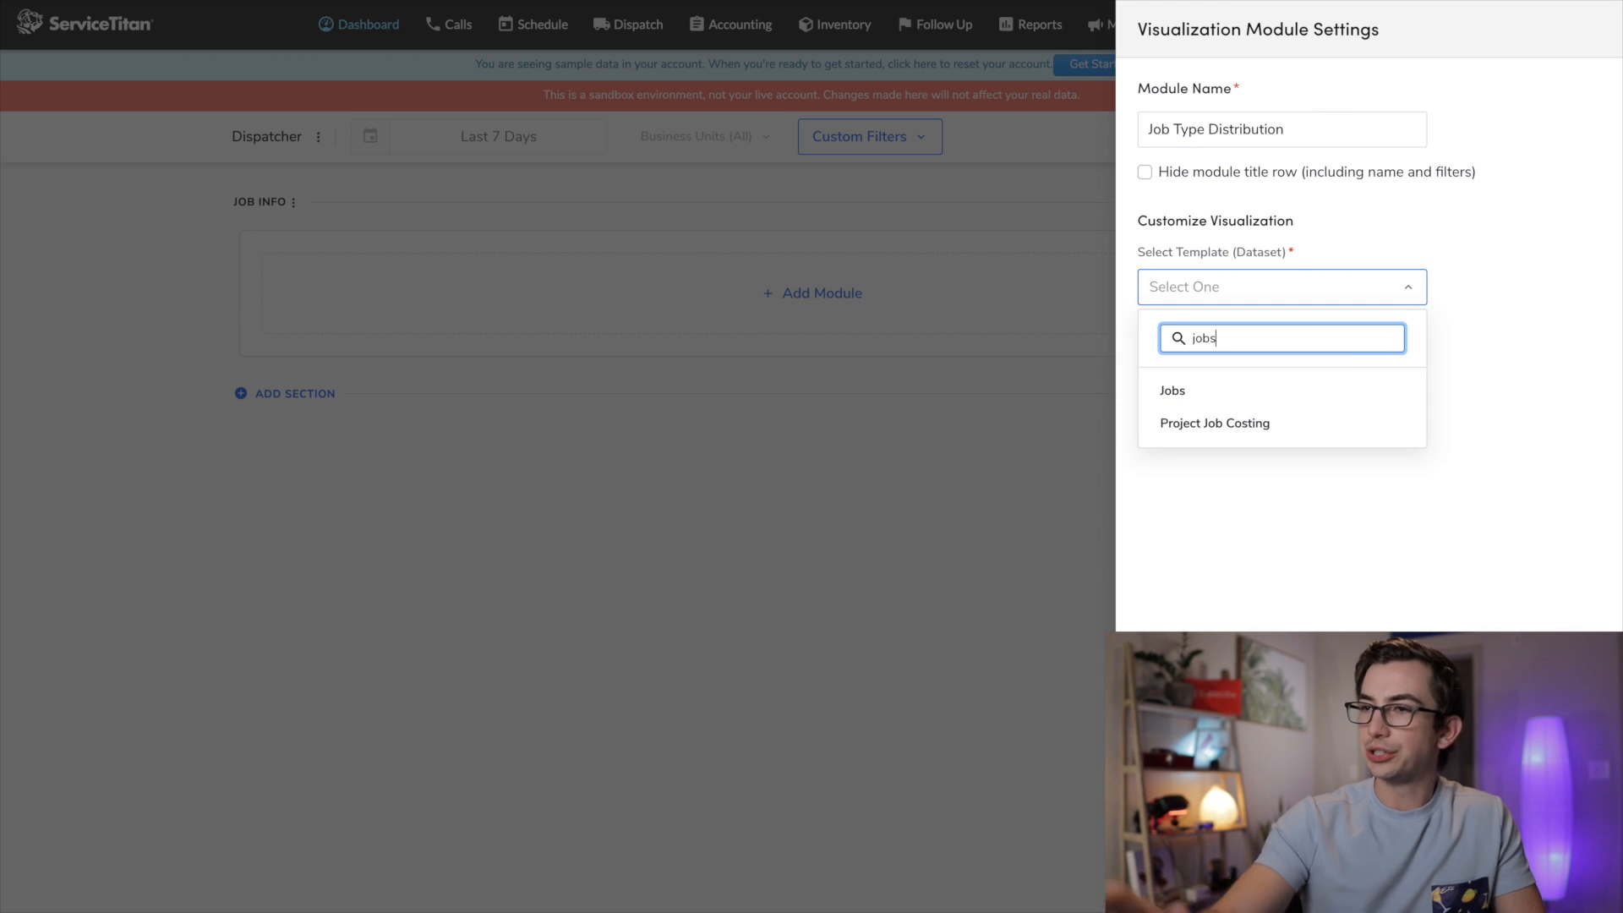
pyautogui.click(1278, 394)
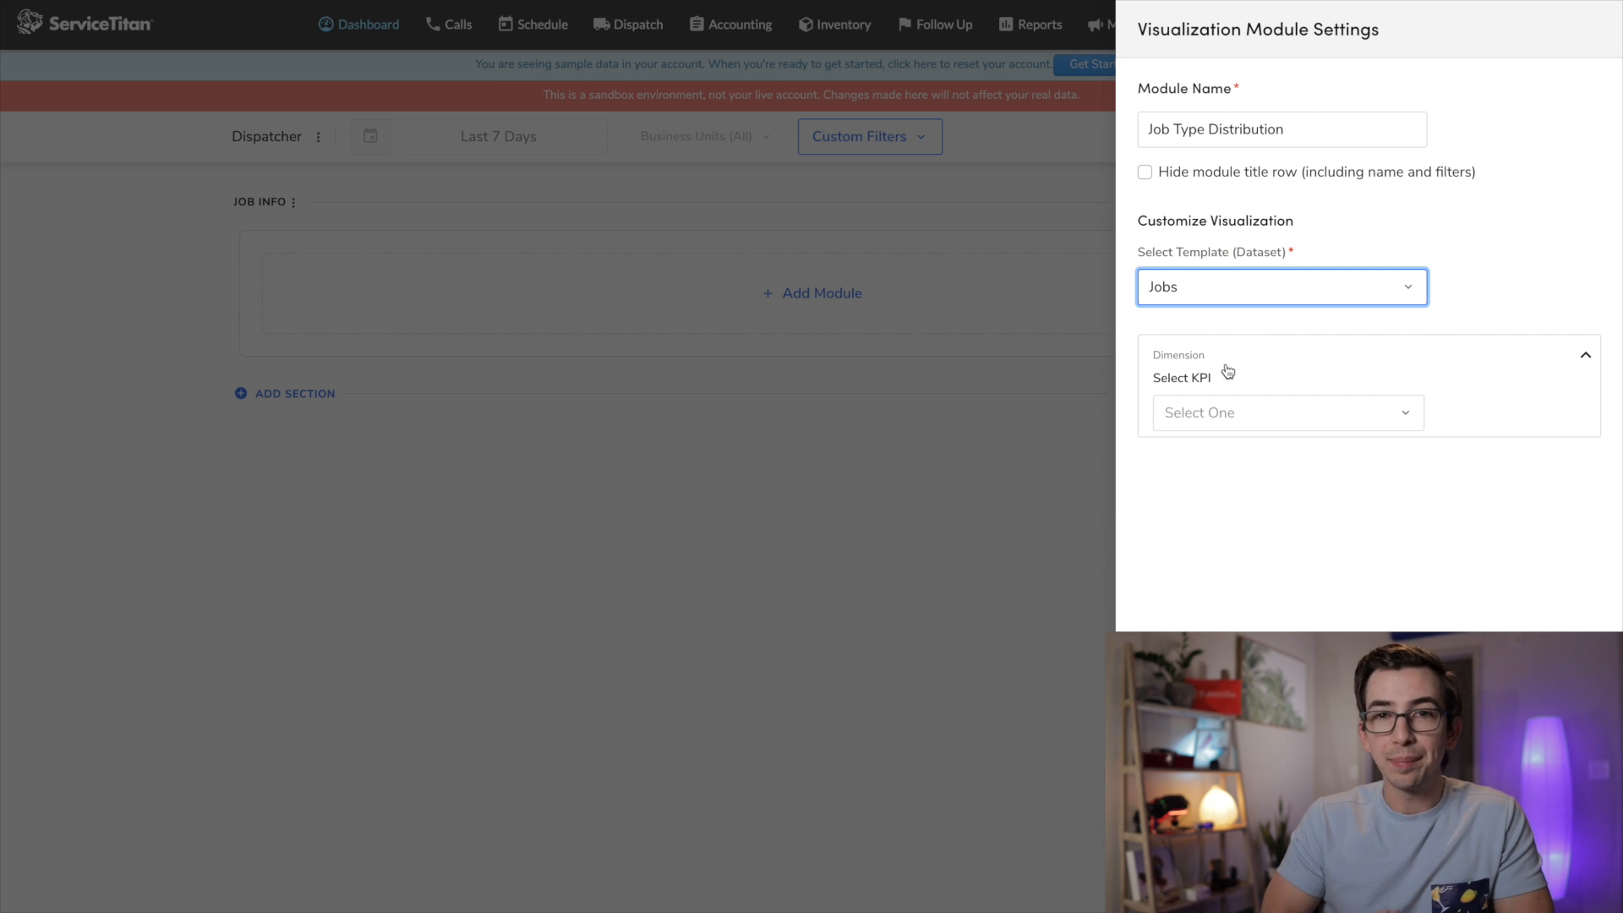
pyautogui.click(1231, 413)
pyautogui.write('jobs')
pyautogui.press('BackSpace')
pyautogui.write('ty')
pyautogui.click(1206, 547)
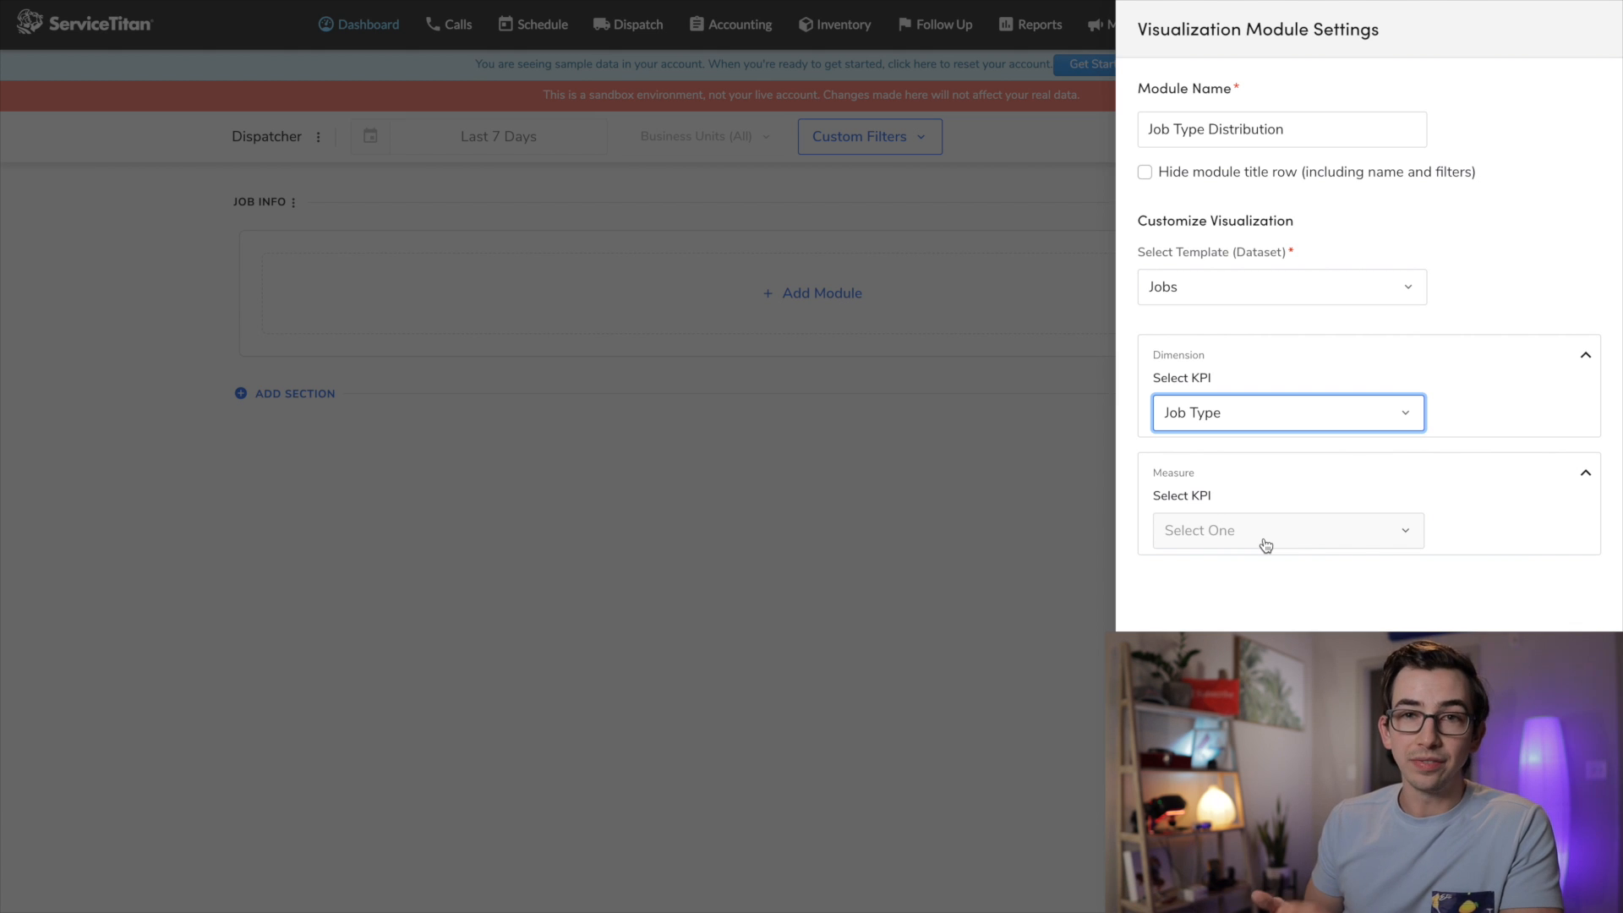
# Add the donut chart with Job ID measured by Count Distinct, and widen its module to the full section width.
pyautogui.click(1266, 544)
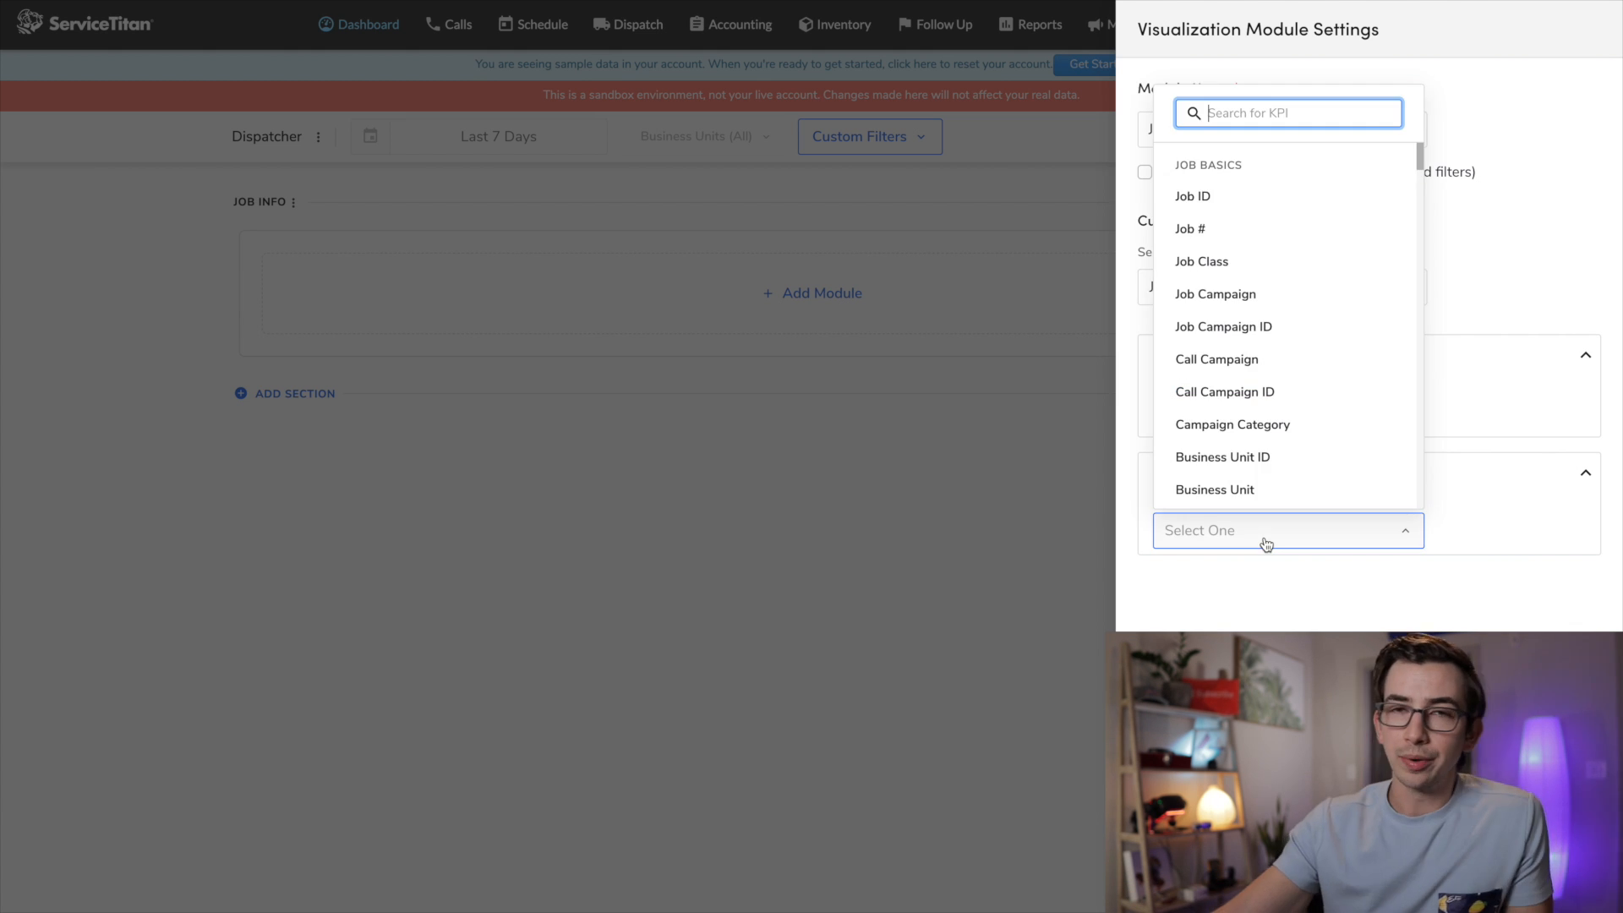
pyautogui.click(1266, 200)
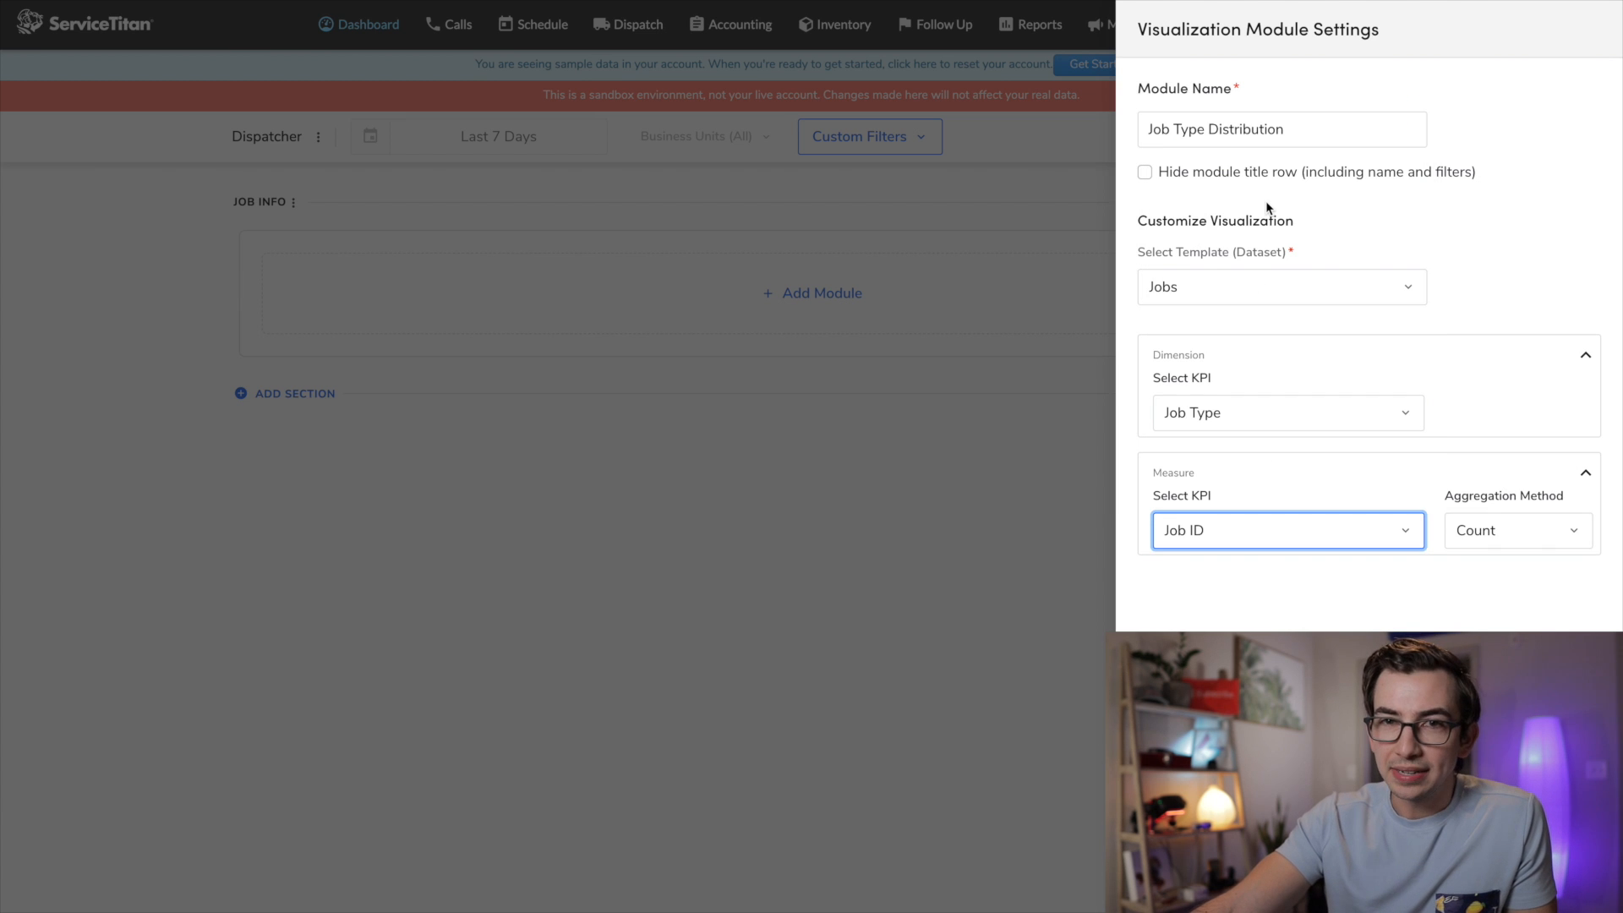
pyautogui.click(1518, 530)
pyautogui.click(1533, 651)
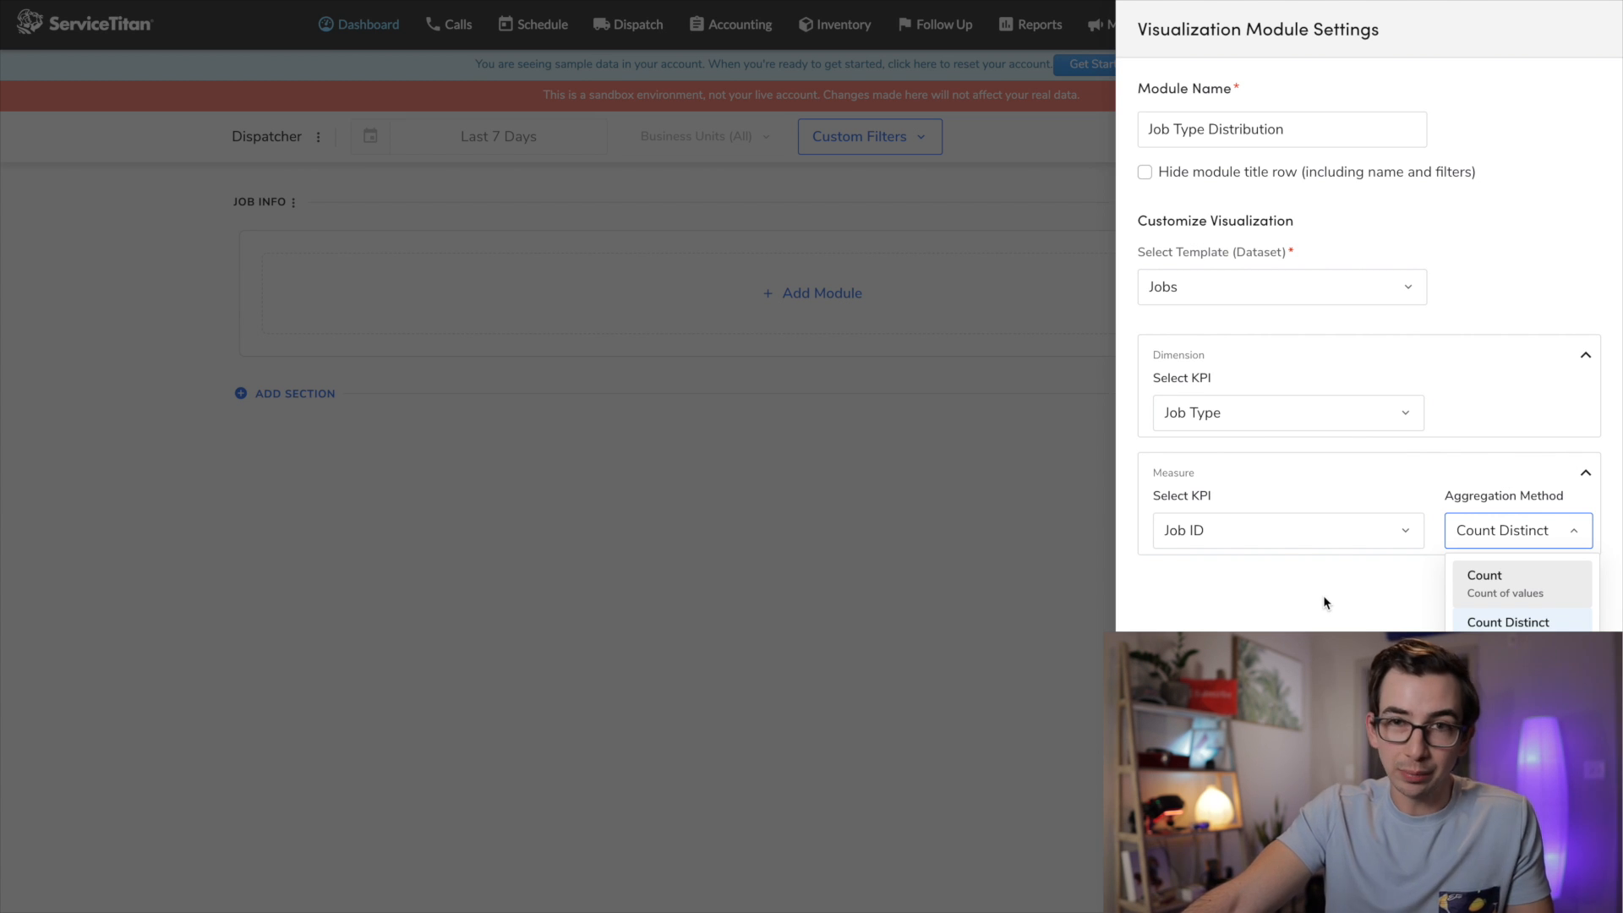
pyautogui.click(1488, 582)
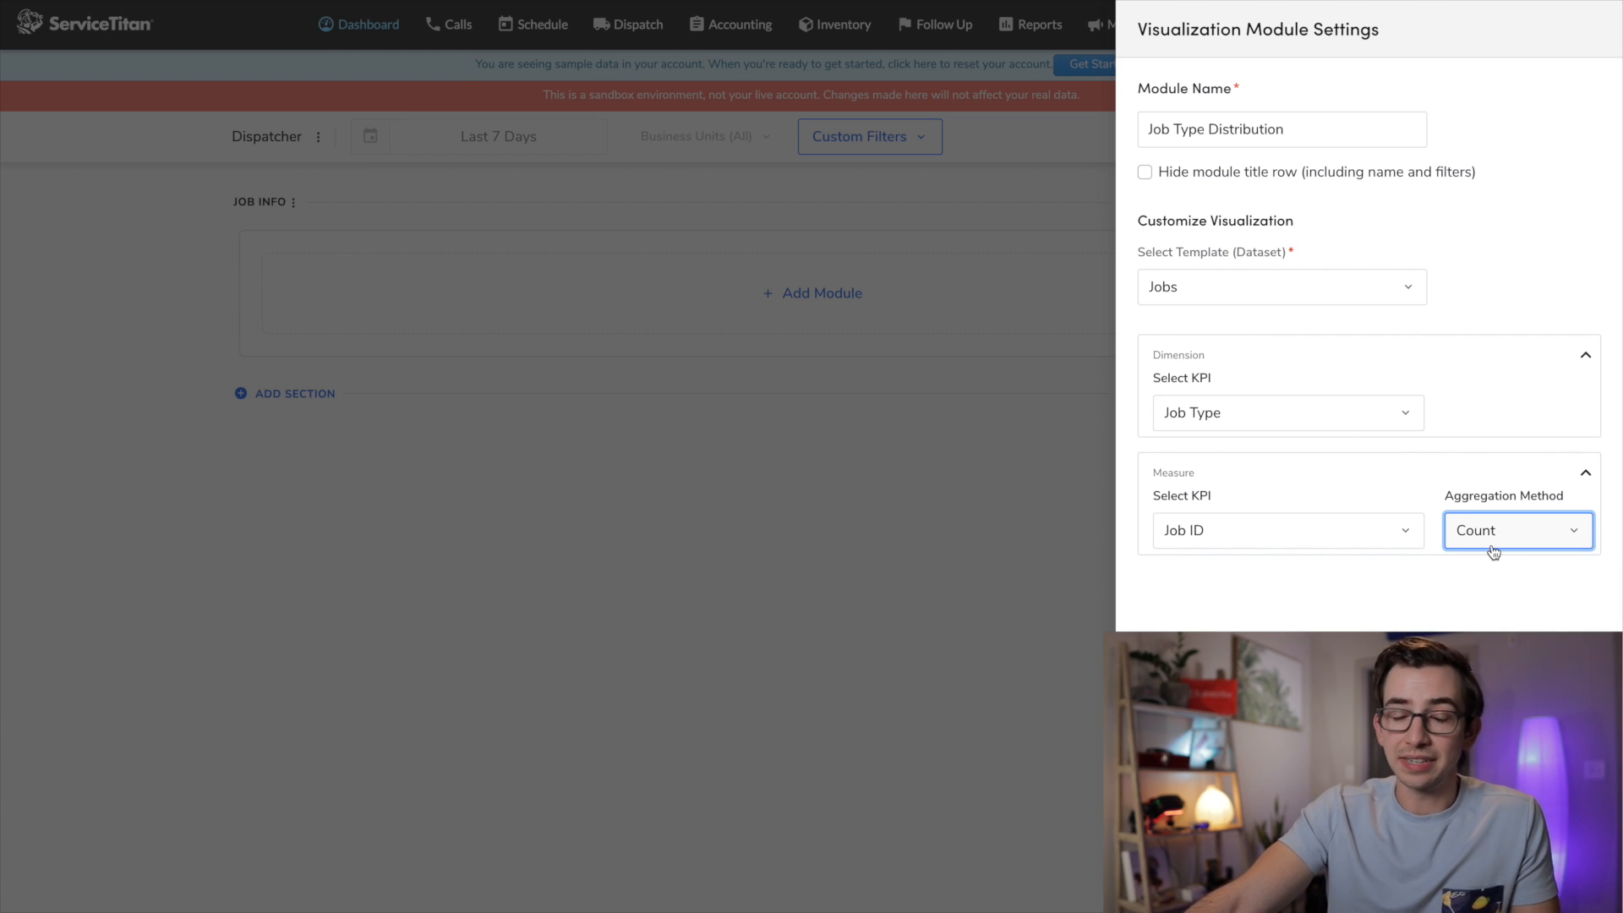
pyautogui.press('Down')
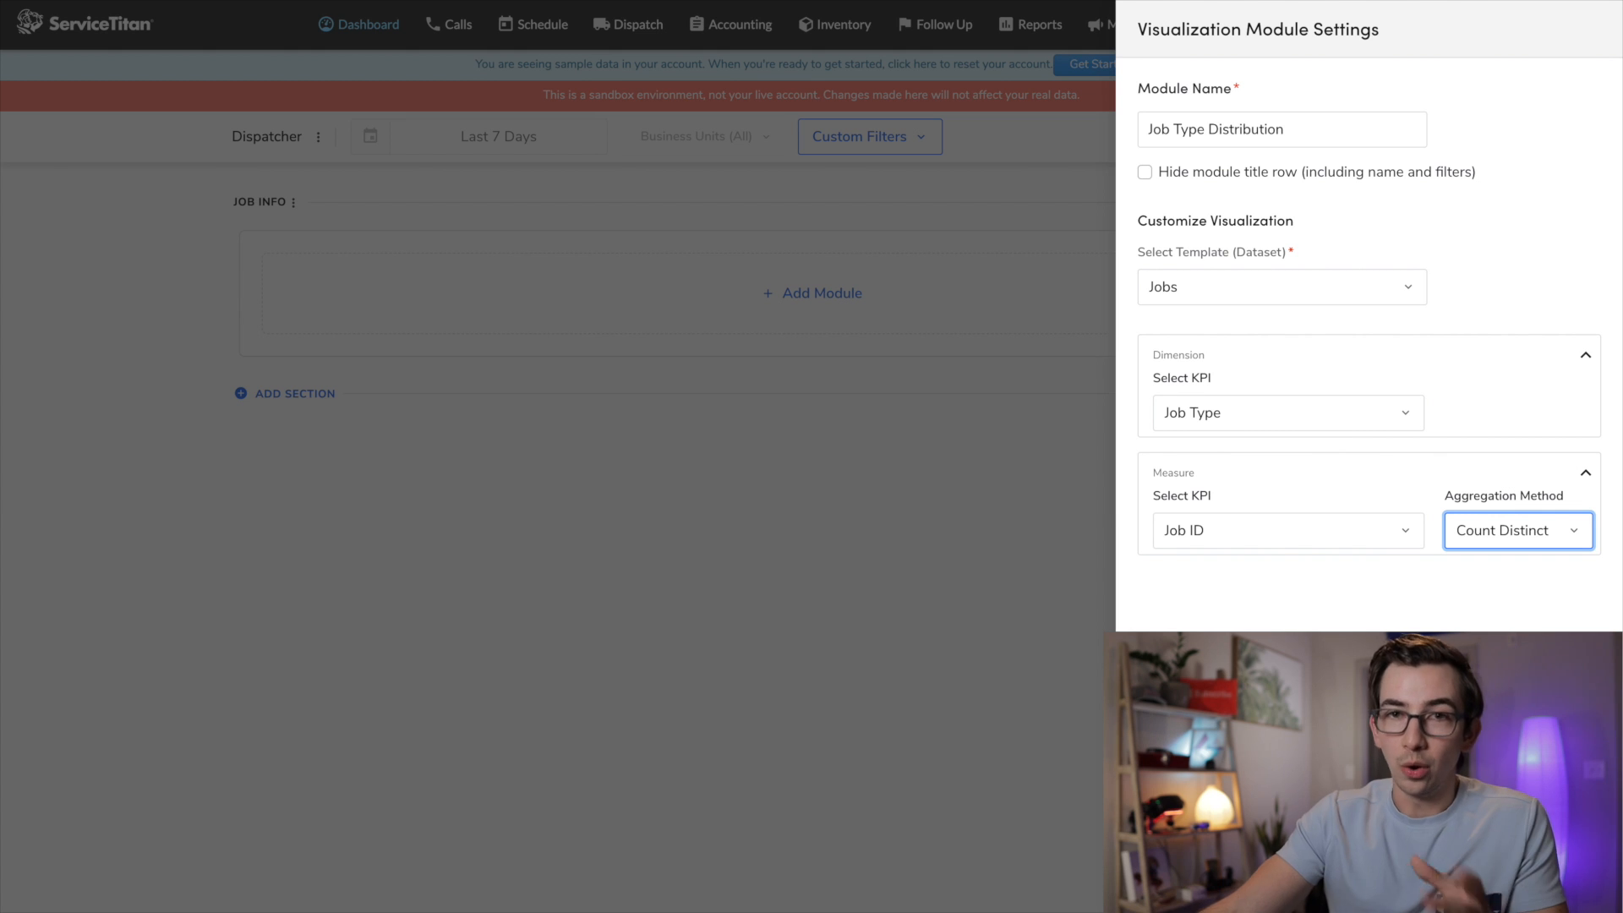
pyautogui.click(1571, 881)
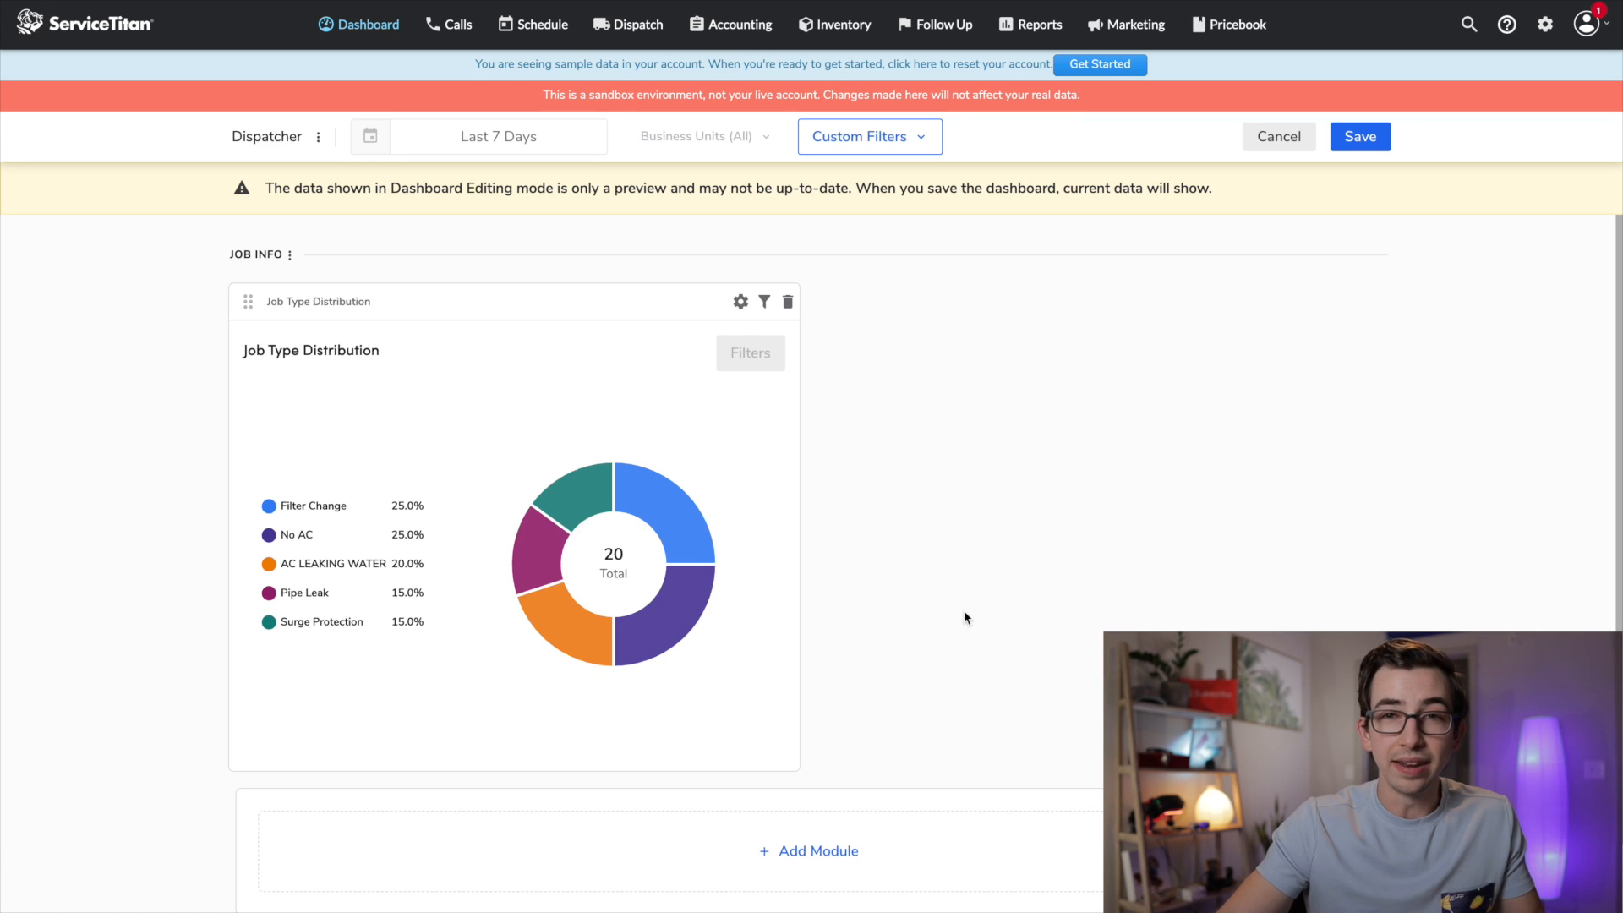
pyautogui.moveTo(687, 629)
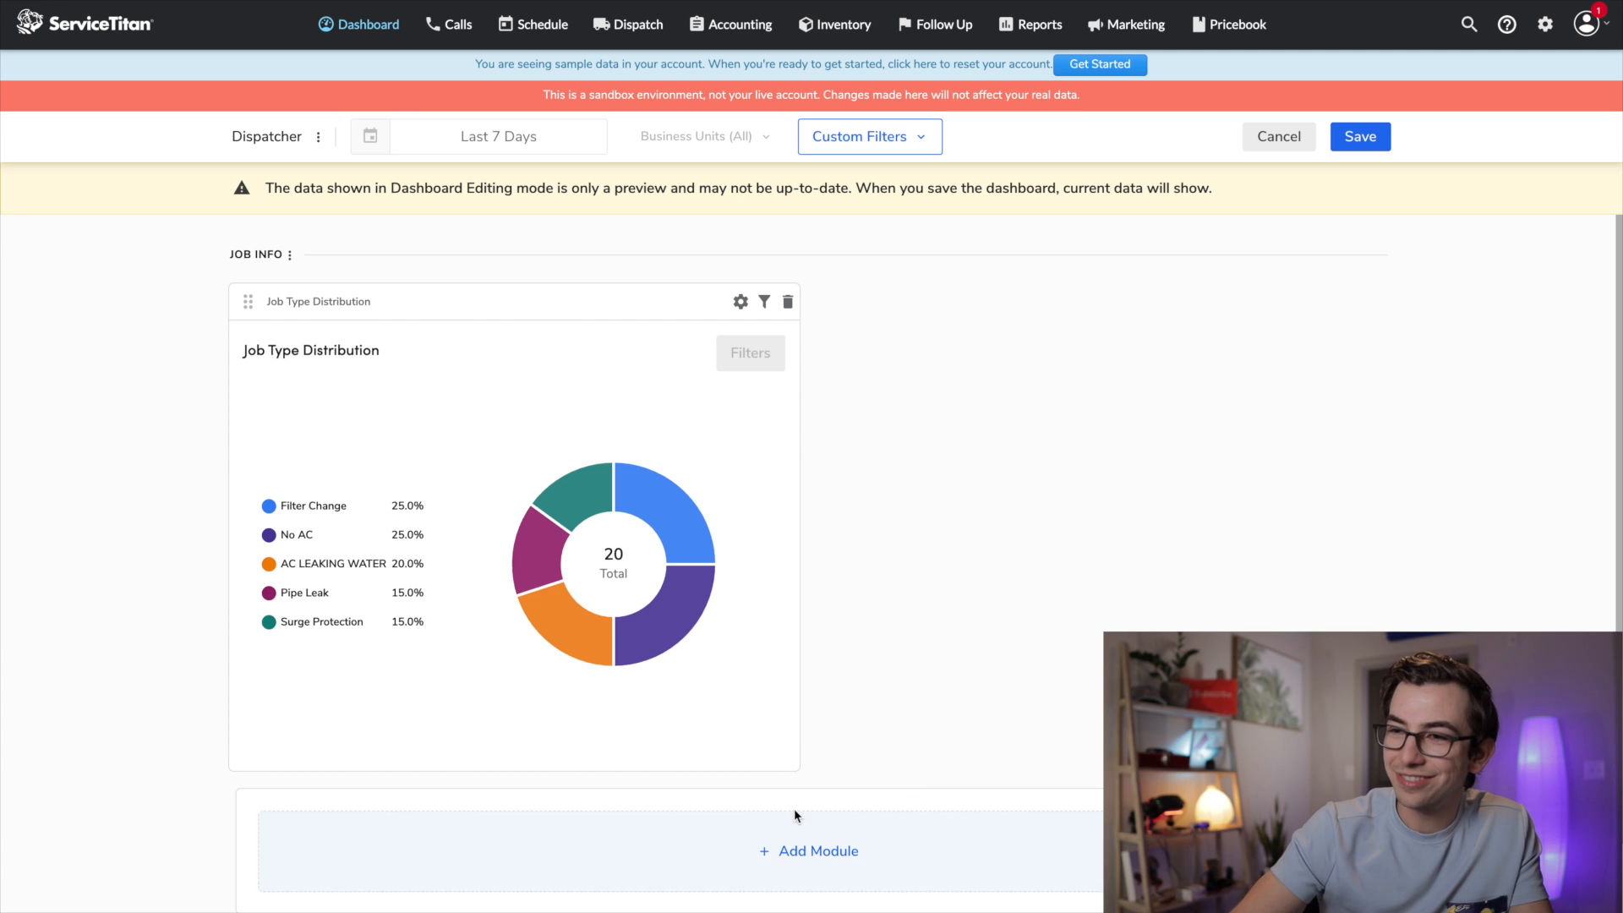
pyautogui.moveTo(794, 767); pyautogui.dragTo(1124, 751)
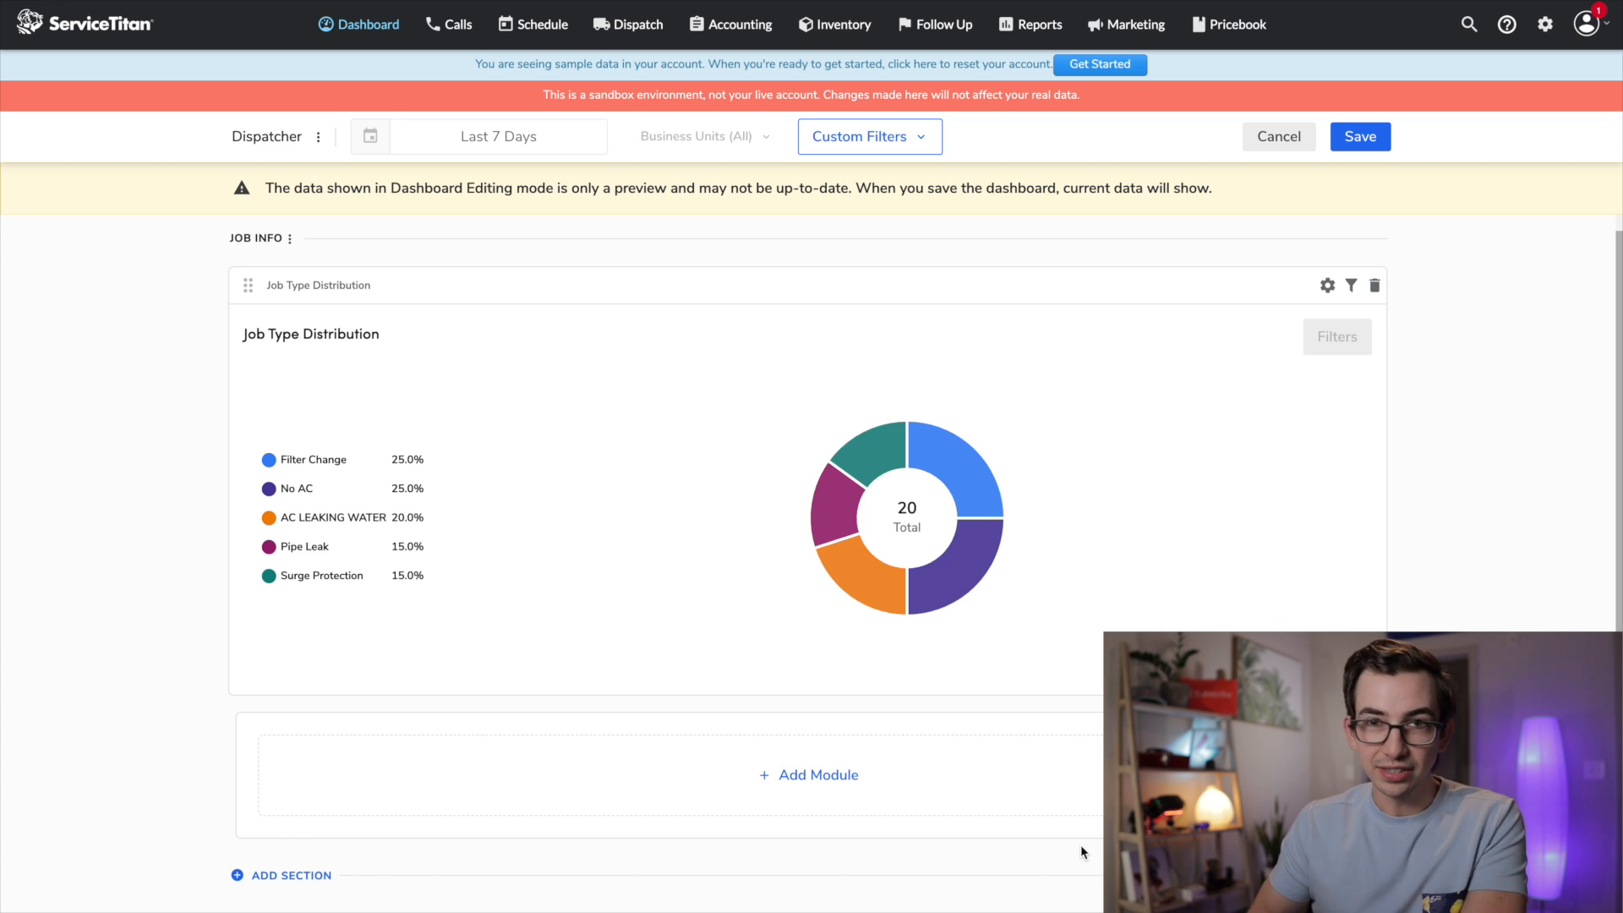
# Add a new section below Job Info and name it "Tech Performance".
pyautogui.click(297, 881)
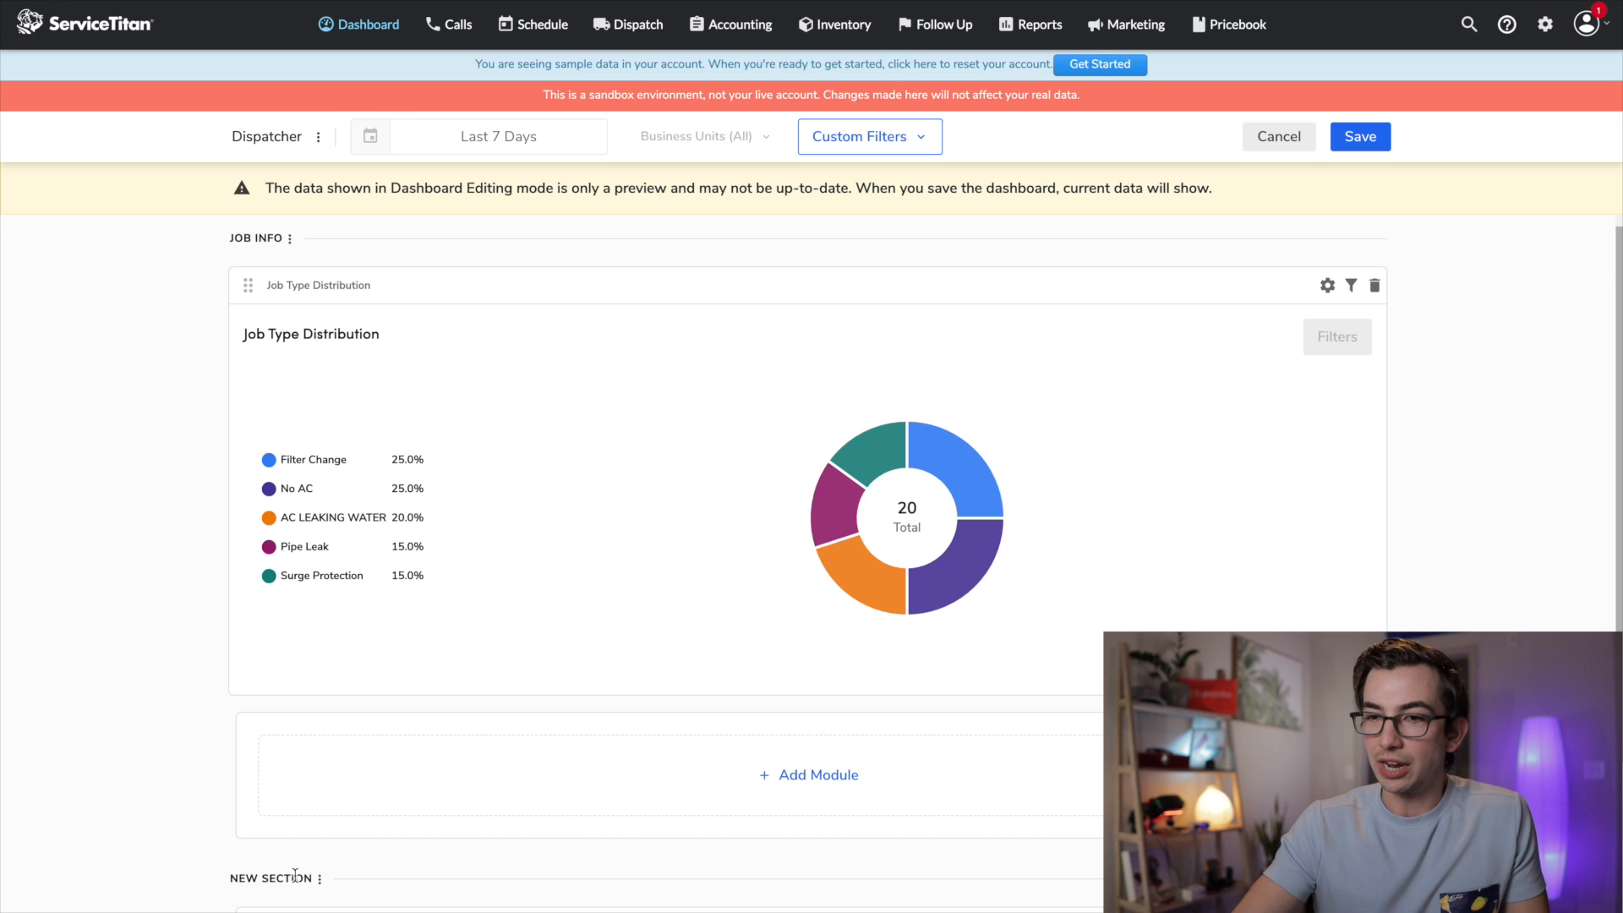
pyautogui.scroll(-3, 297, 875)
pyautogui.click(321, 685)
pyautogui.click(365, 730)
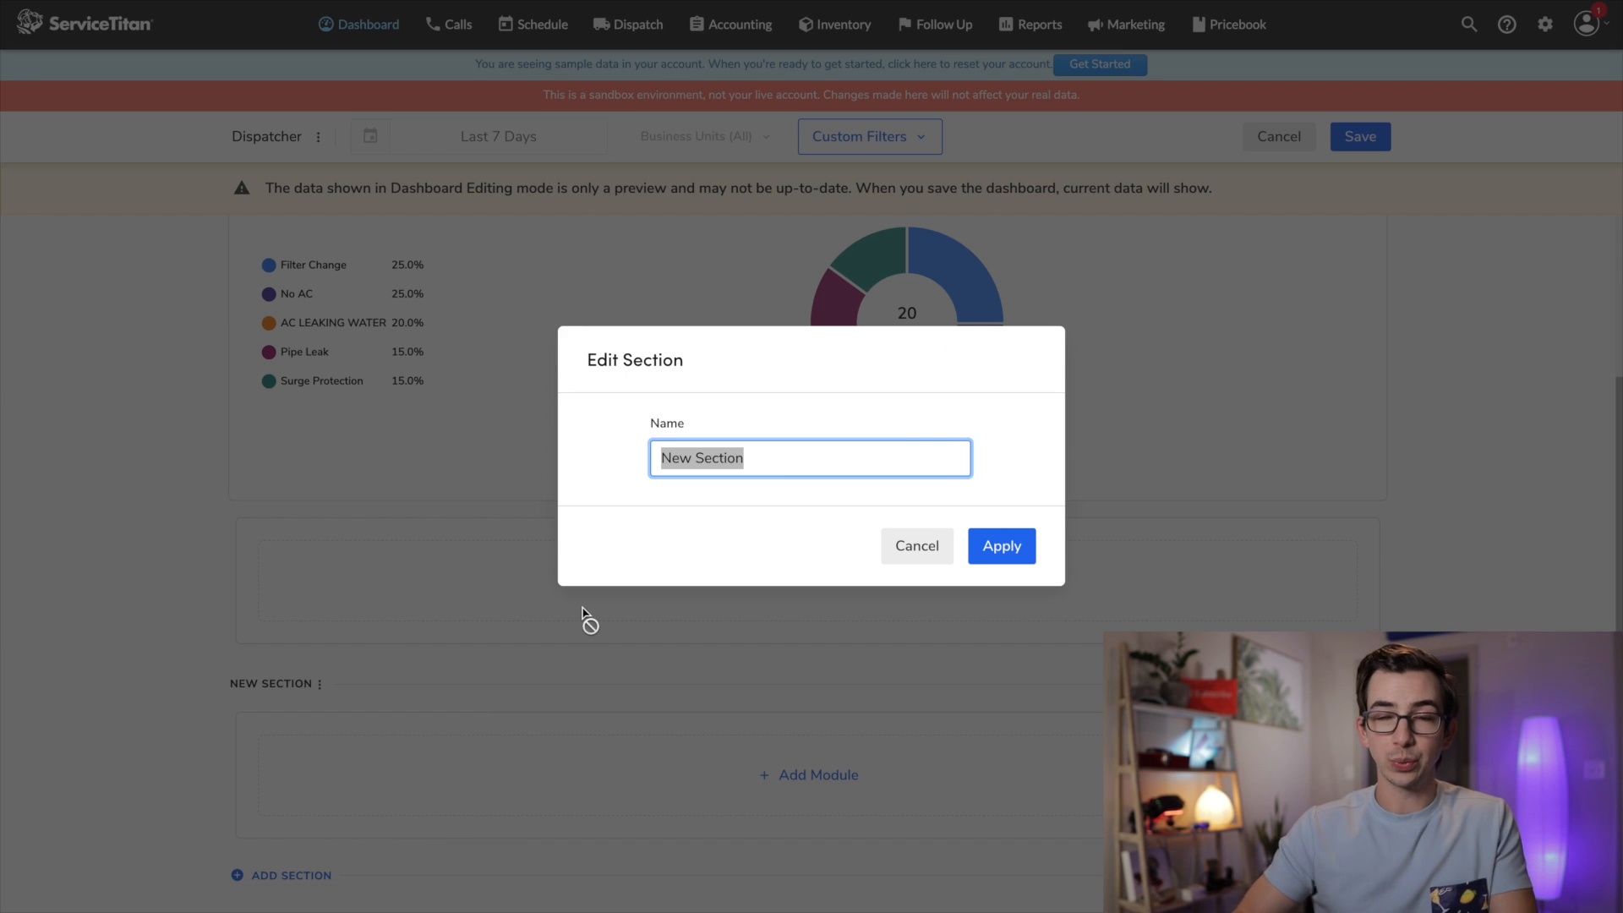
pyautogui.write('Tech Performance')
pyautogui.press('Return')
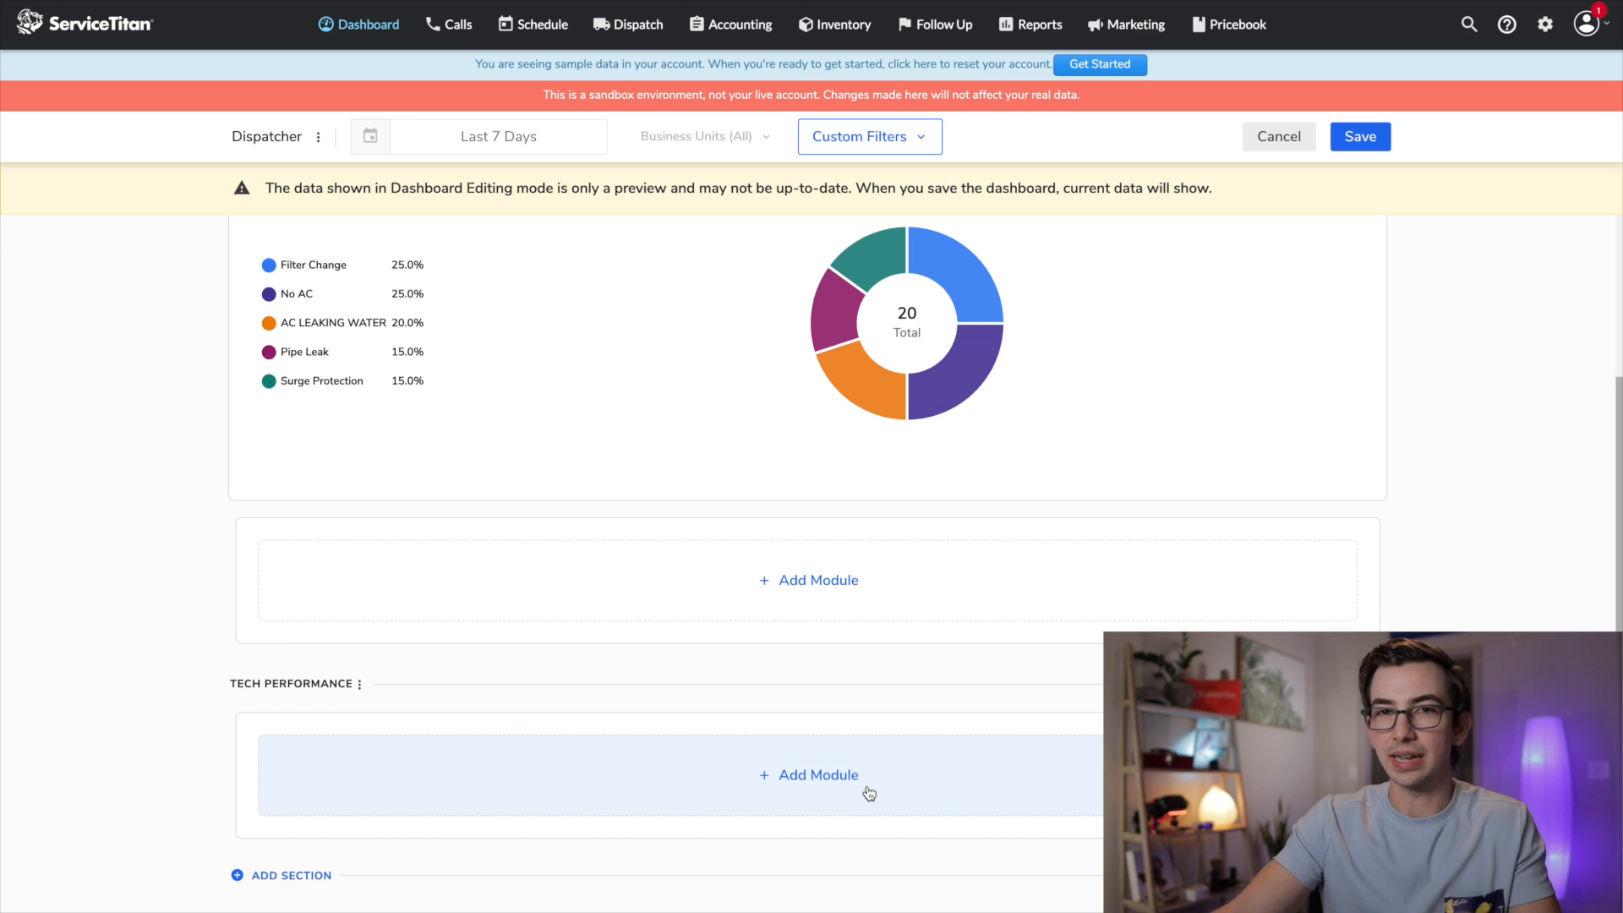
# Add a "Simple bar chart" visualization module named "Tech SLM" to the Tech Performance section.
pyautogui.click(869, 792)
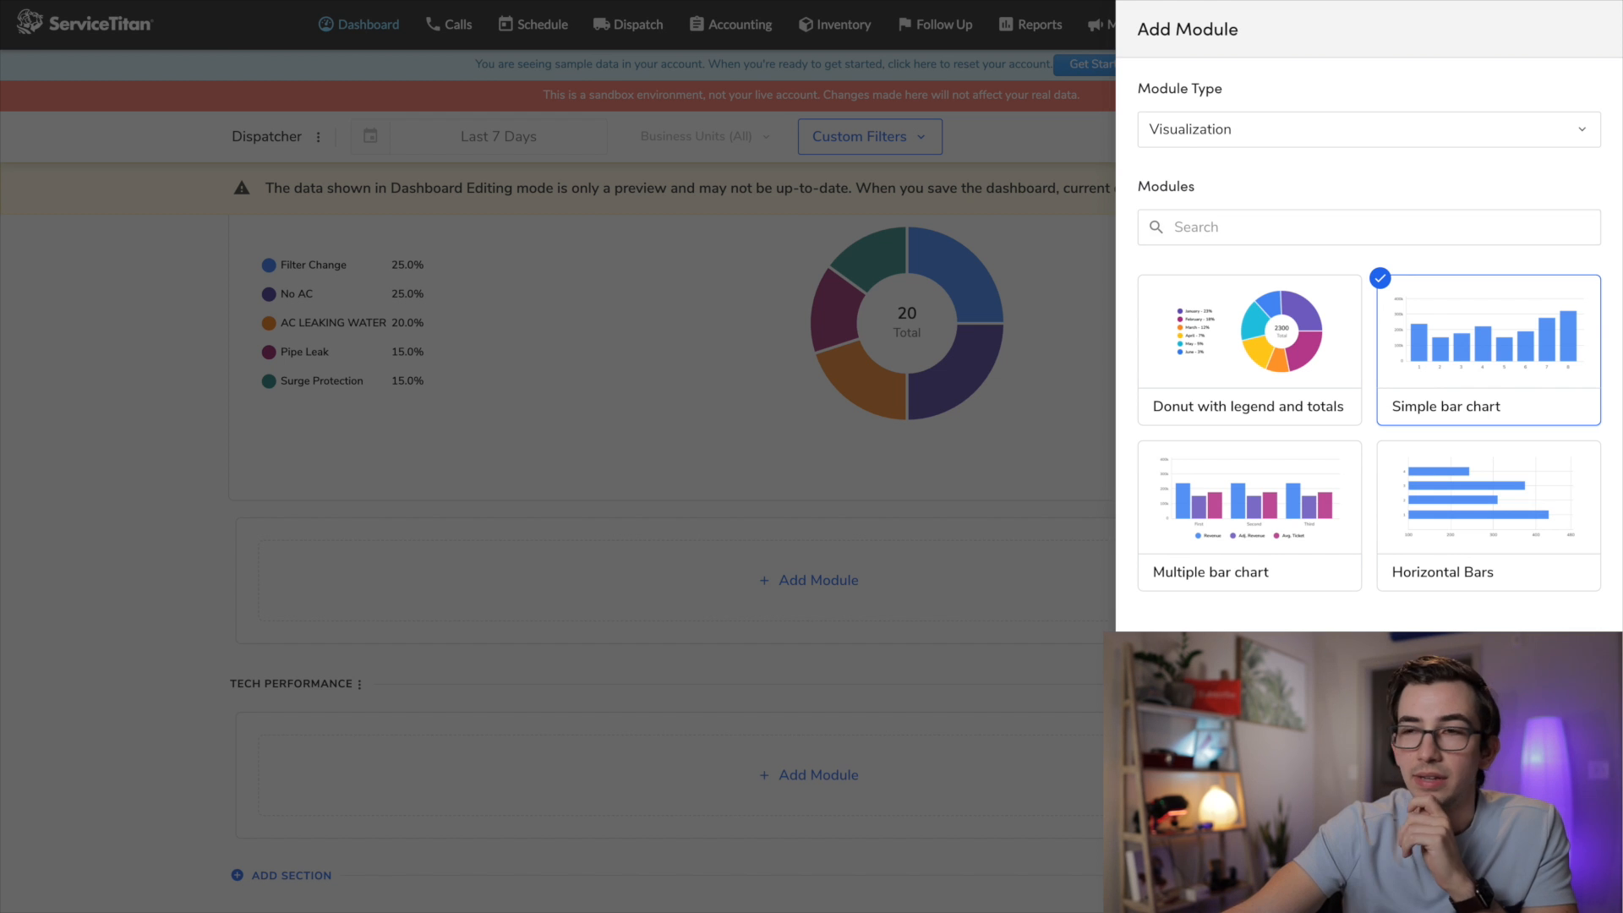
pyautogui.click(1570, 882)
pyautogui.tripleClick(1265, 124)
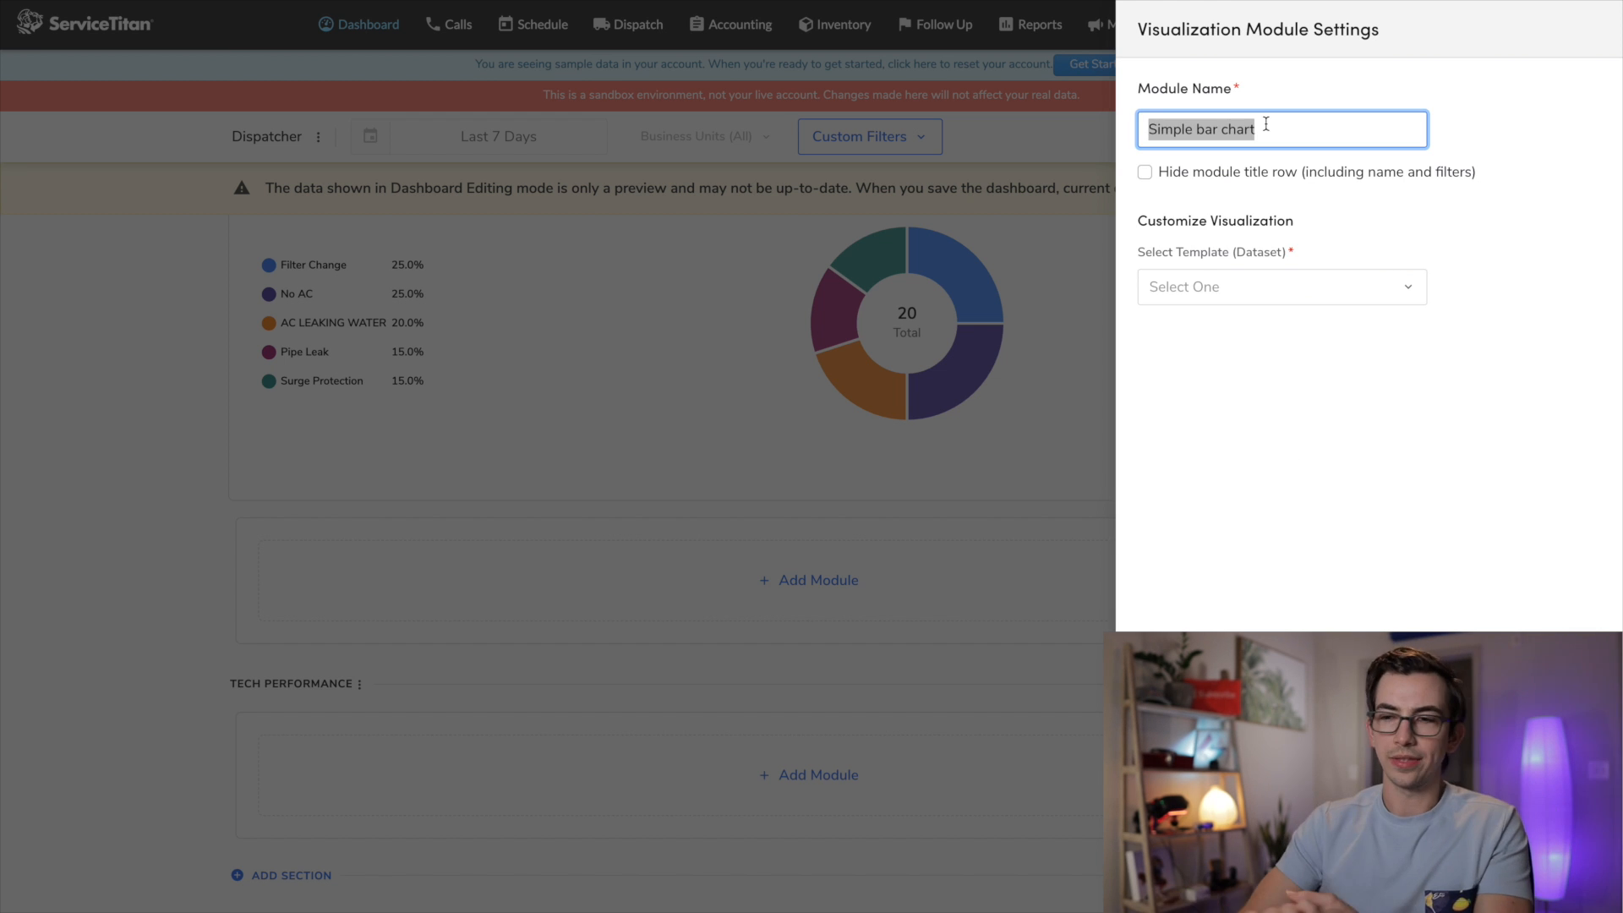
pyautogui.write('Tech ')
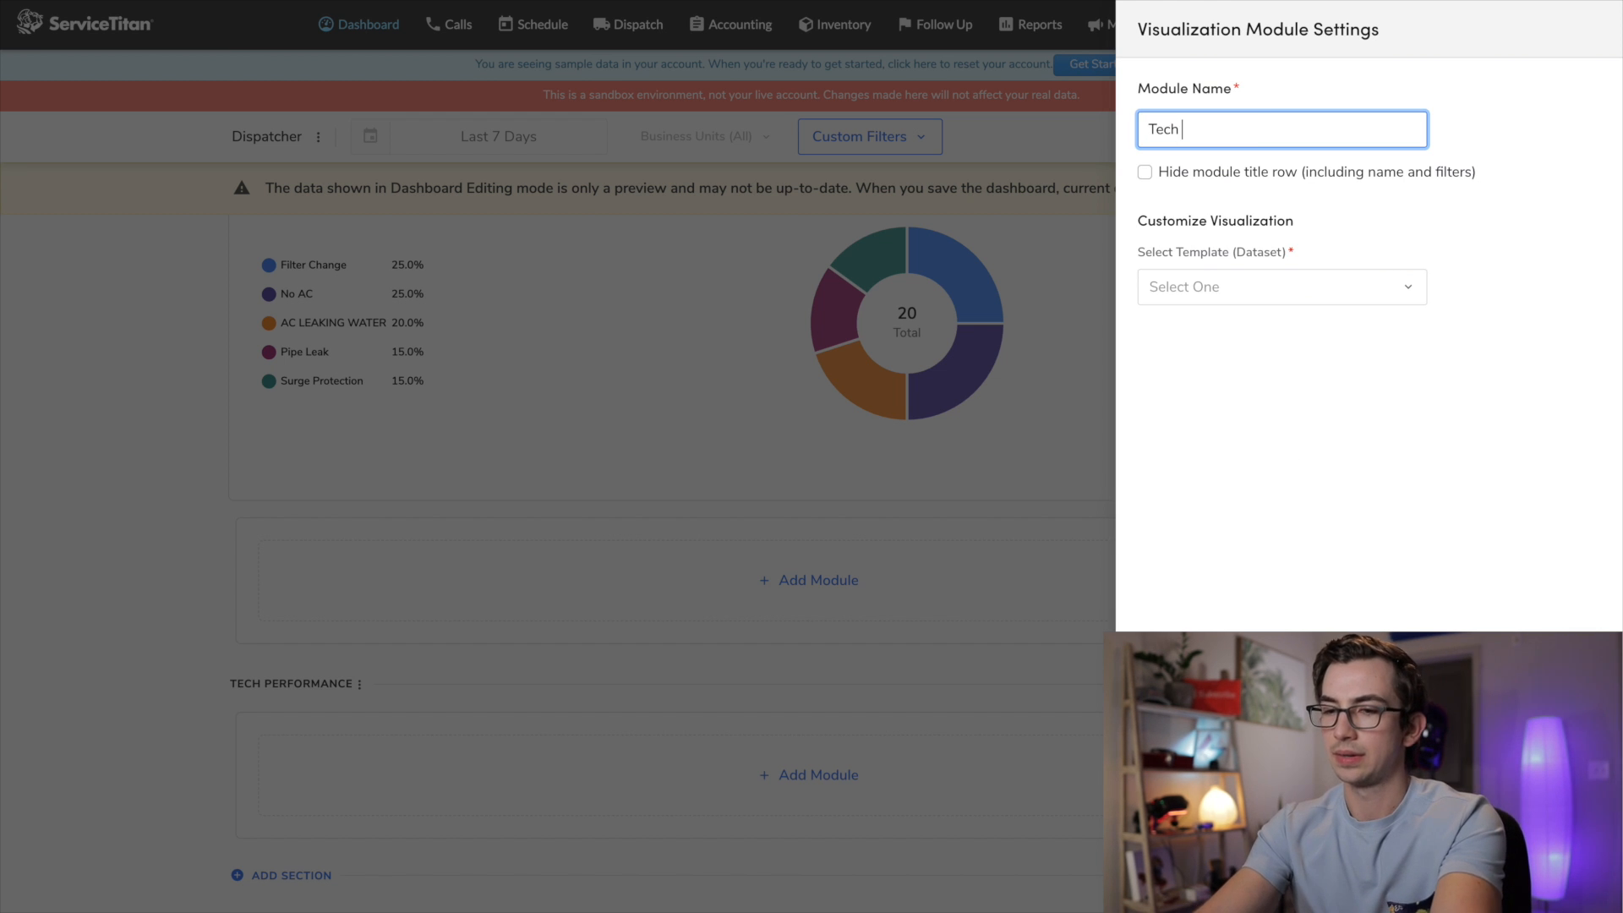
pyautogui.write('SLM')
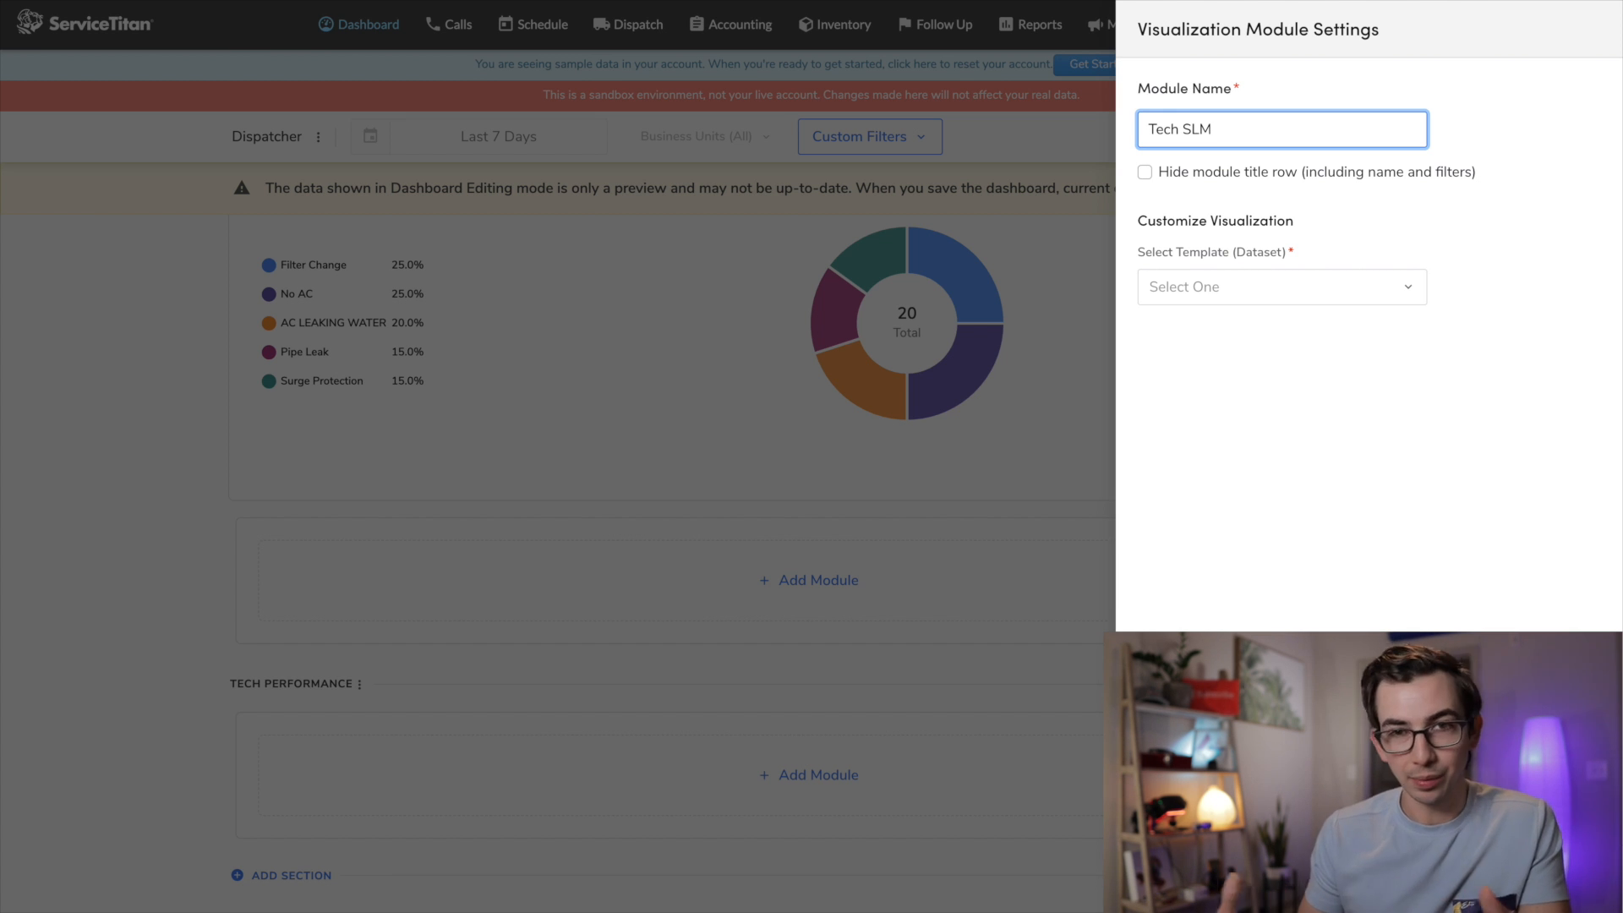
# Base the bar chart on the Technician Performance dataset with Name on the X axis.
pyautogui.click(1333, 287)
pyautogui.write('tech')
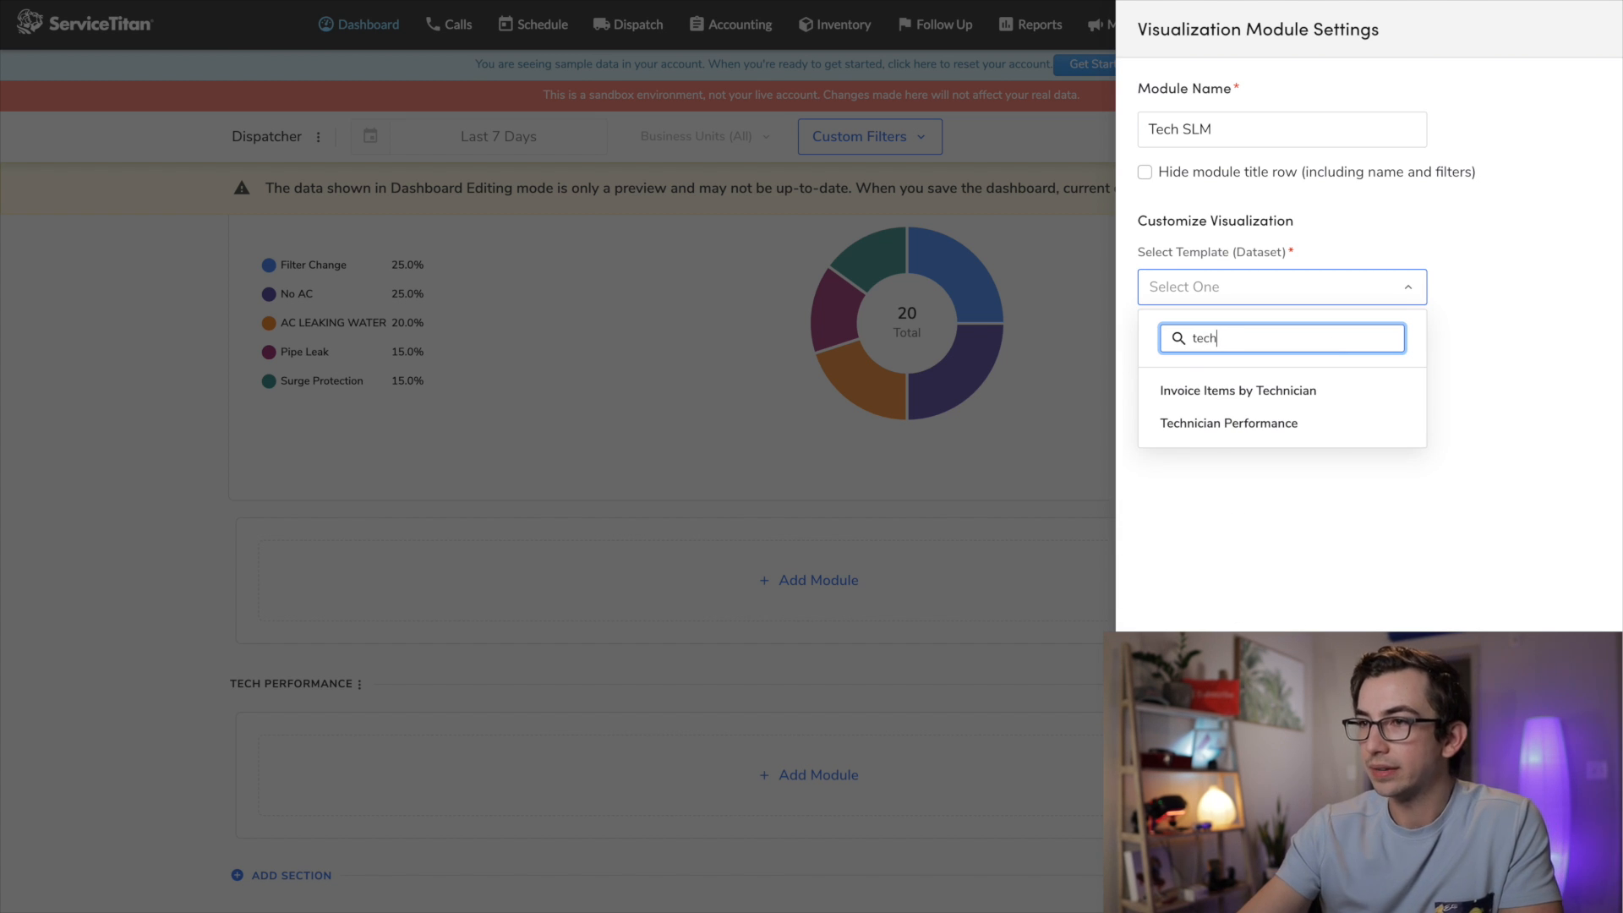
pyautogui.click(1294, 422)
pyautogui.click(1293, 423)
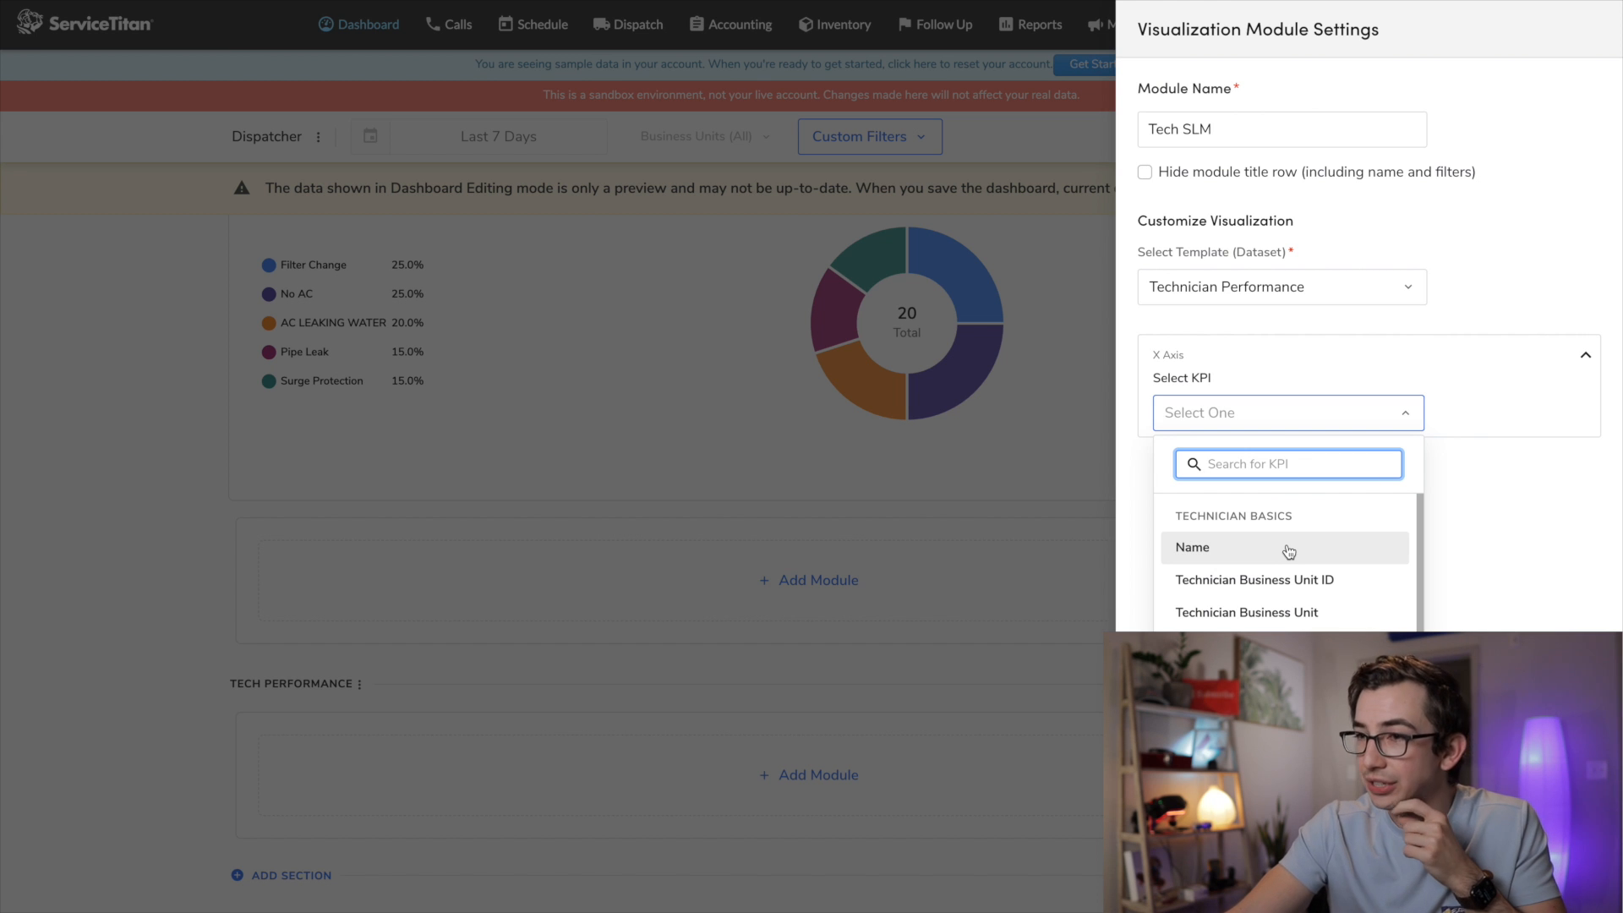
pyautogui.click(1288, 550)
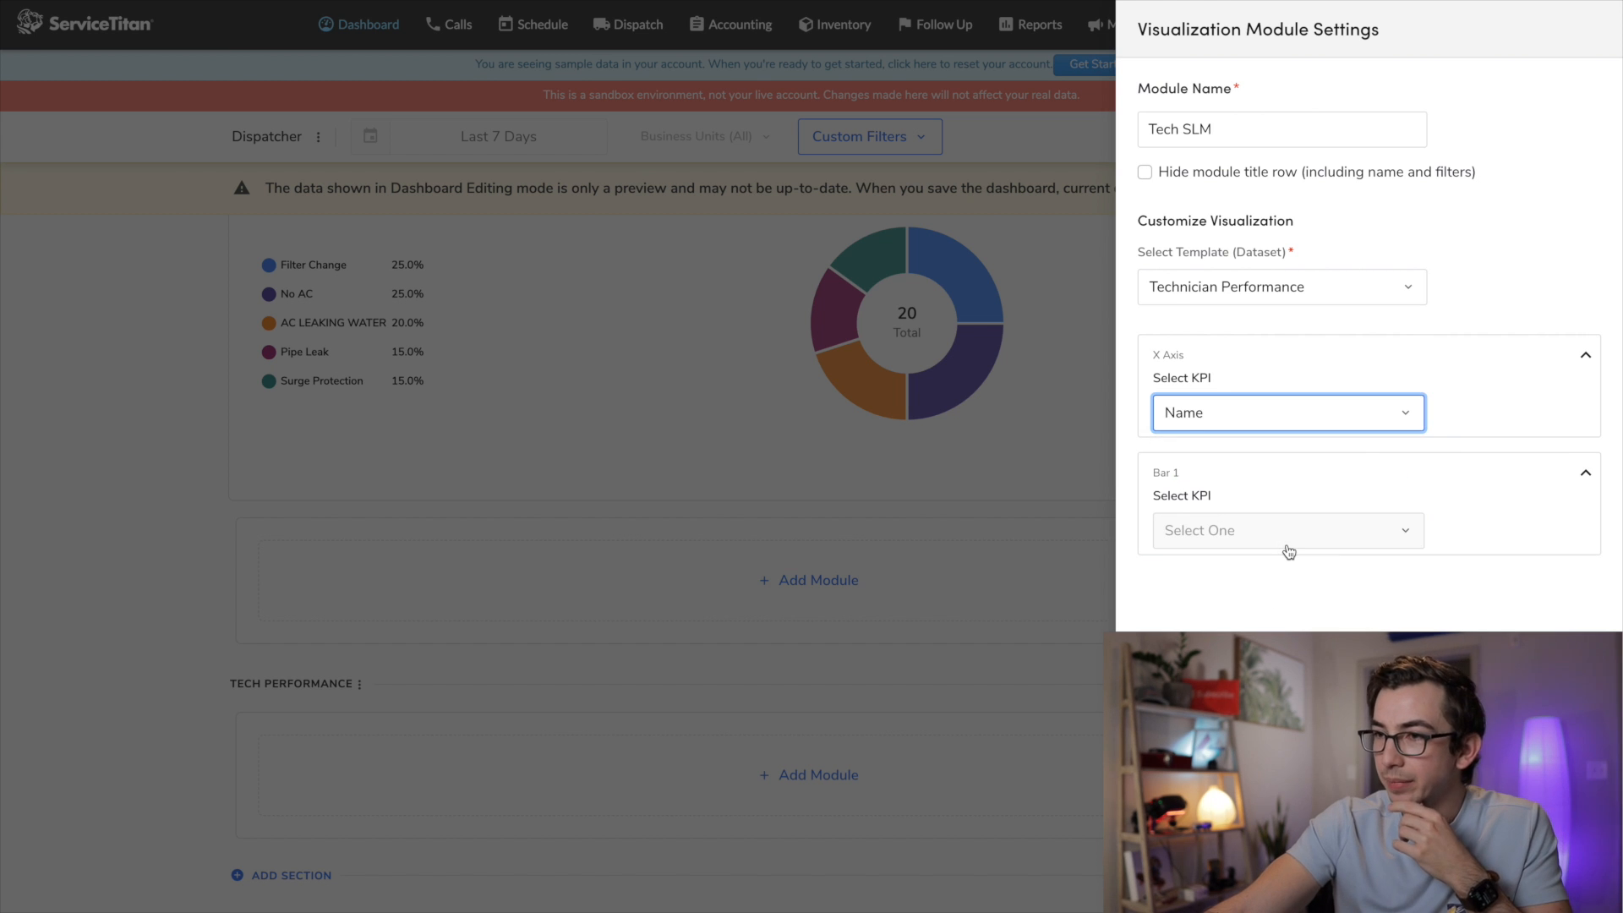
# Add the Tech SLM chart with SLM Conversion Rate as Bar 1, and inspect the technicians' bars.
pyautogui.click(1297, 528)
pyautogui.write('sl')
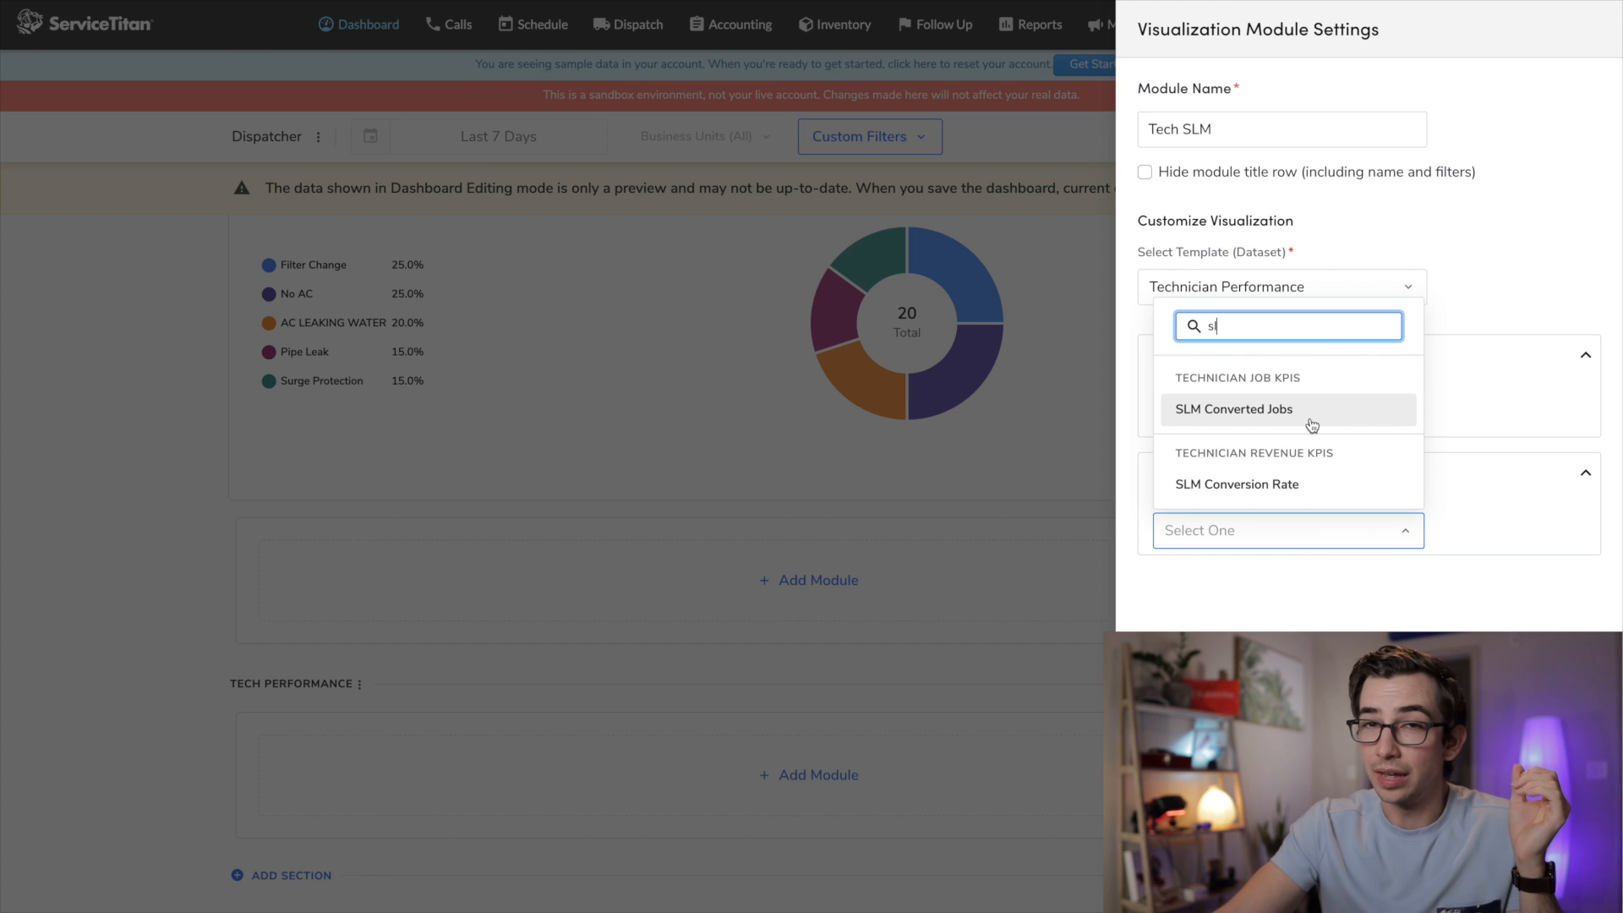
pyautogui.click(1237, 483)
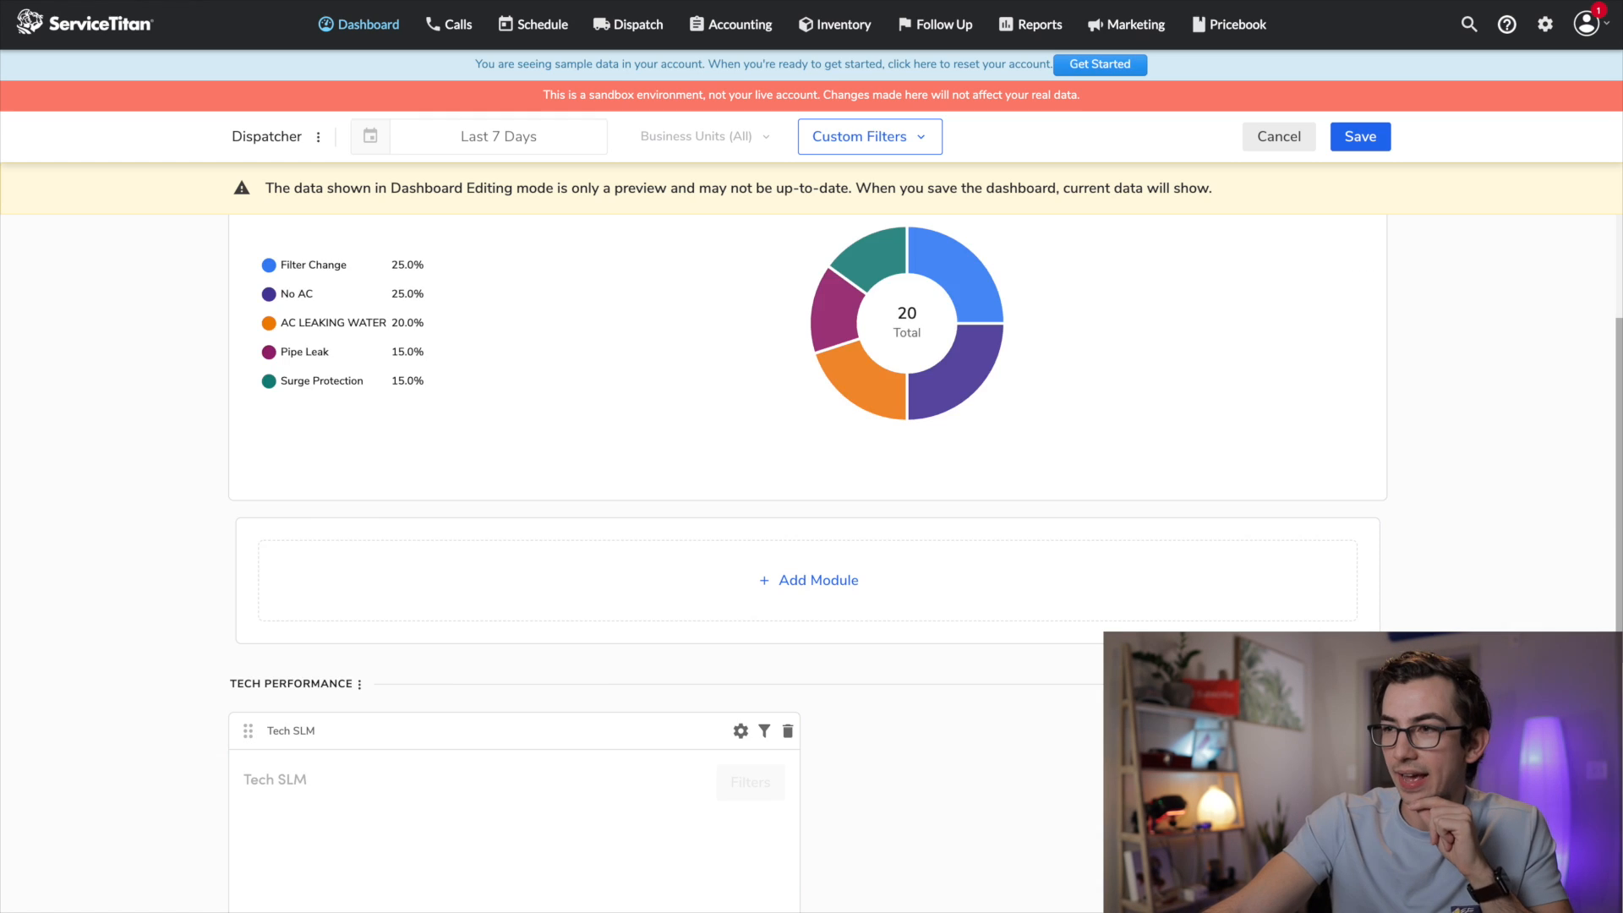
pyautogui.scroll(-5, 935, 707)
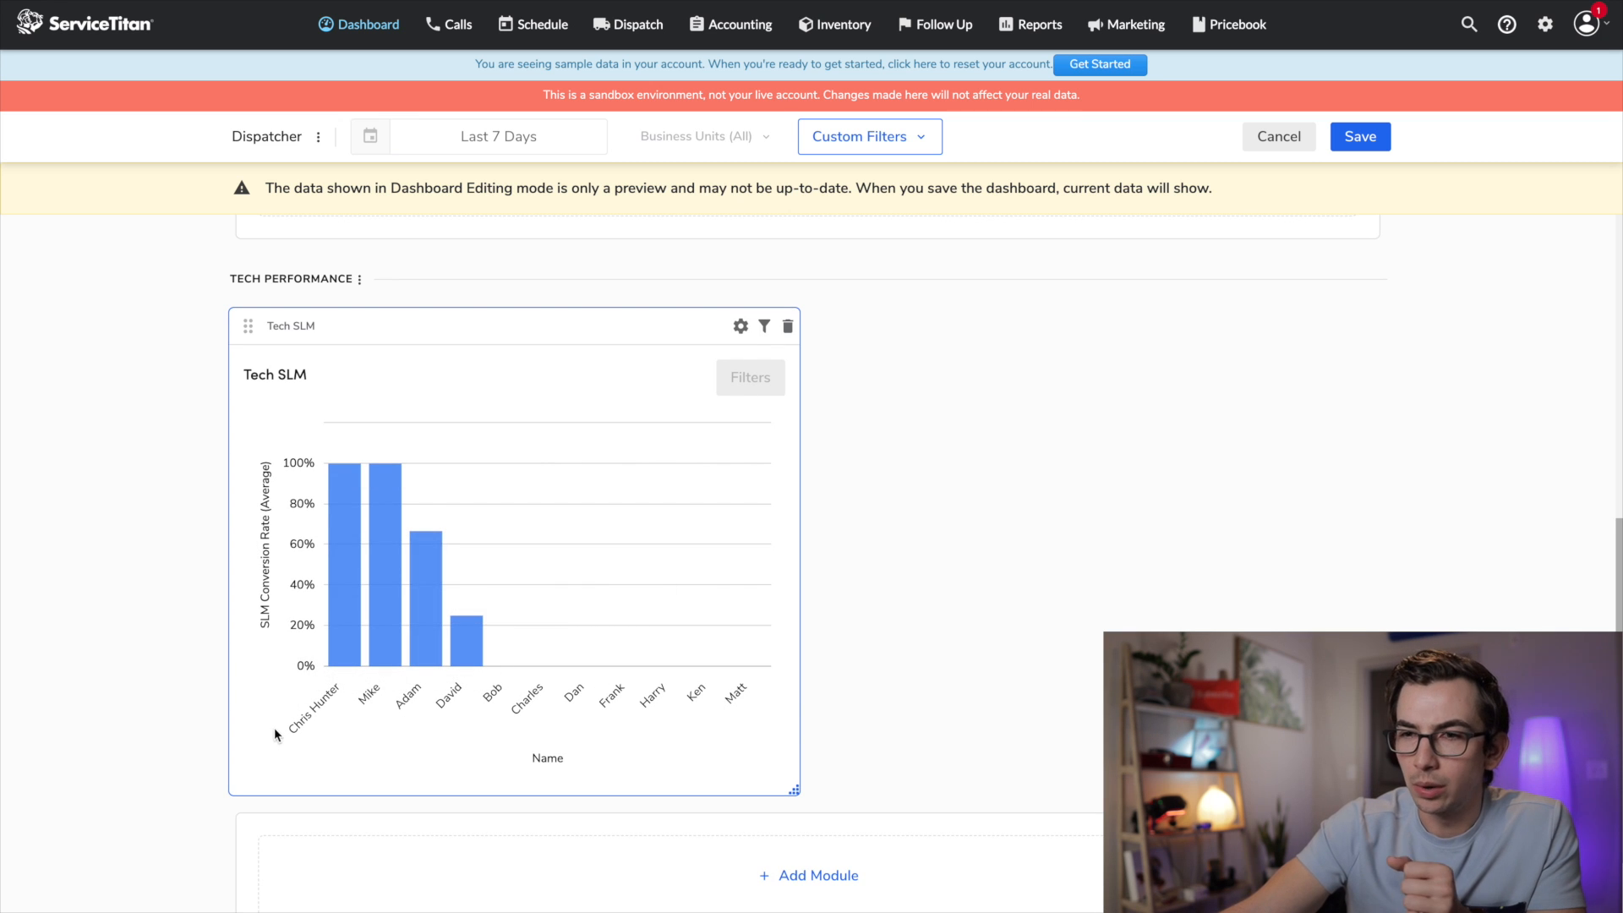
pyautogui.moveTo(370, 631)
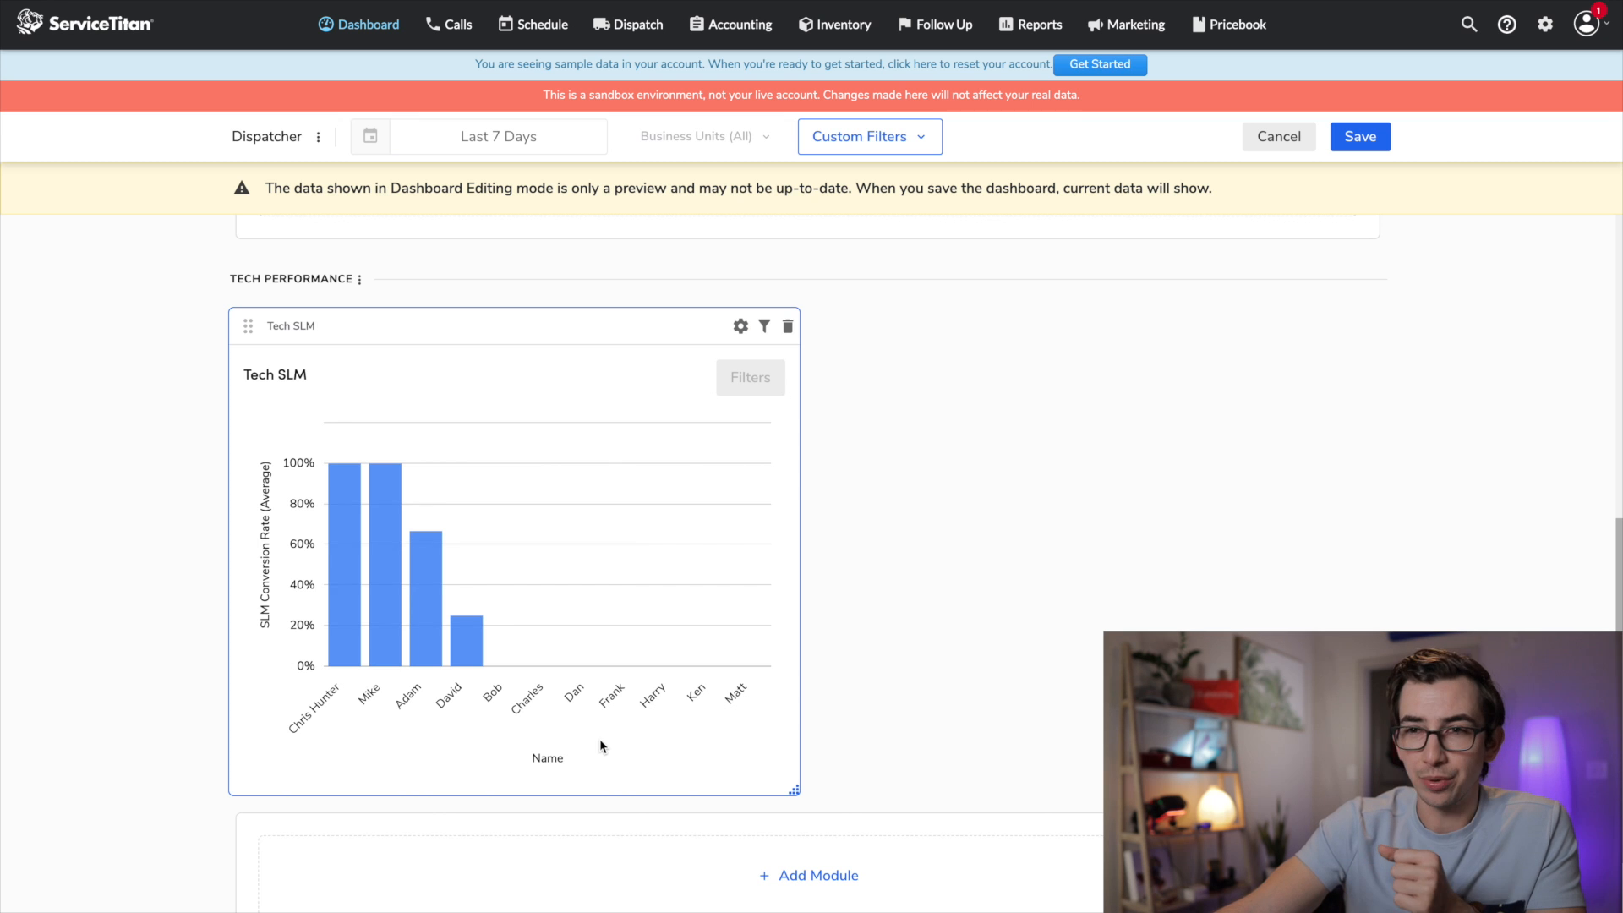
pyautogui.moveTo(347, 656)
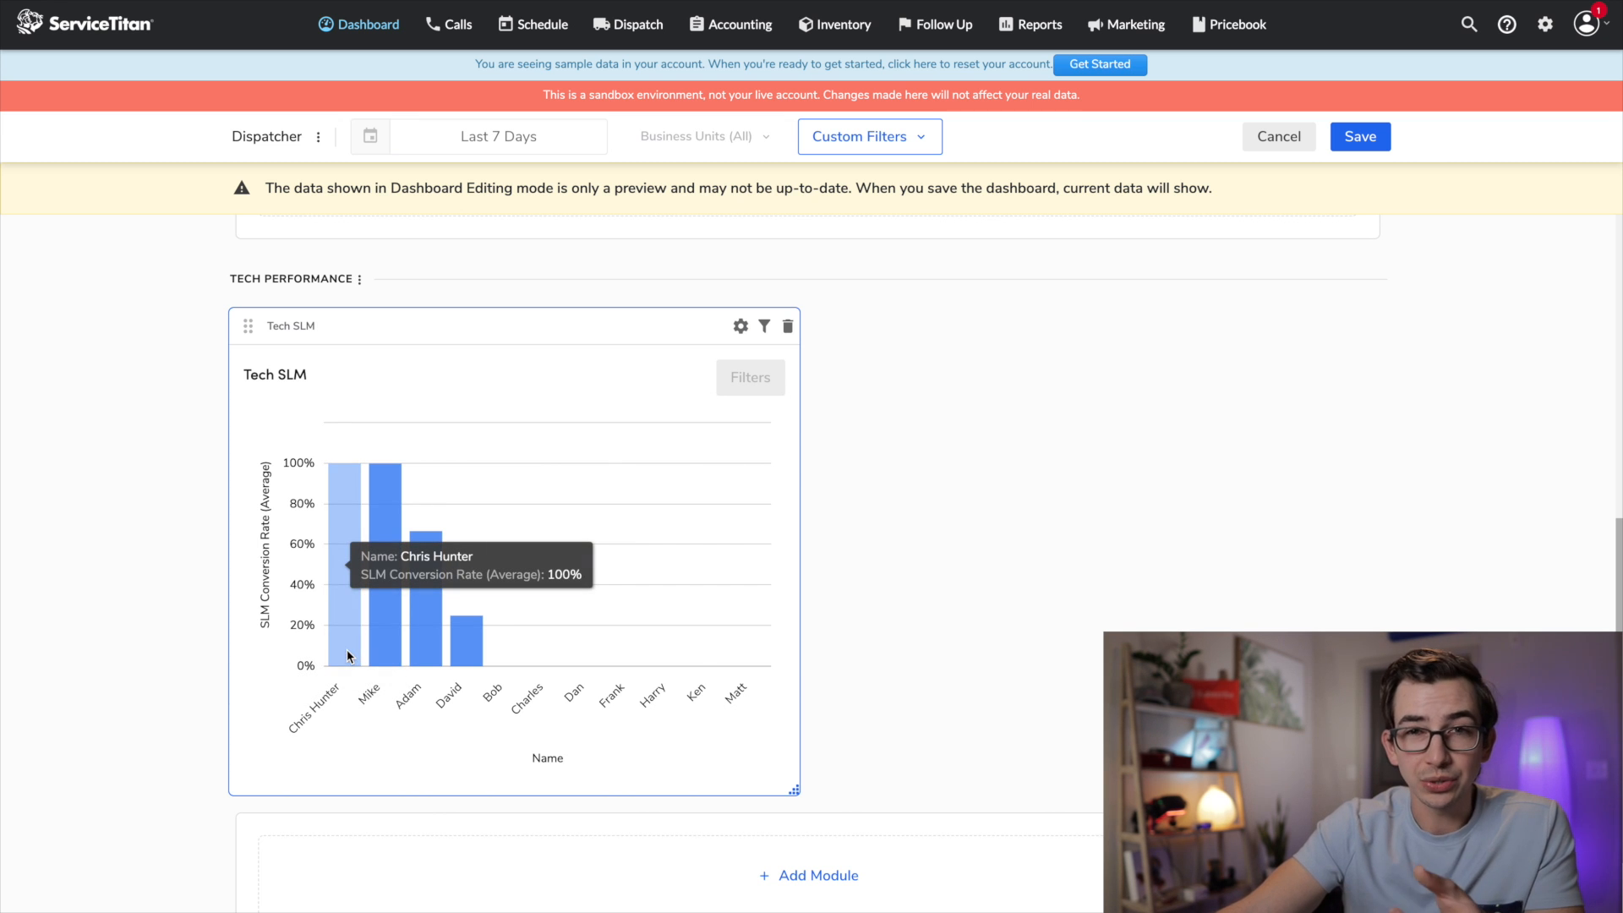
pyautogui.moveTo(475, 665)
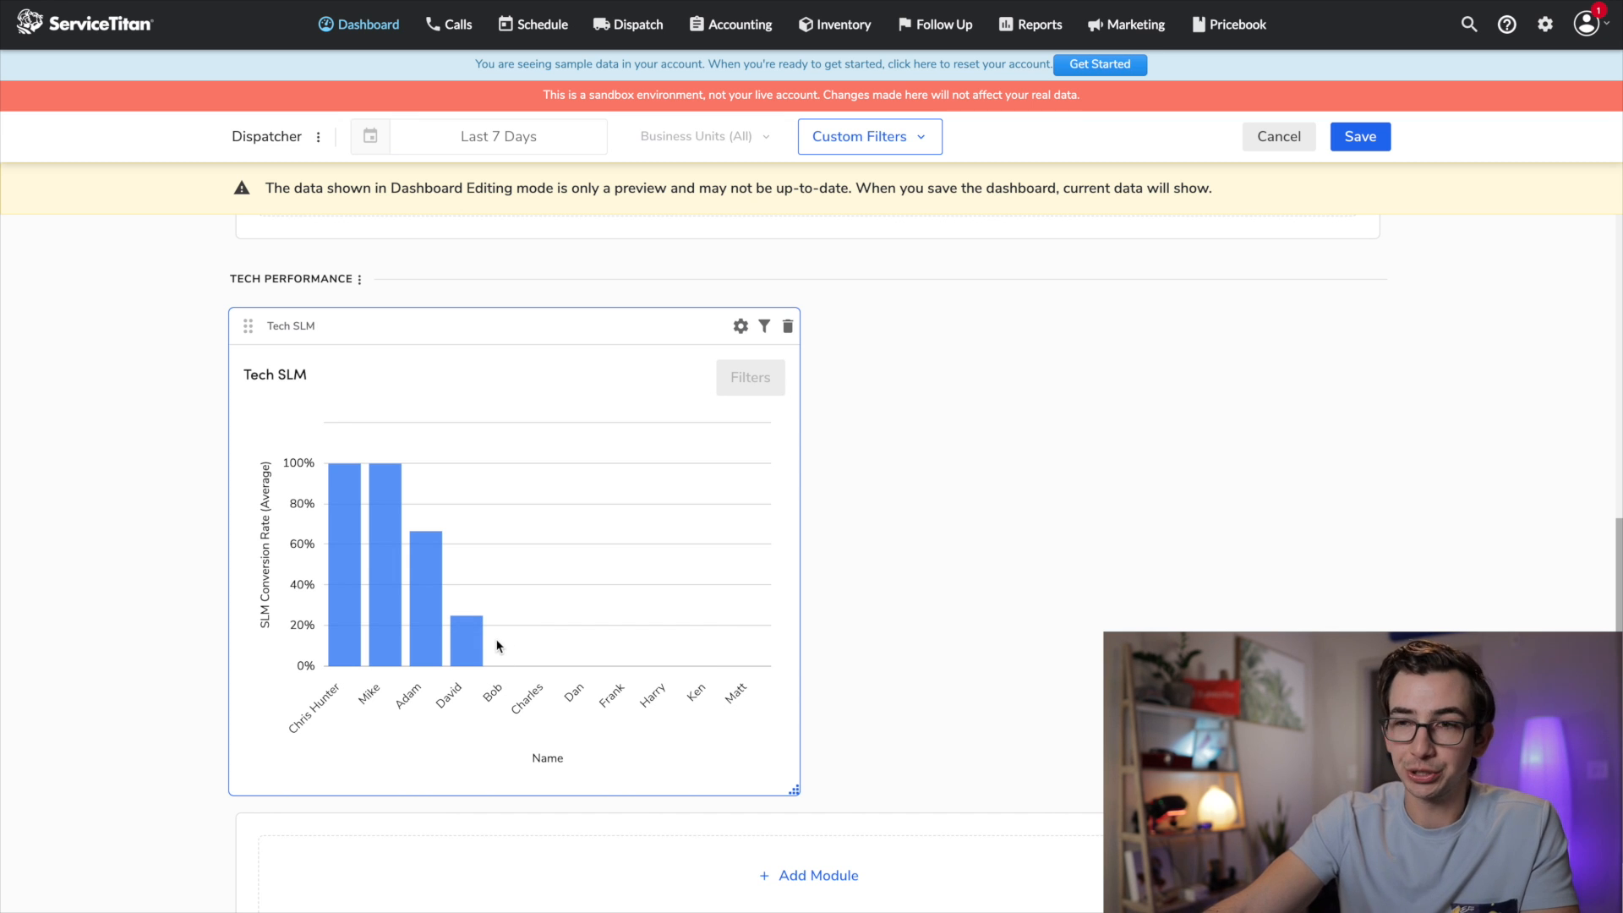
pyautogui.scroll(1, 665, 726)
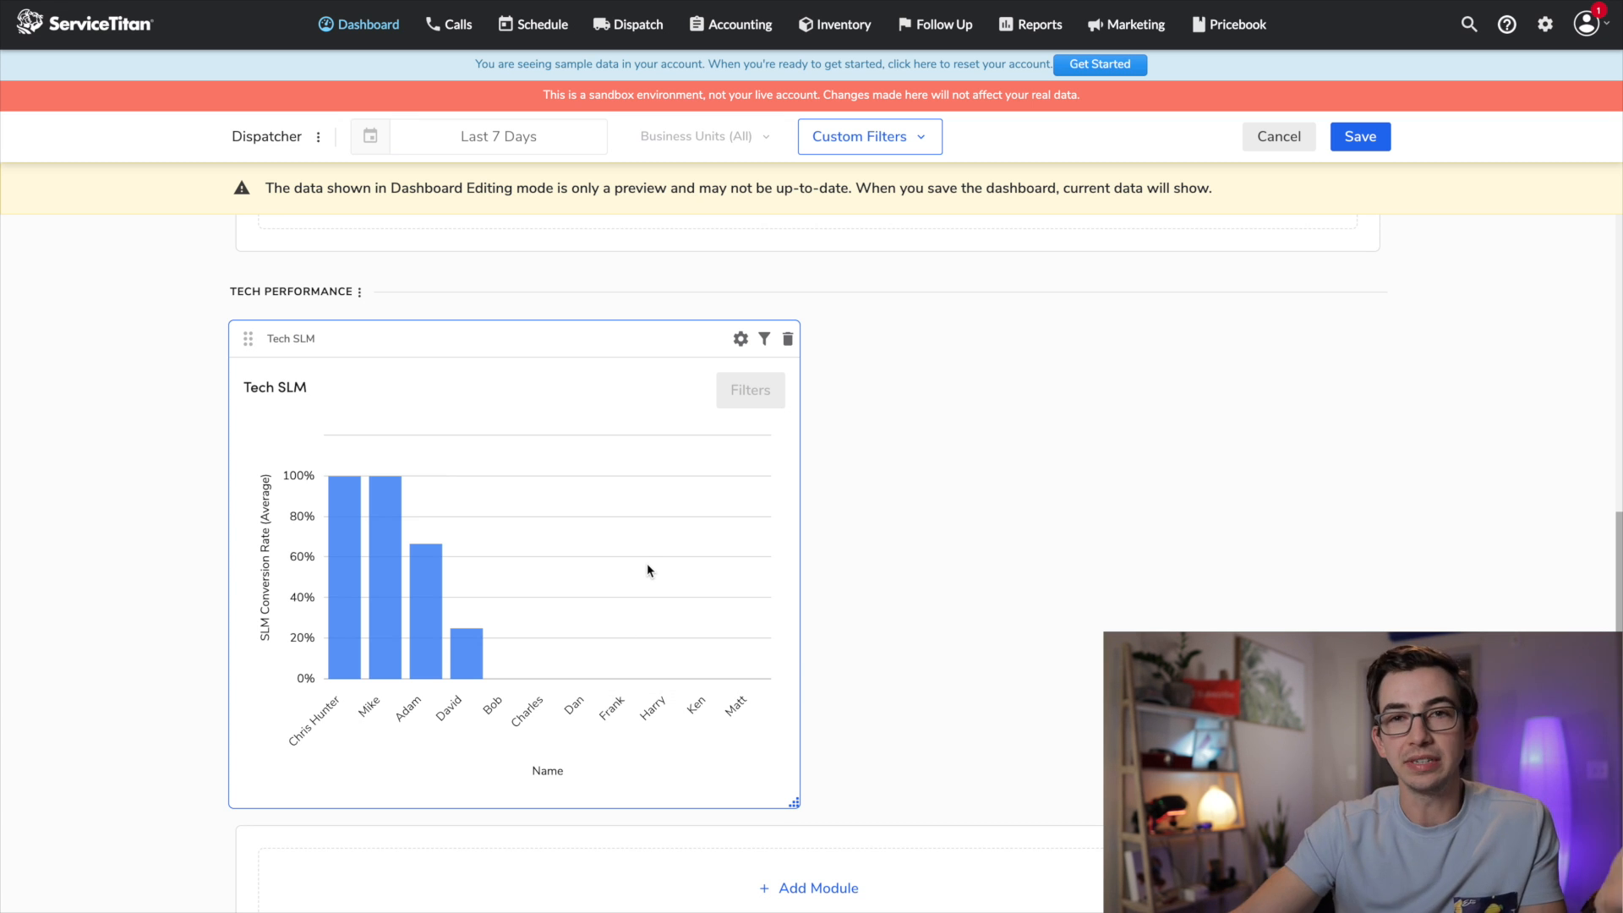
# Add a "Simple bar chart" visualization module named "Tech Revenue" to the Tech Performance section.
pyautogui.click(824, 889)
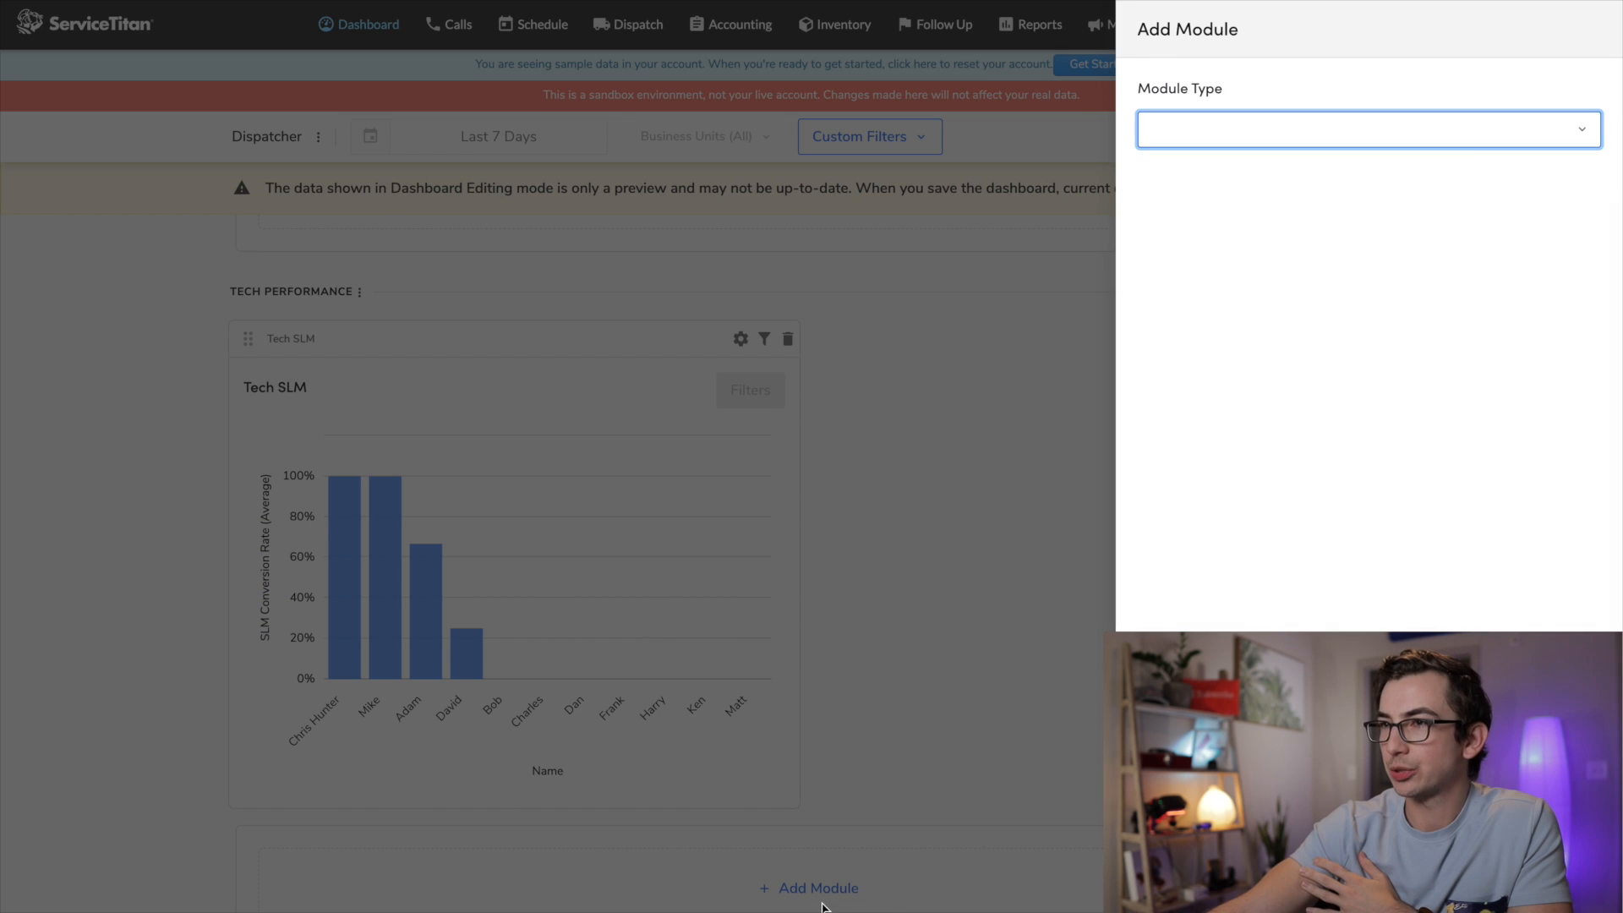
pyautogui.click(1471, 136)
pyautogui.click(1275, 243)
pyautogui.click(1433, 382)
pyautogui.click(1568, 883)
pyautogui.tripleClick(1209, 130)
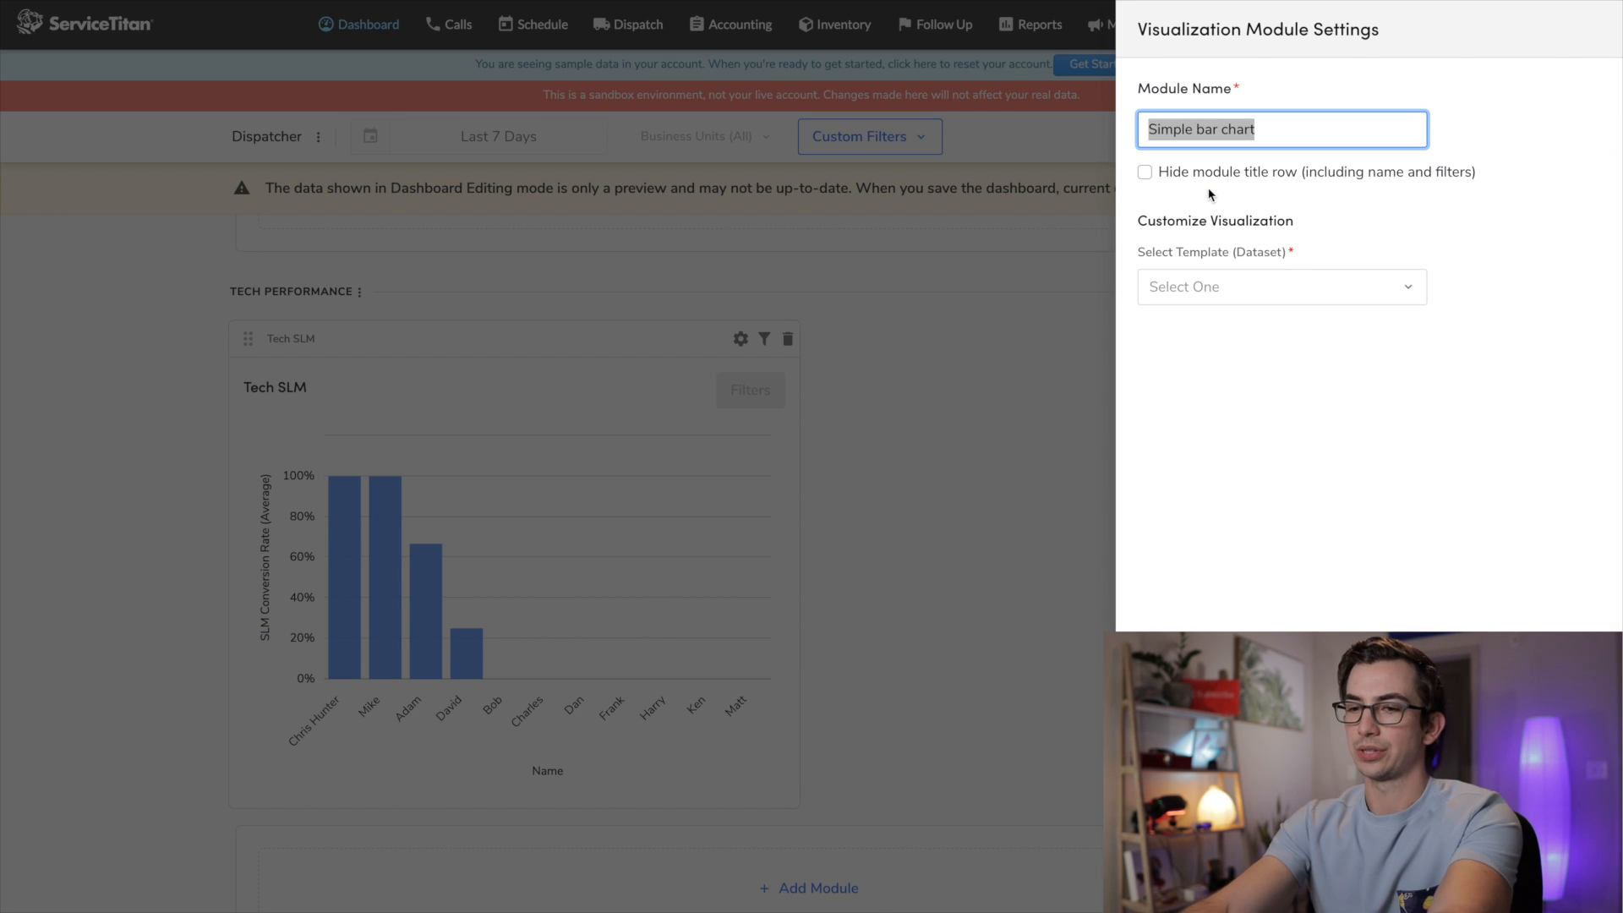
pyautogui.write('Tech Revenue')
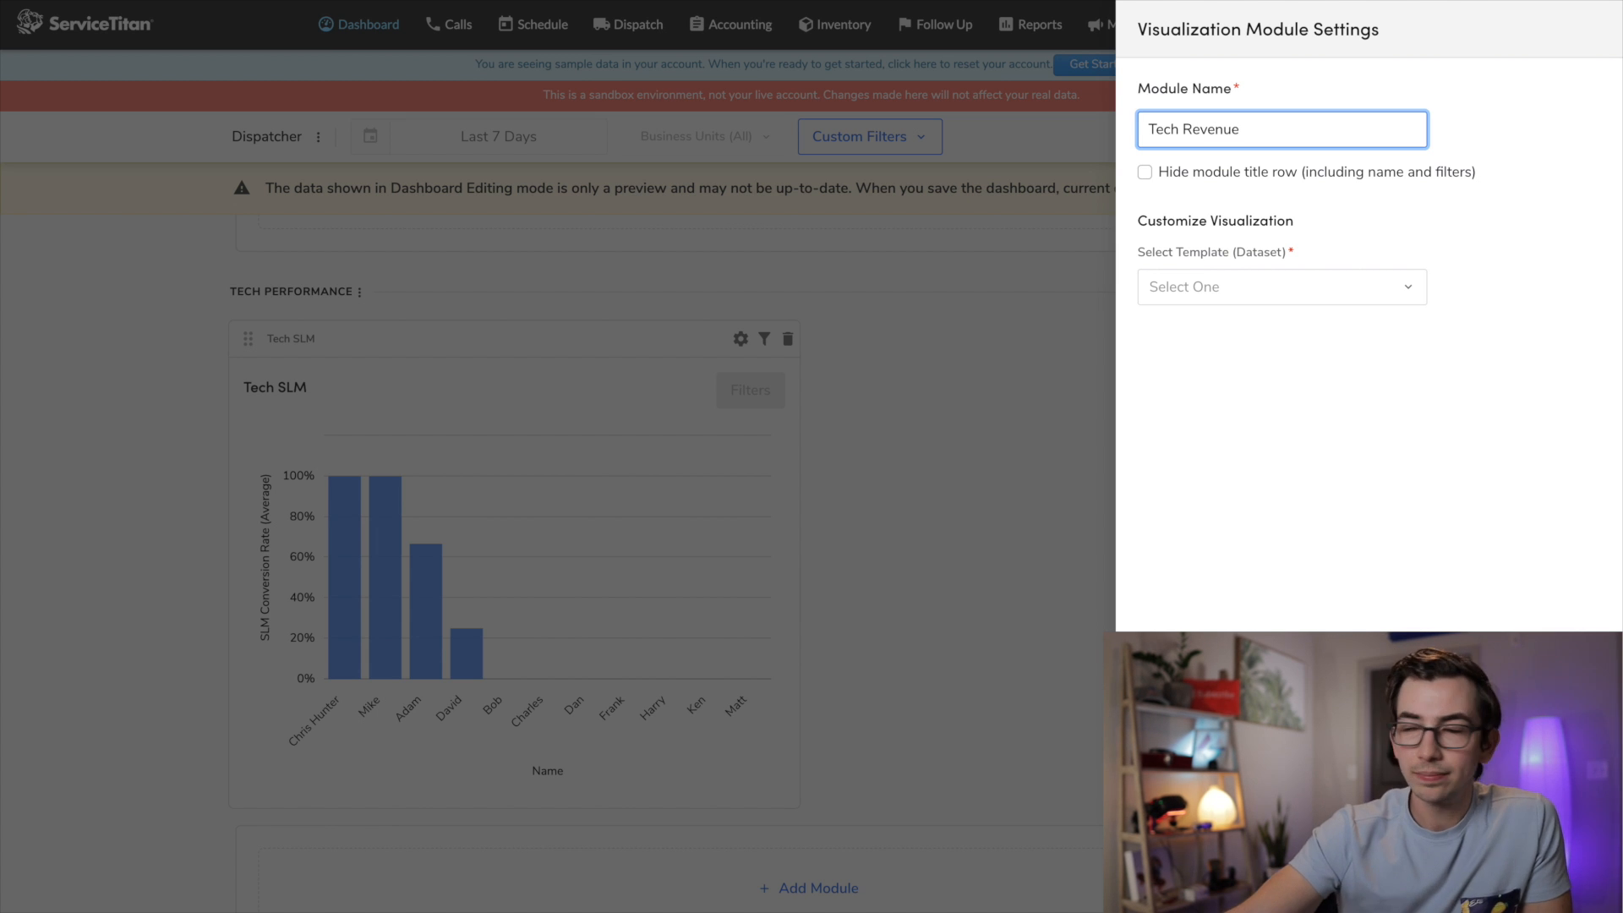
# Base the Tech Revenue chart on the Technician Performance dataset with Name on the X axis.
pyautogui.click(1282, 288)
pyautogui.write('tech')
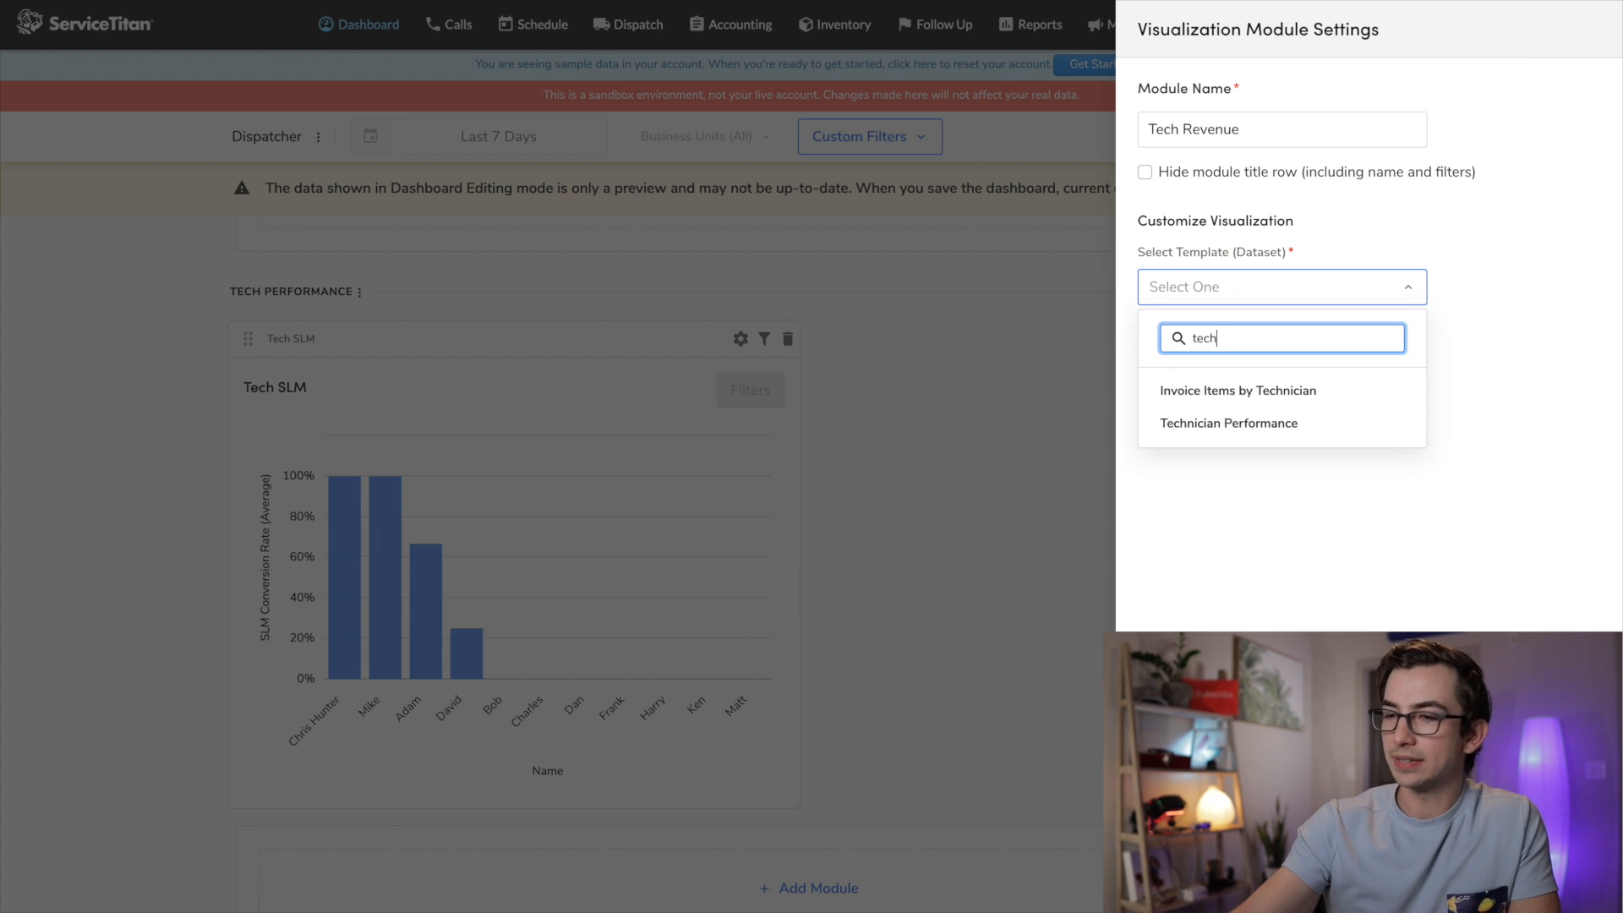
pyautogui.click(1224, 420)
pyautogui.click(1221, 558)
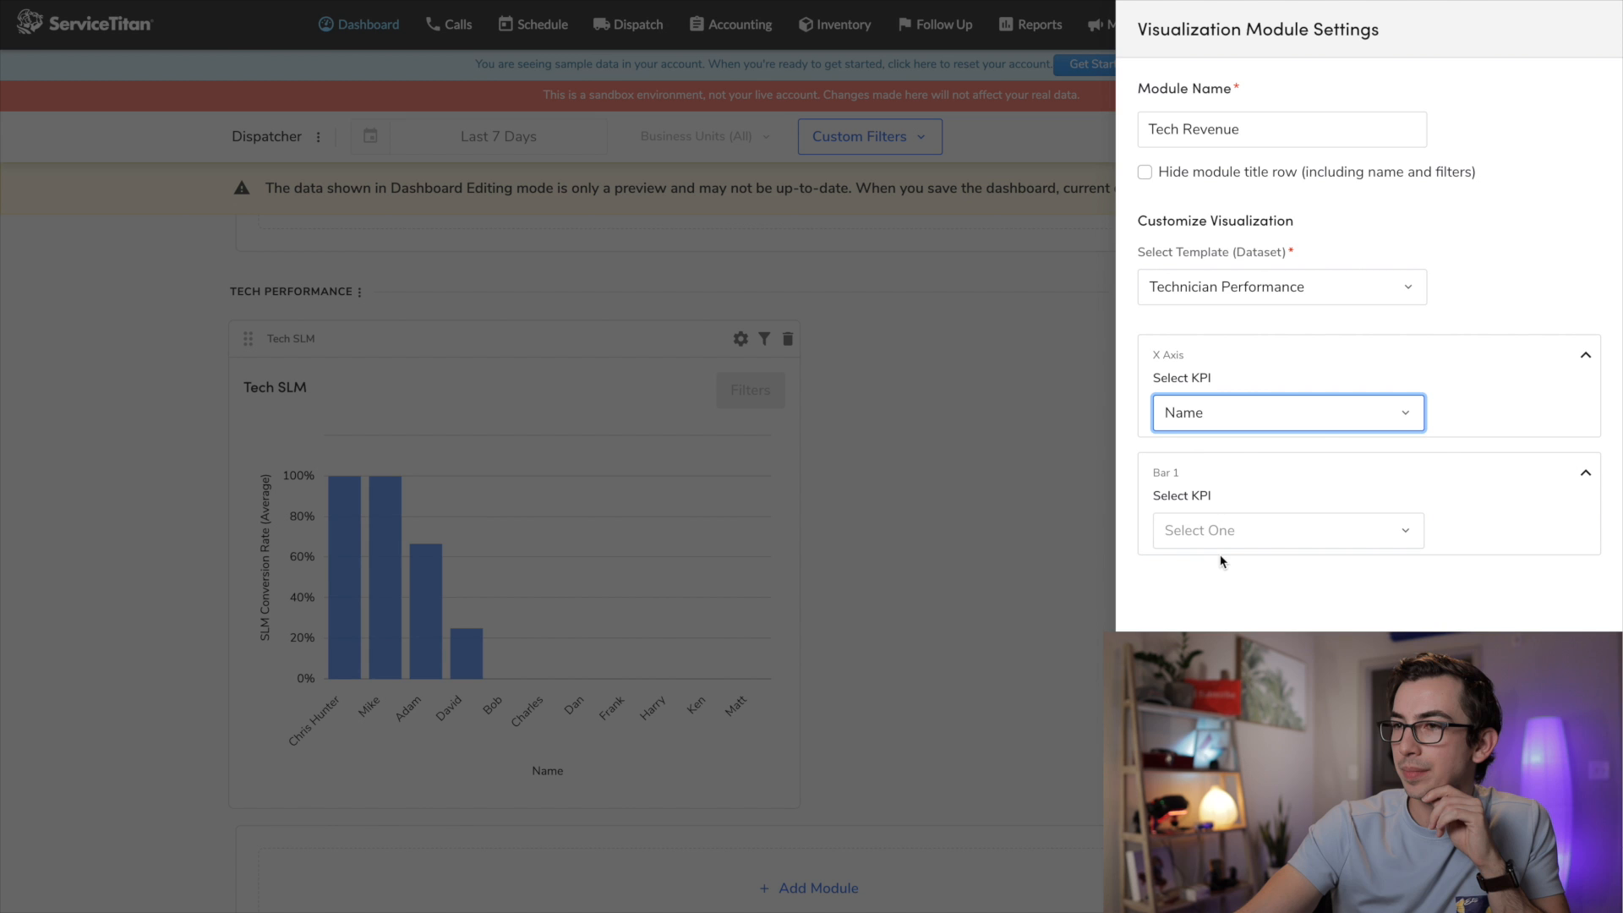
# Use Completed Revenue as Bar 1 and add the Tech Revenue chart to the dashboard.
pyautogui.click(1232, 544)
pyautogui.write('rev')
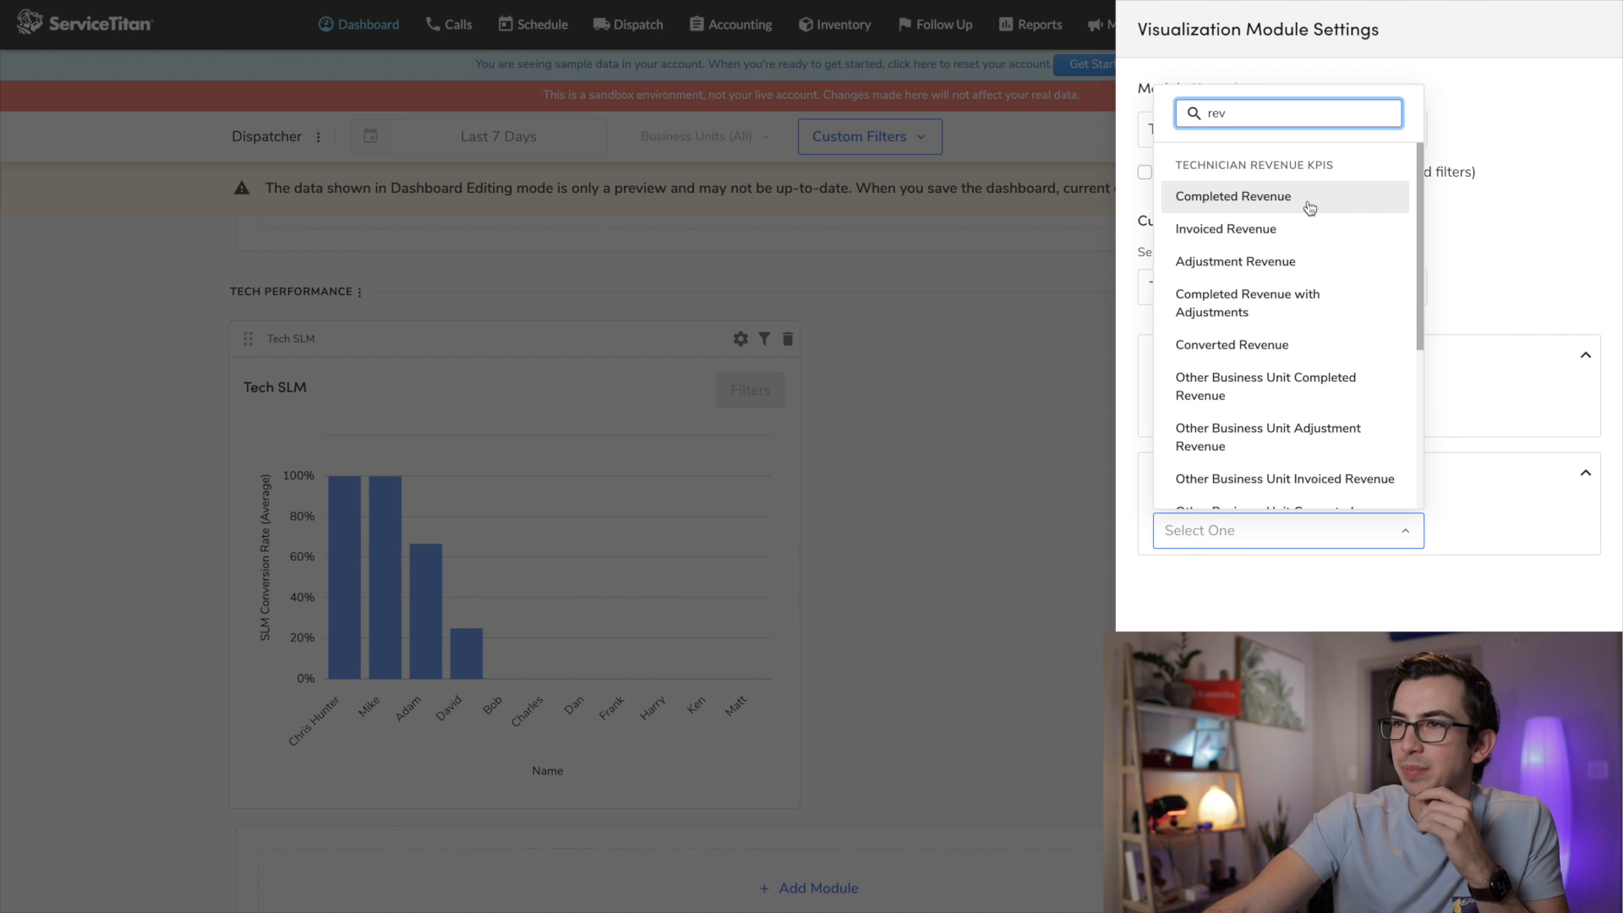
pyautogui.click(1298, 202)
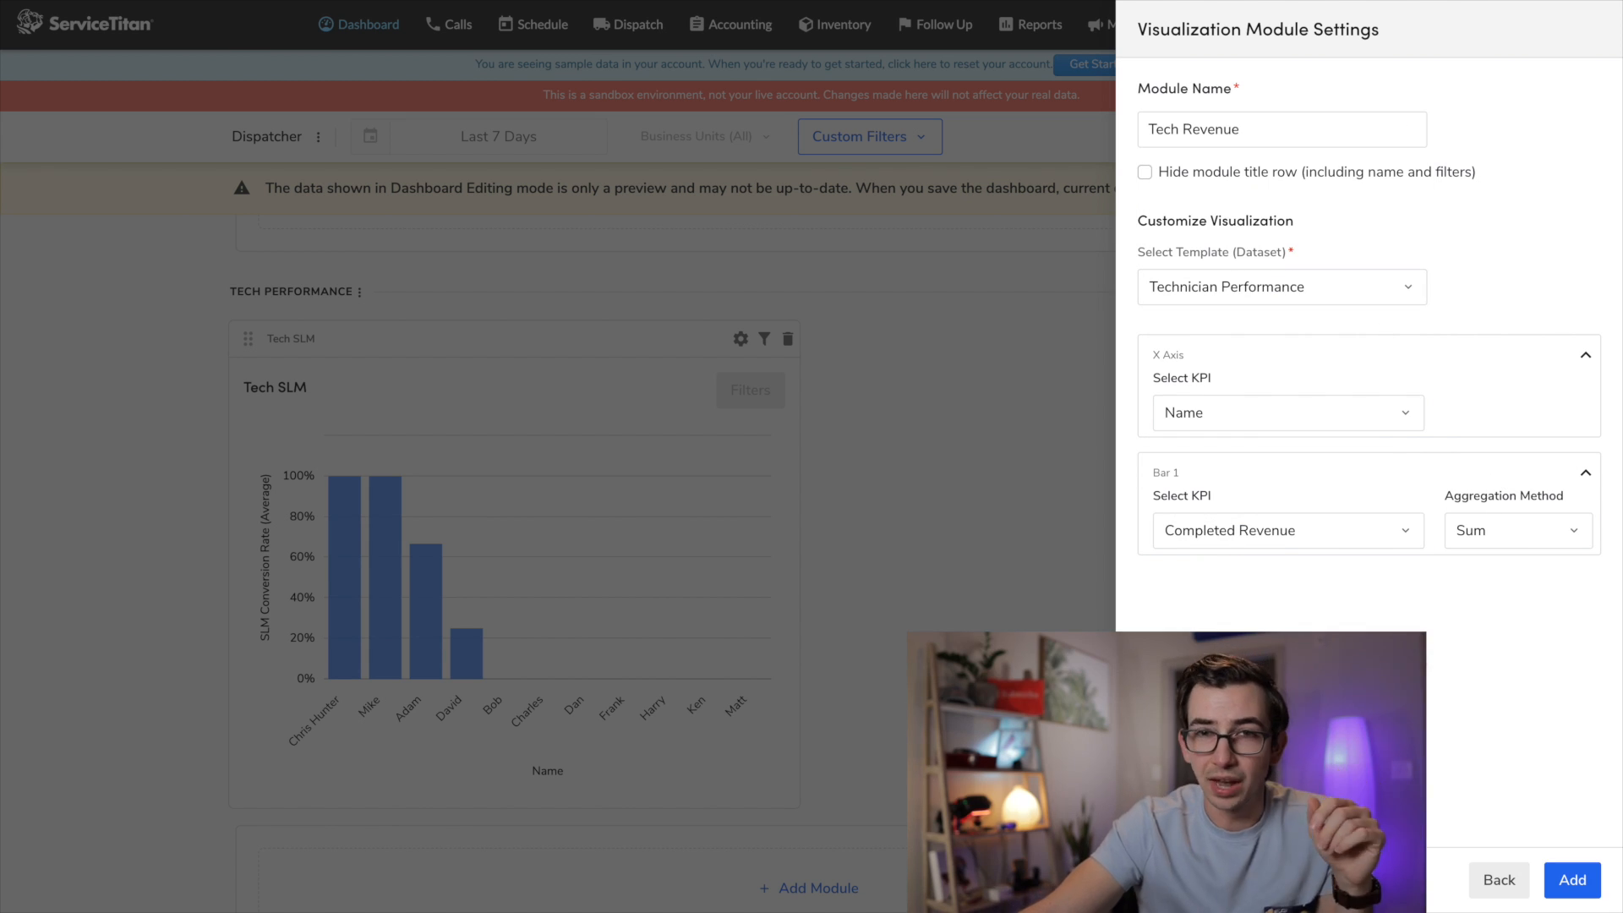
pyautogui.click(1572, 880)
# Place the Tech Revenue chart beside Tech SLM and move the Tech Performance section above Job Info.
pyautogui.scroll(1, 546, 531)
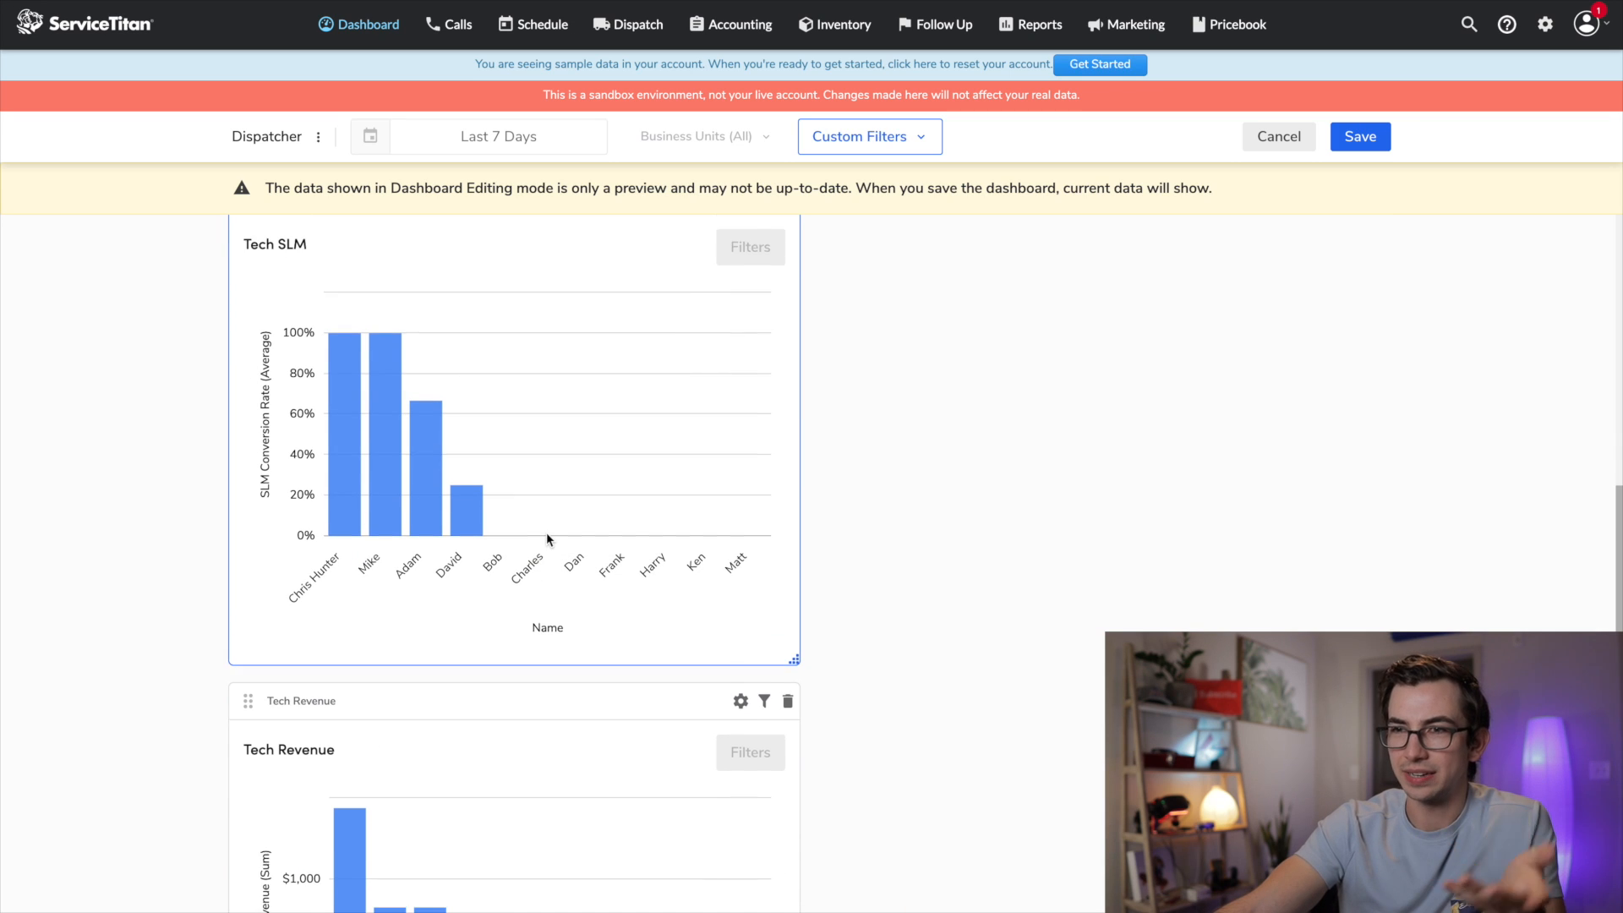
pyautogui.scroll(-2, 533, 550)
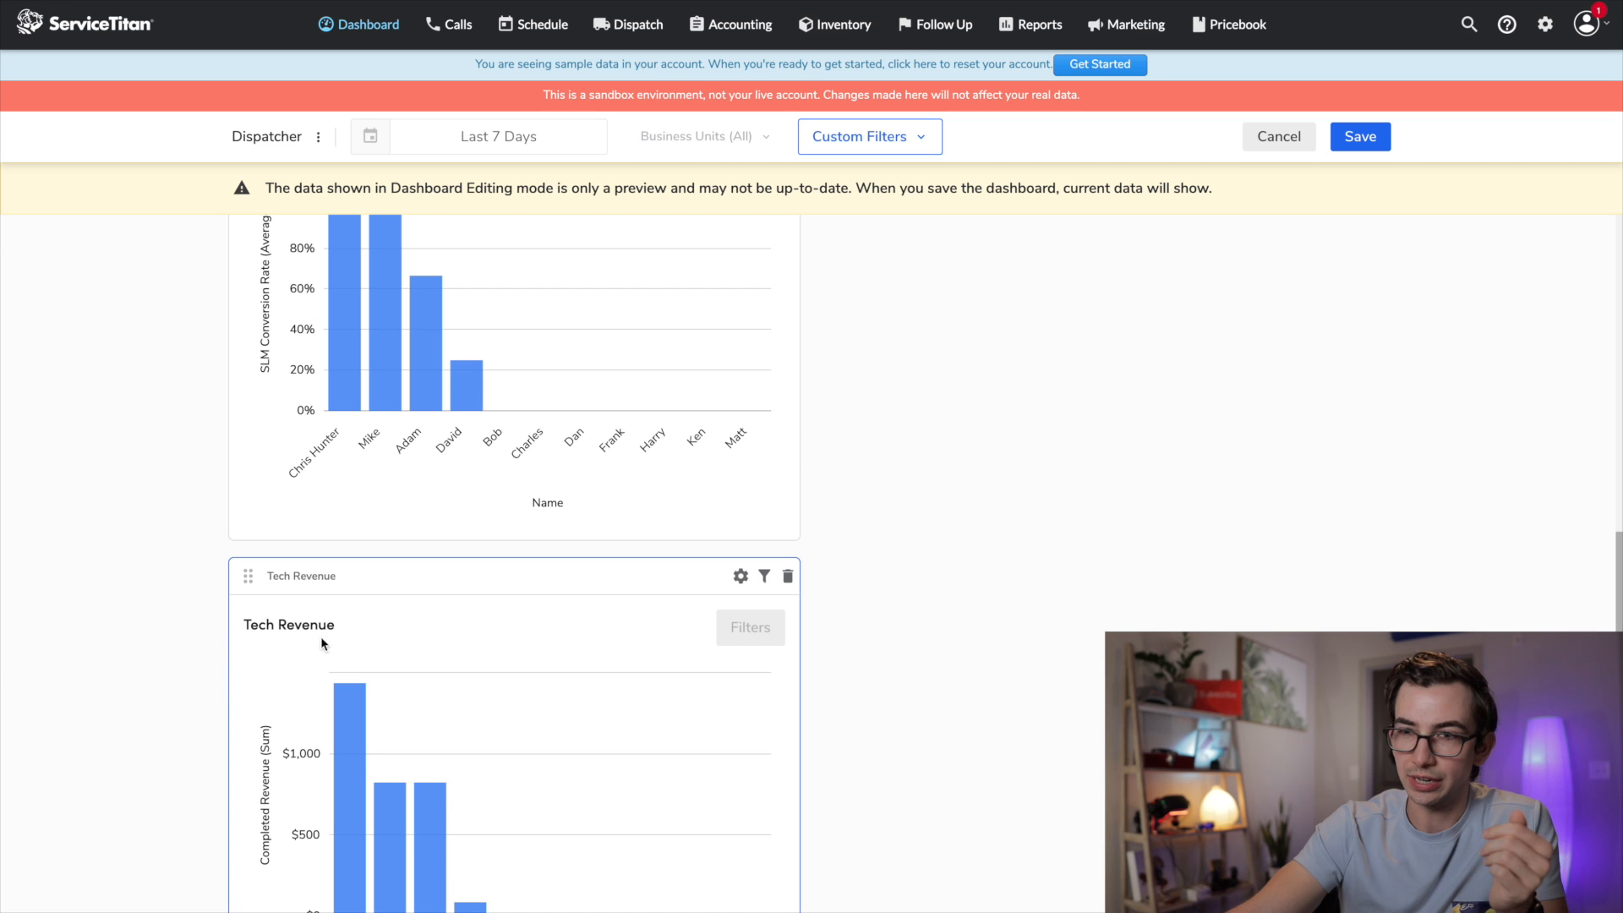
pyautogui.moveTo(251, 578); pyautogui.dragTo(841, 461)
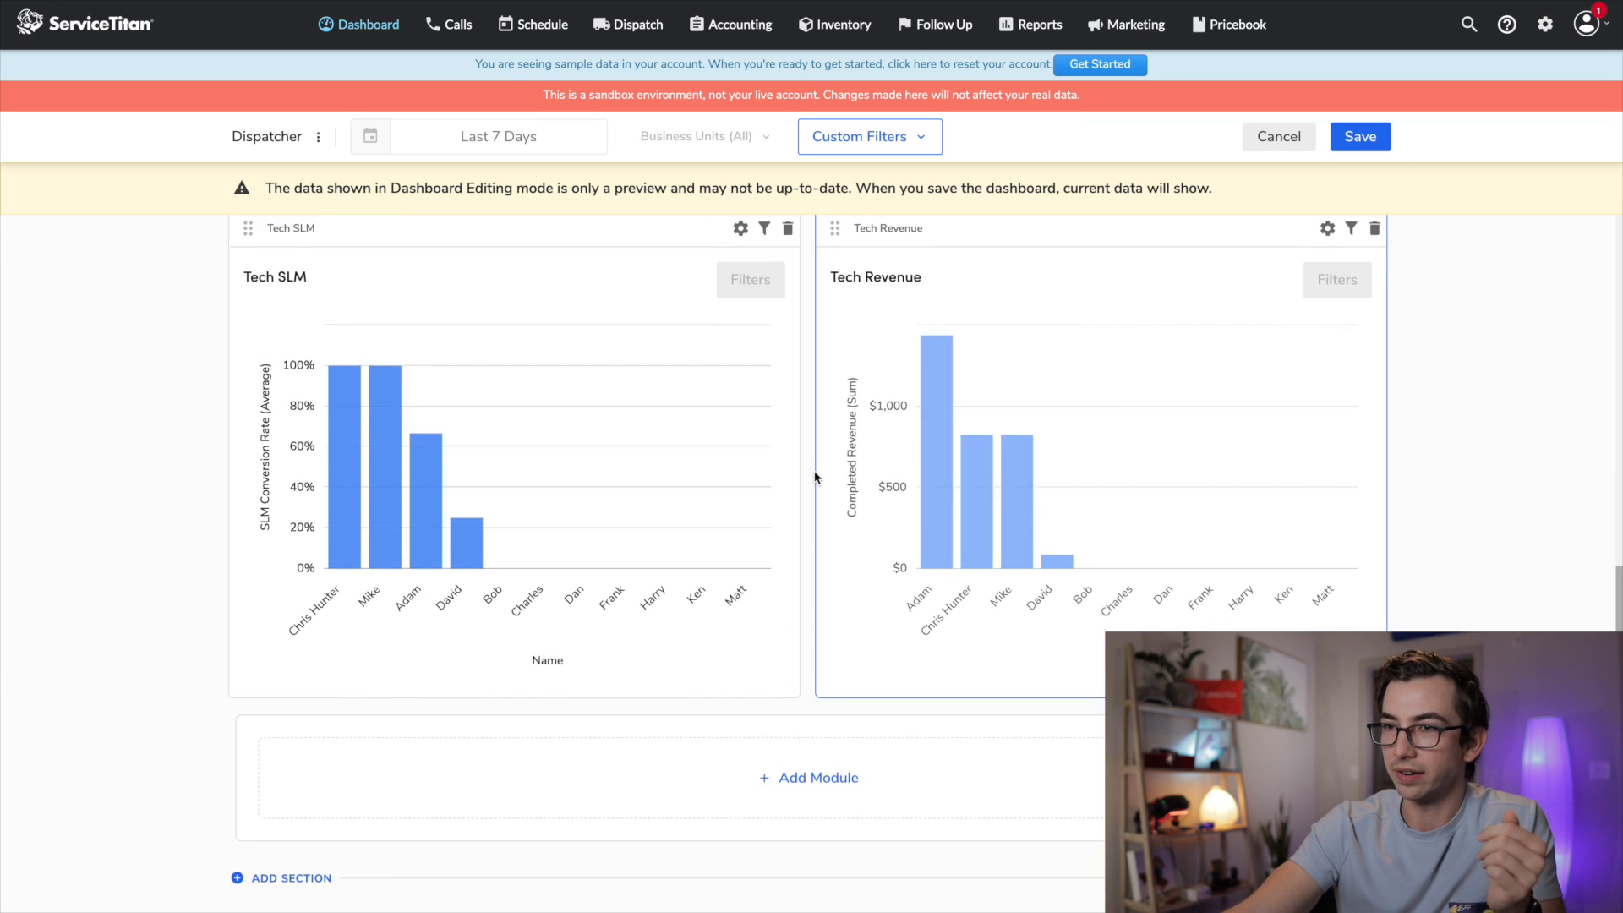
pyautogui.scroll(3, 813, 470)
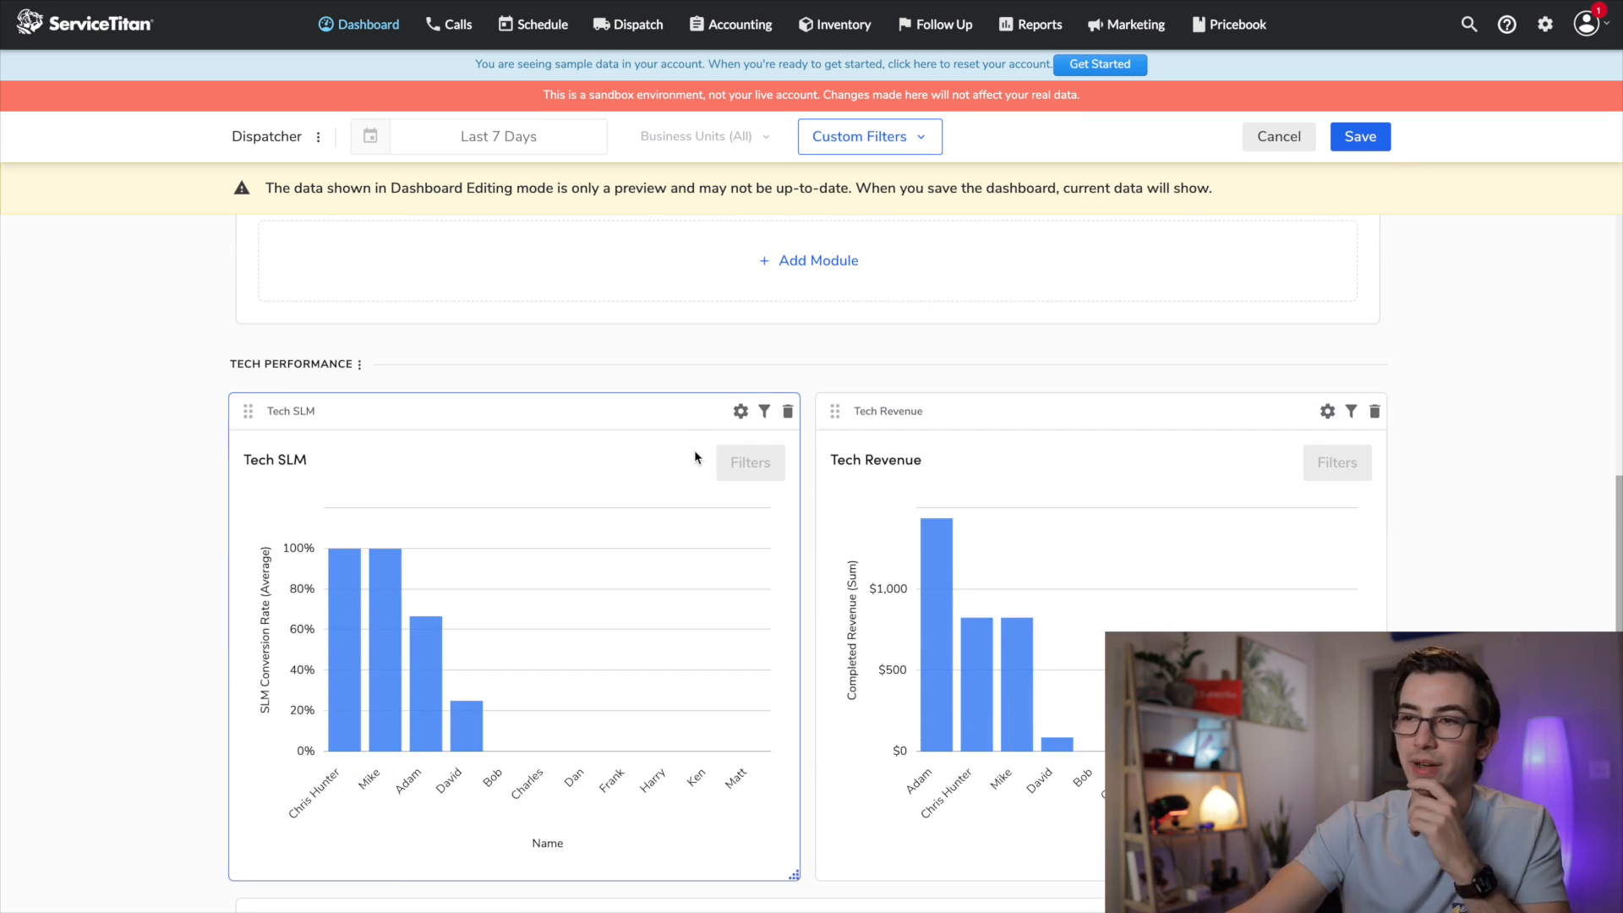
pyautogui.scroll(-2, 914, 473)
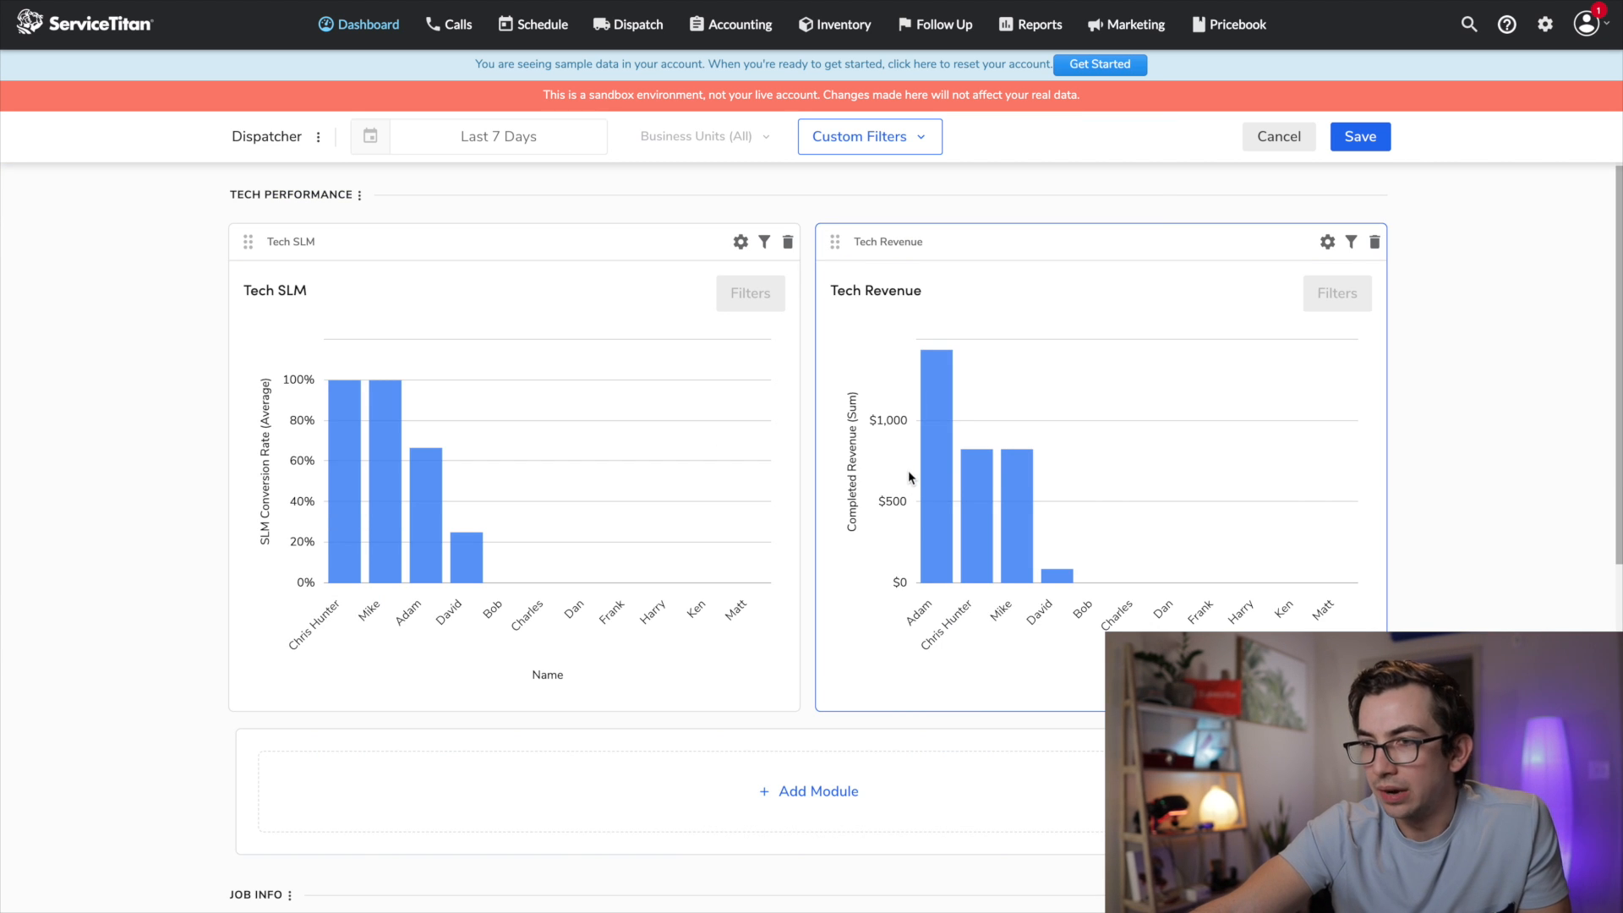
pyautogui.moveTo(910, 603)
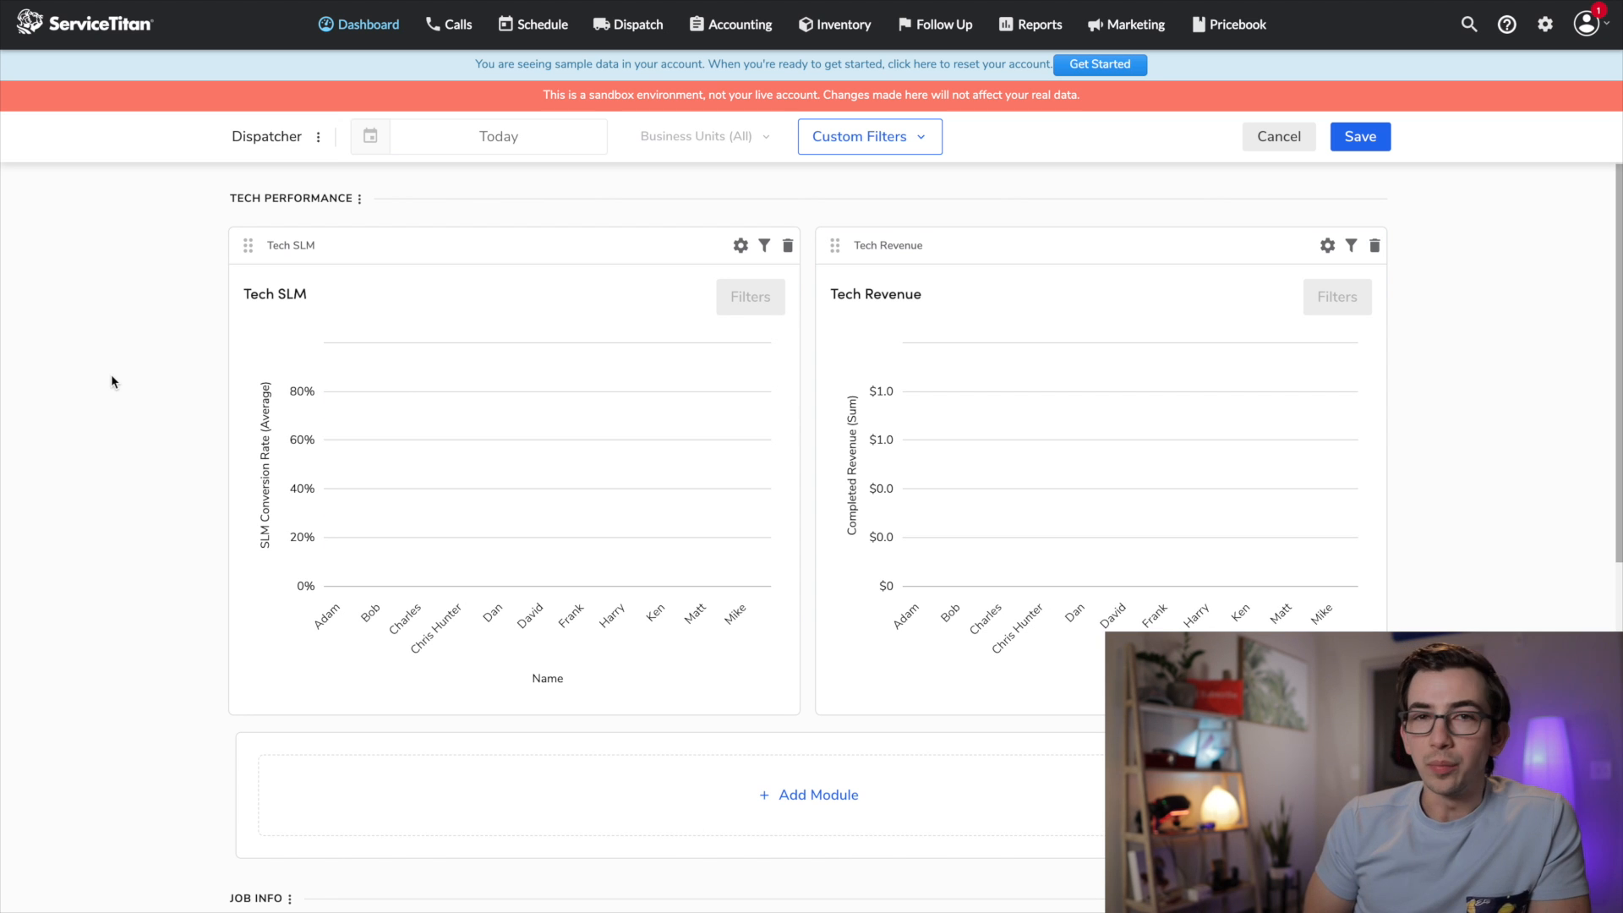
# Create a Horizontal Bars visualization module in Tech Performance, based on the Technician Performance dataset with Name on the Y axis.
pyautogui.click(696, 764)
pyautogui.click(1316, 239)
pyautogui.click(1455, 507)
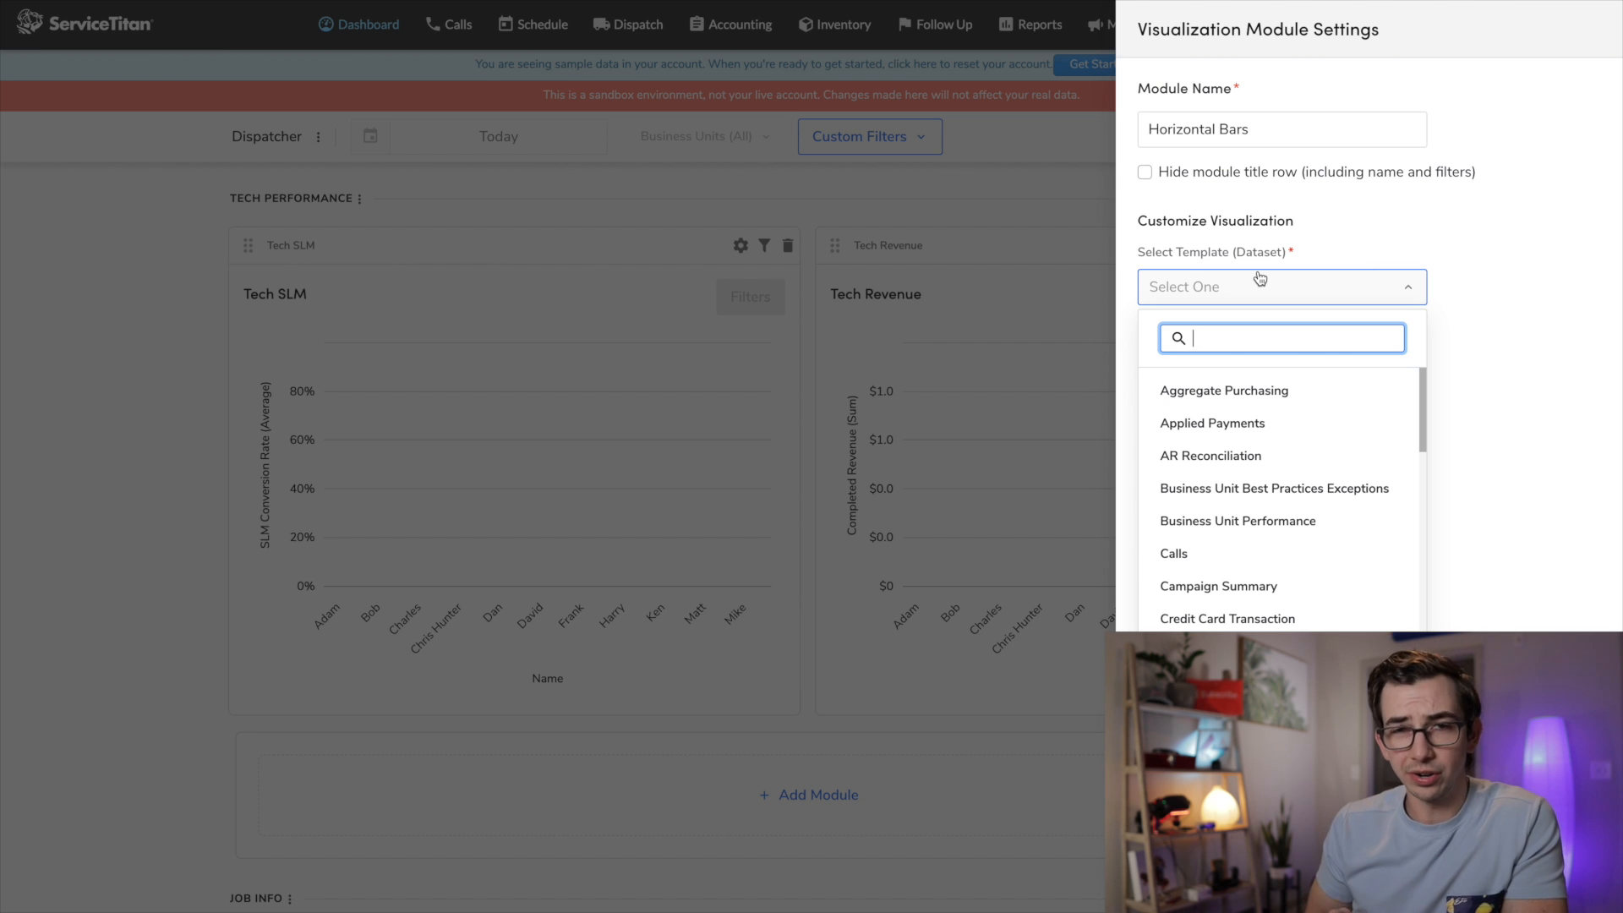
pyautogui.write('tech')
pyautogui.click(1217, 420)
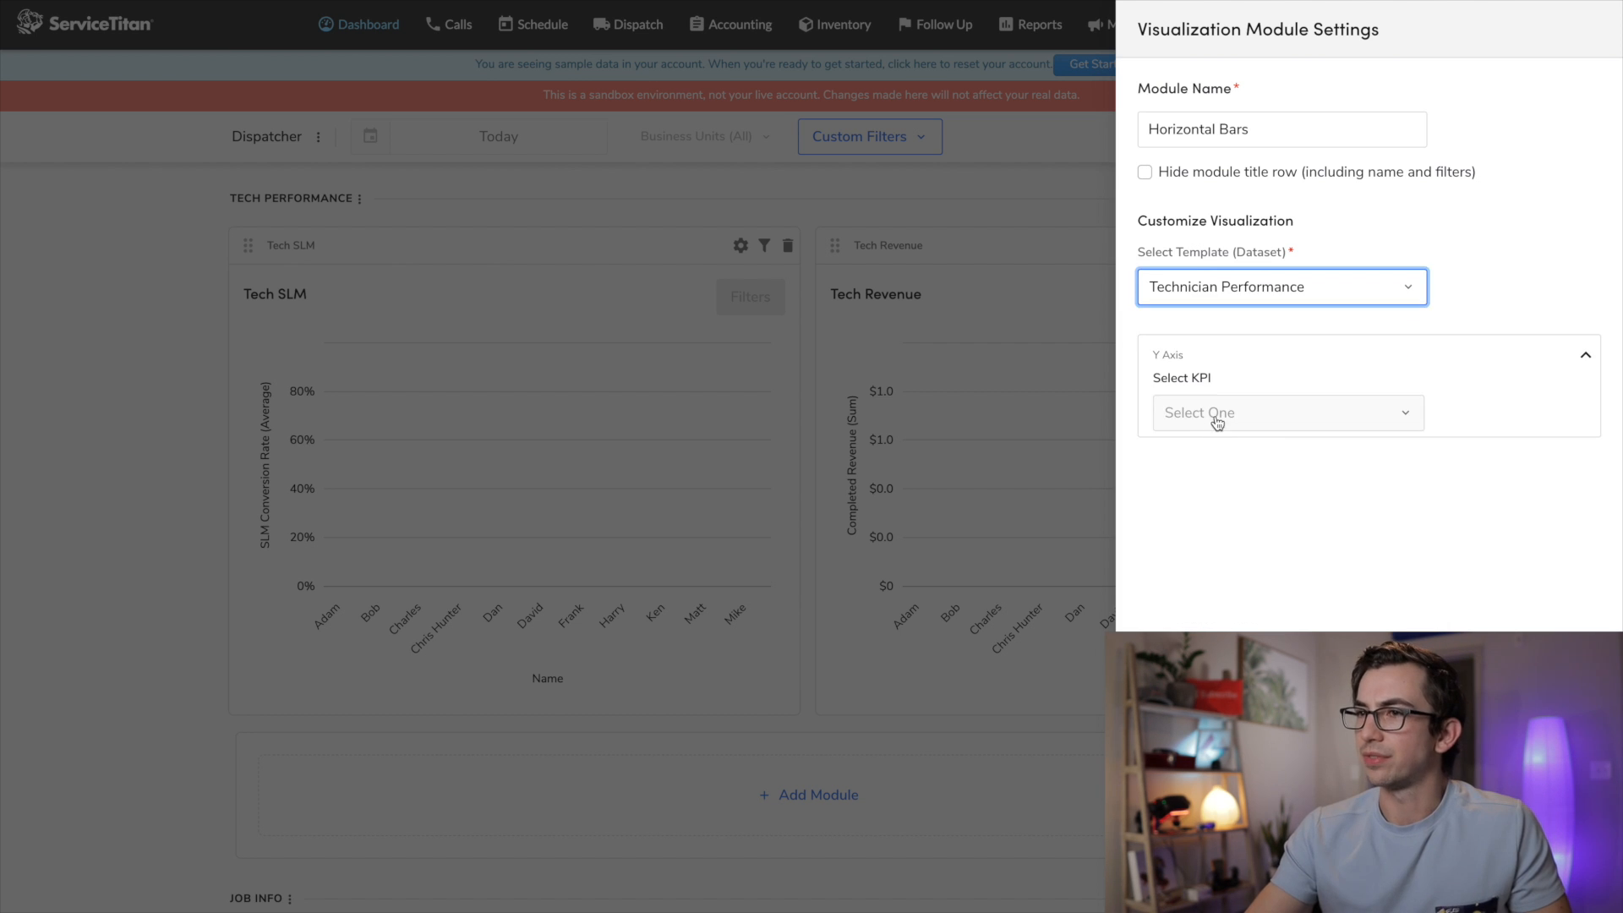
pyautogui.click(1217, 420)
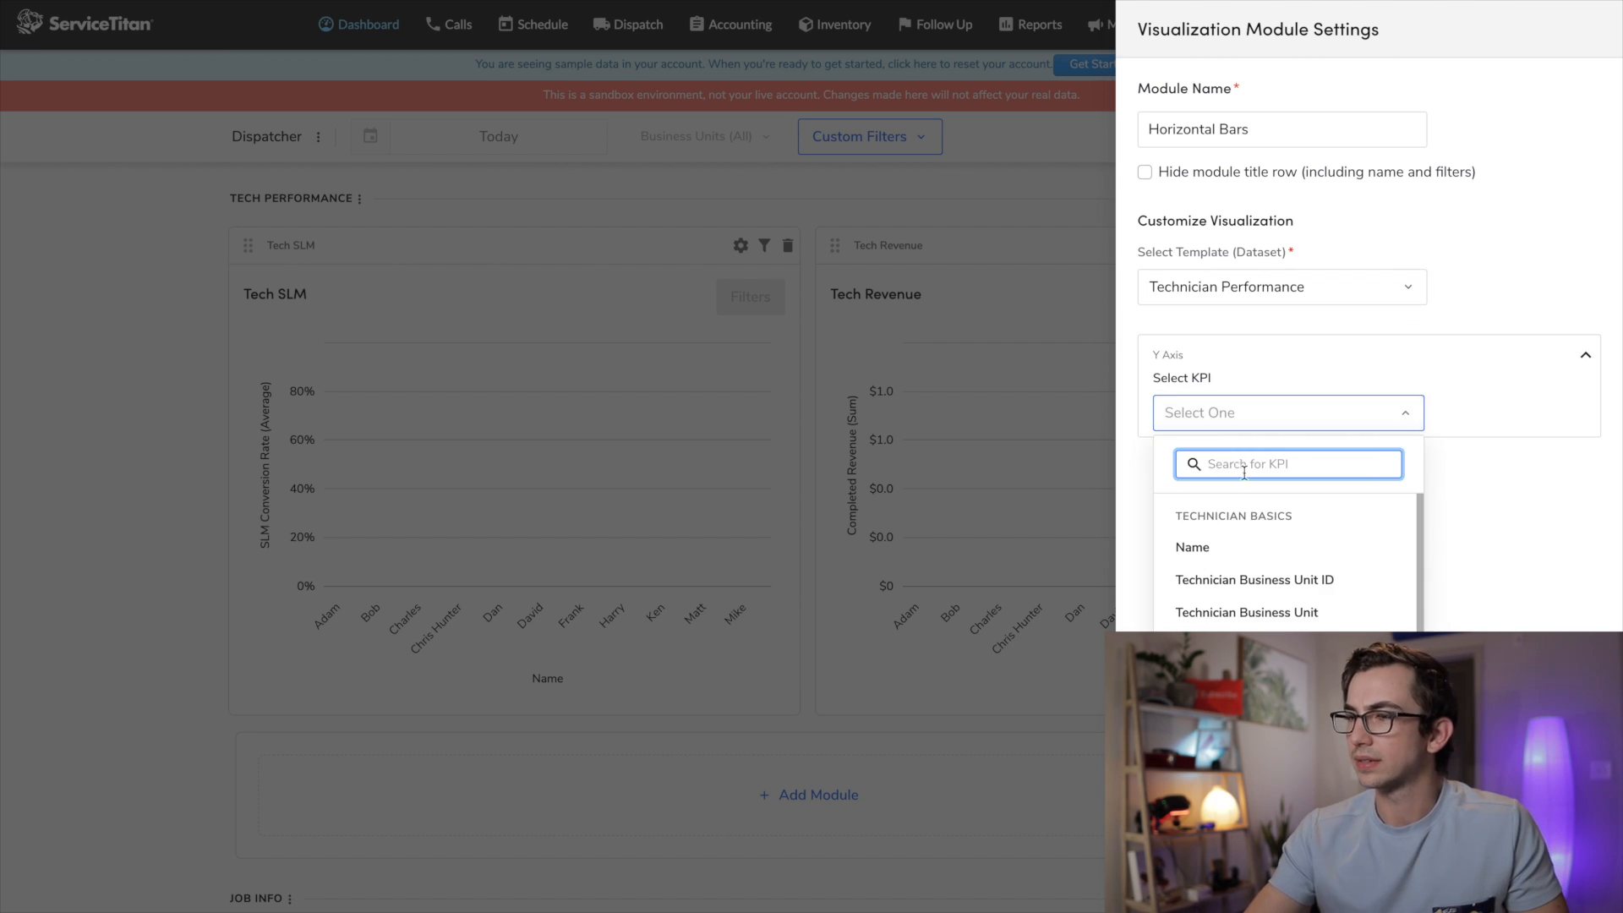
pyautogui.click(1240, 555)
# Set Bar 1 to Unconverted Jobs with Count Distinct aggregation, and add the horizontal bar module as "S**t List".
pyautogui.click(1245, 534)
pyautogui.write('unc')
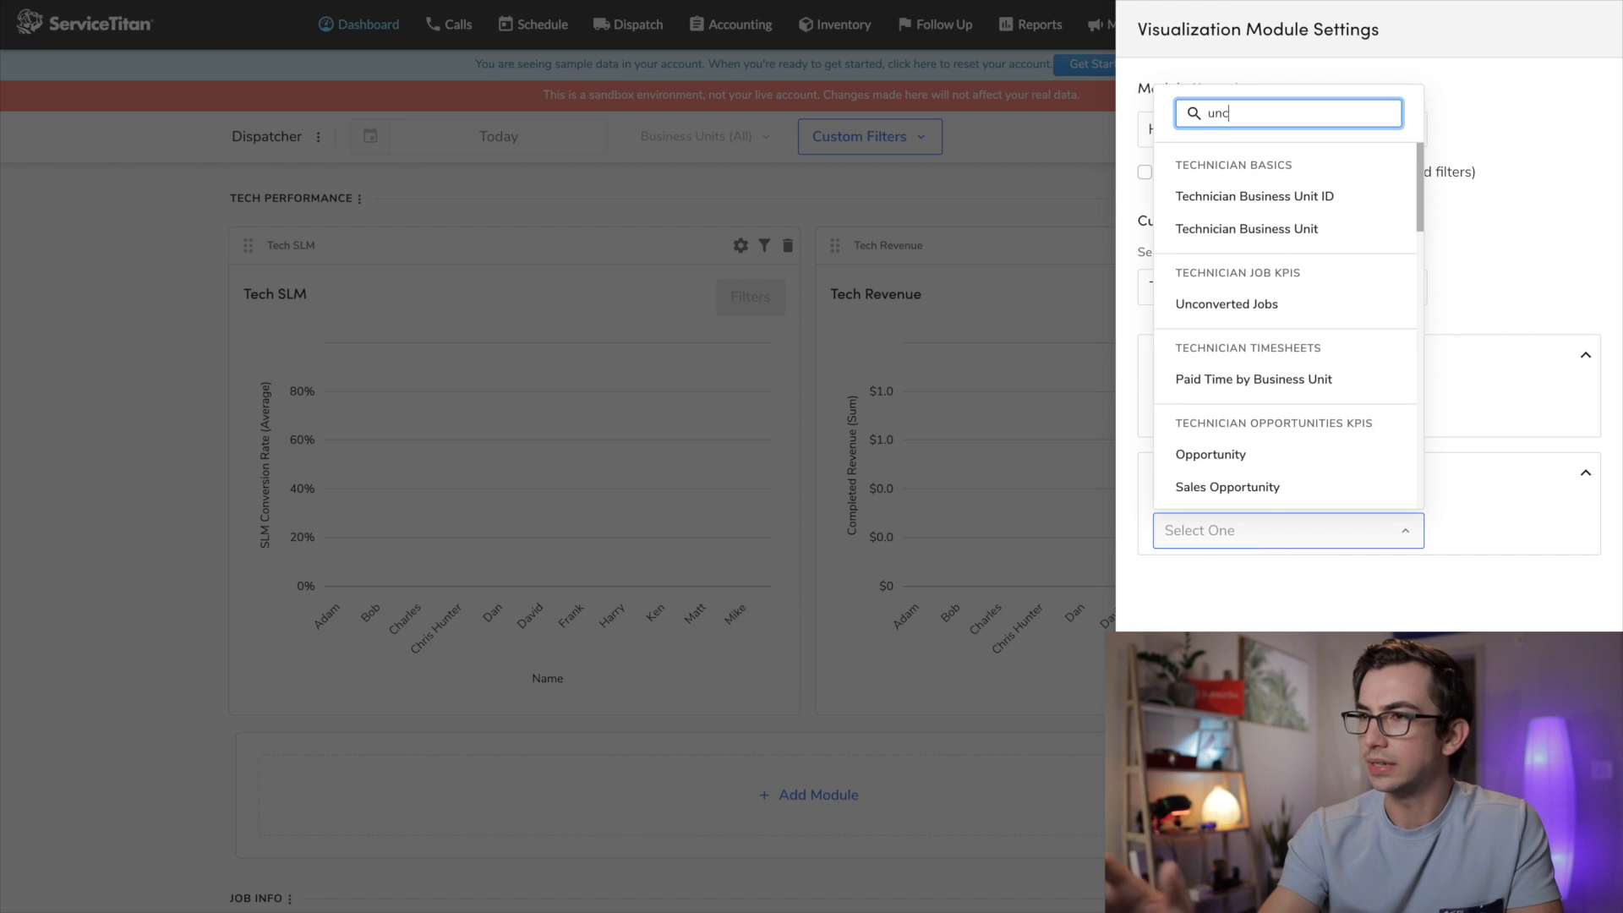
pyautogui.click(1274, 495)
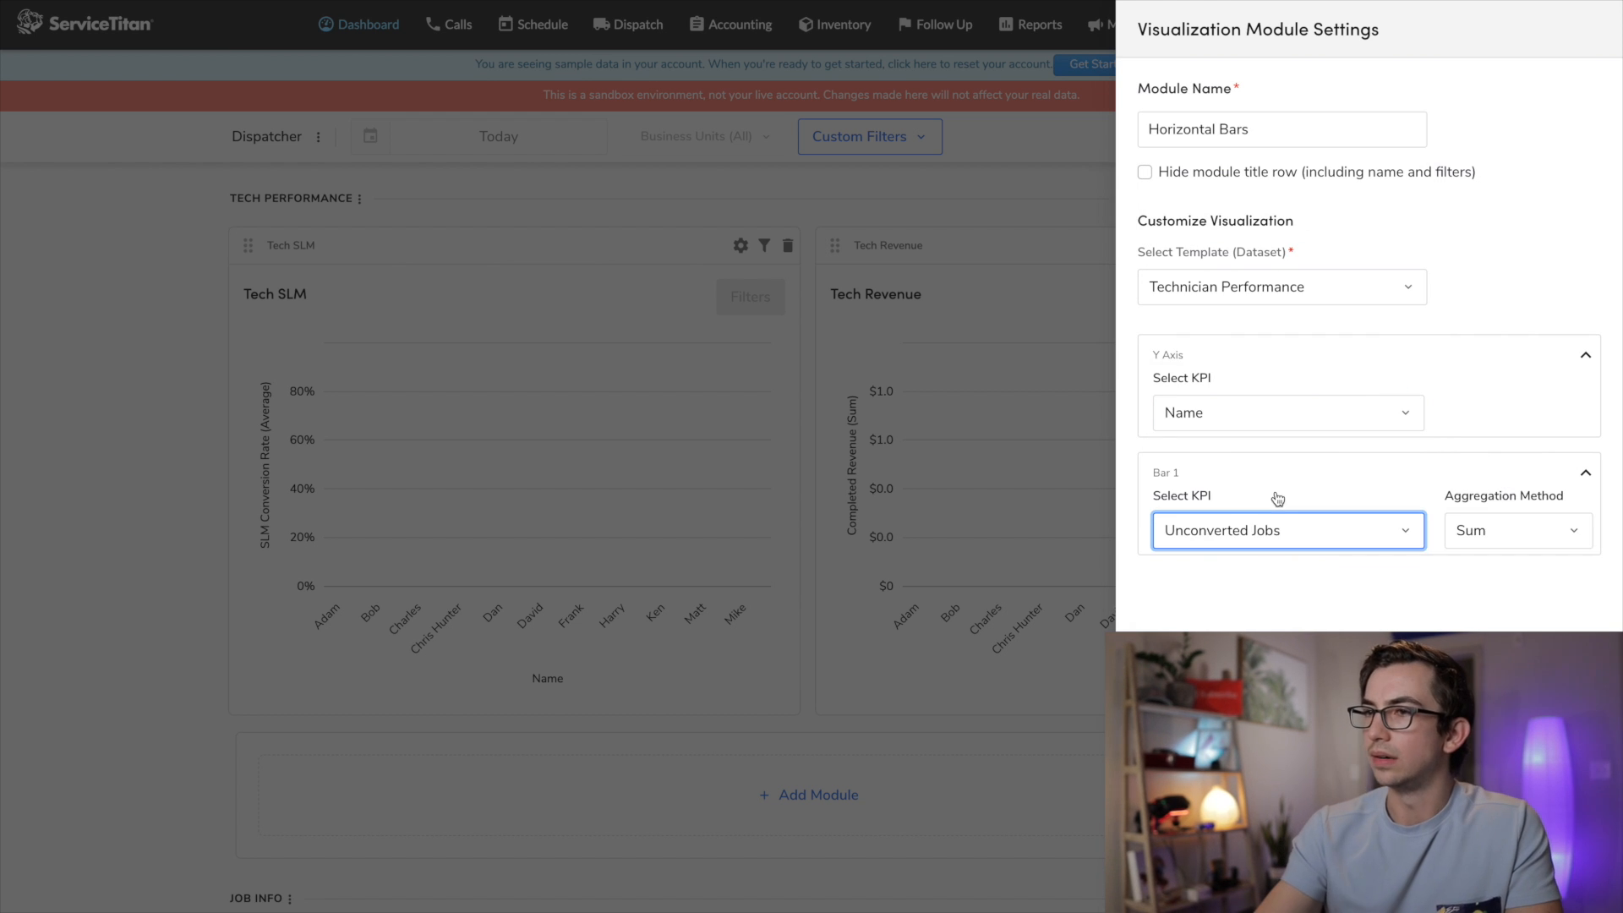
pyautogui.click(1508, 541)
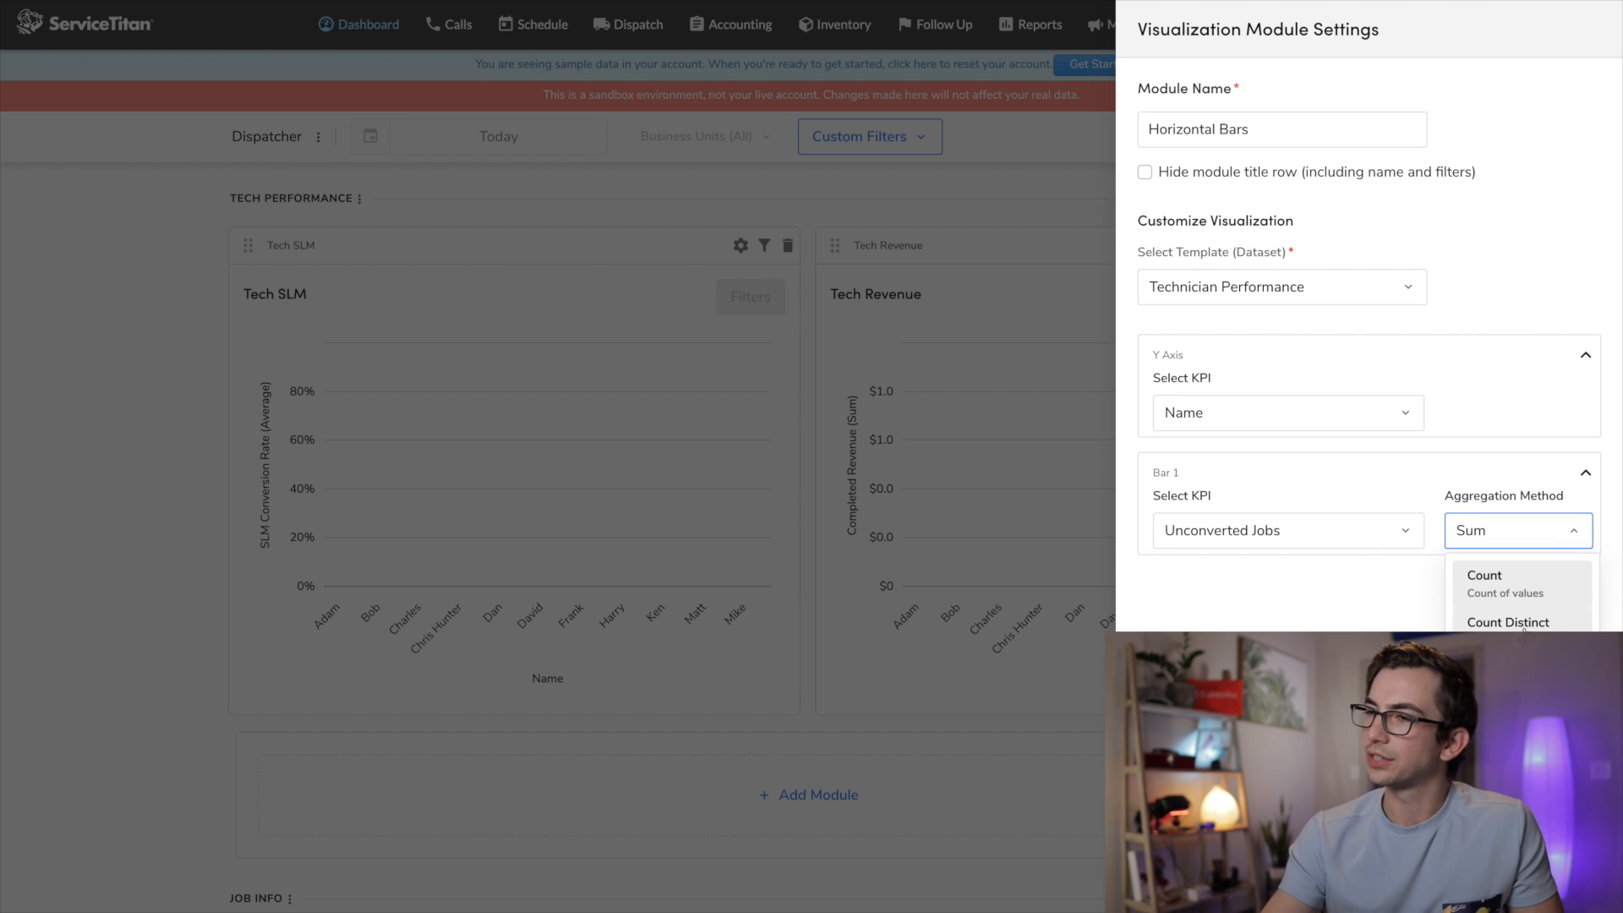
pyautogui.click(1524, 624)
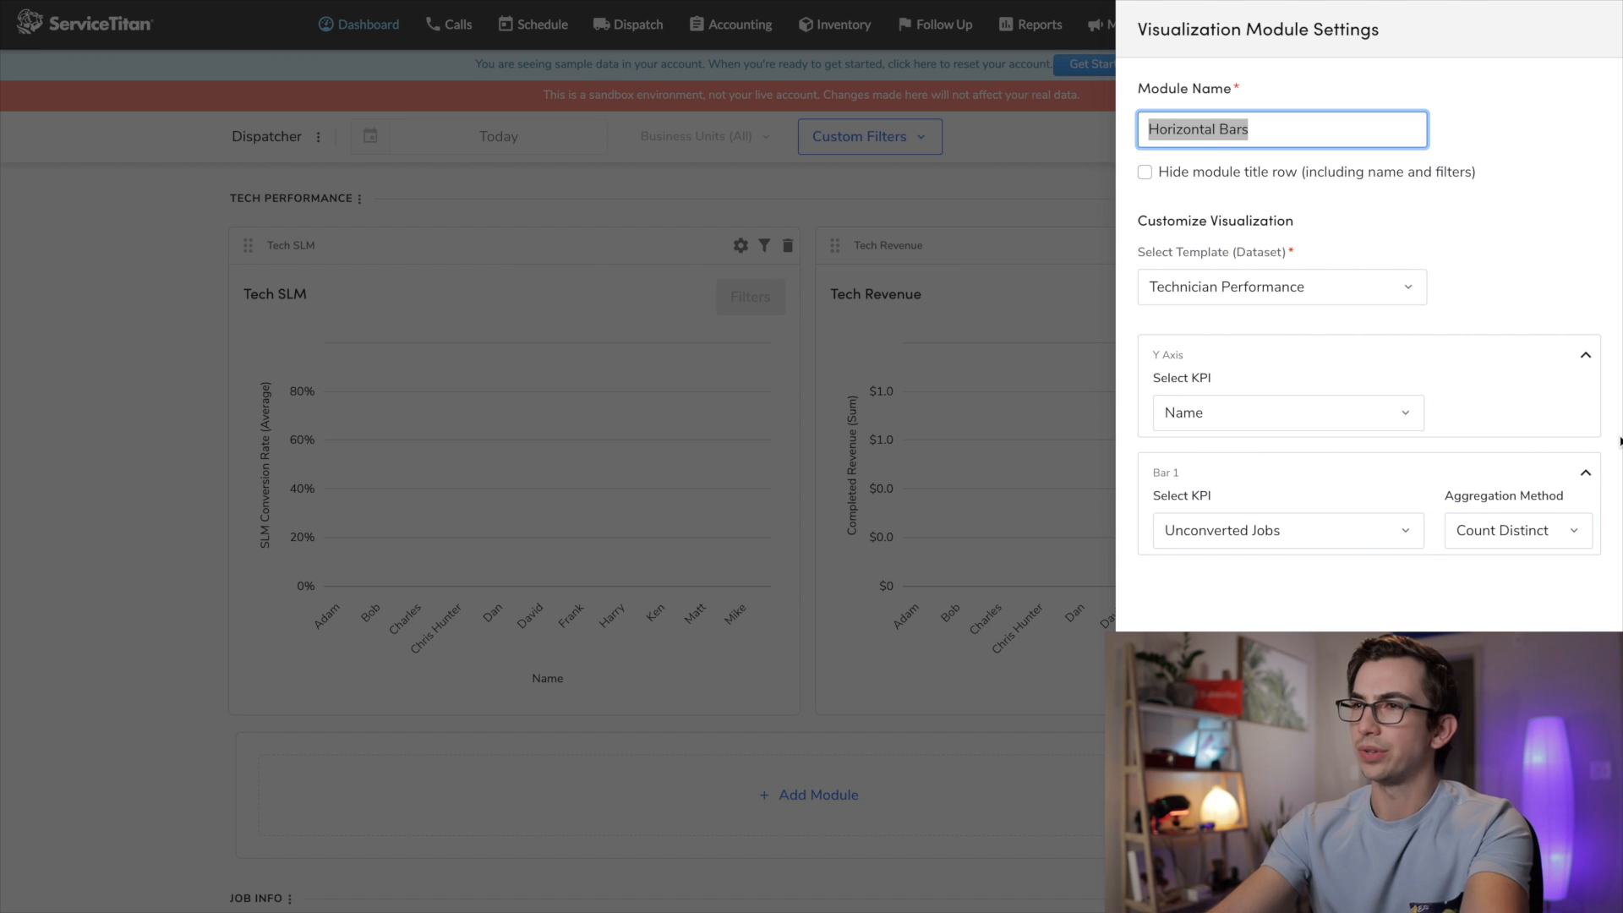
pyautogui.write('S**t List')
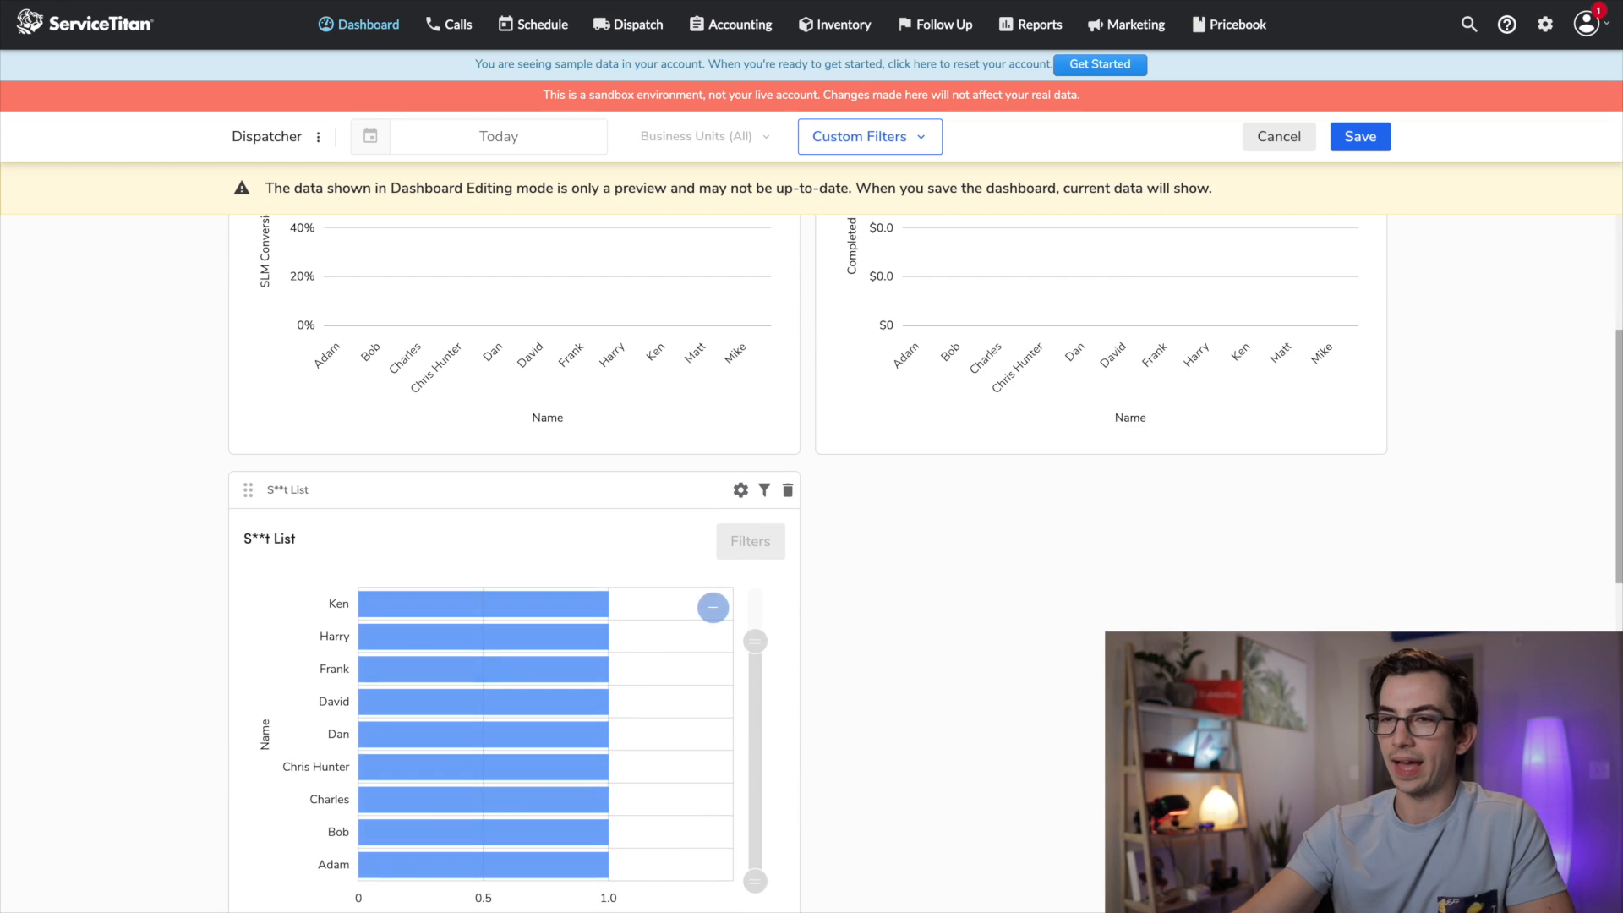
# Widen the S**t List chart to the section's full width and try narrowing and extending its range of technician bars.
pyautogui.moveTo(795, 816); pyautogui.dragTo(1390, 786)
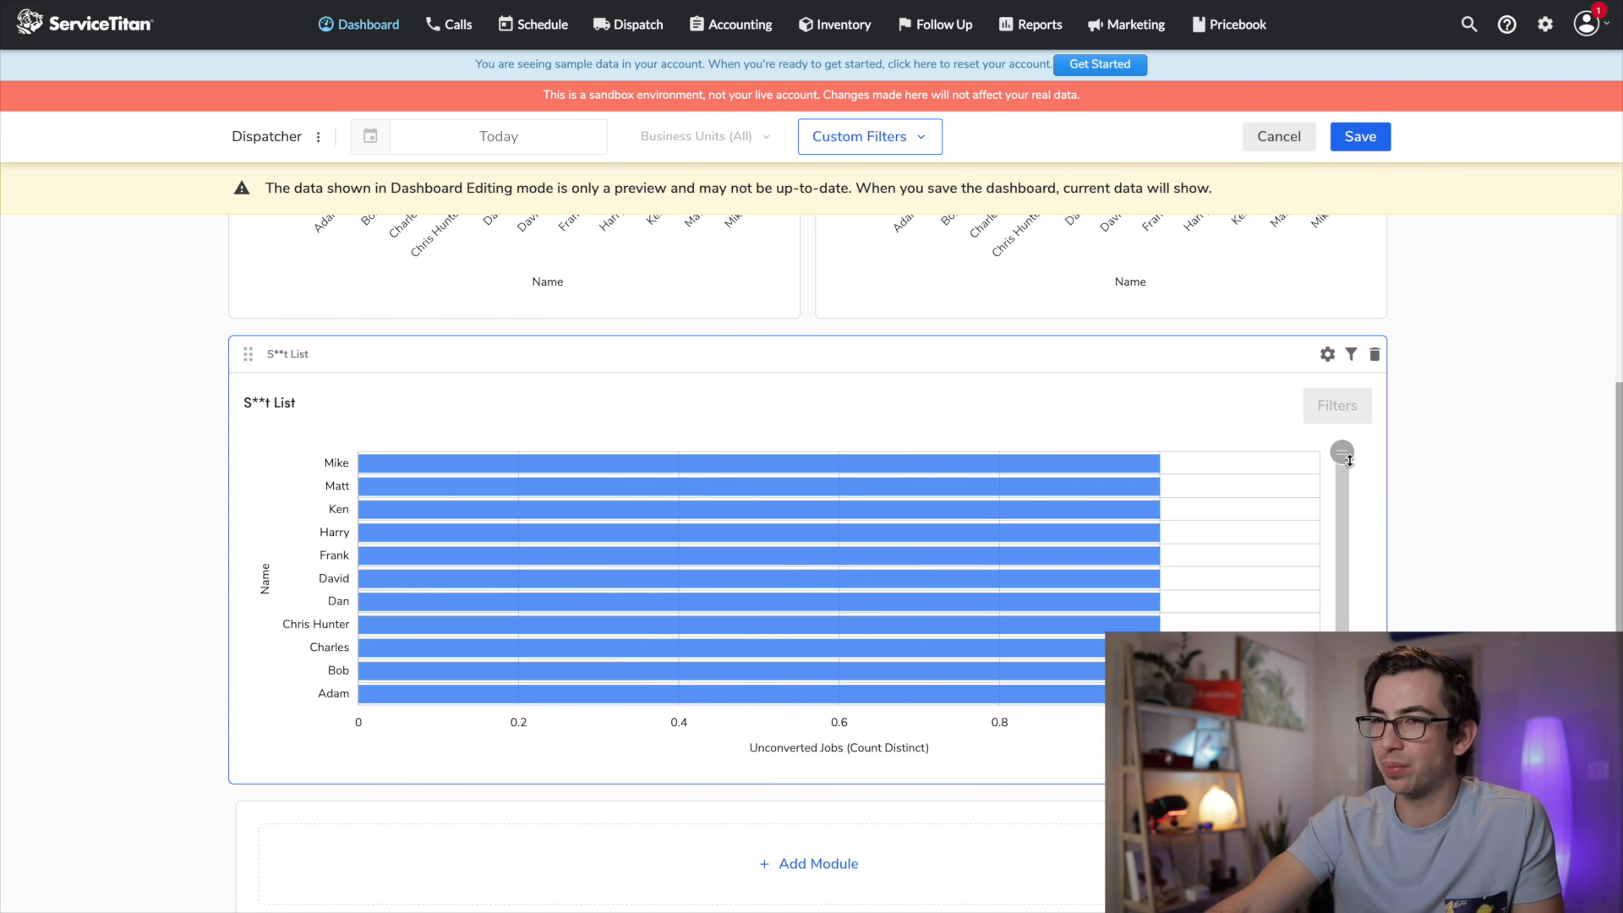
pyautogui.moveTo(1349, 460)
pyautogui.mouseDown()
pyautogui.moveTo(1358, 626)
pyautogui.moveTo(1342, 450)
pyautogui.mouseUp()
pyautogui.scroll(1, 1358, 592)
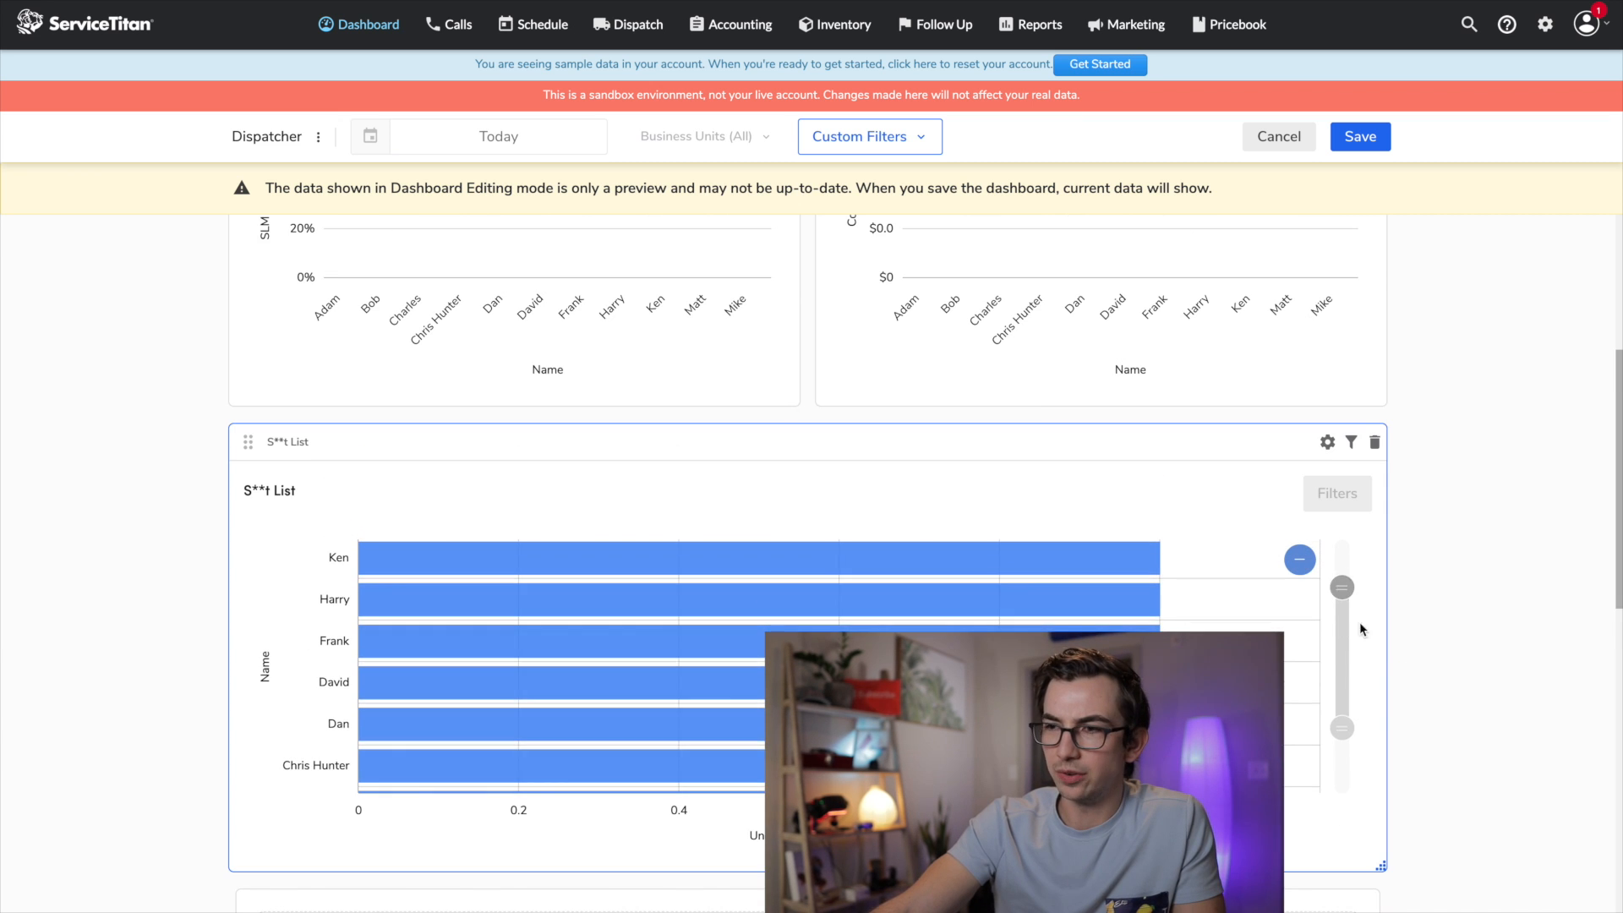
pyautogui.moveTo(1340, 730); pyautogui.dragTo(1341, 691)
pyautogui.moveTo(1341, 588); pyautogui.dragTo(1341, 613)
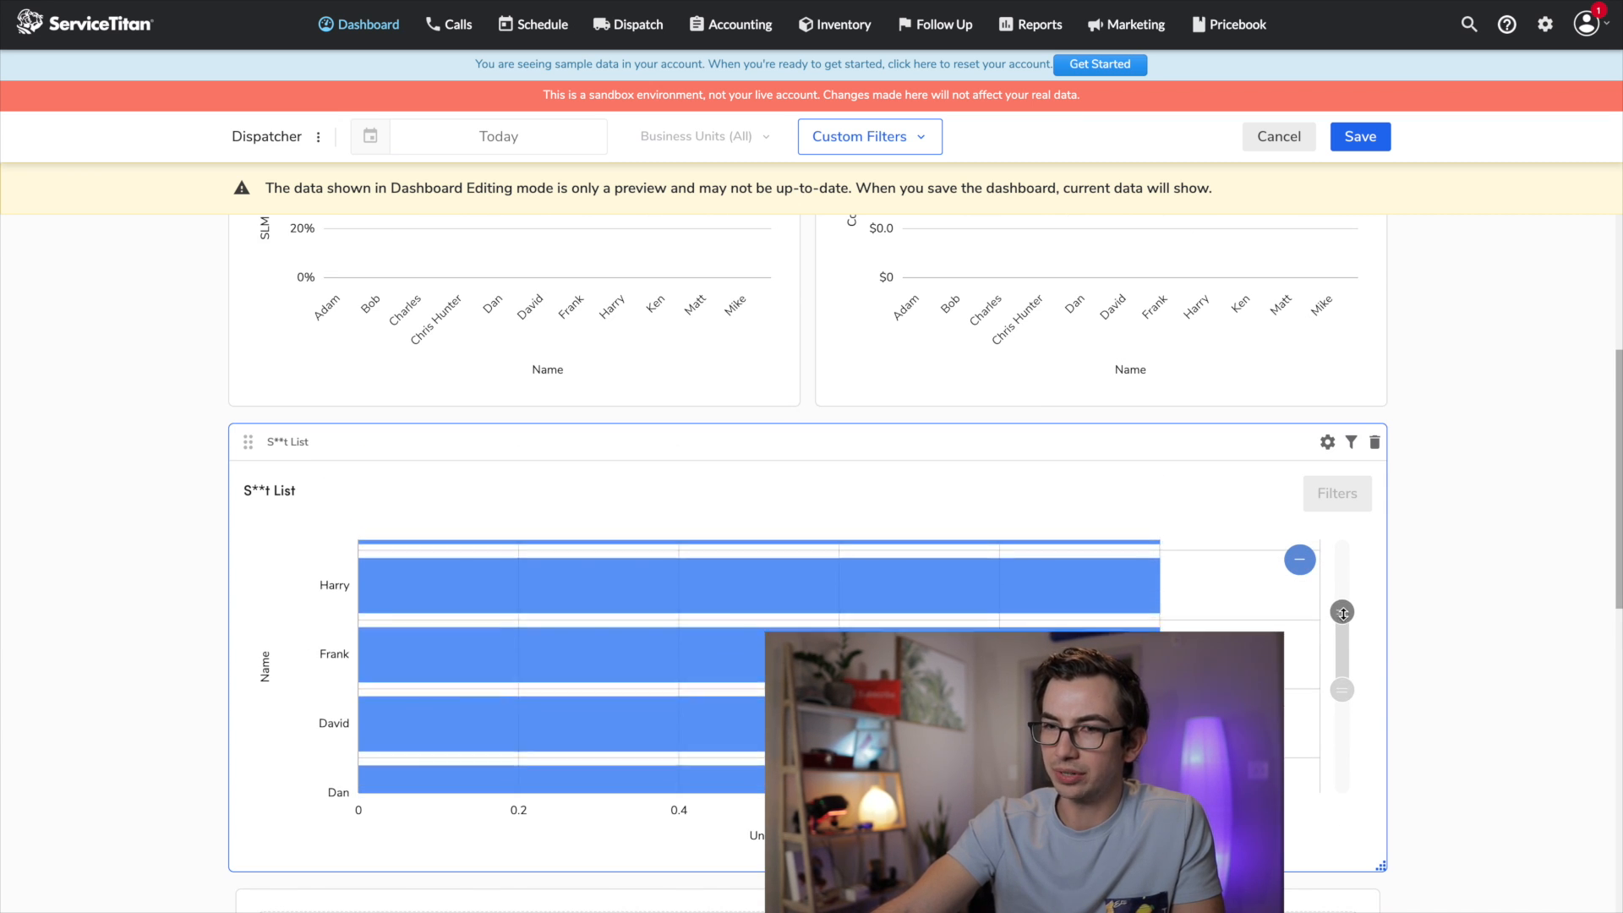
pyautogui.moveTo(1342, 690); pyautogui.dragTo(1341, 763)
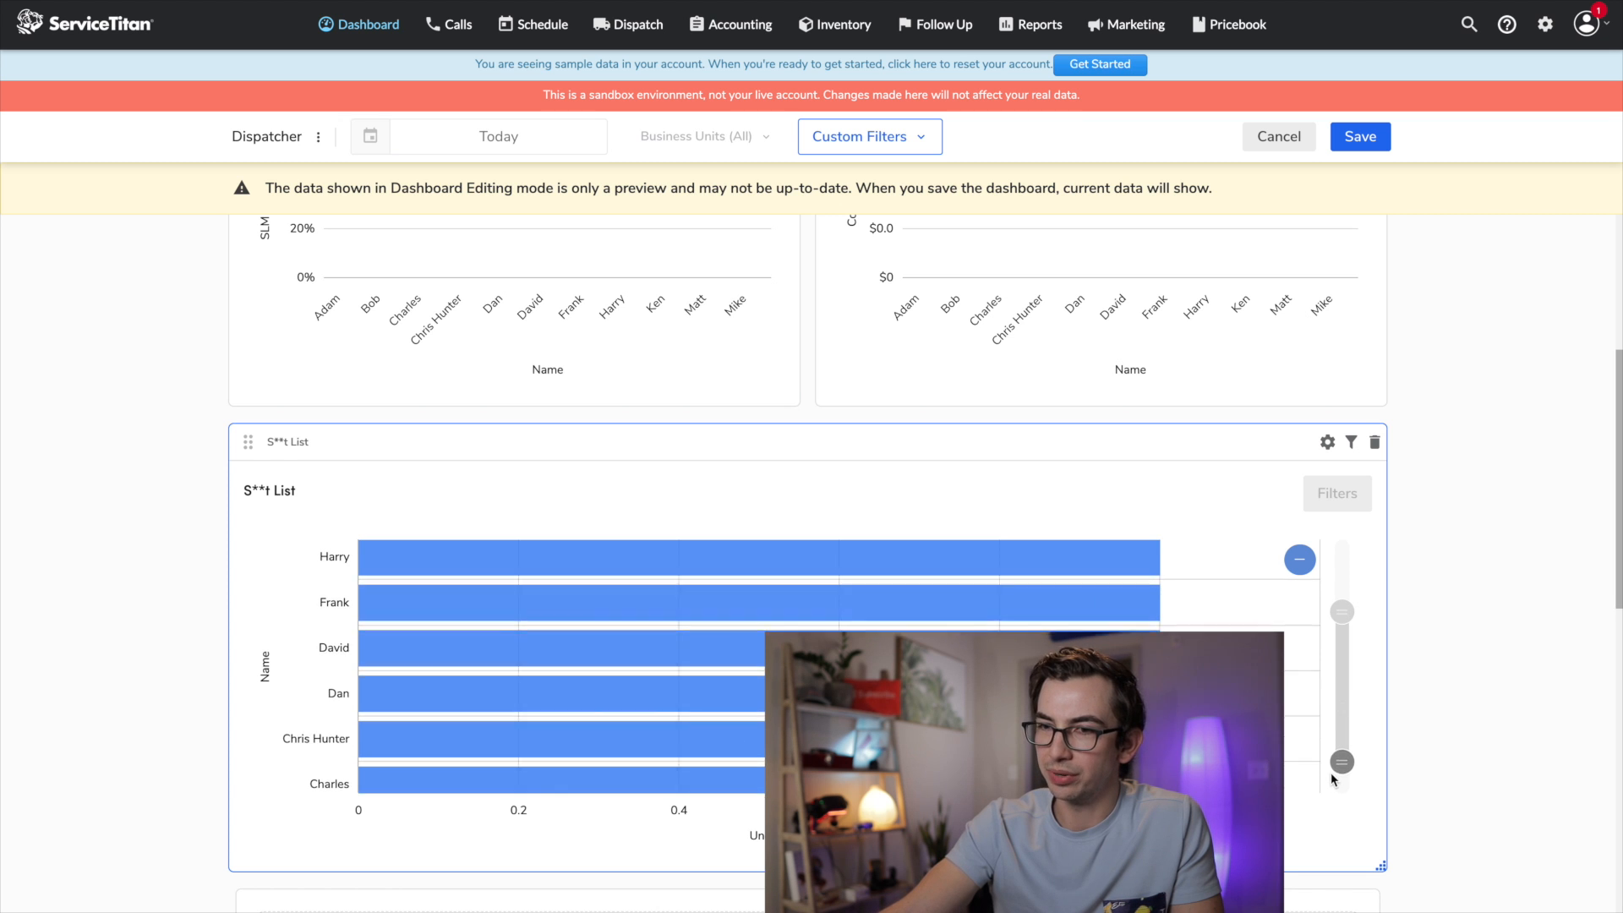
pyautogui.moveTo(1346, 592); pyautogui.dragTo(1349, 501)
# Save the Dispatcher dashboard and share the changes.
pyautogui.scroll(4, 1349, 500)
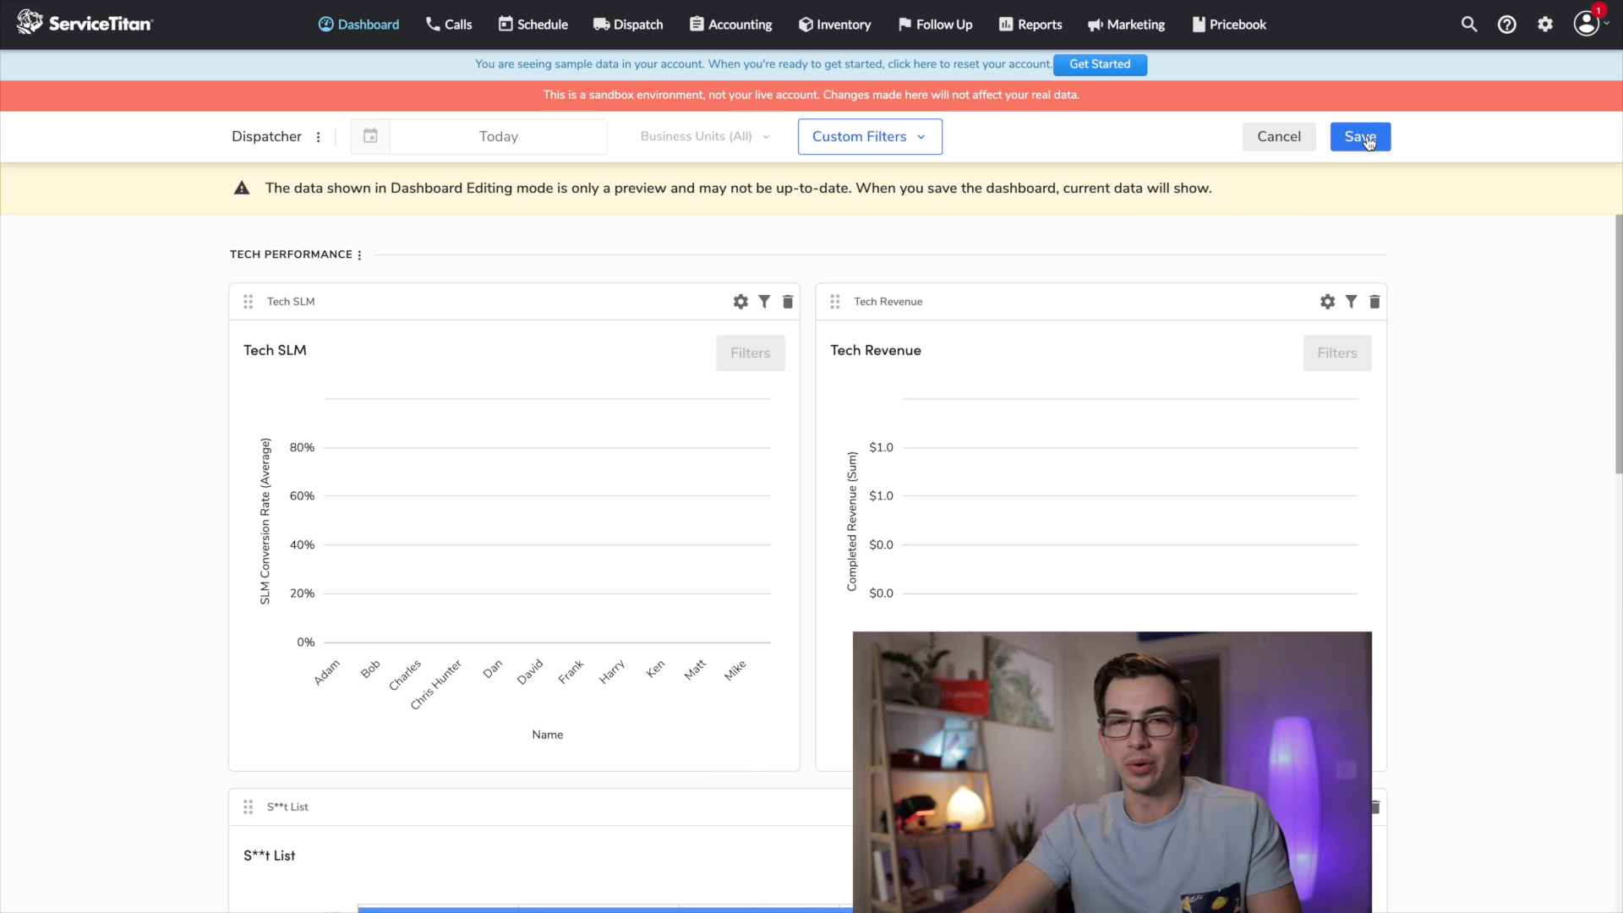
pyautogui.click(1369, 142)
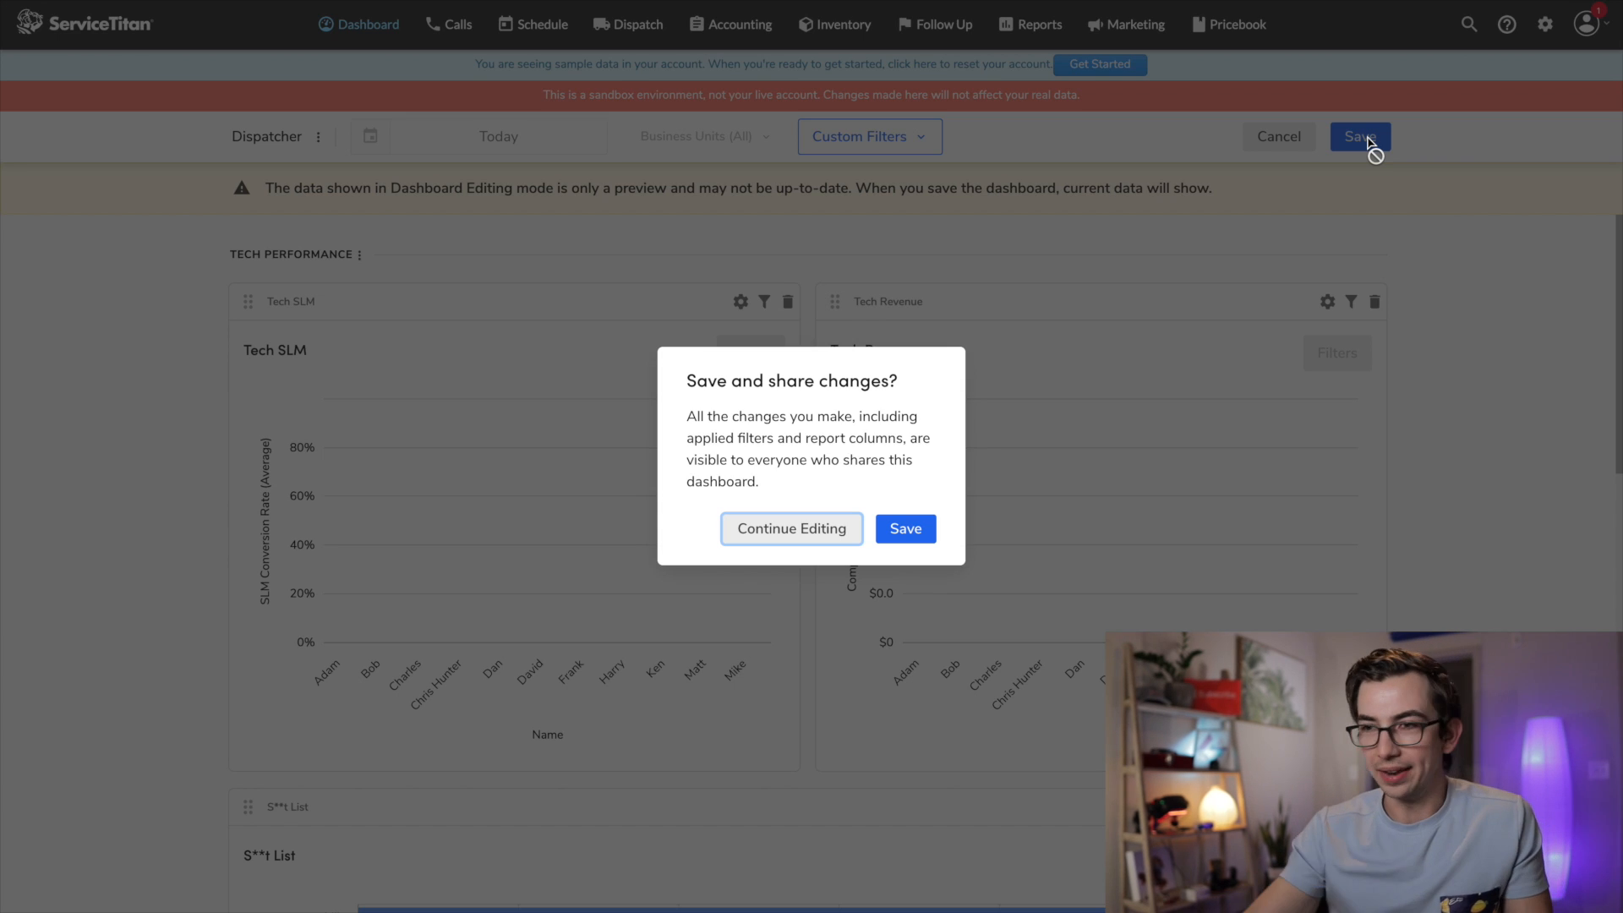
pyautogui.click(905, 529)
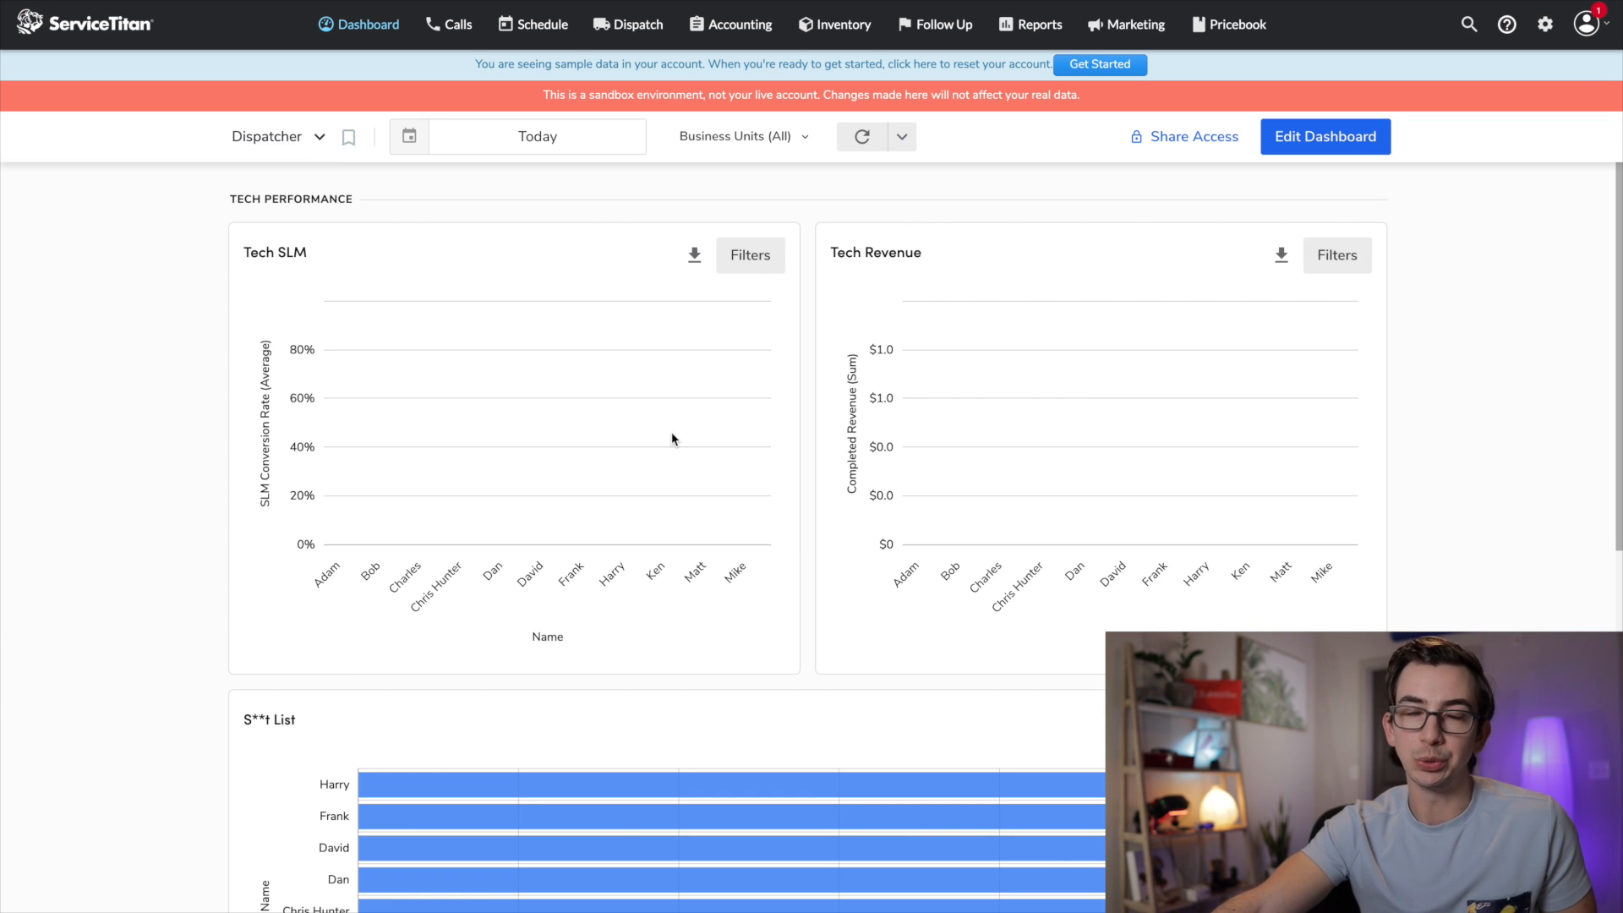
# Check the module filters of the Tech SLM chart and close them.
pyautogui.click(762, 260)
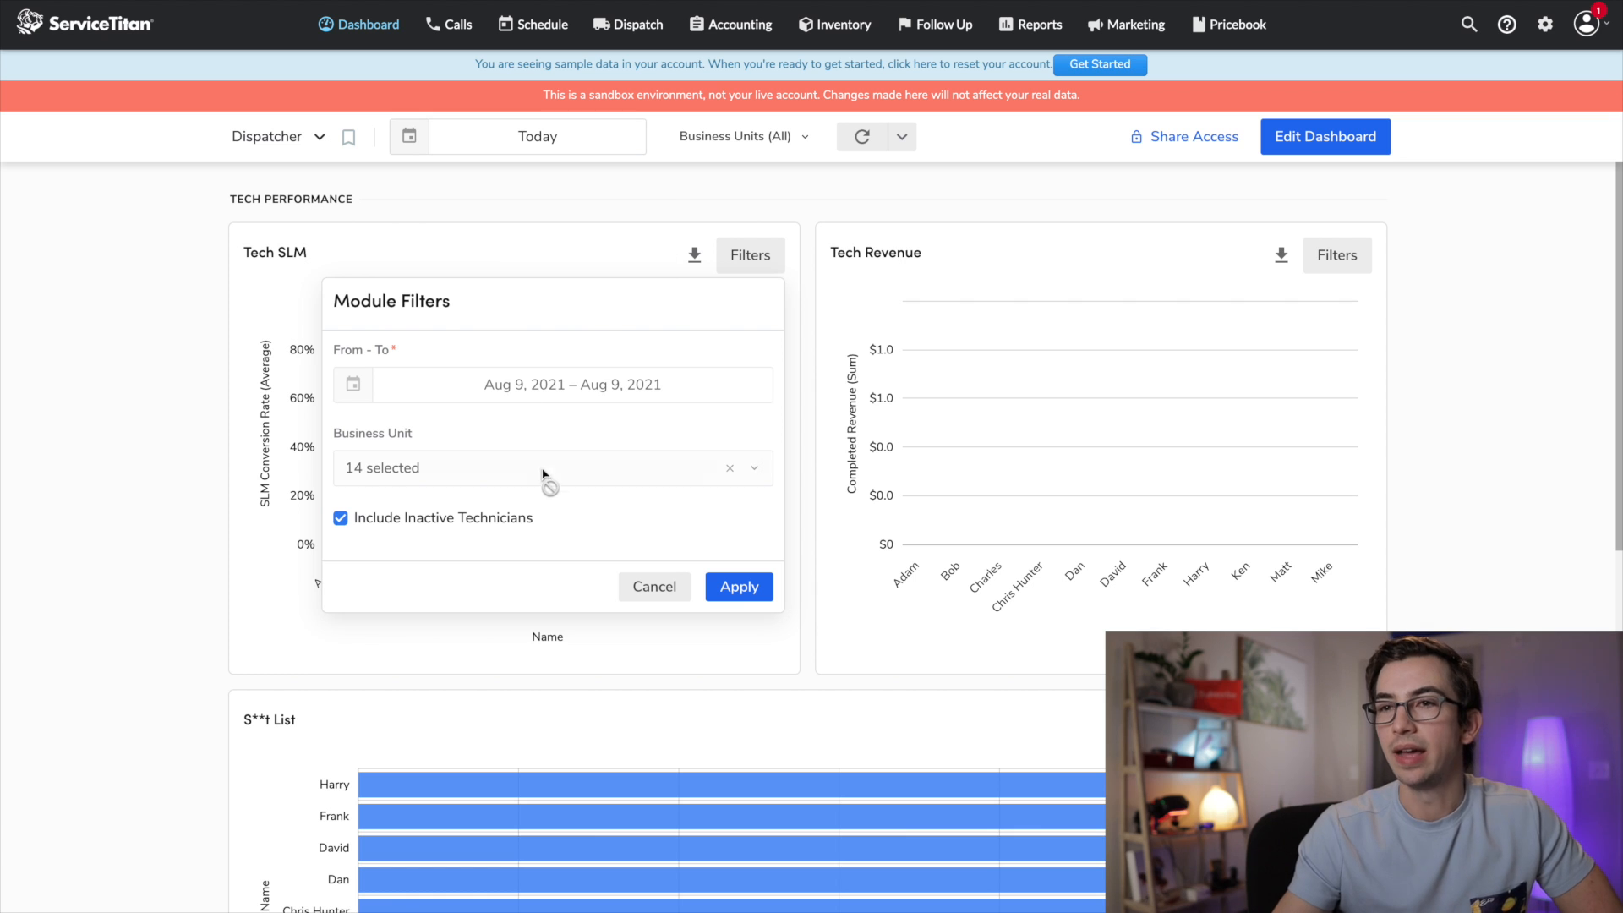
pyautogui.click(728, 260)
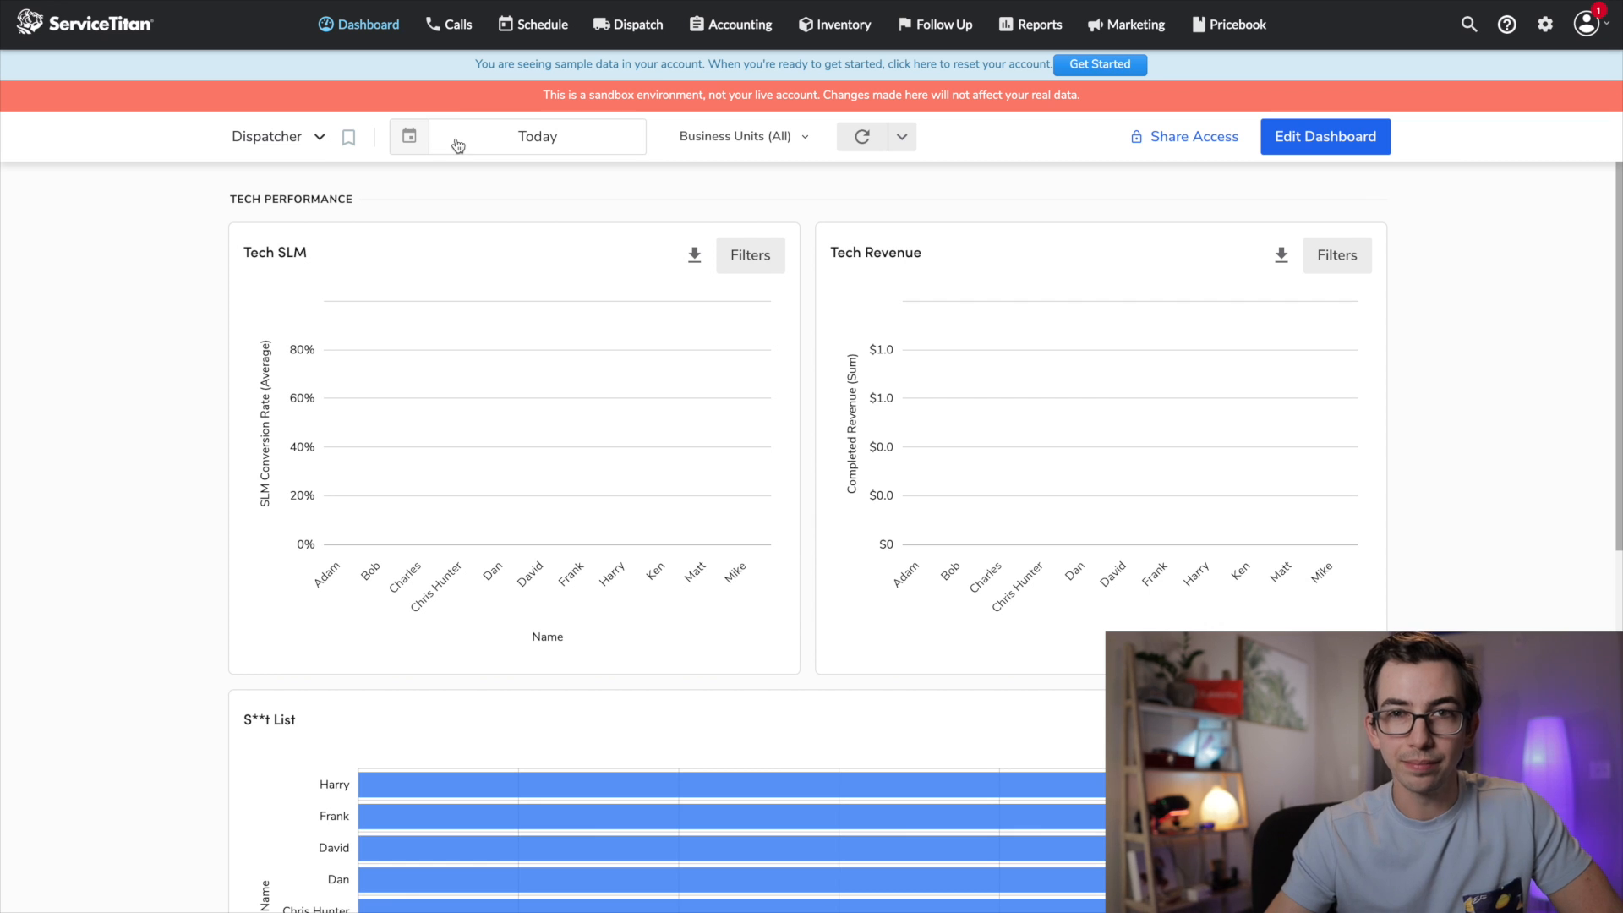
# Set the Dispatcher dashboard's default business units to HVAC - Install, HVAC - Maintenance, HVAC - Sales and HVAC - Service, and save the defaults.
pyautogui.click(1308, 150)
pyautogui.click(869, 140)
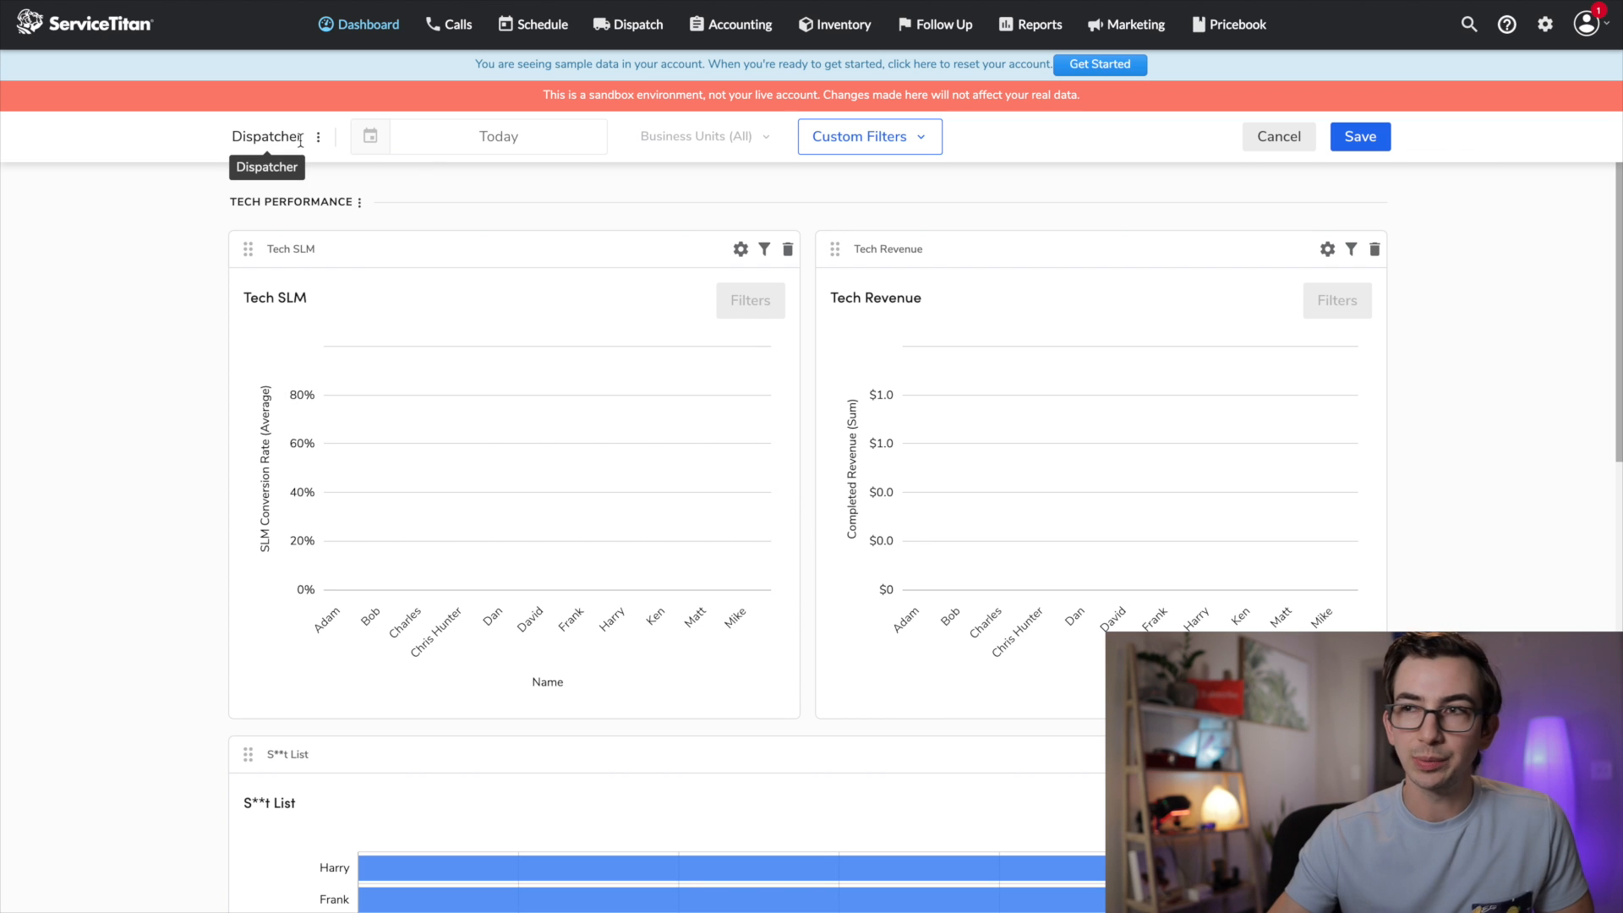
pyautogui.click(868, 144)
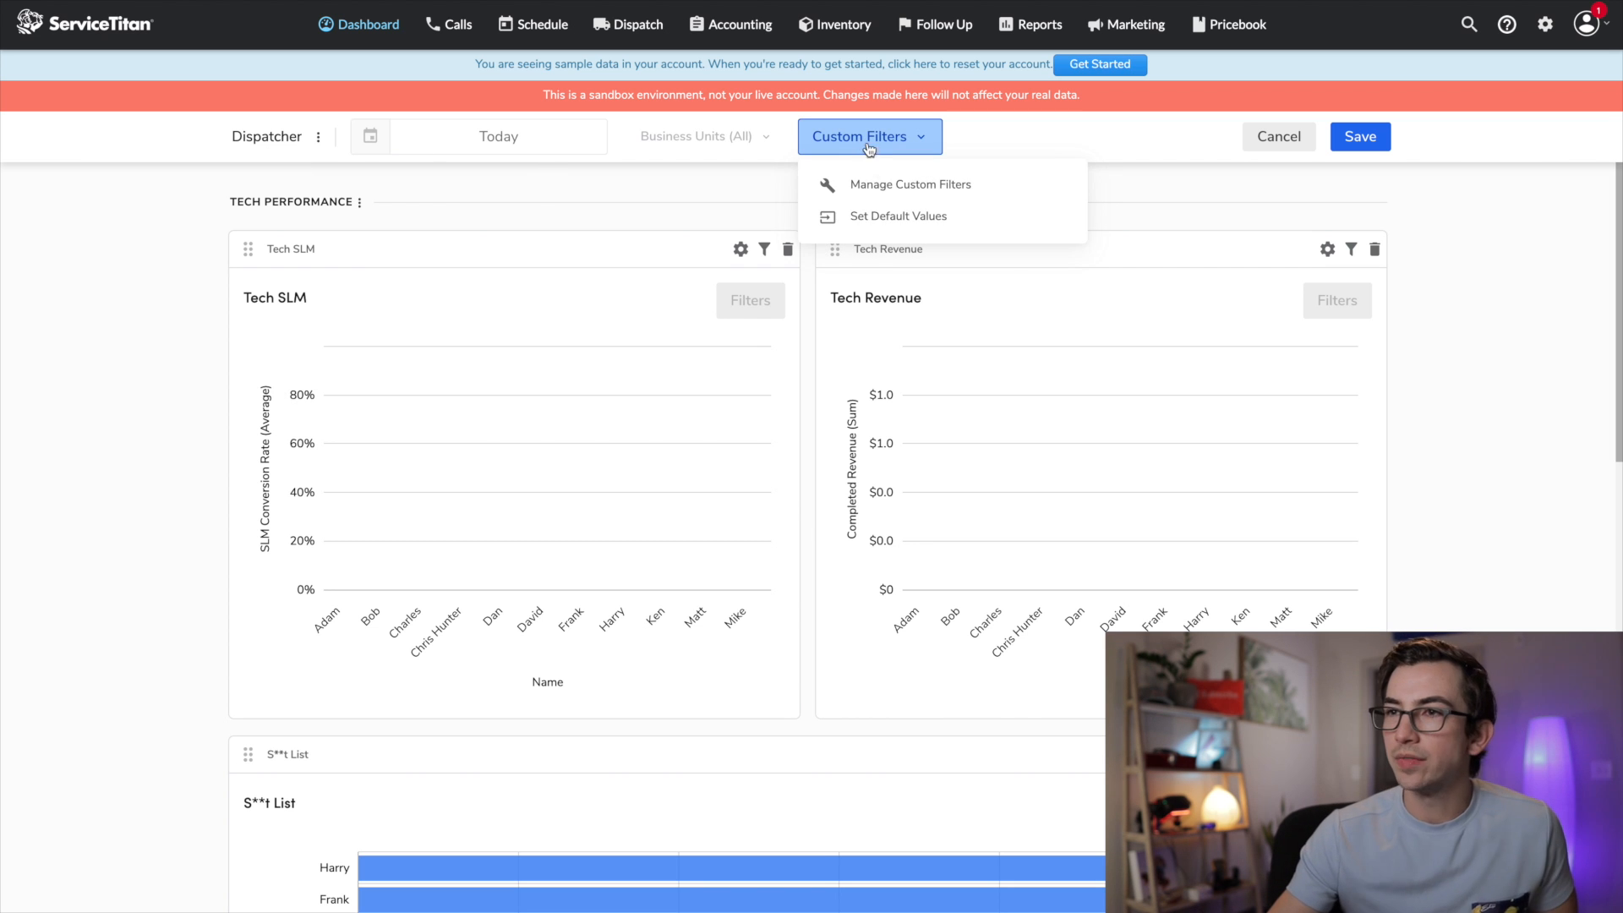
pyautogui.click(888, 213)
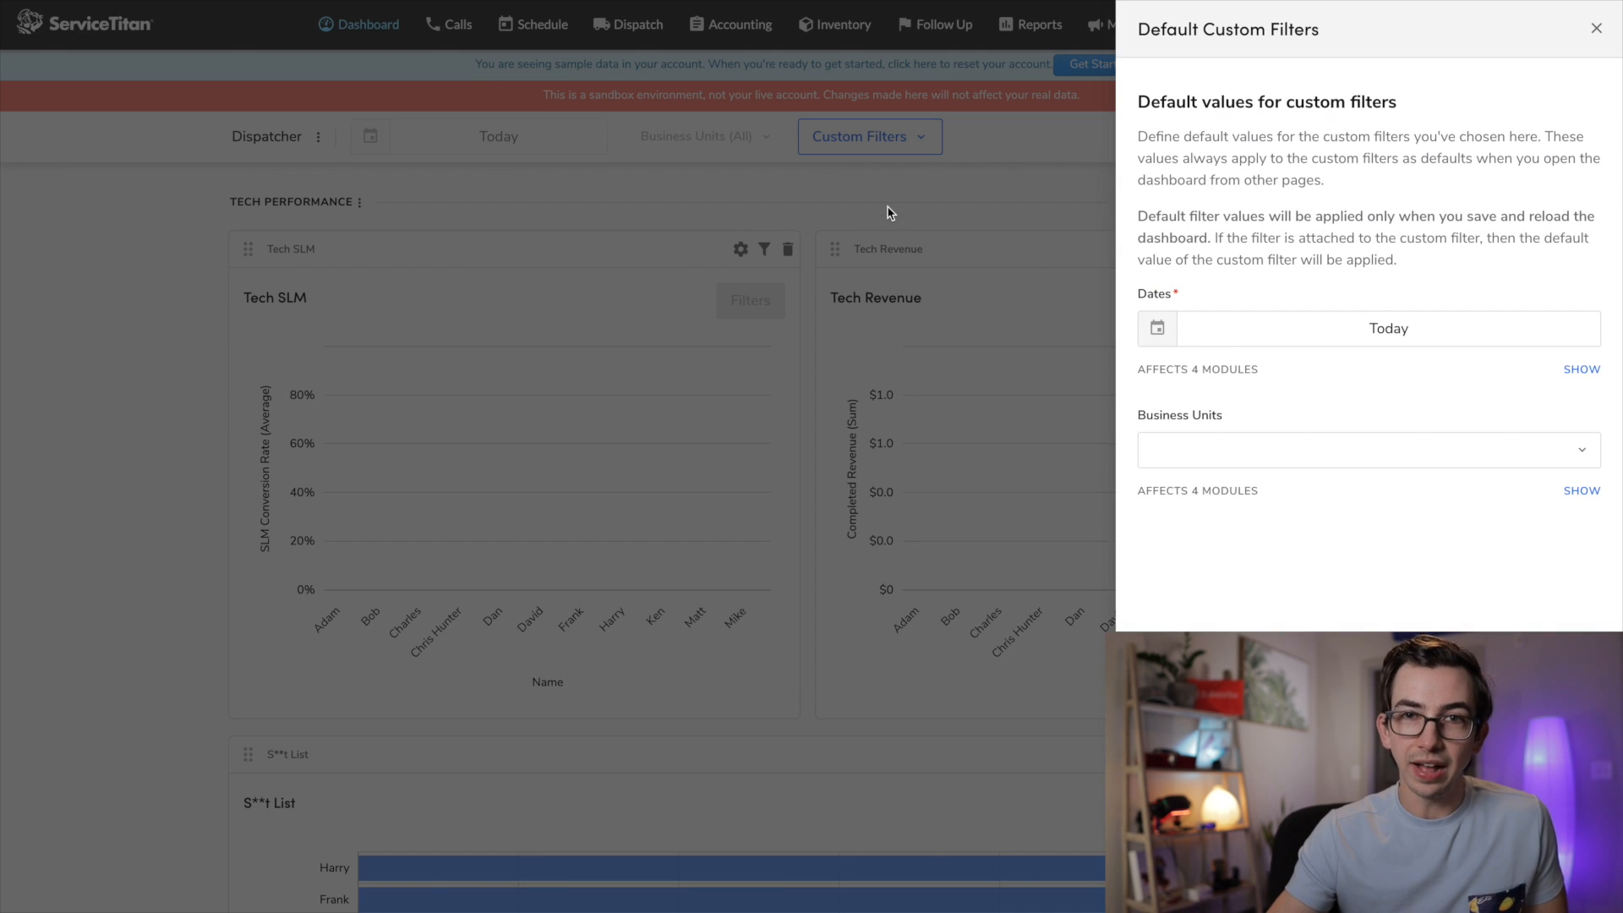
pyautogui.click(1225, 450)
pyautogui.click(1167, 660)
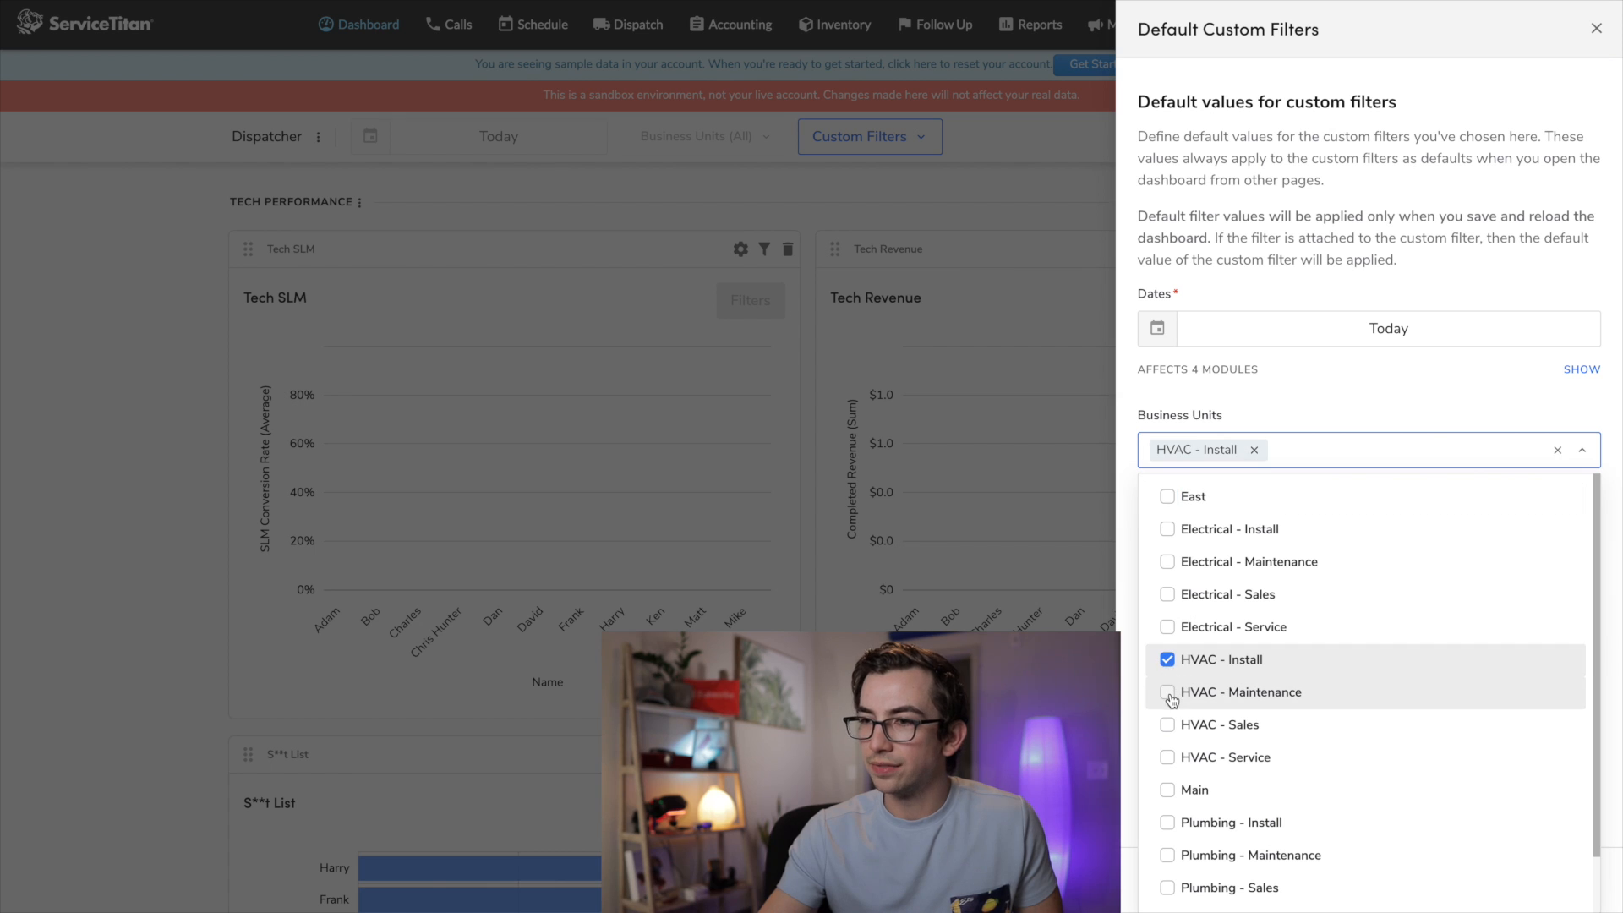
pyautogui.click(1167, 691)
pyautogui.click(1168, 725)
pyautogui.click(1168, 757)
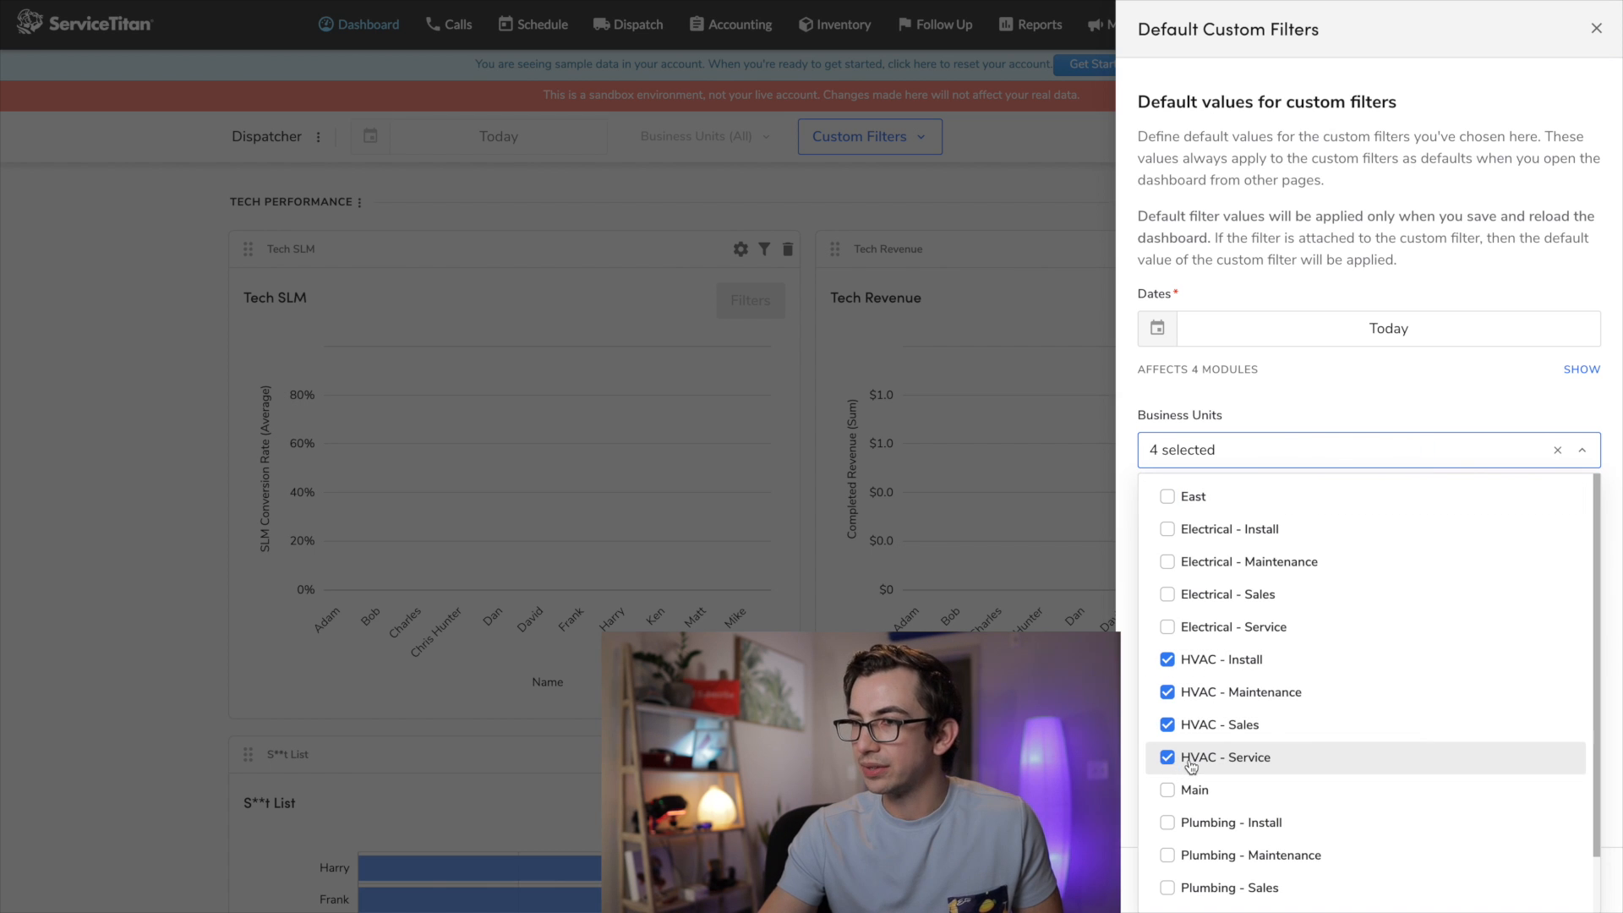
pyautogui.scroll(-2, 1218, 676)
pyautogui.click(1380, 409)
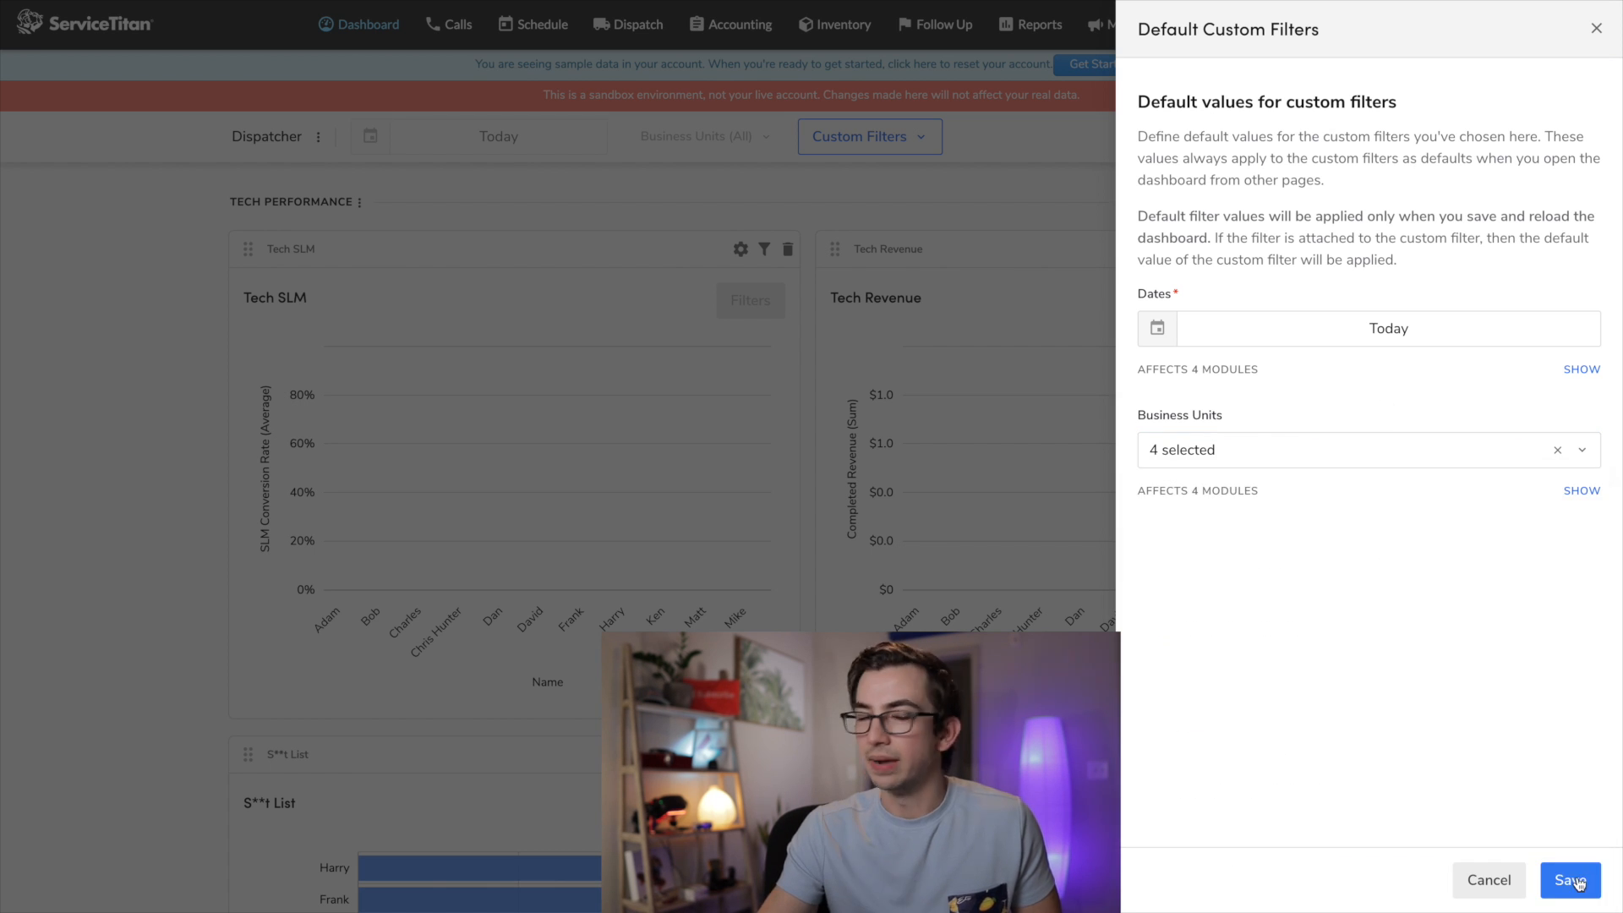
pyautogui.click(1569, 880)
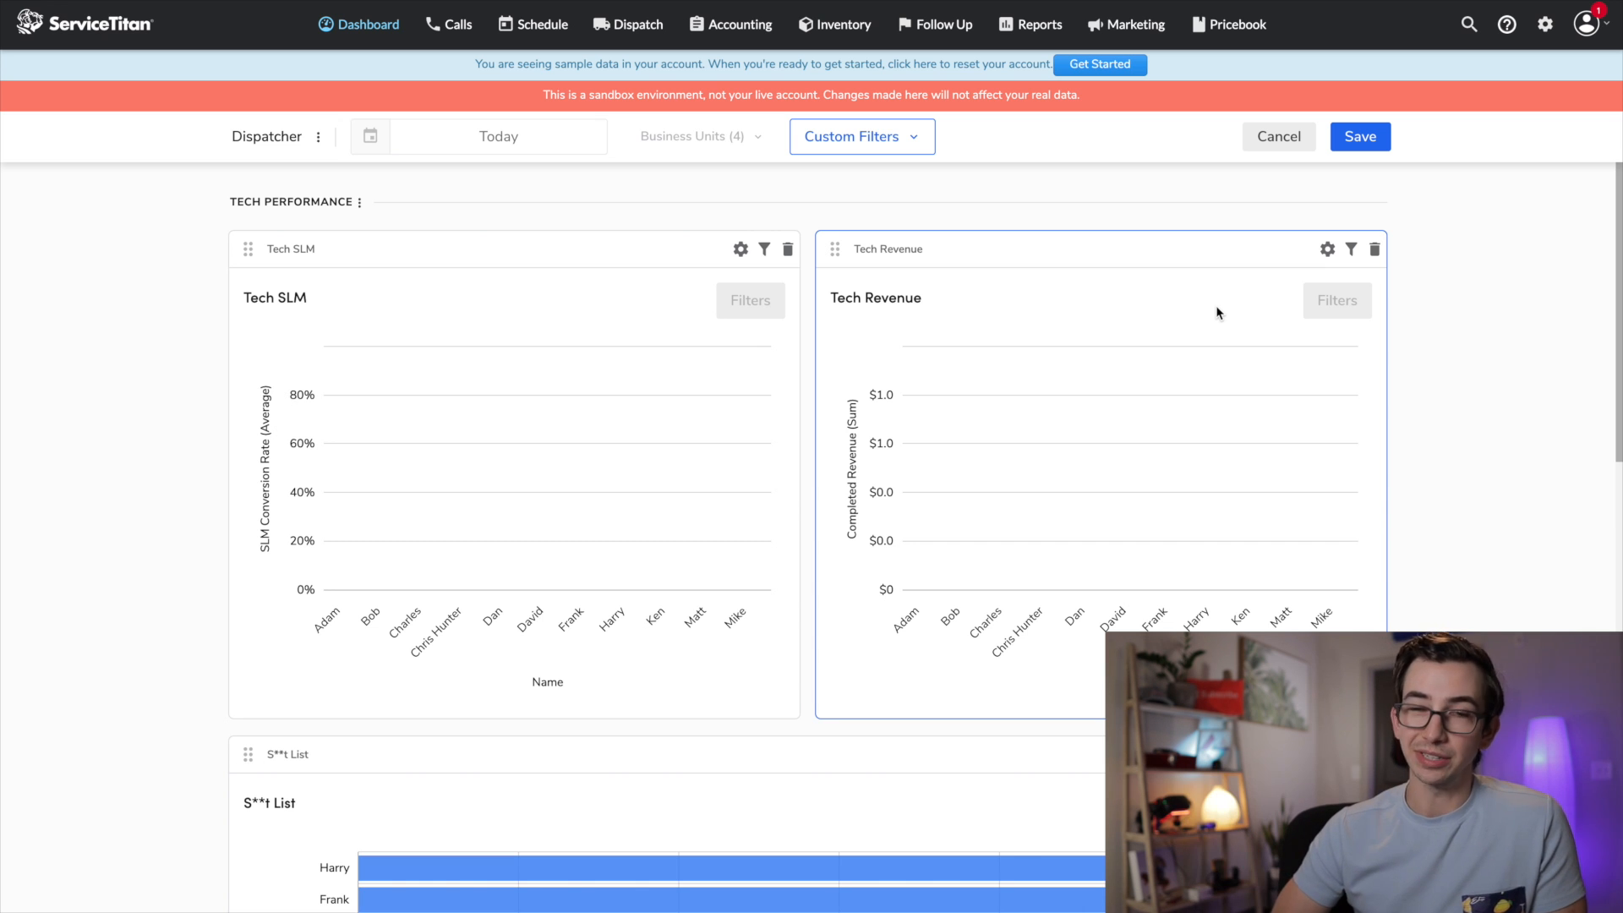
# Exclude the Tech SLM module from the dashboard's Business Units custom filter.
pyautogui.click(904, 147)
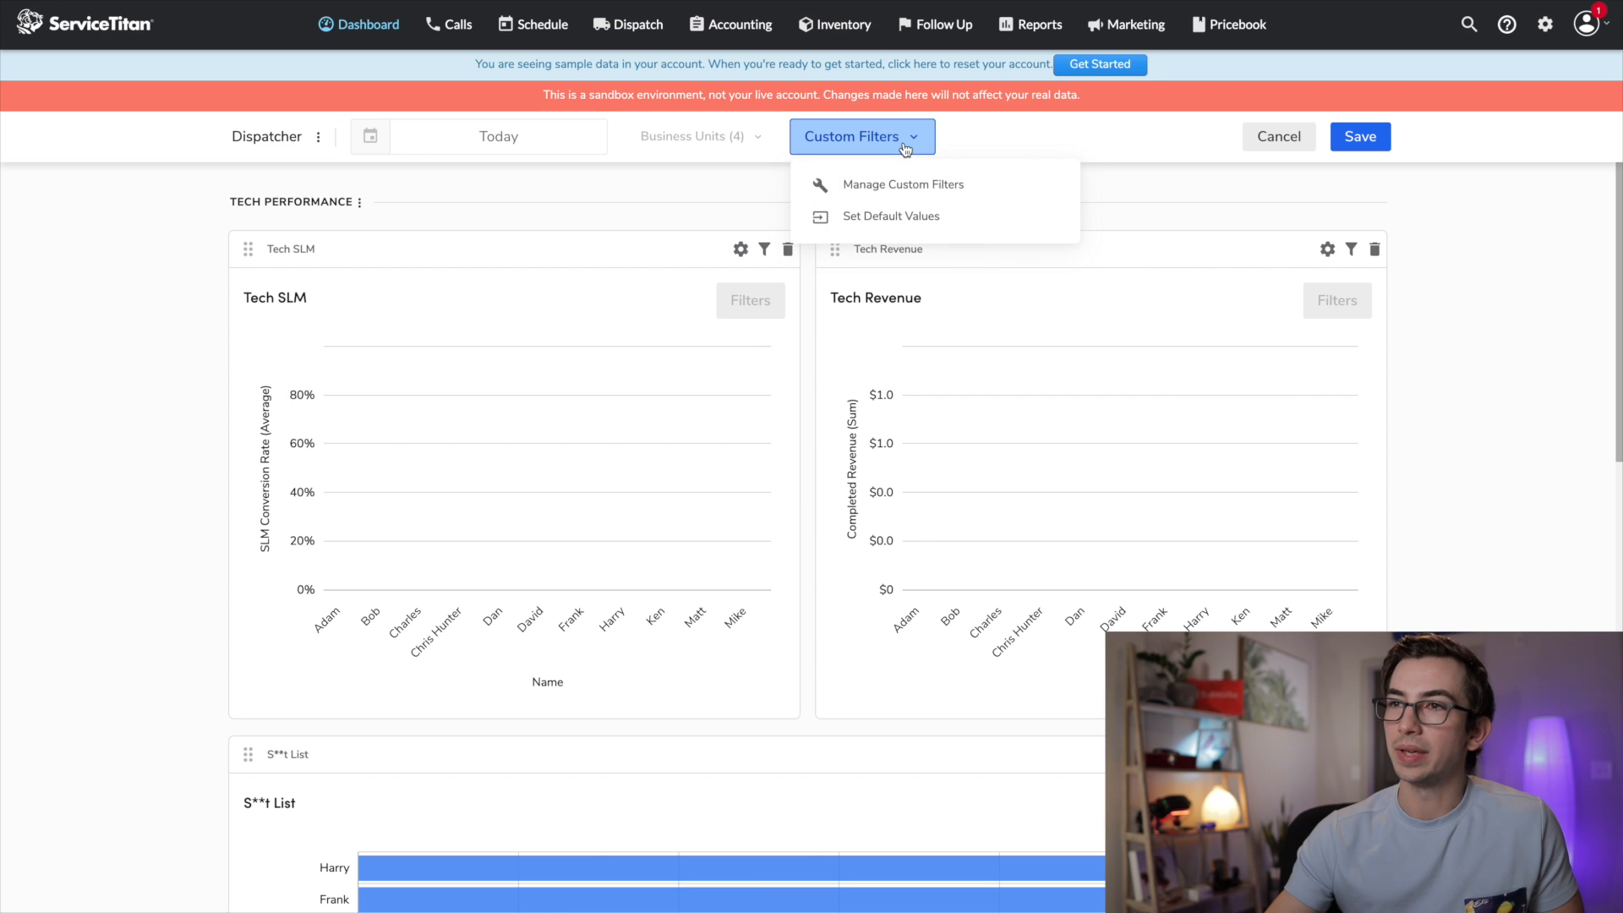
pyautogui.click(891, 191)
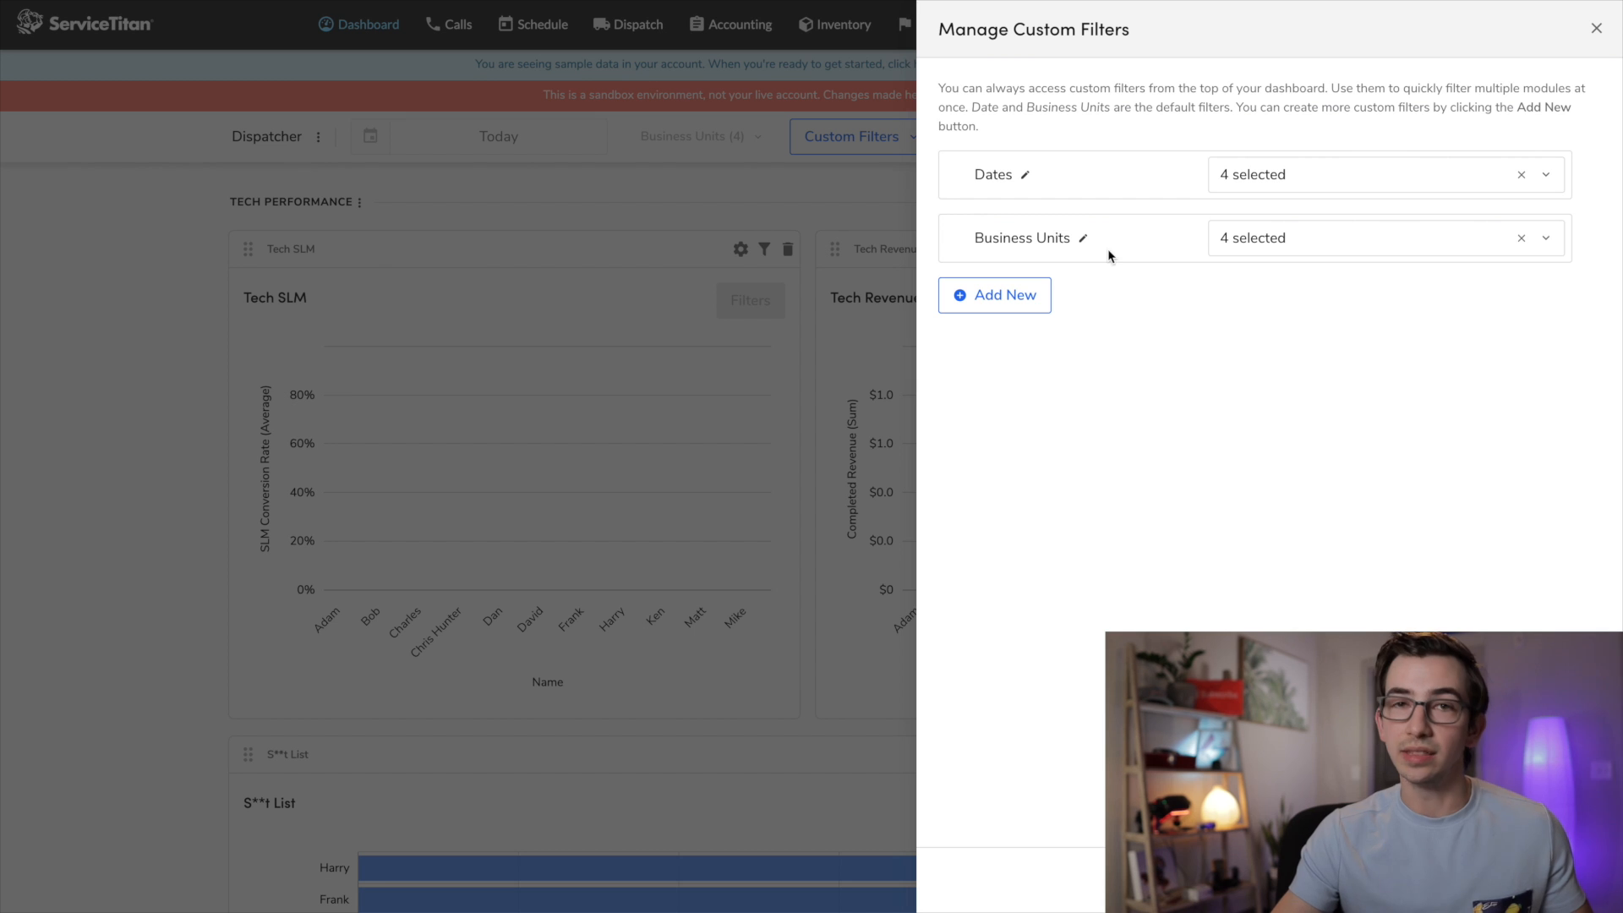
pyautogui.click(1251, 238)
pyautogui.scroll(-3, 1290, 378)
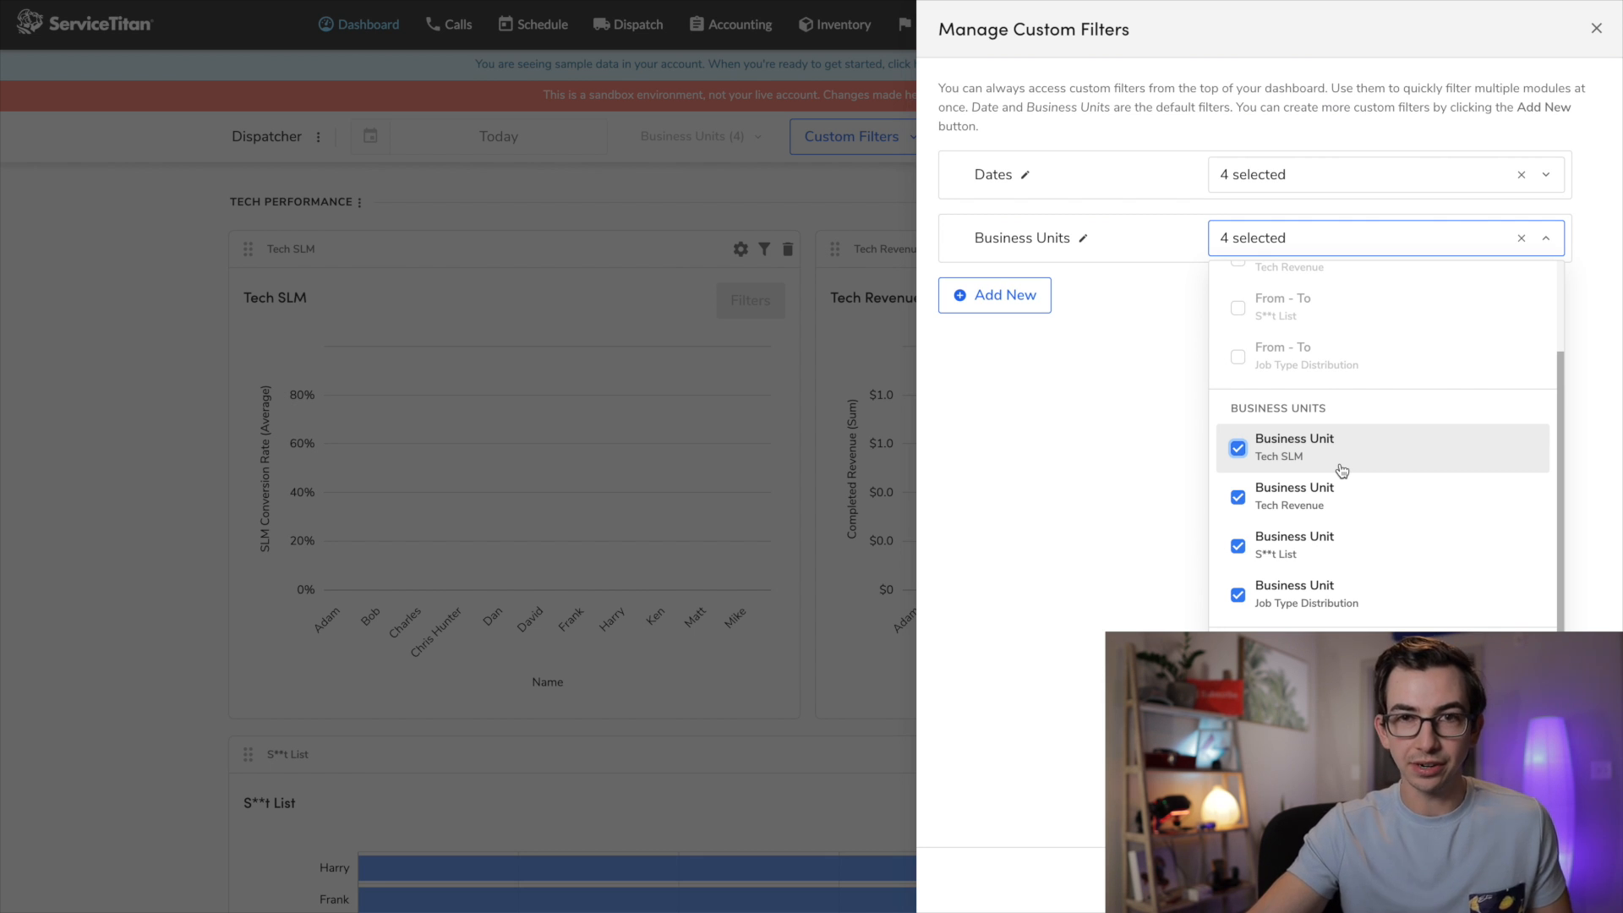
pyautogui.click(1239, 449)
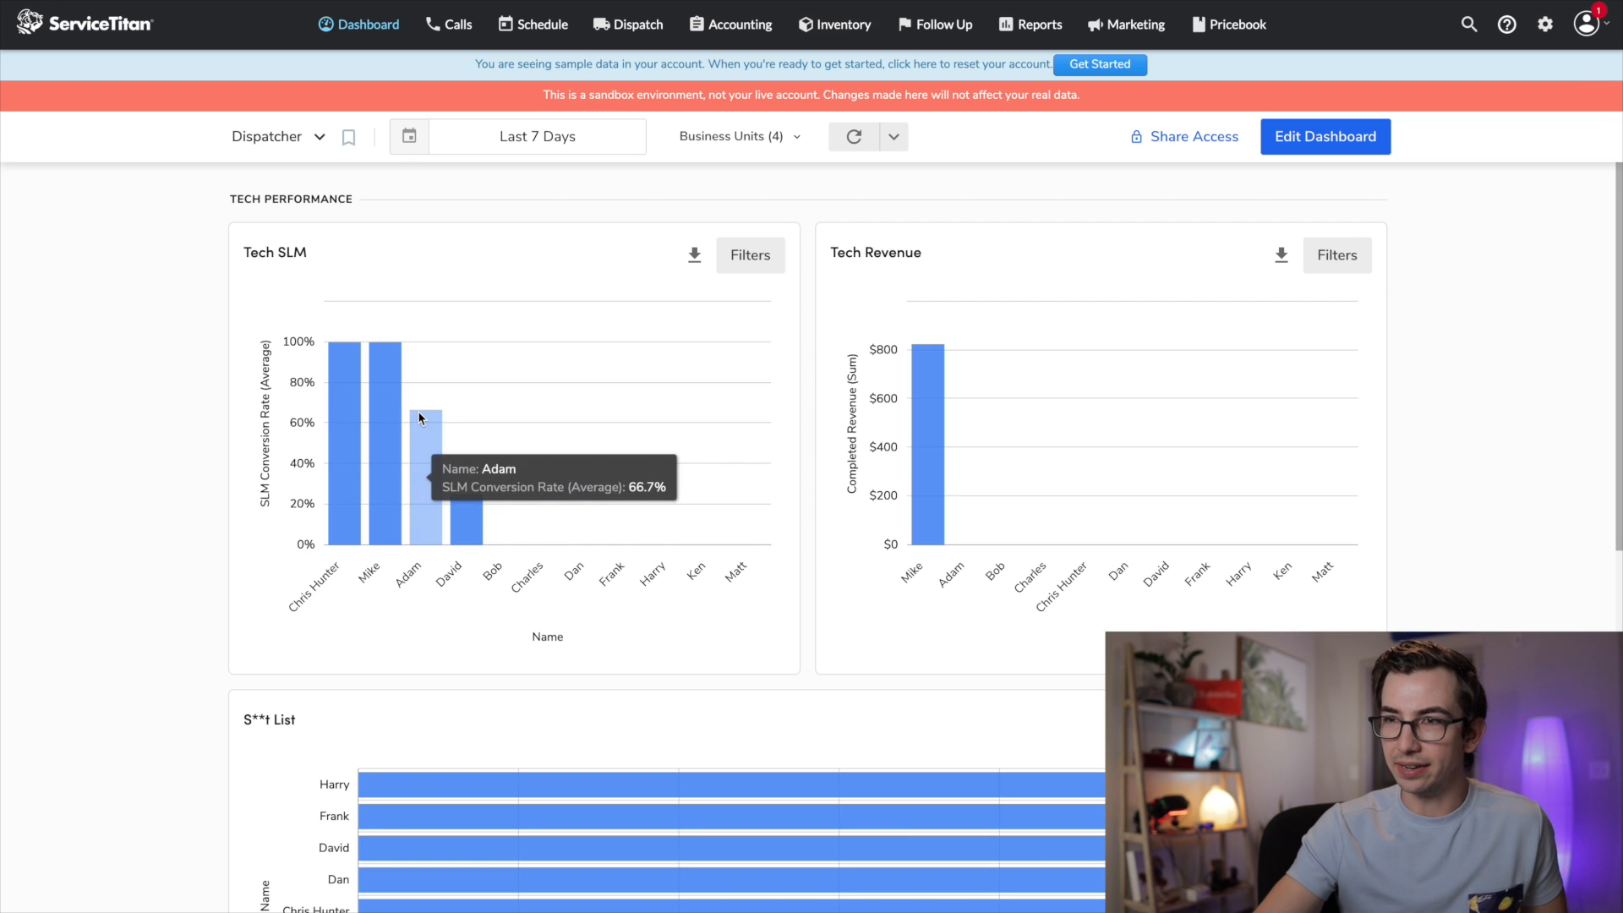
# Add the Electrical Install, Maintenance, Sales and Service business units to the dashboard's Business Units filter and apply it.
pyautogui.click(778, 137)
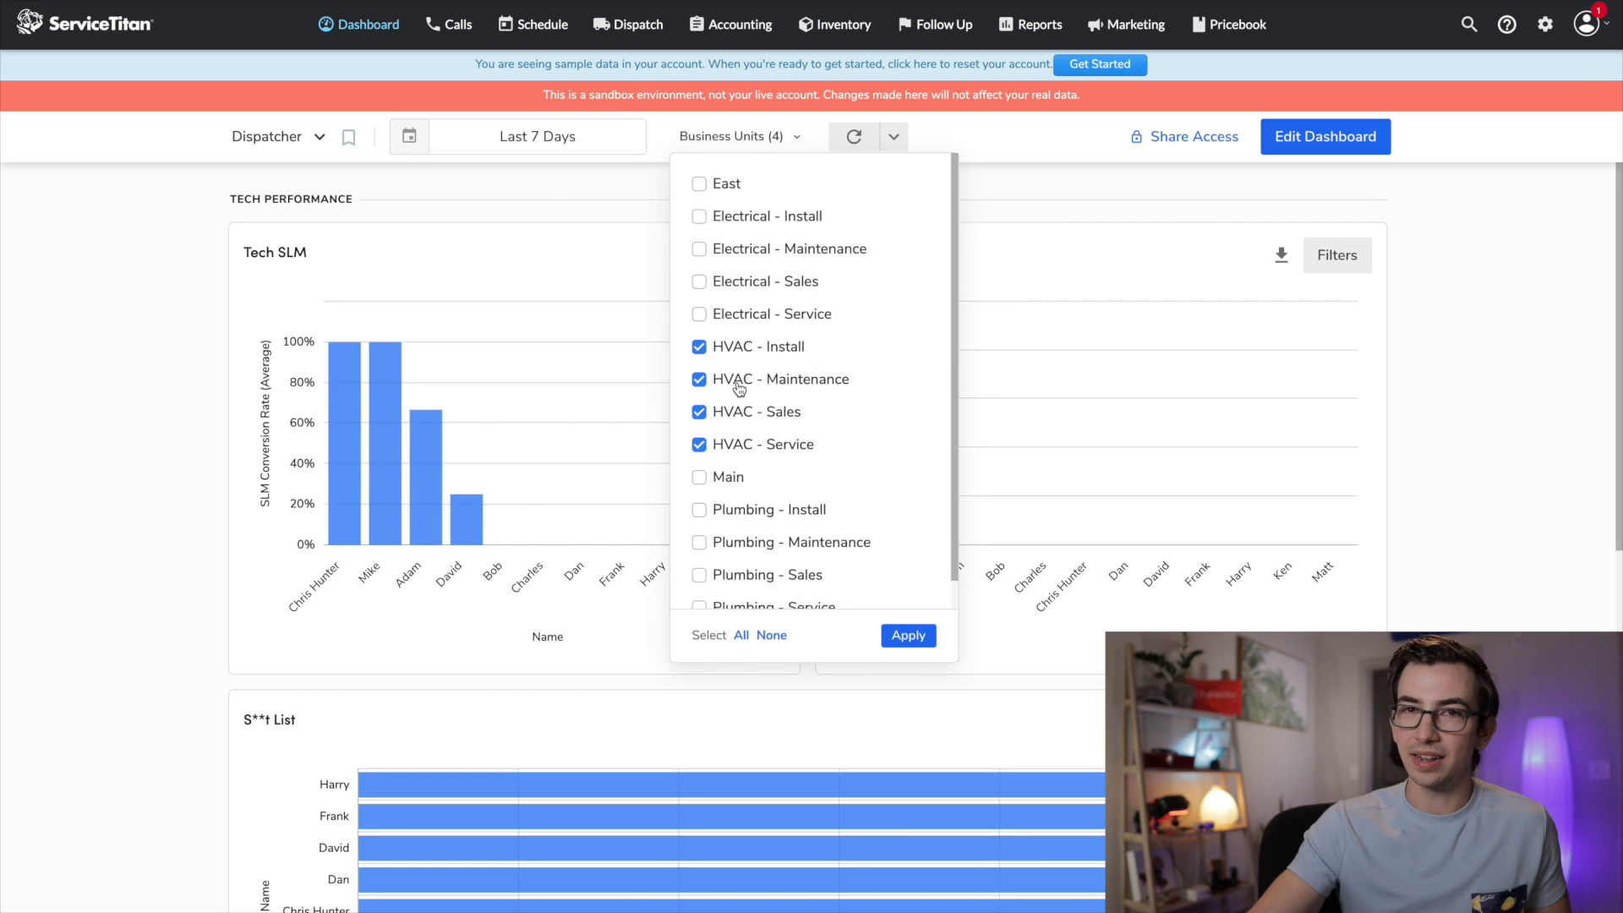
pyautogui.click(699, 248)
pyautogui.click(699, 281)
pyautogui.click(699, 314)
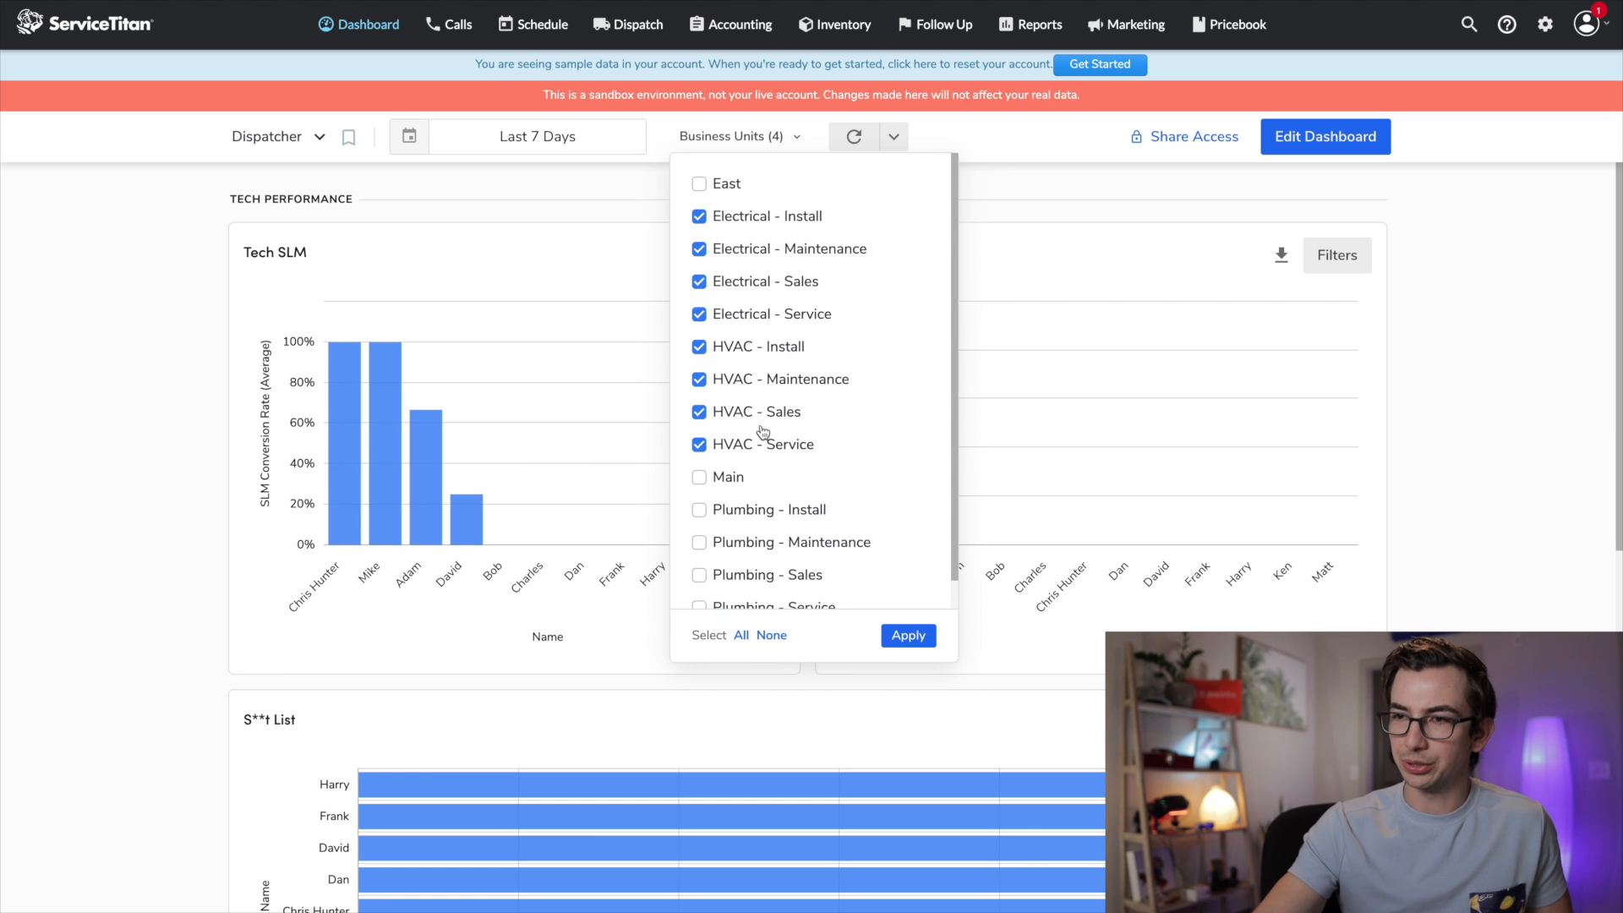
pyautogui.click(908, 635)
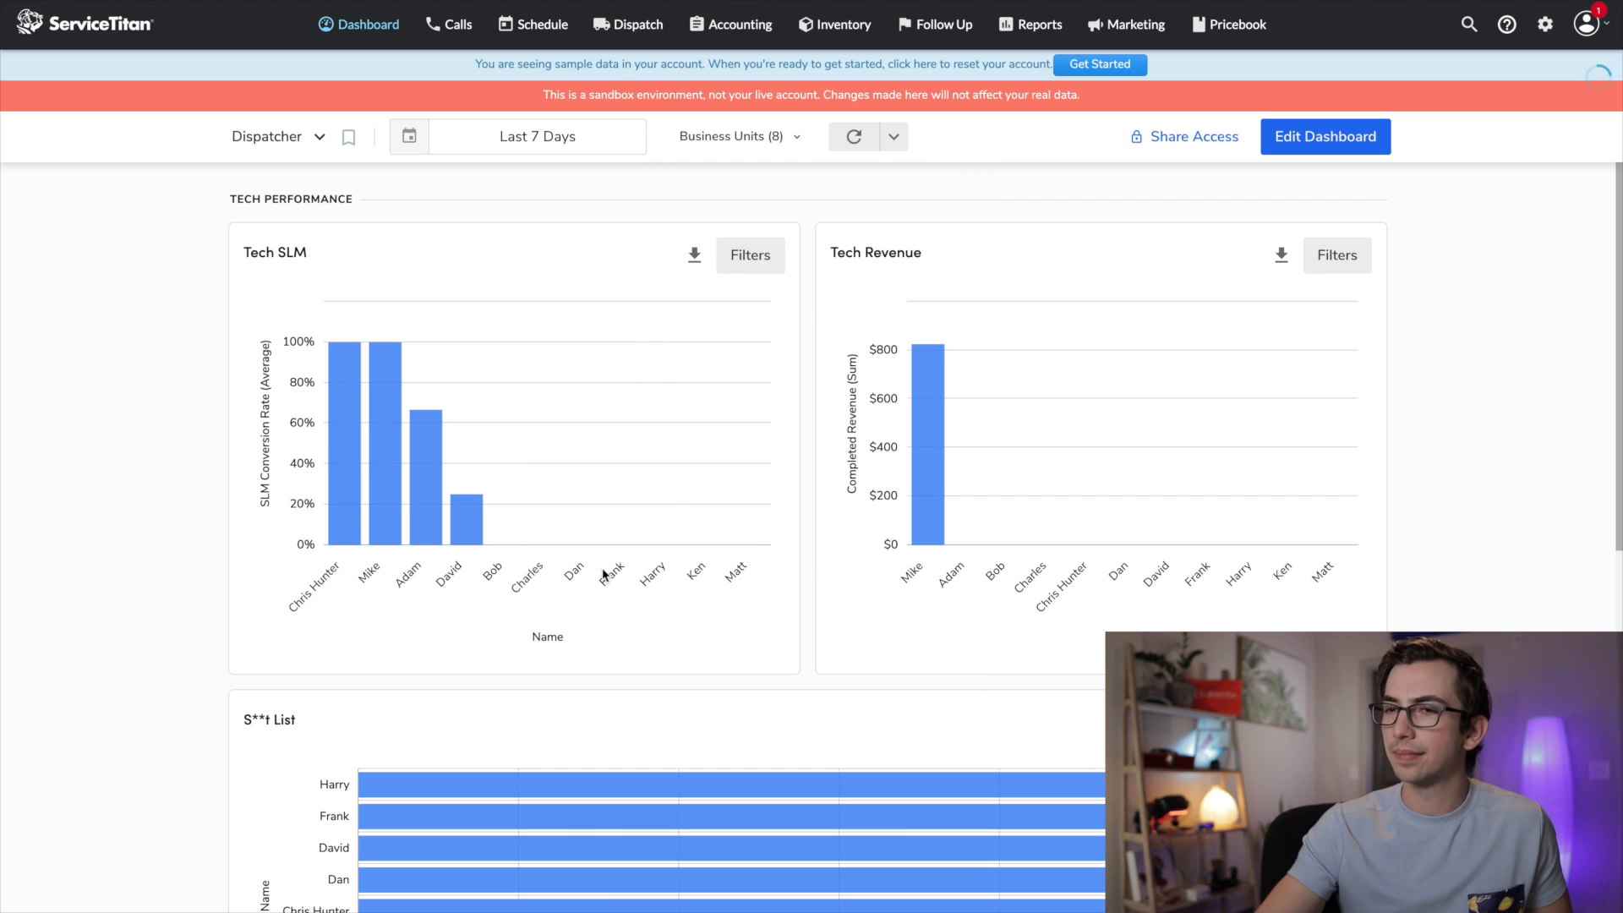
pyautogui.moveTo(459, 497)
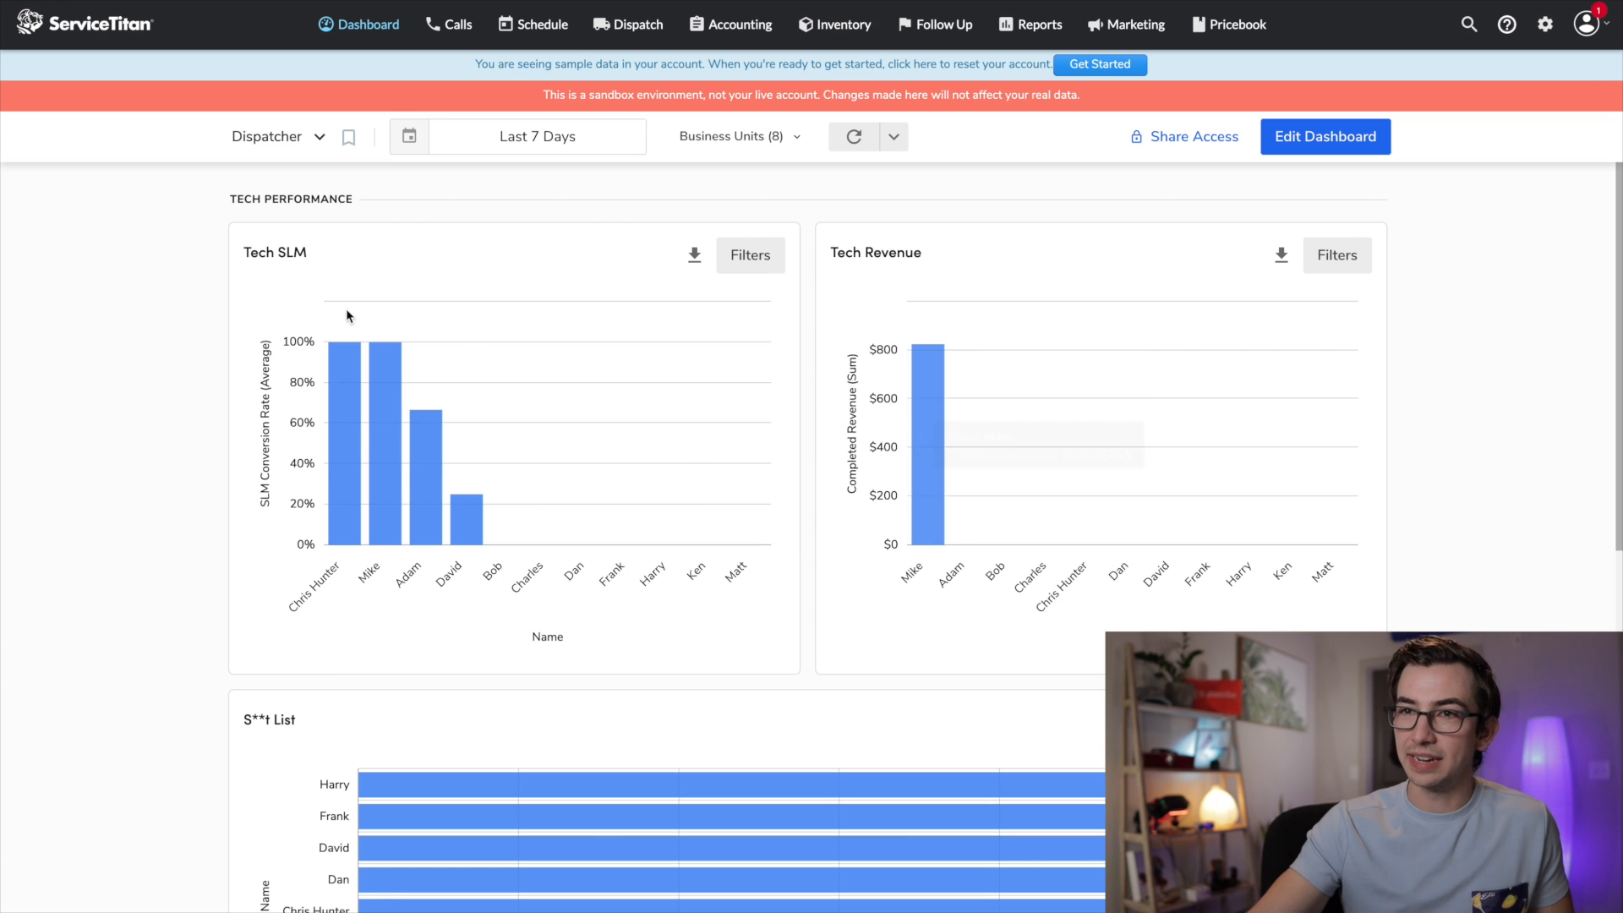
# Check the Tech SLM chart's module filters, including its own Business Unit filter, and look over the dashboard's charts.
pyautogui.click(750, 269)
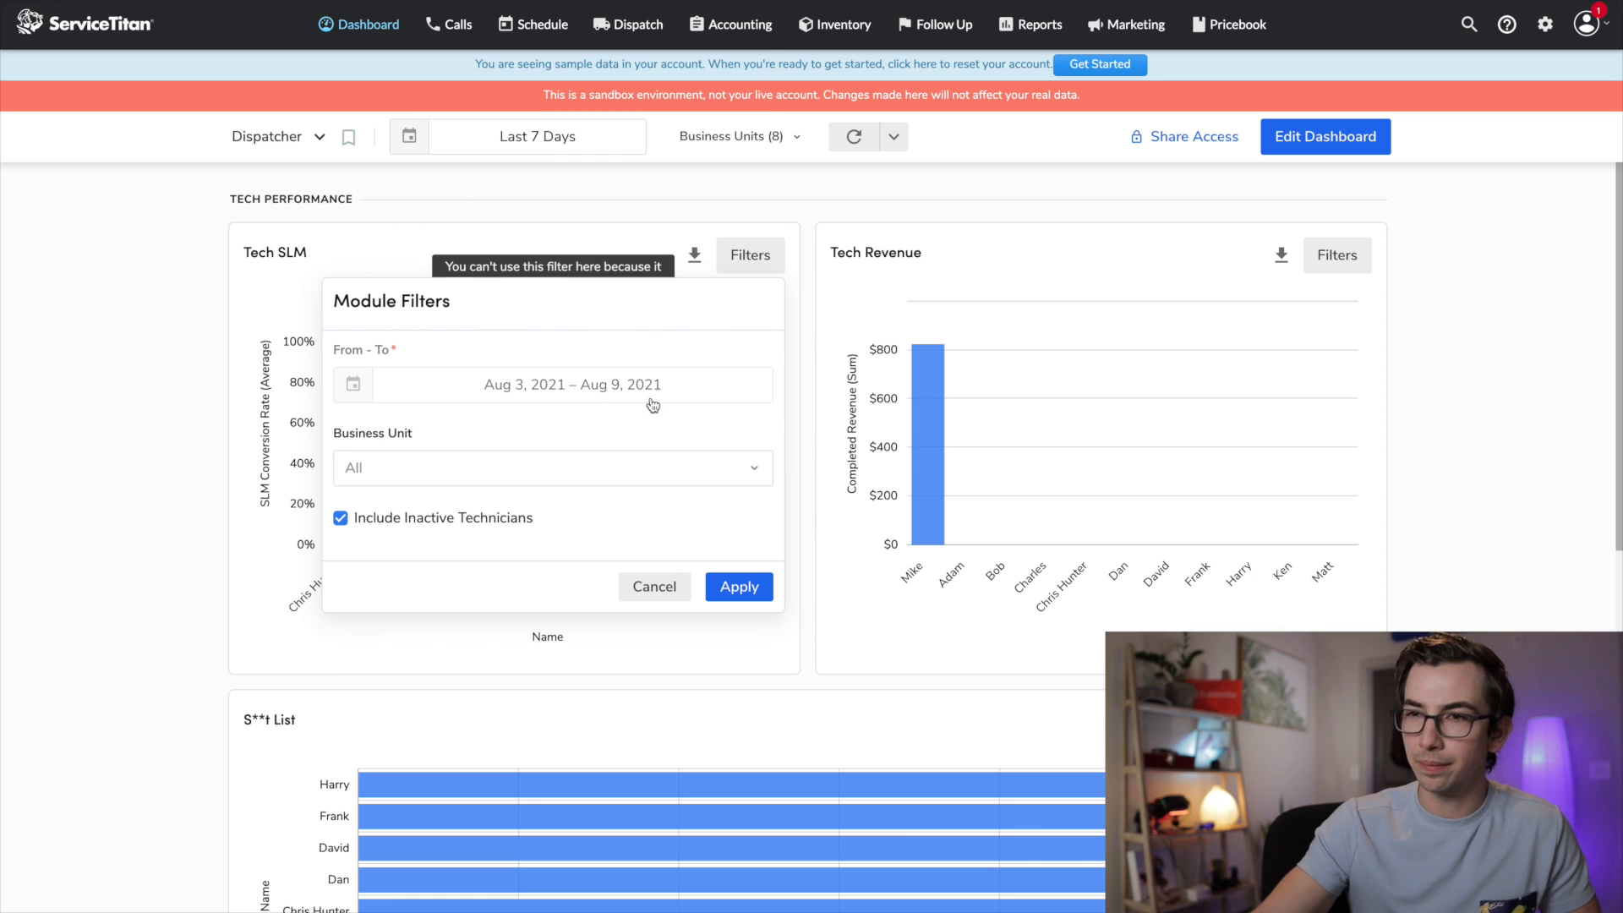
pyautogui.click(595, 469)
pyautogui.scroll(-1, 533, 333)
pyautogui.scroll(1, 532, 333)
pyautogui.scroll(-2, 534, 336)
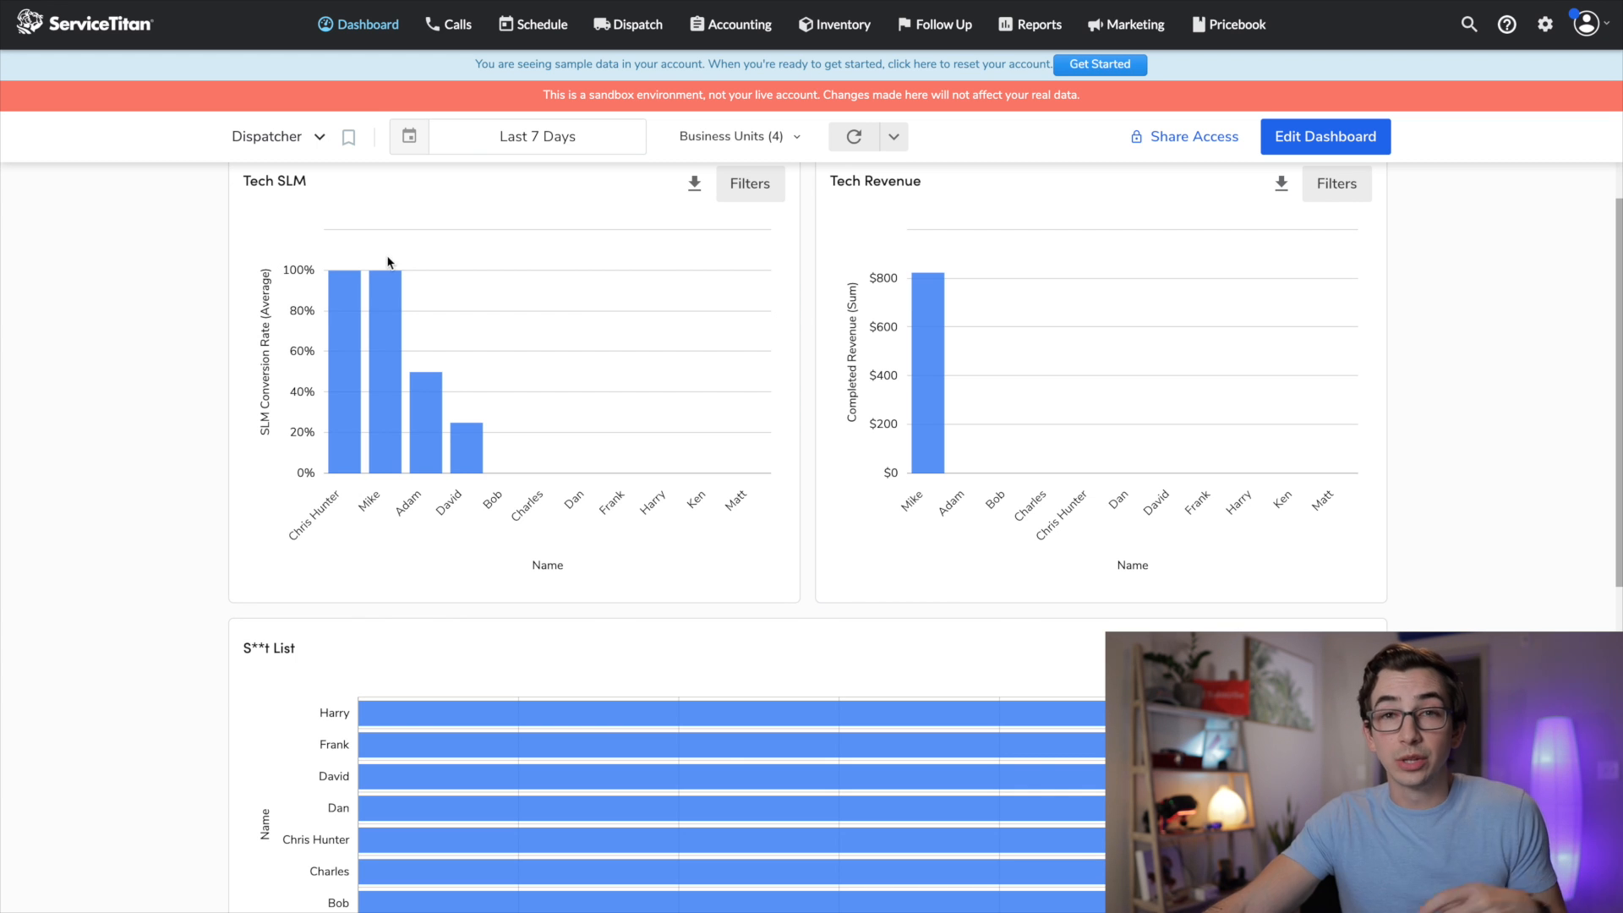
# Switch from the Dispatcher dashboard to the Custom Filter Example Dashboard.
pyautogui.click(321, 142)
pyautogui.scroll(-3, 287, 358)
pyautogui.click(266, 498)
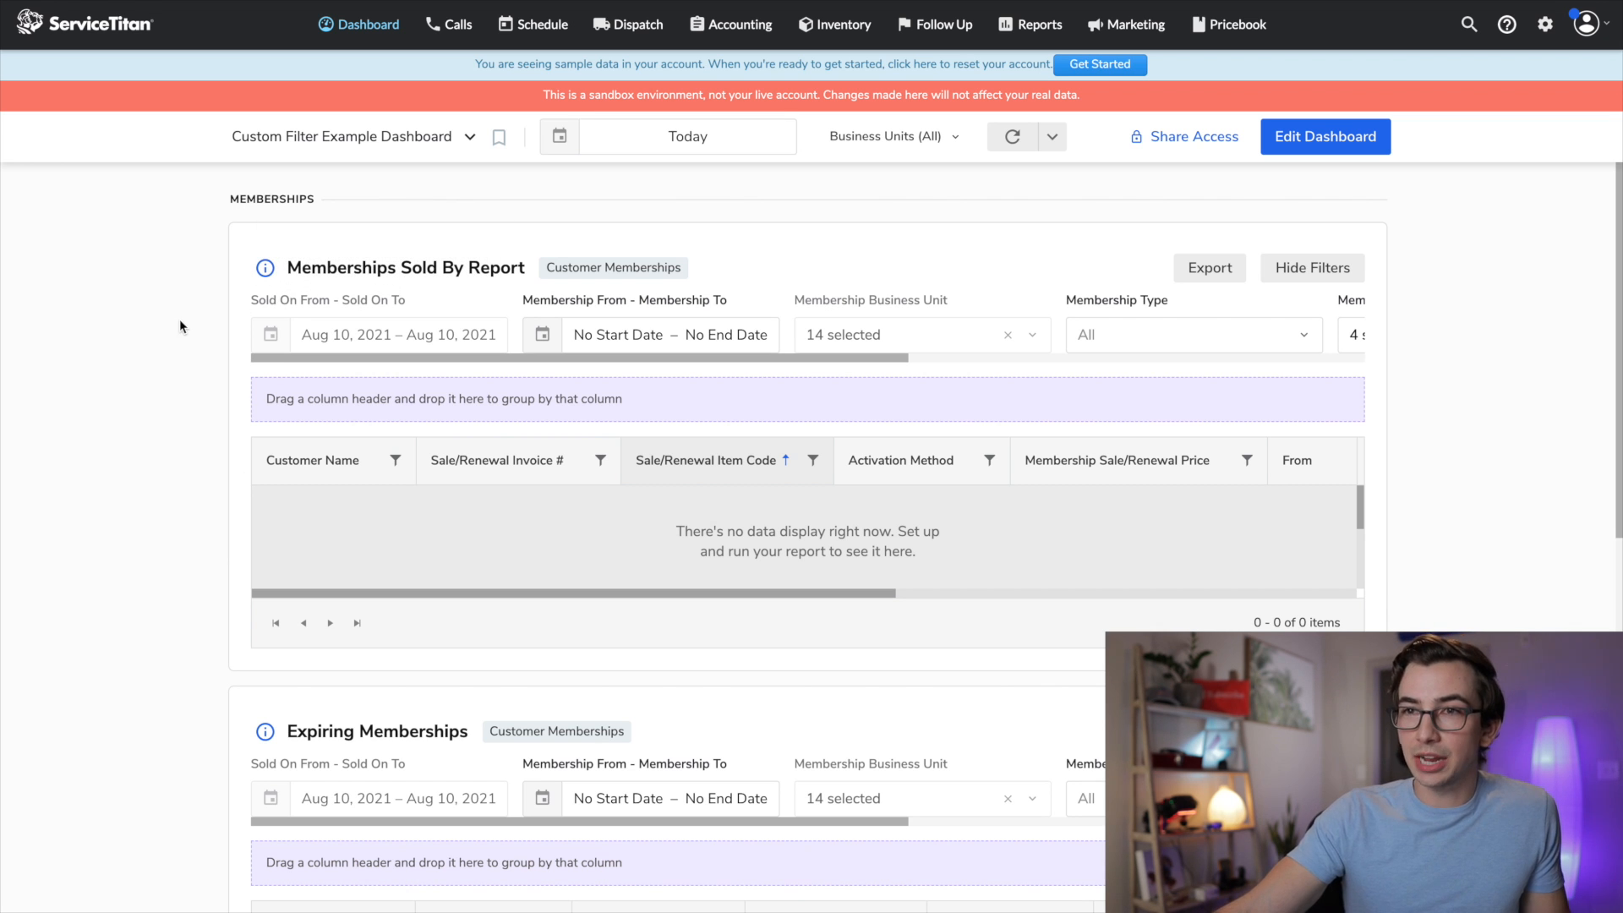
# Examine which filters the Memberships Sold By Report, Expiring Memberships and Deferred Revenue modules share and which are governed by custom filters.
pyautogui.scroll(-5, 180, 321)
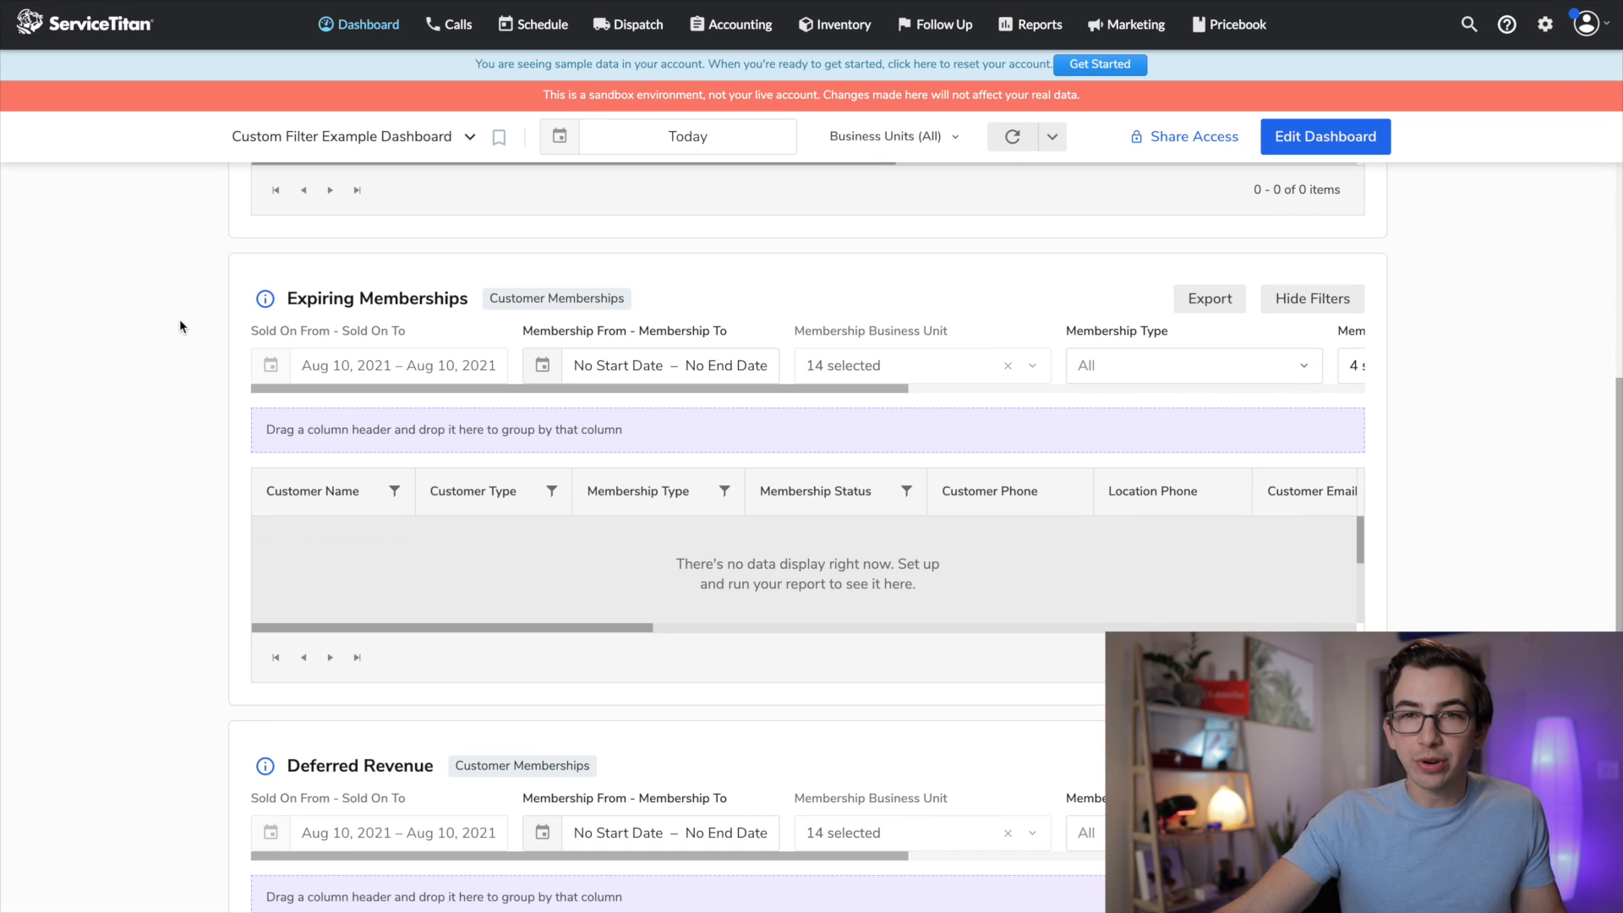
pyautogui.scroll(5, 179, 322)
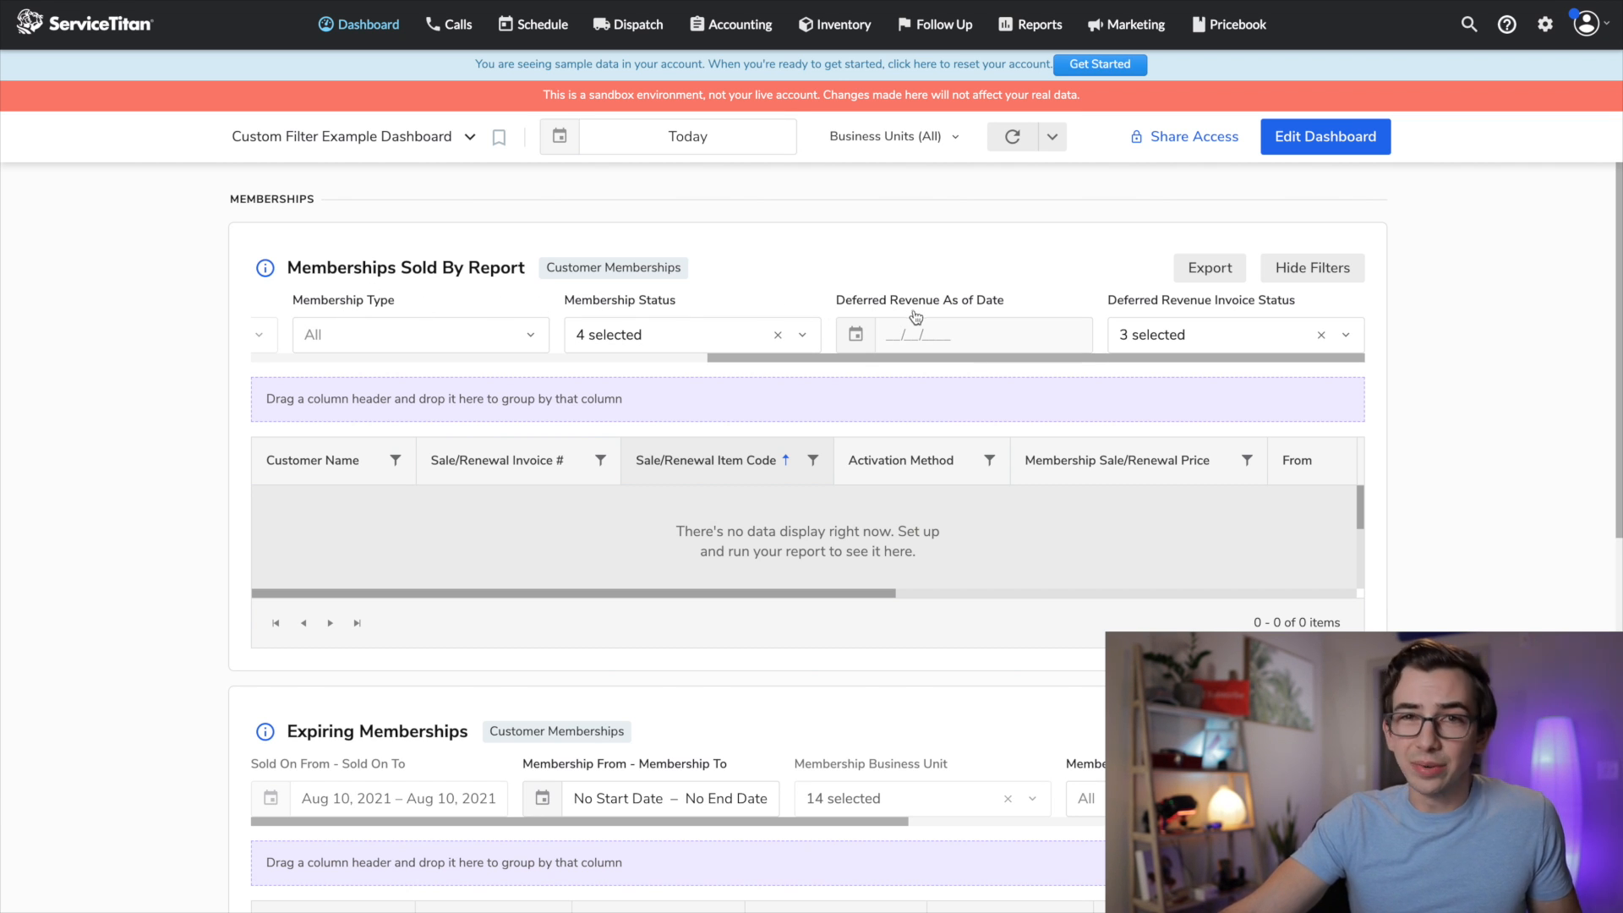
pyautogui.scroll(-6, 65, 453)
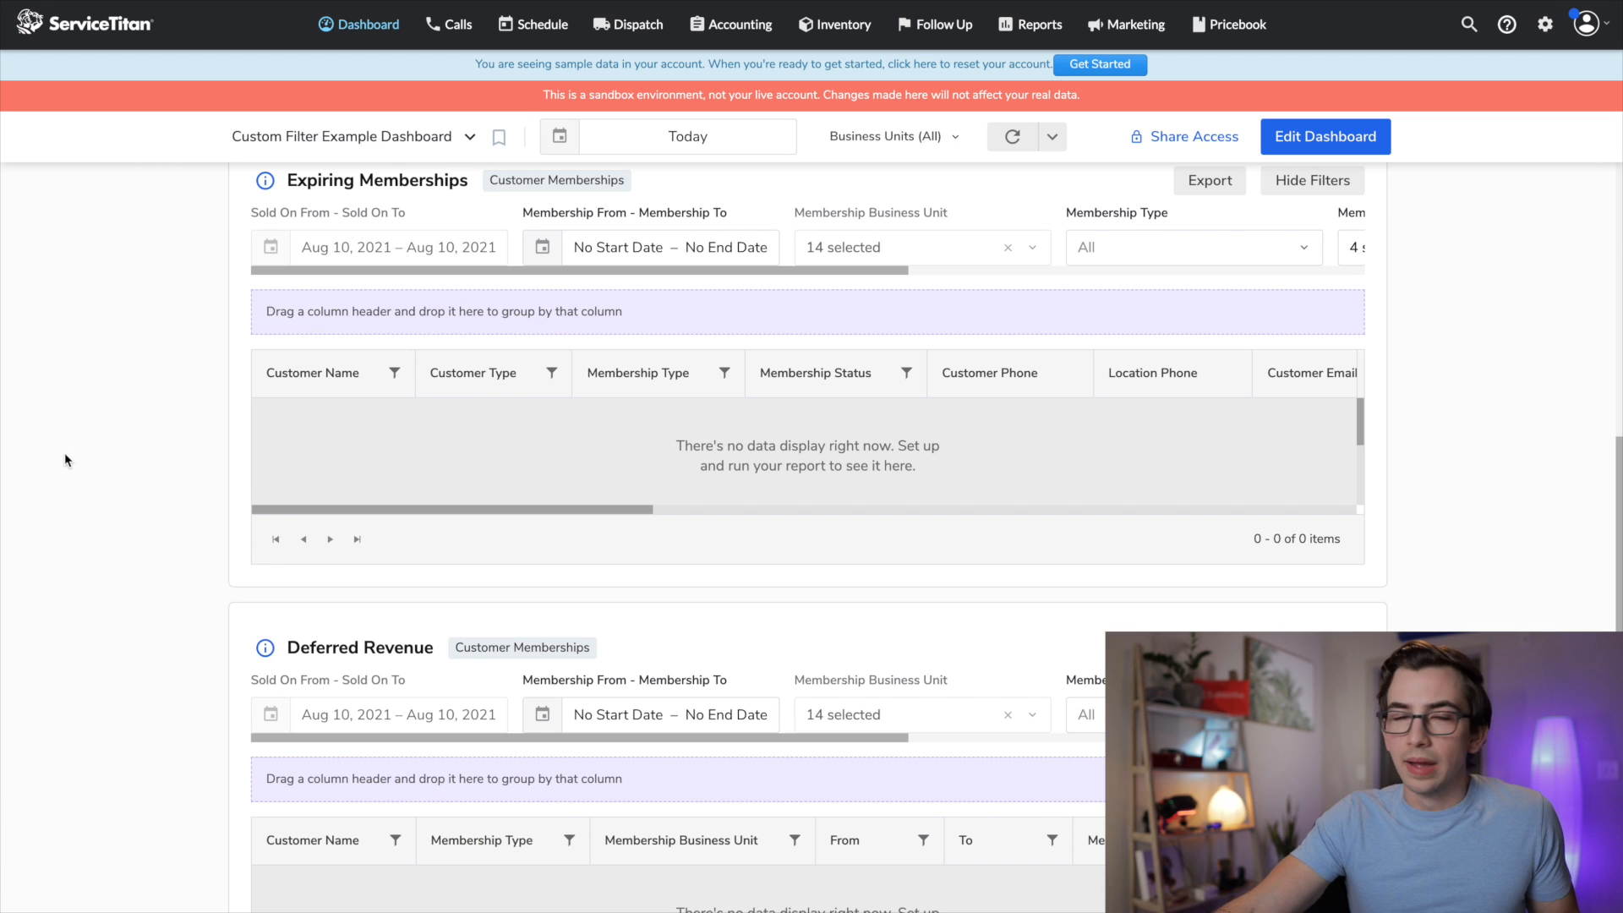
pyautogui.hscroll(5, 541, 250)
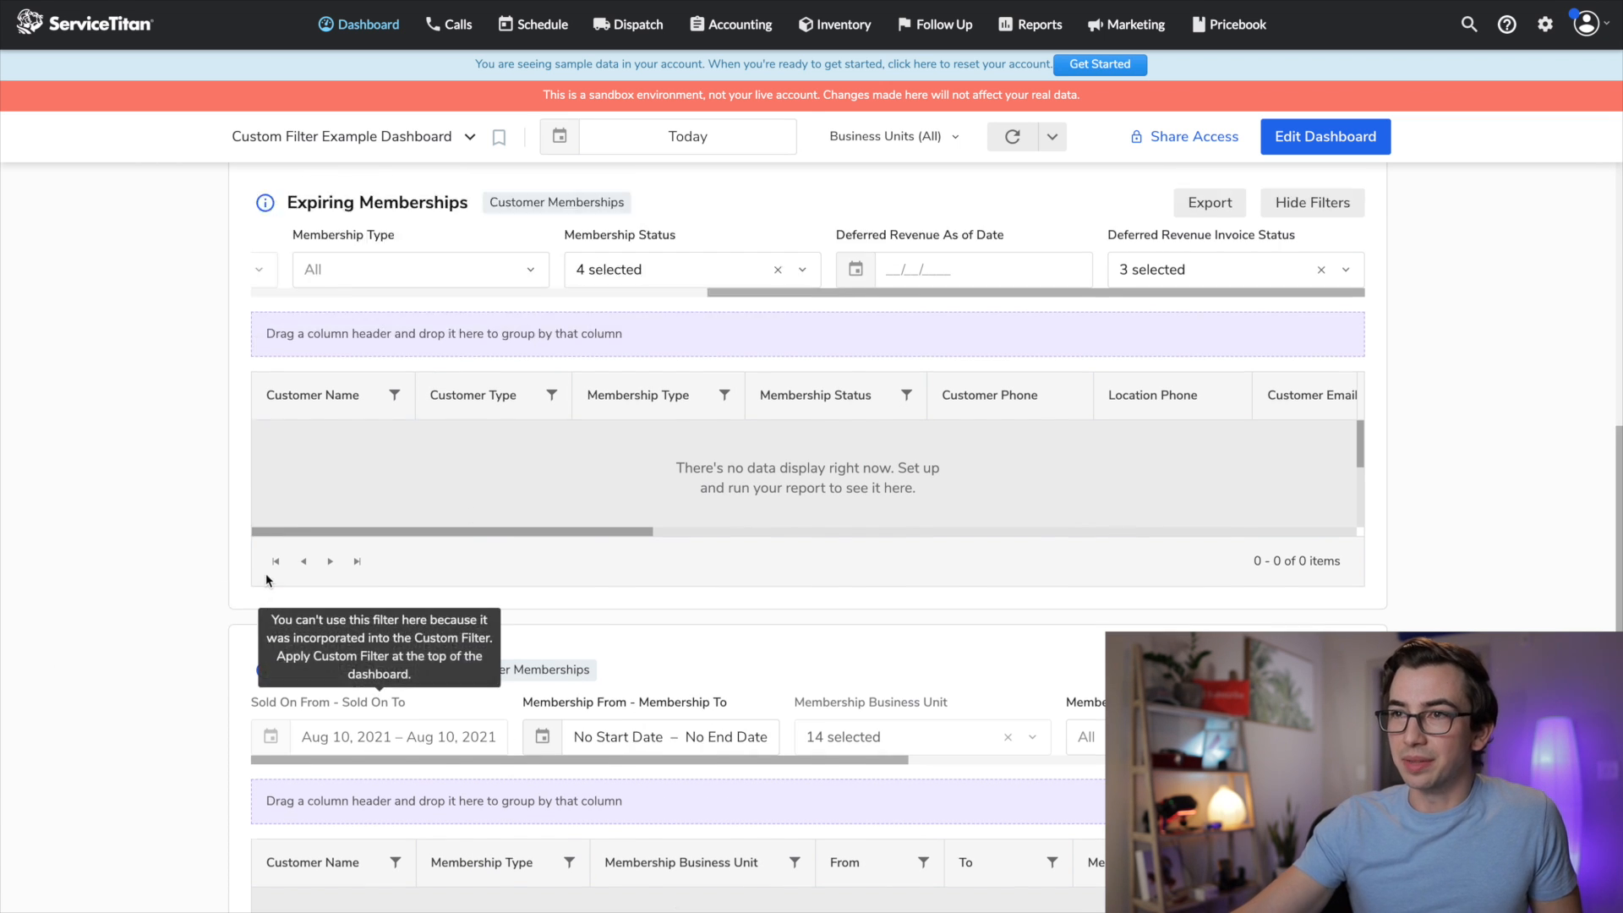
pyautogui.scroll(6, 268, 573)
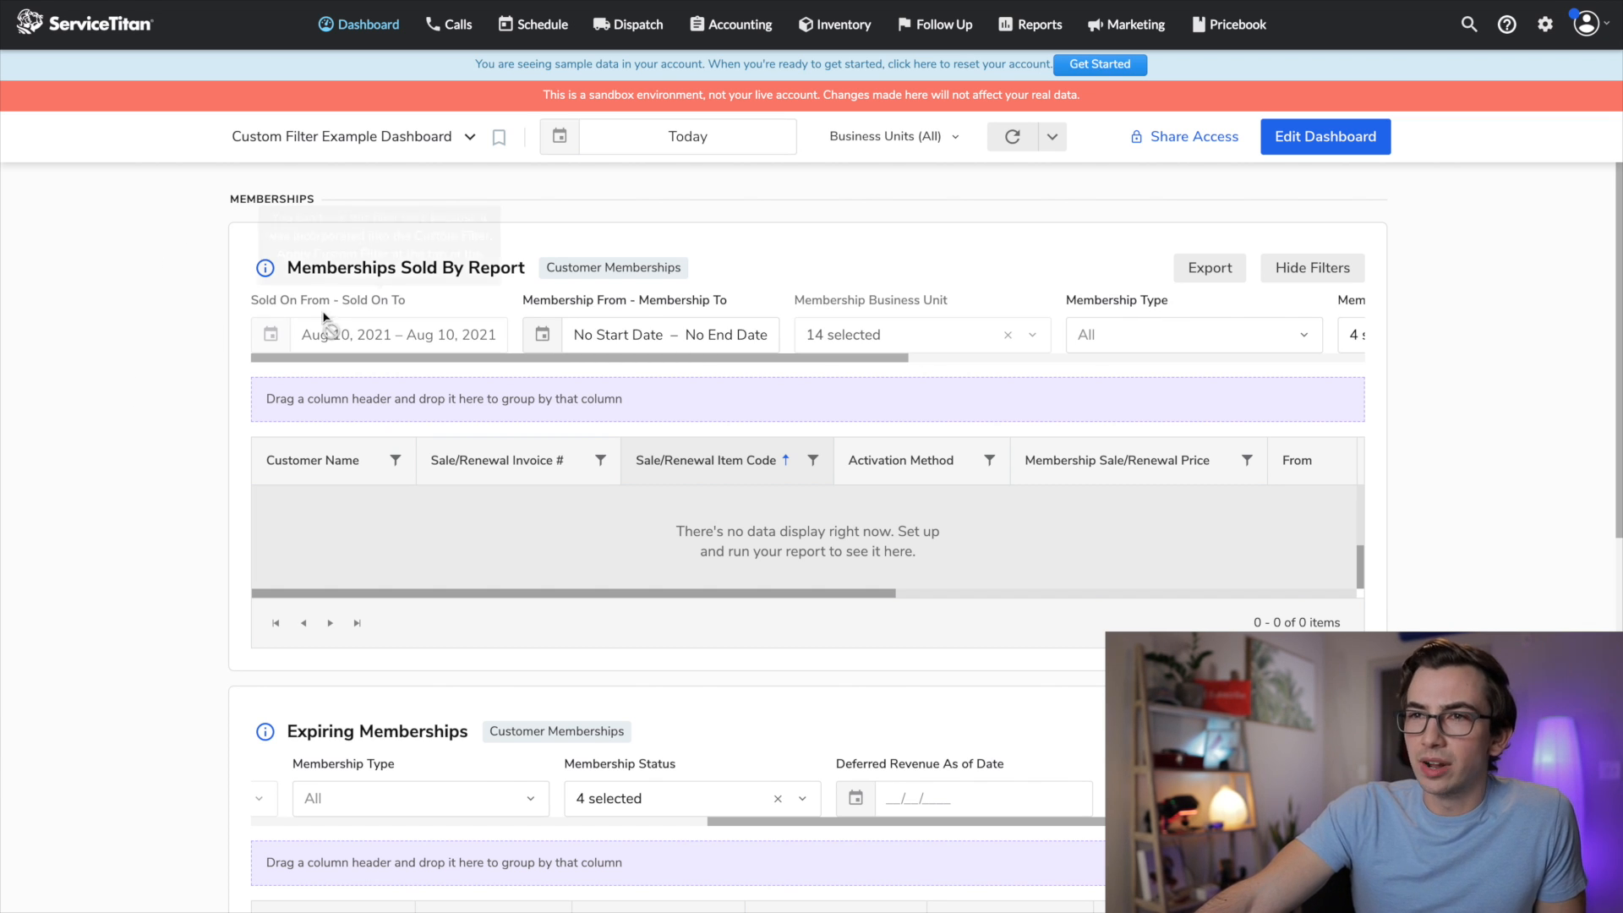
pyautogui.moveTo(340, 334)
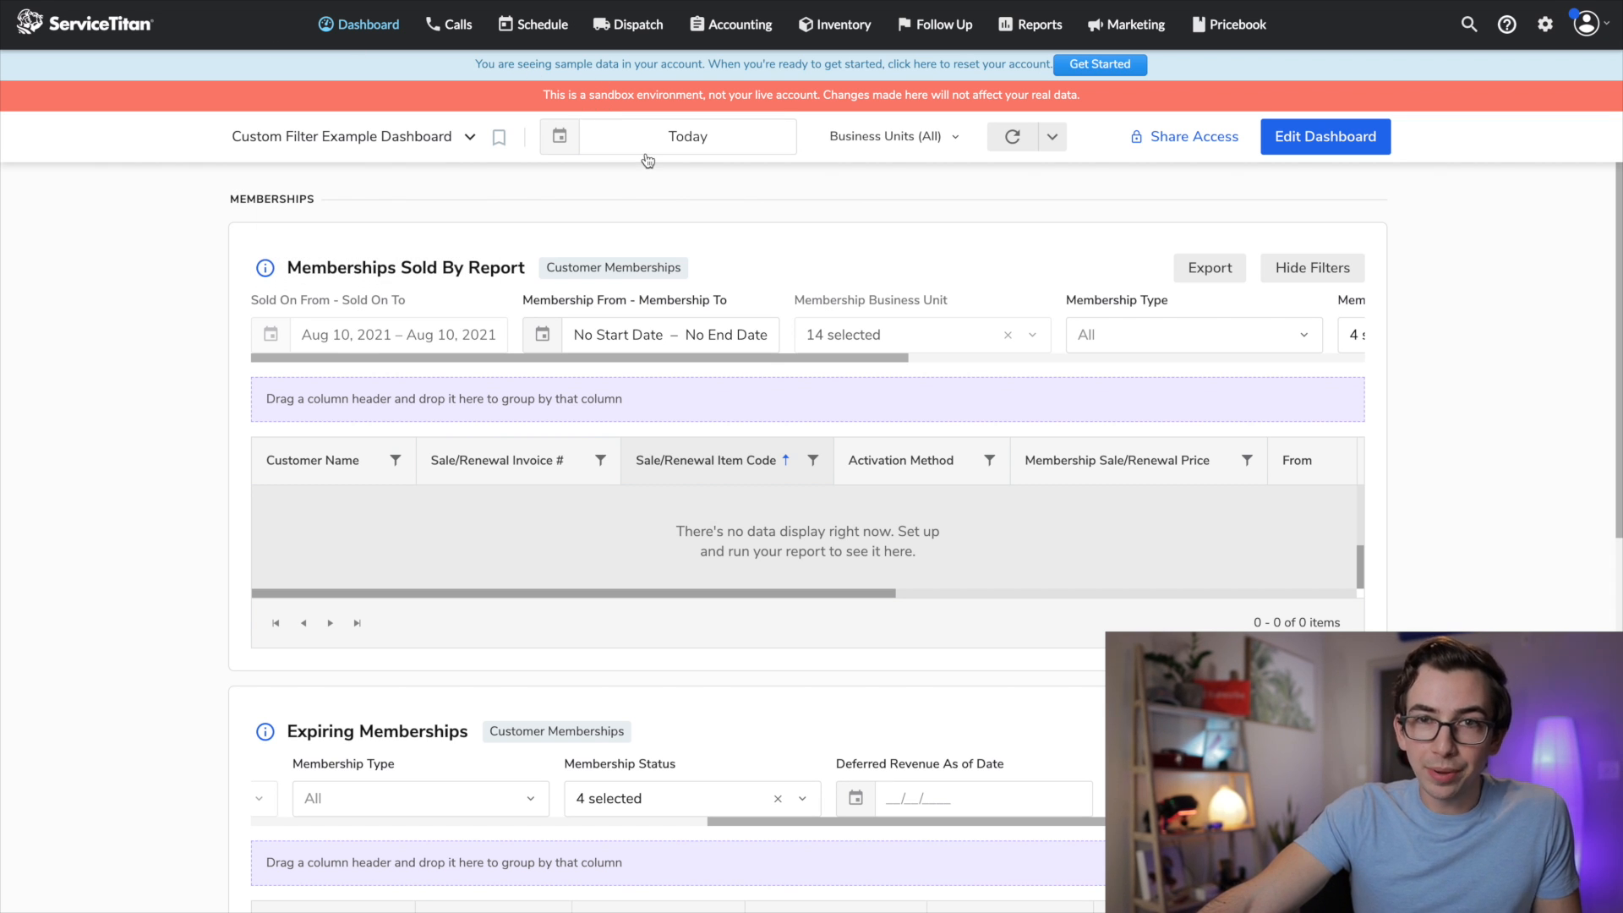
pyautogui.moveTo(916, 338)
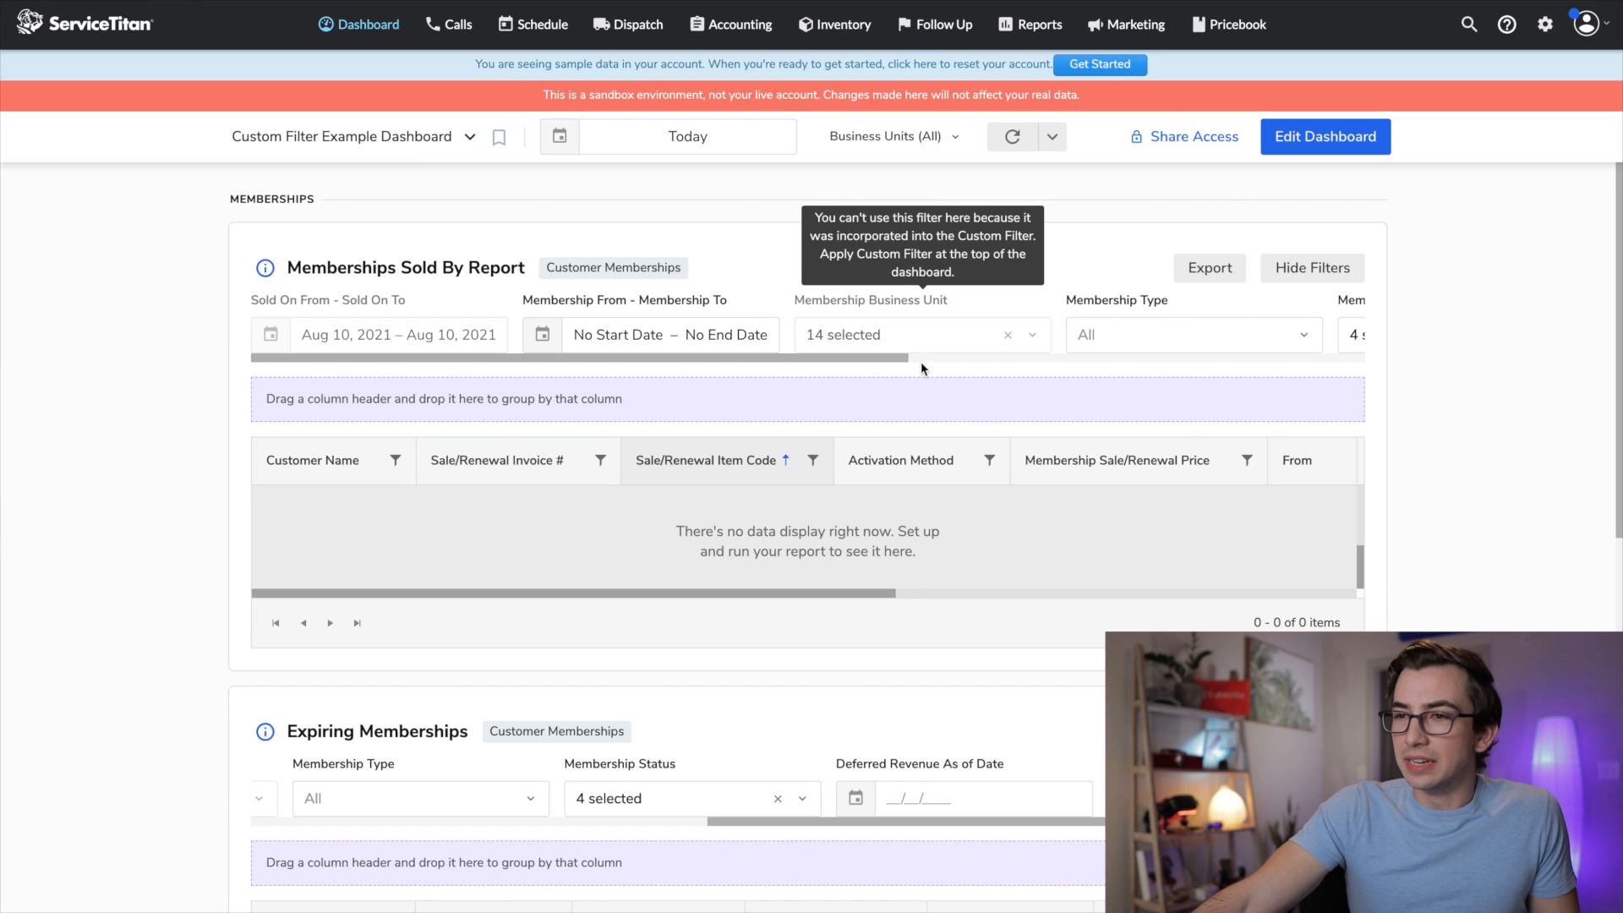
pyautogui.scroll(-1, 948, 541)
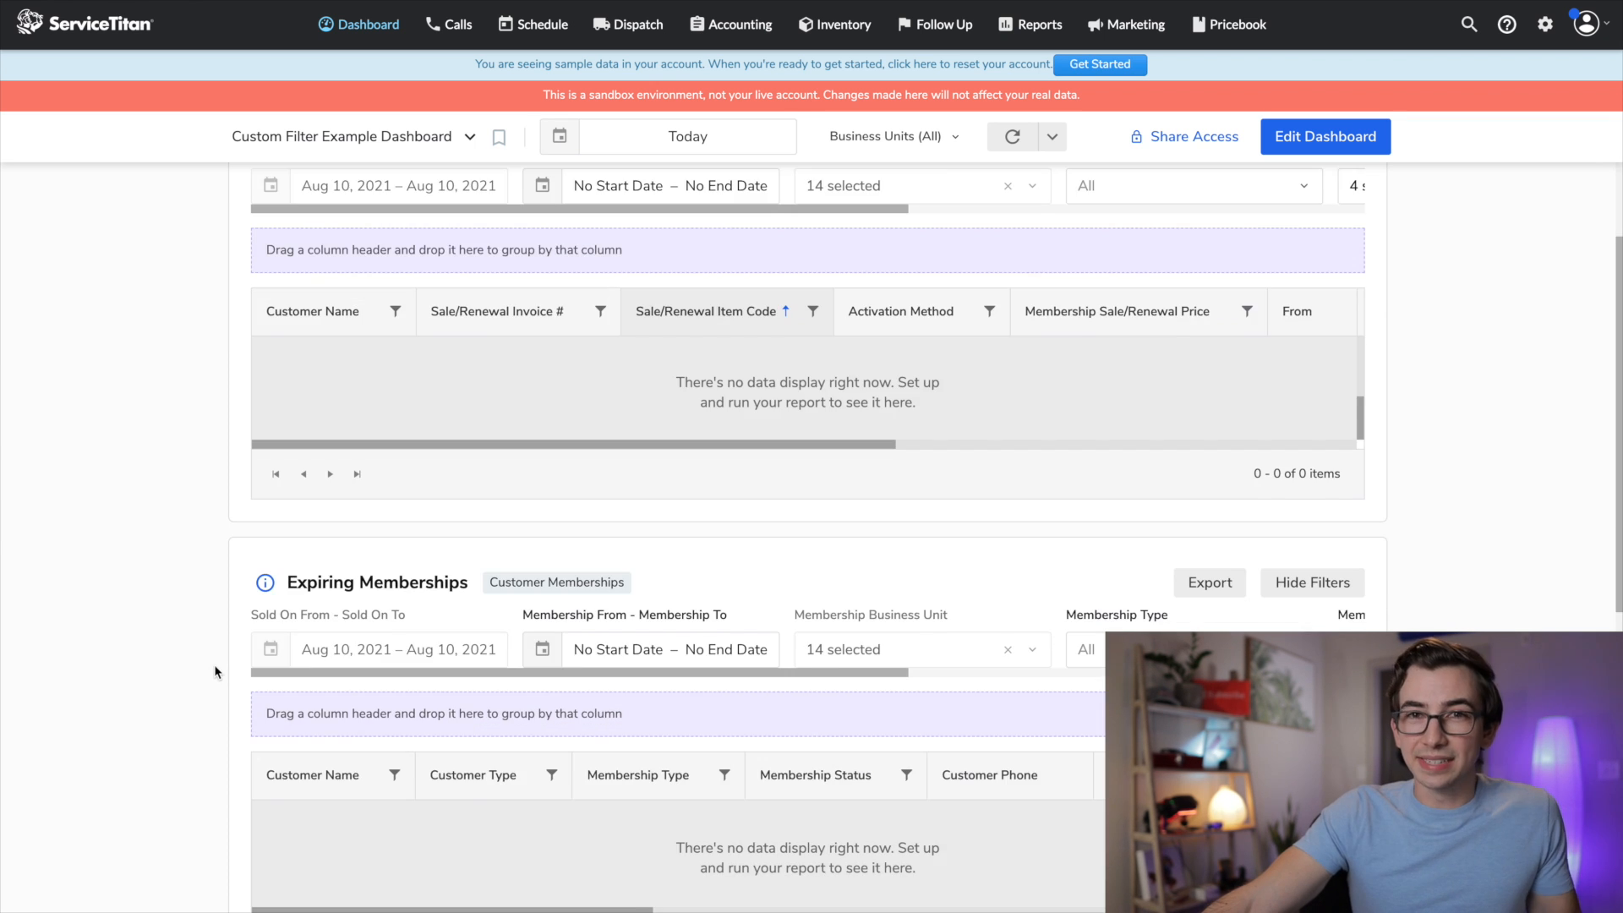
pyautogui.scroll(-3, 217, 670)
pyautogui.scroll(5, 217, 670)
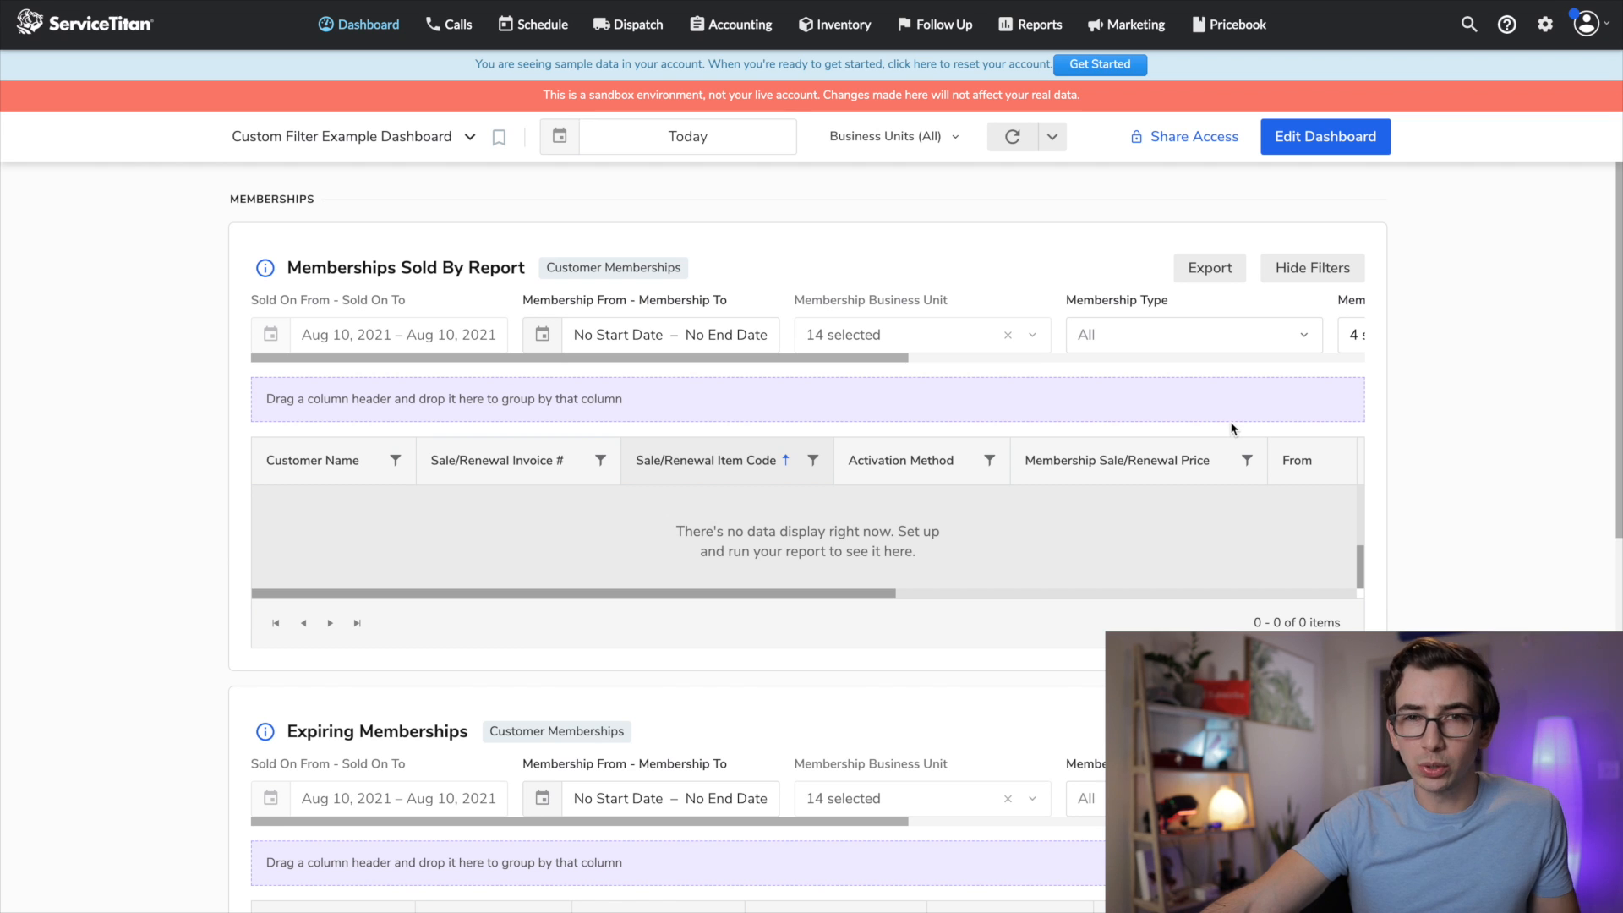
# Filter both the Memberships Sold By Report and Expiring Memberships modules to the Default membership type.
pyautogui.click(1131, 335)
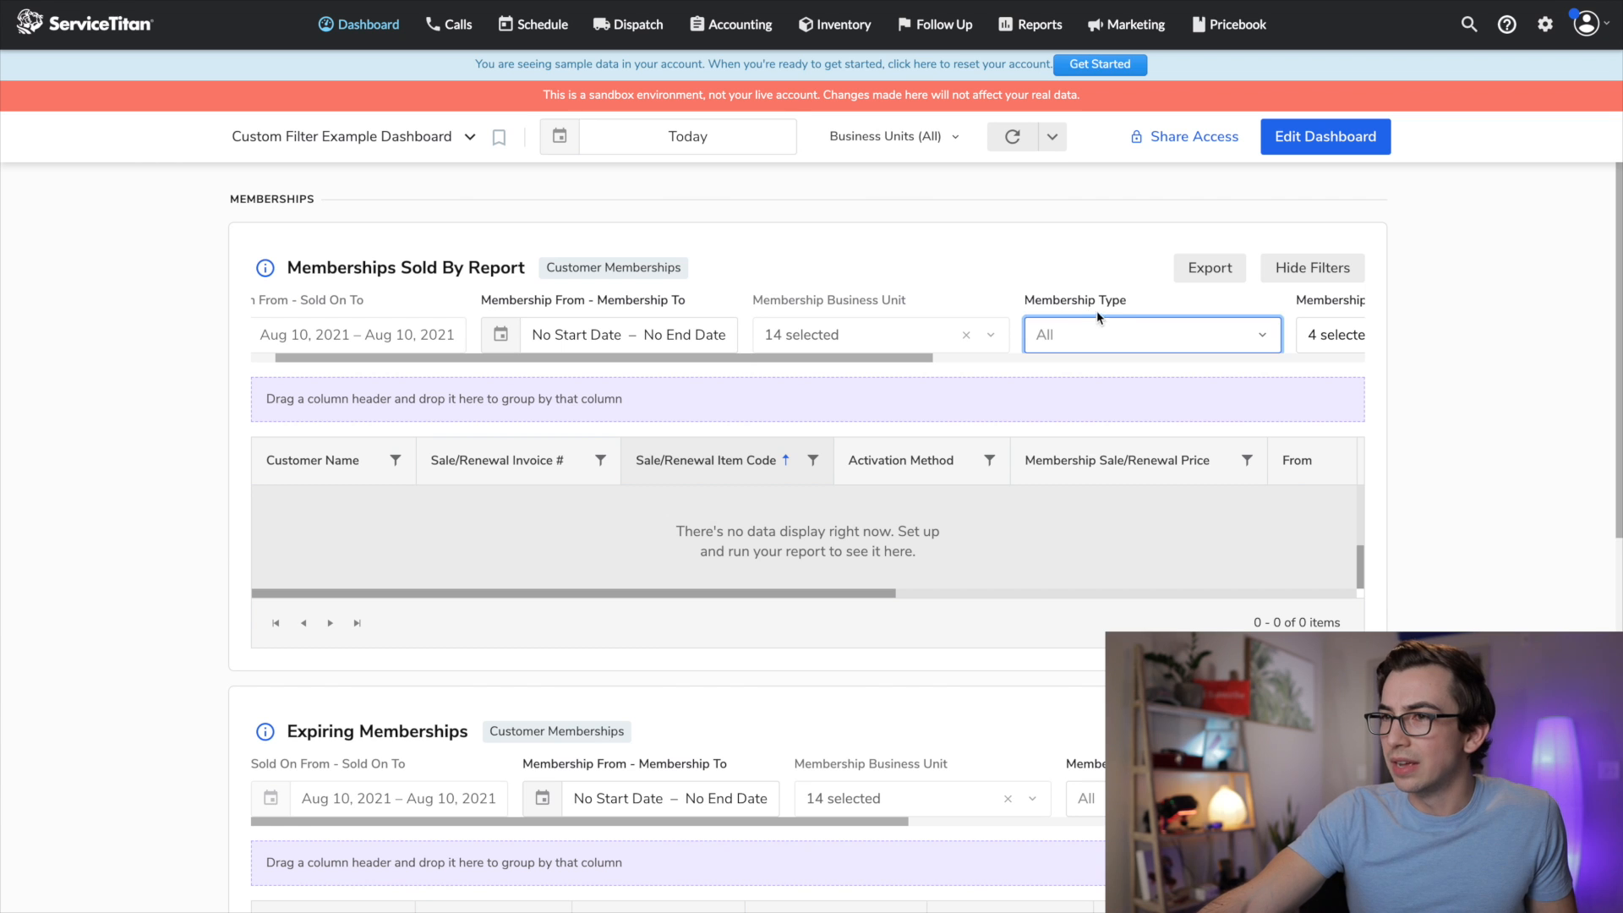
pyautogui.click(1132, 332)
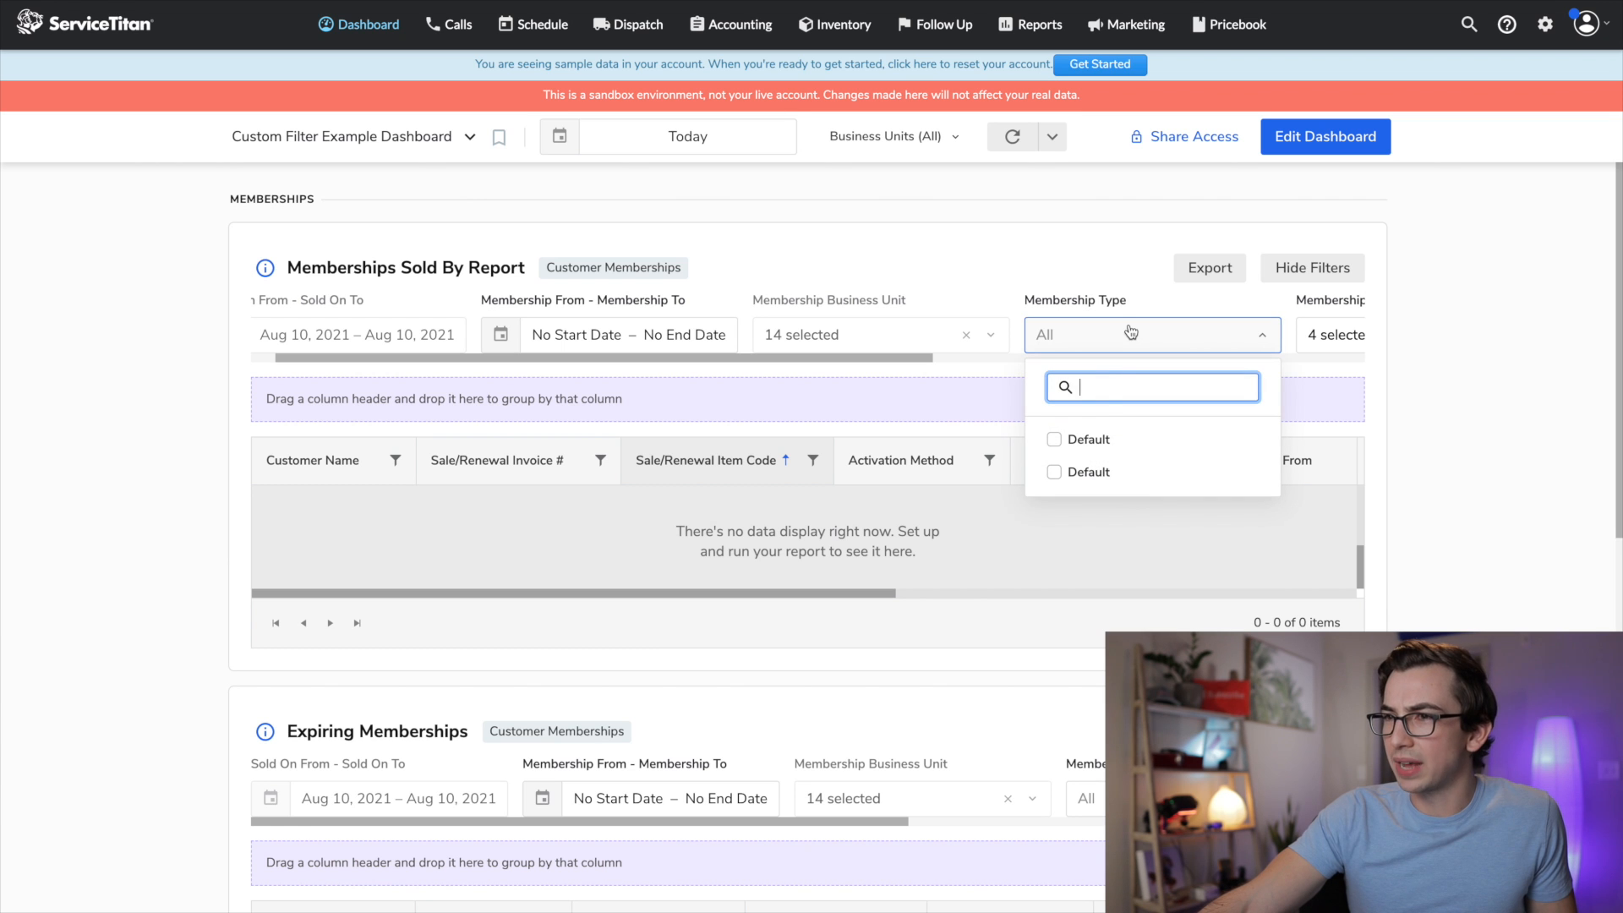
pyautogui.click(1058, 441)
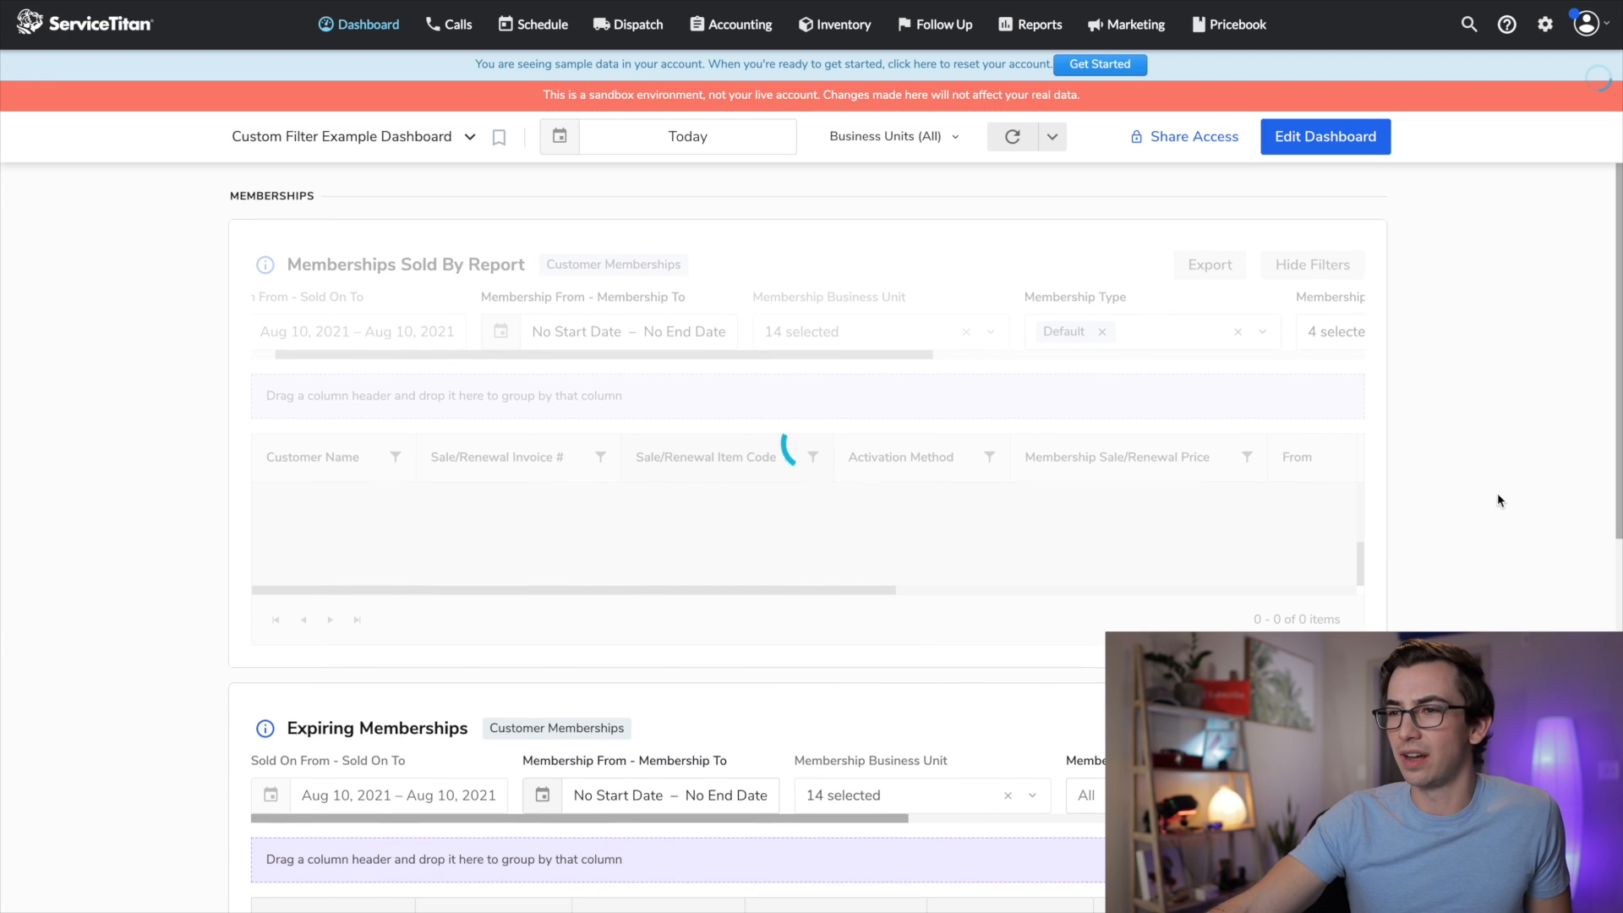
pyautogui.scroll(-5, 1496, 499)
pyautogui.click(1211, 385)
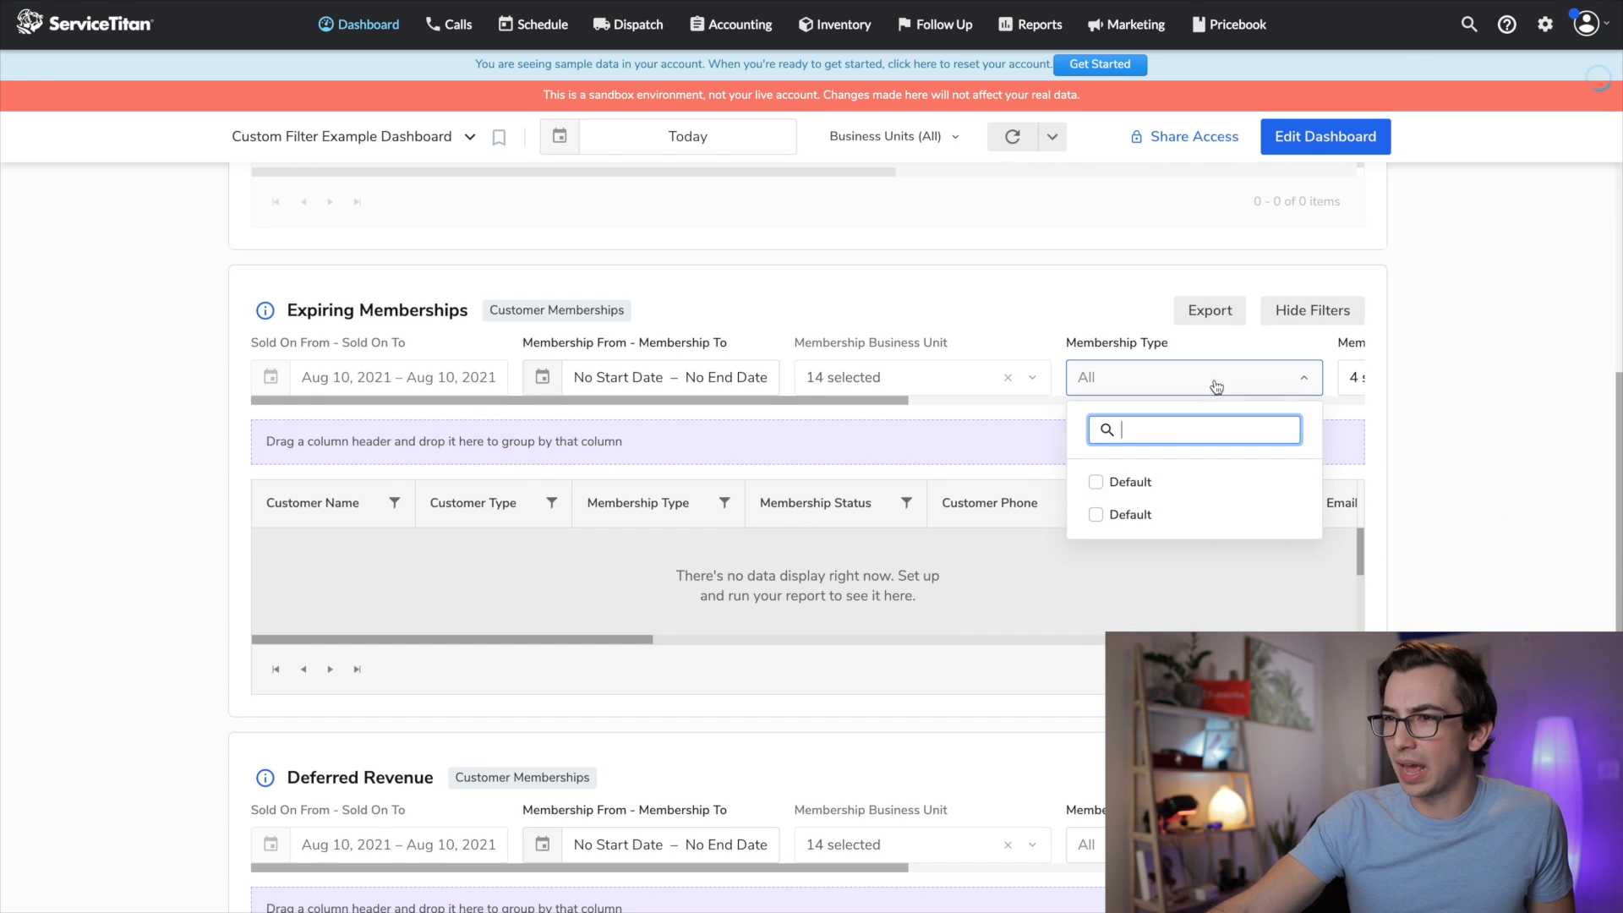
pyautogui.click(1095, 487)
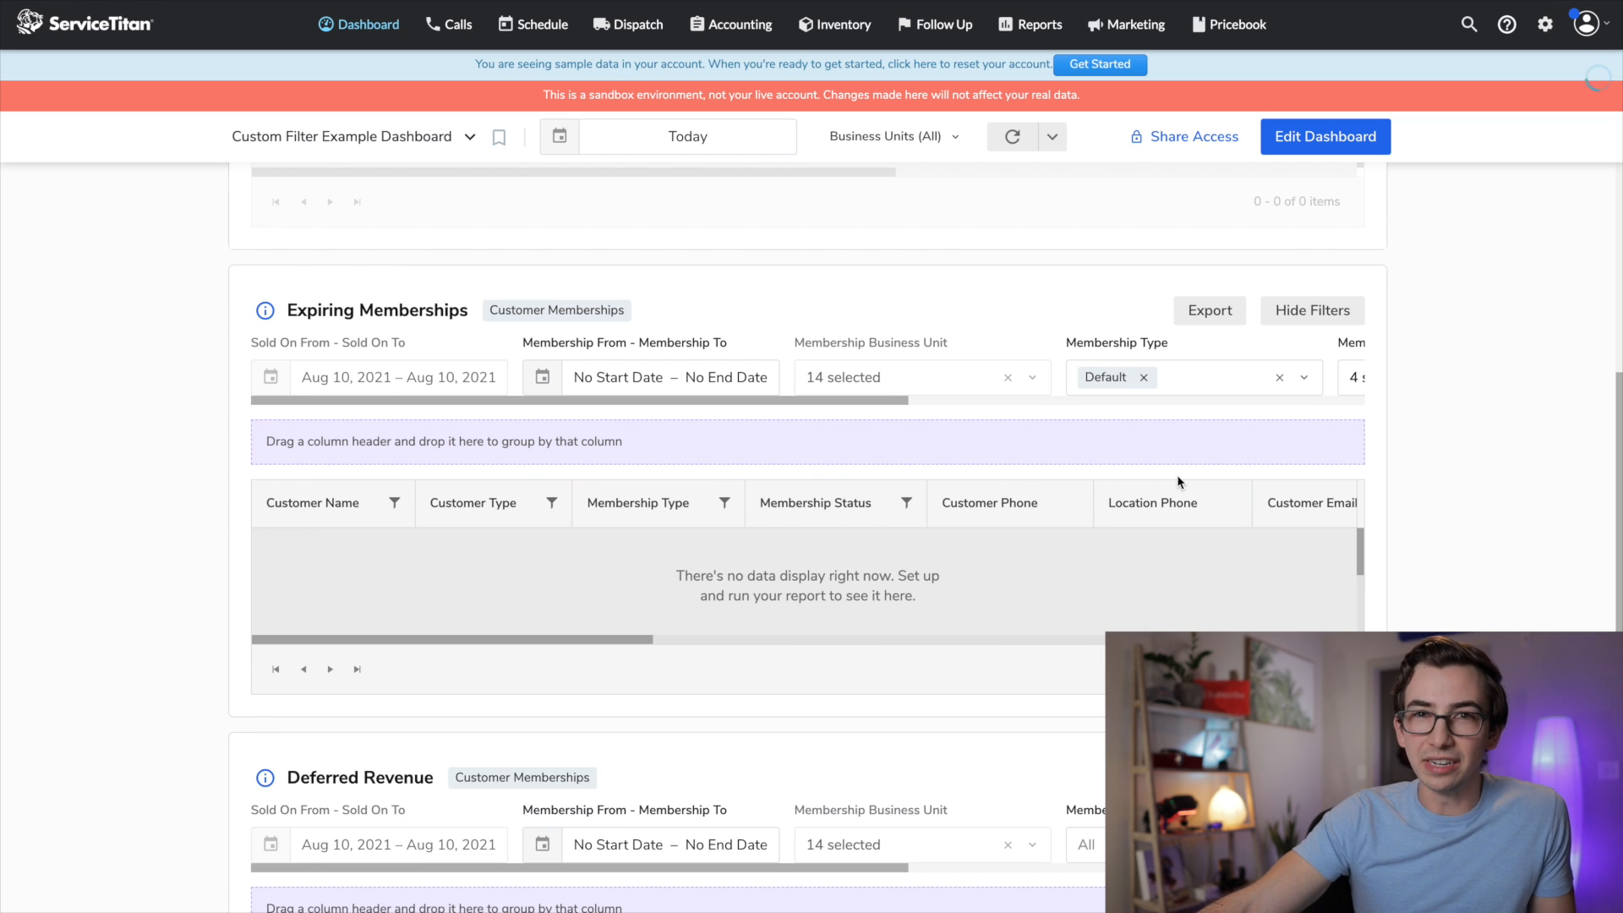
# Put the Custom Filter Example Dashboard into edit mode and add a new custom filter below Business Units.
pyautogui.scroll(5, 1378, 464)
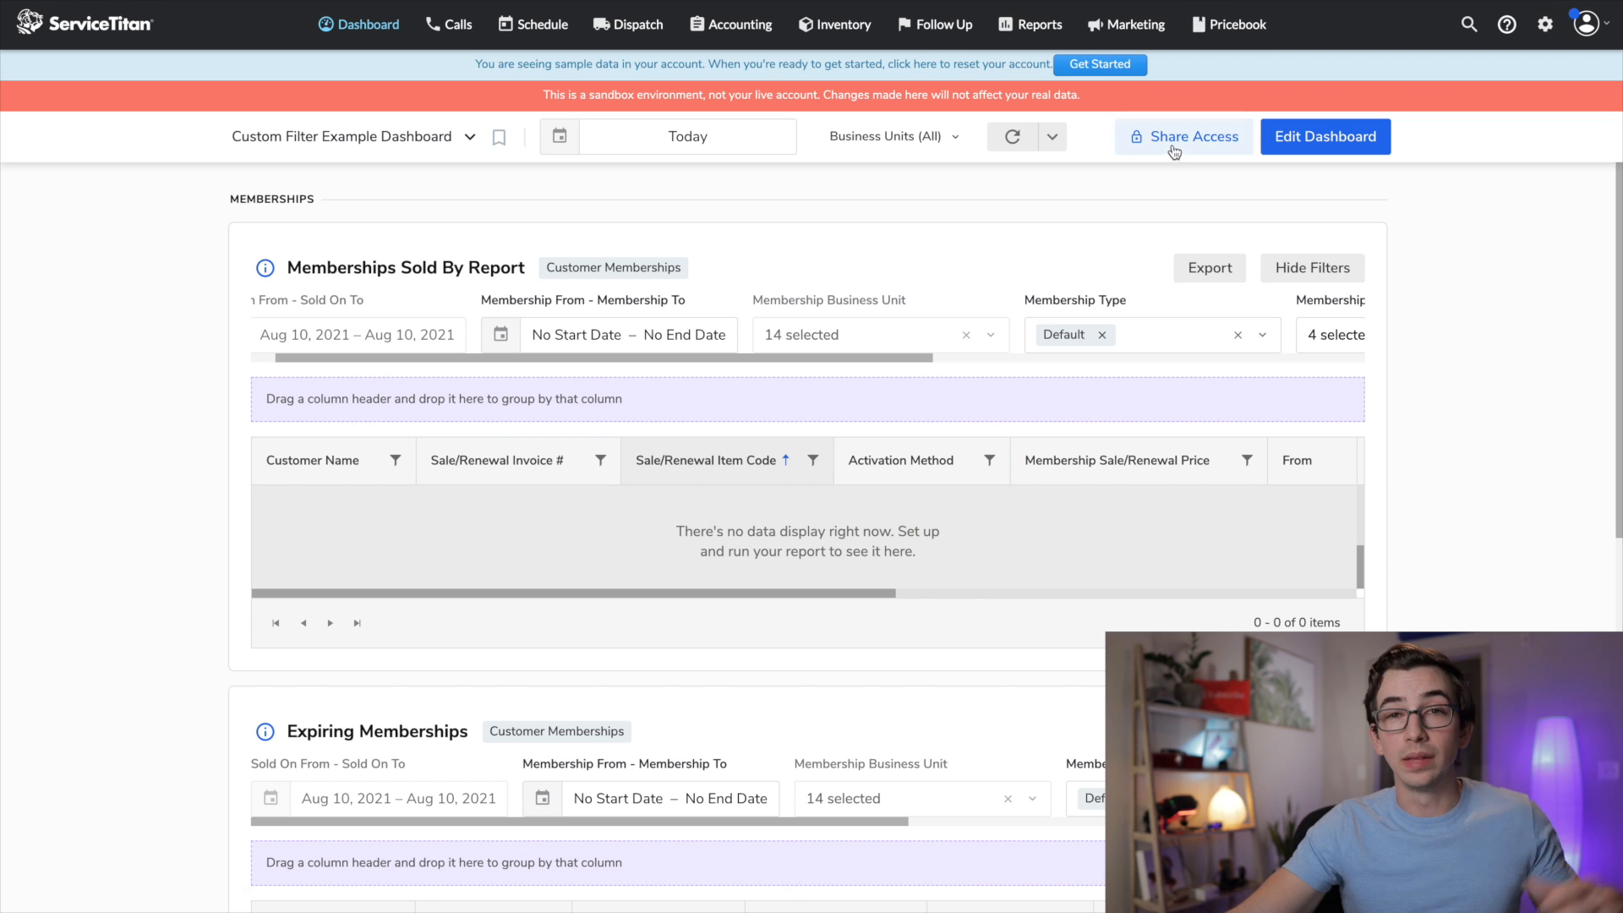
pyautogui.click(1286, 145)
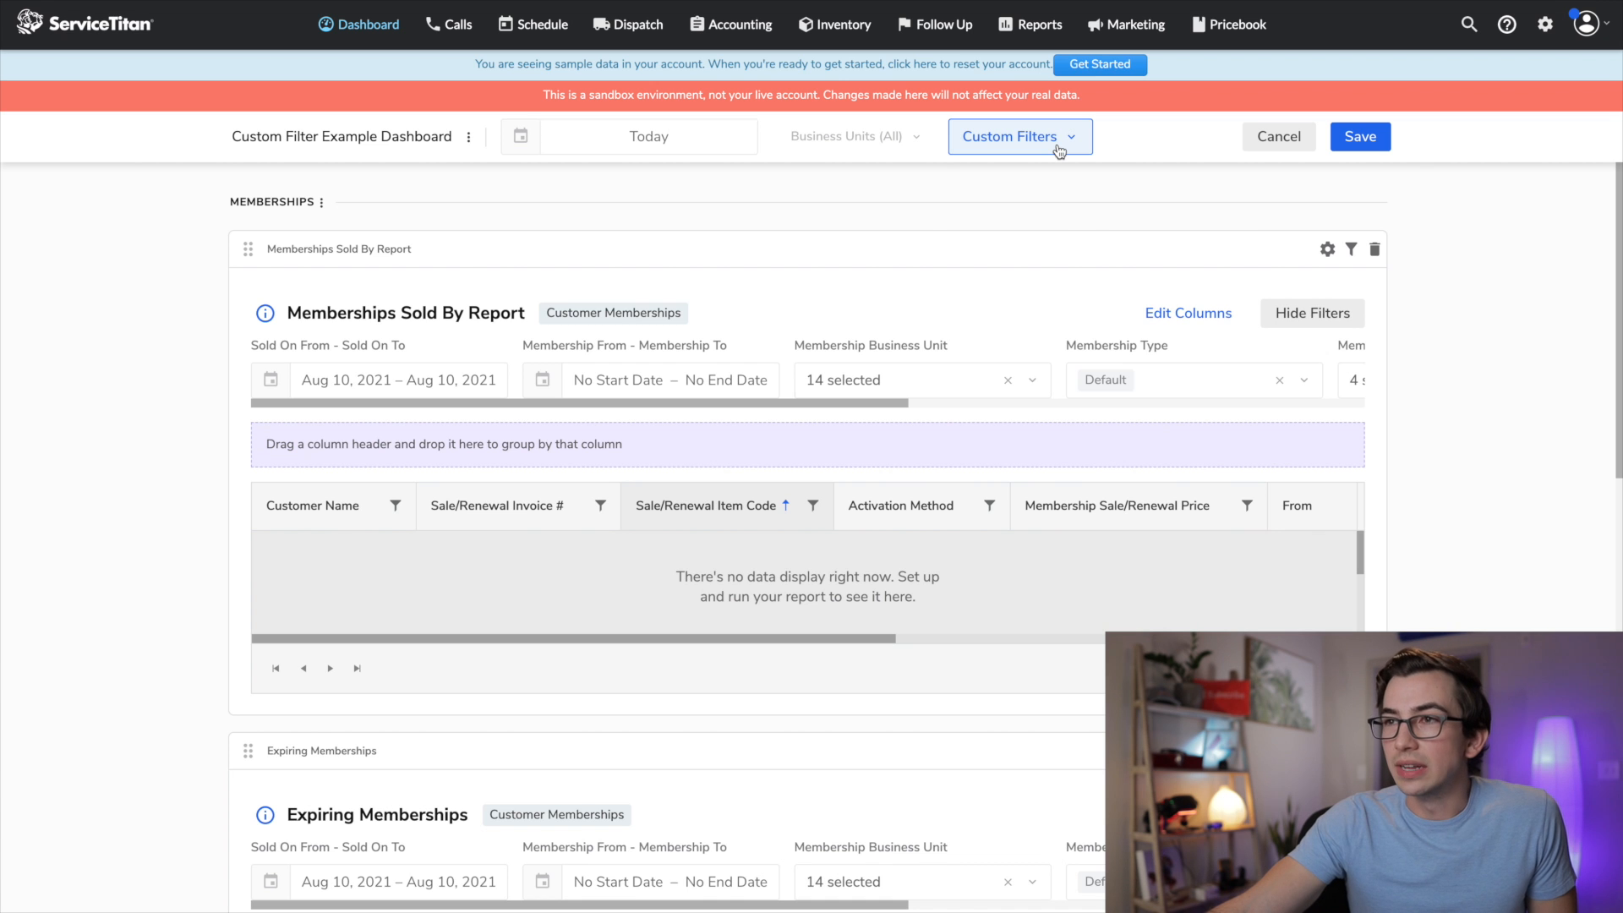
pyautogui.click(1059, 148)
pyautogui.click(1059, 183)
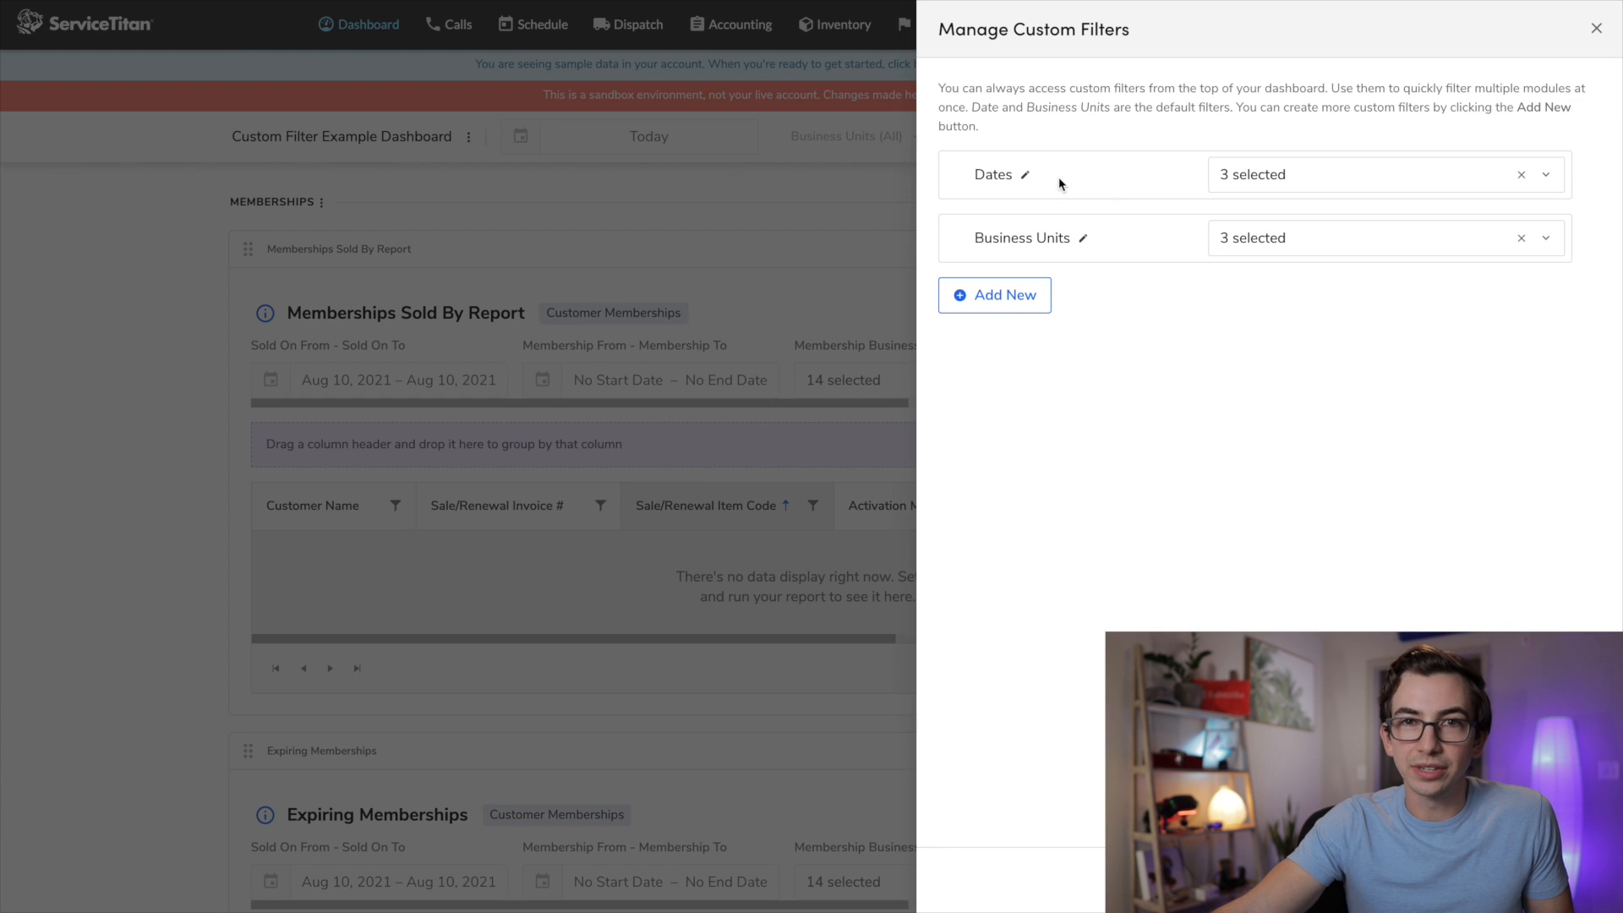
pyautogui.click(1014, 304)
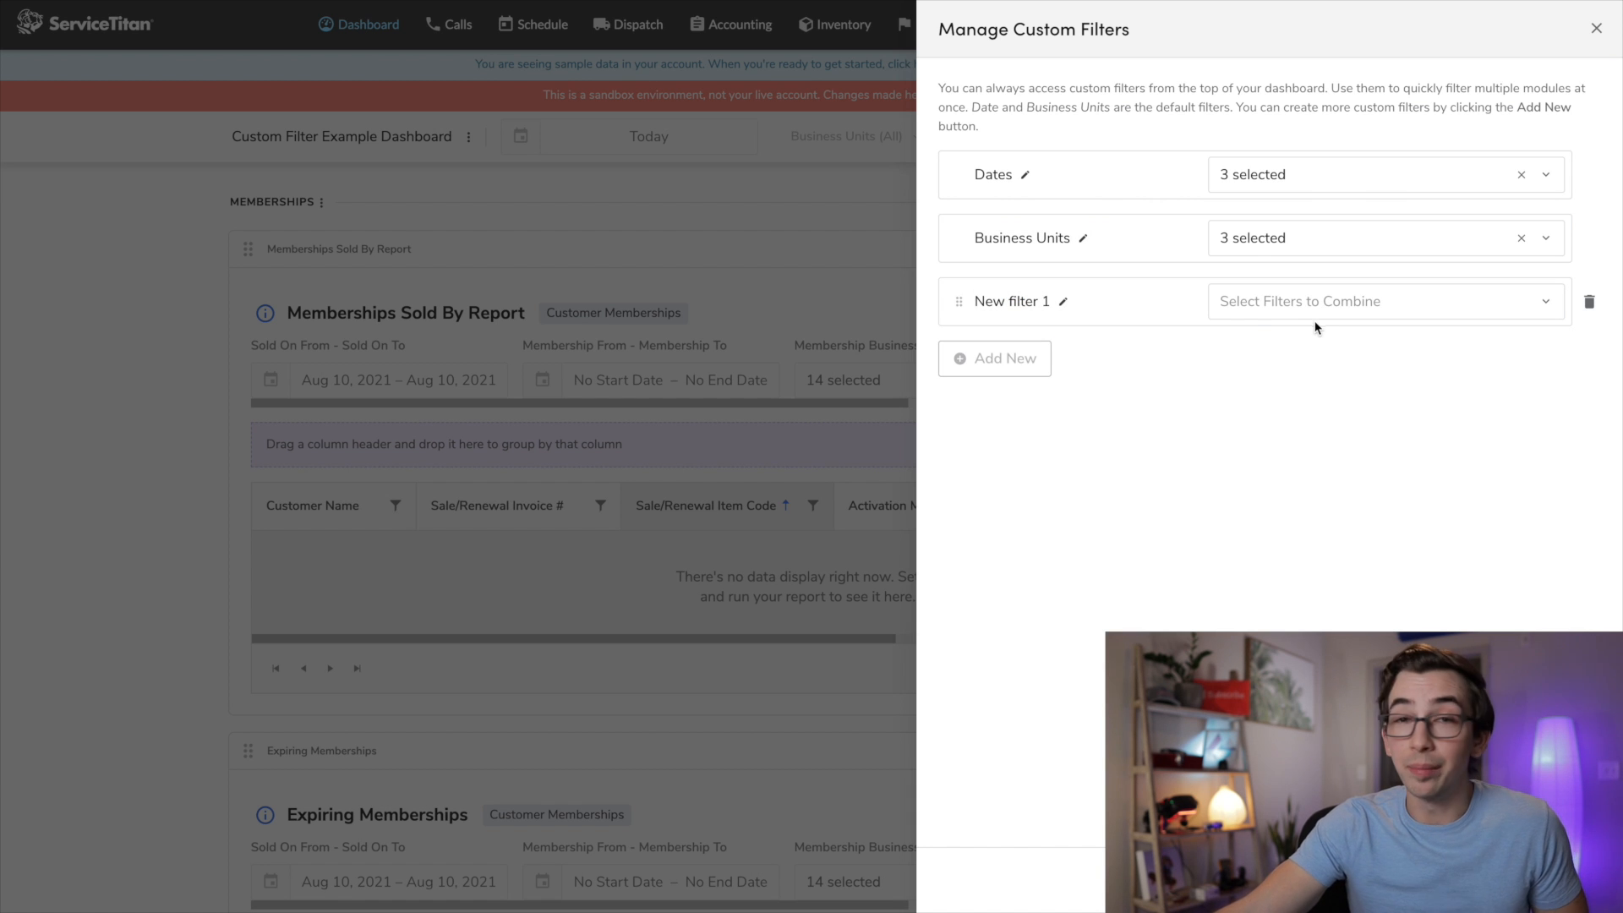
# Combine the Membership Type filters of Memberships Sold By Report, Expiring Memberships and Deferred Revenue in the new custom filter.
pyautogui.click(1345, 318)
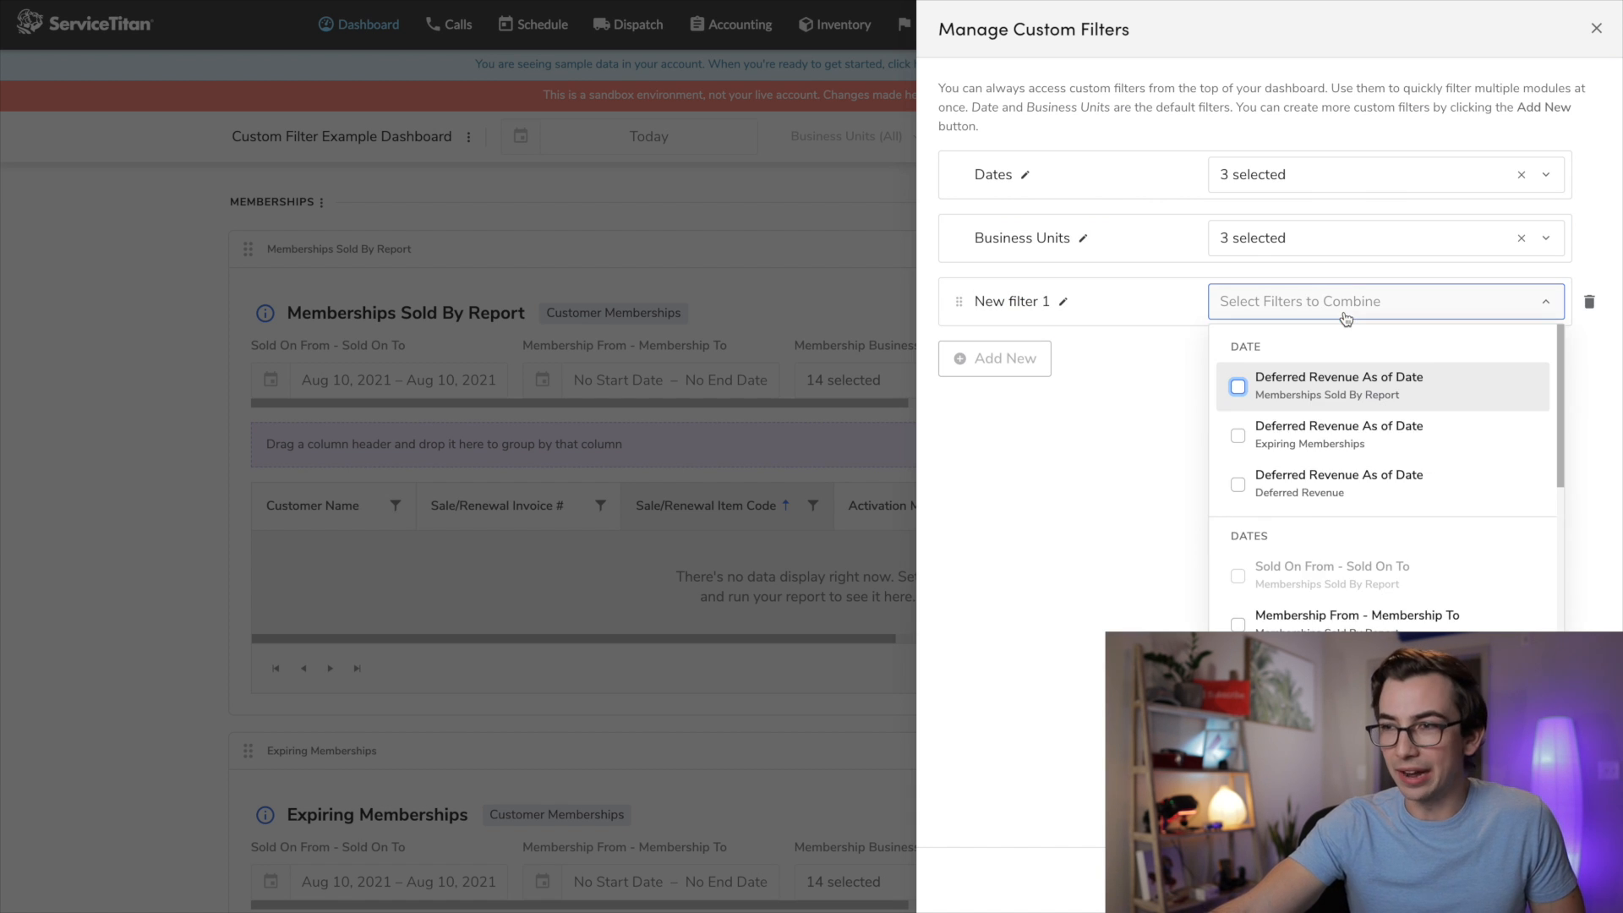
pyautogui.scroll(-1, 1395, 542)
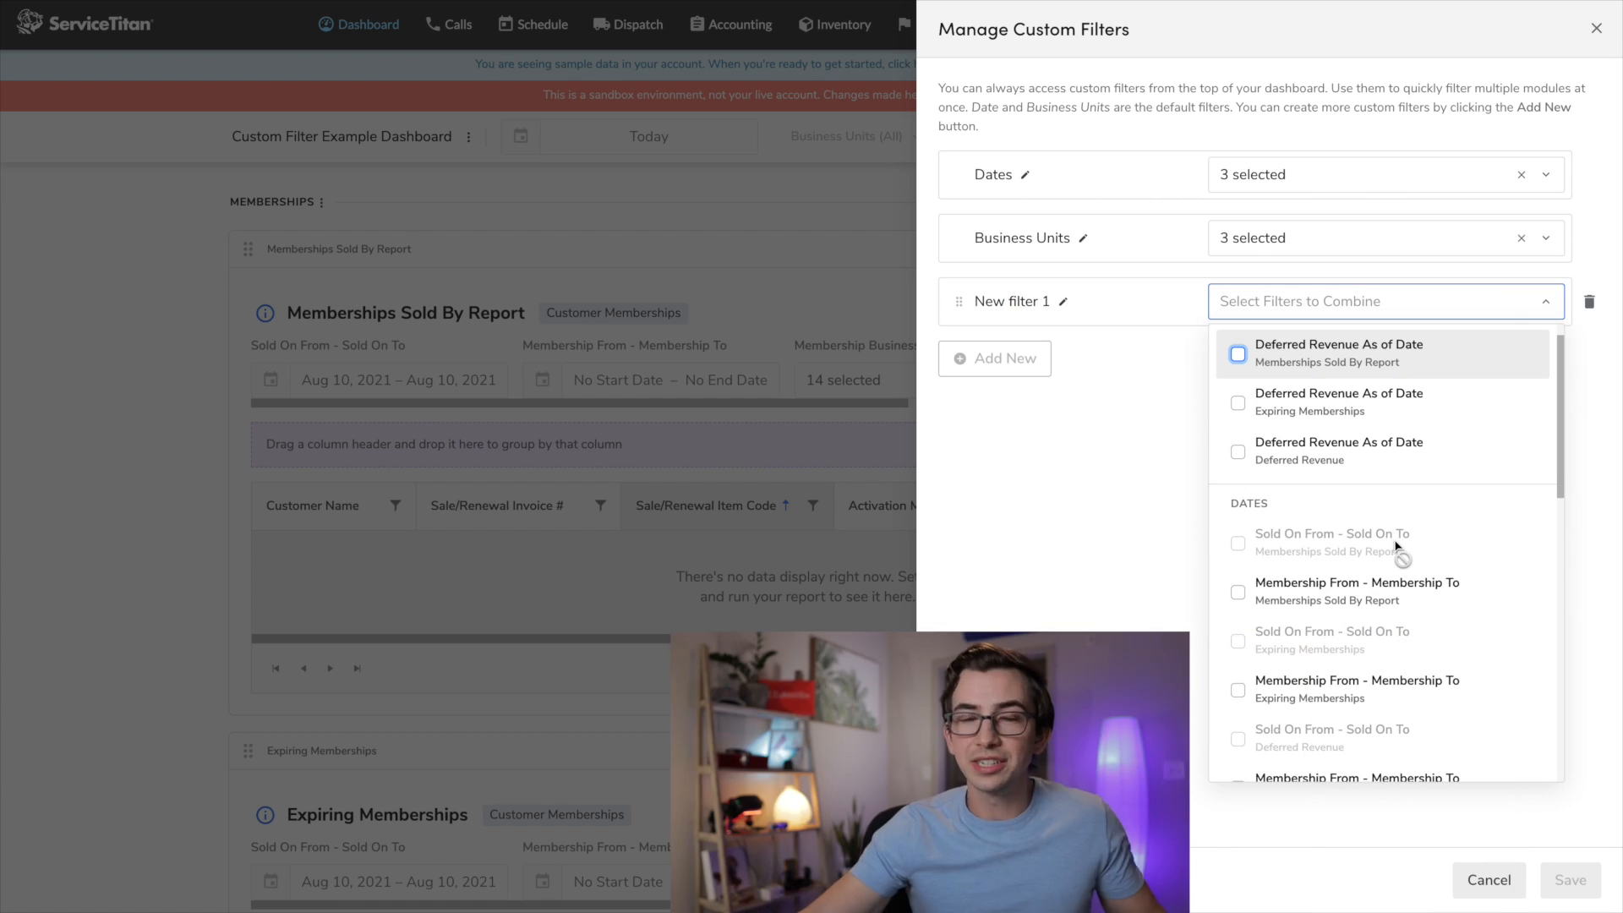
pyautogui.moveTo(1396, 542)
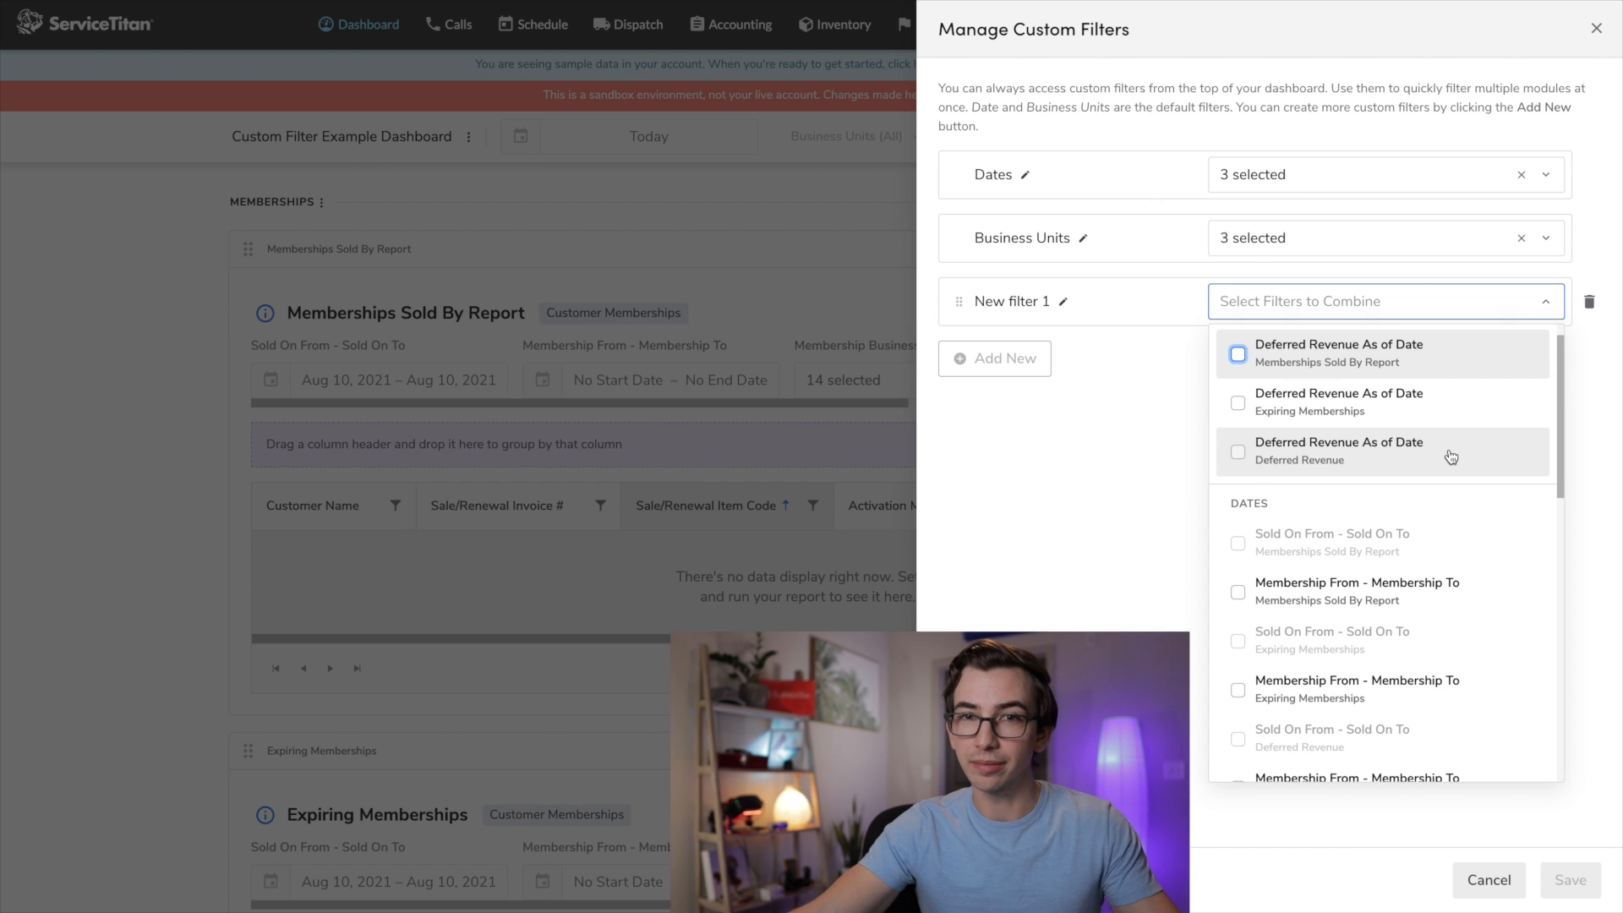
pyautogui.scroll(-6, 1437, 460)
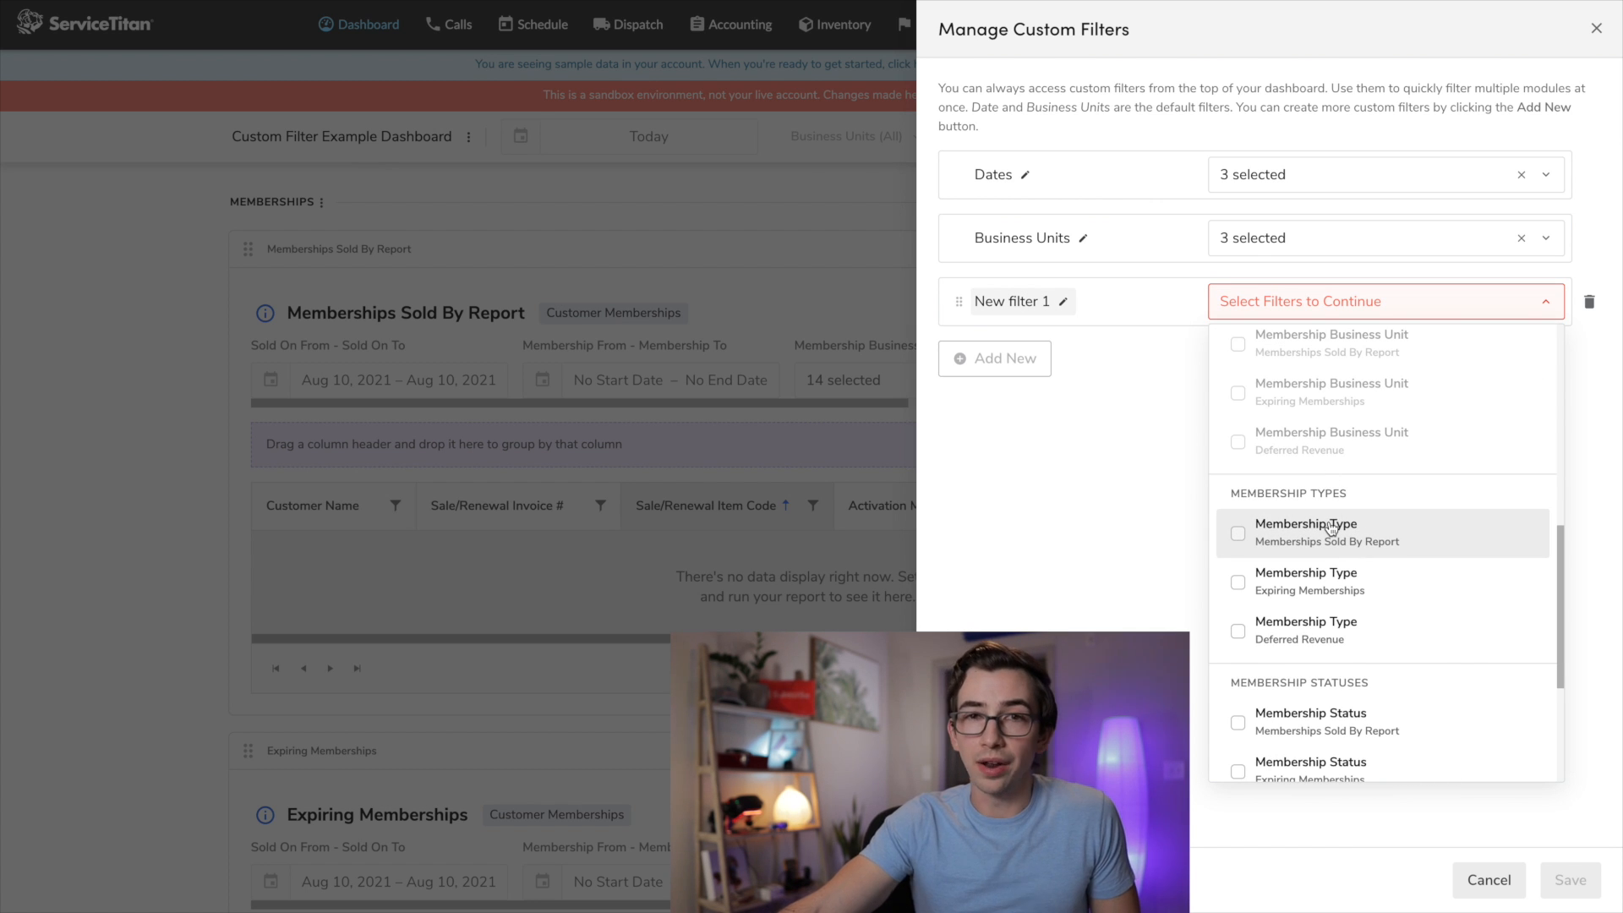
pyautogui.scroll(-1, 1331, 529)
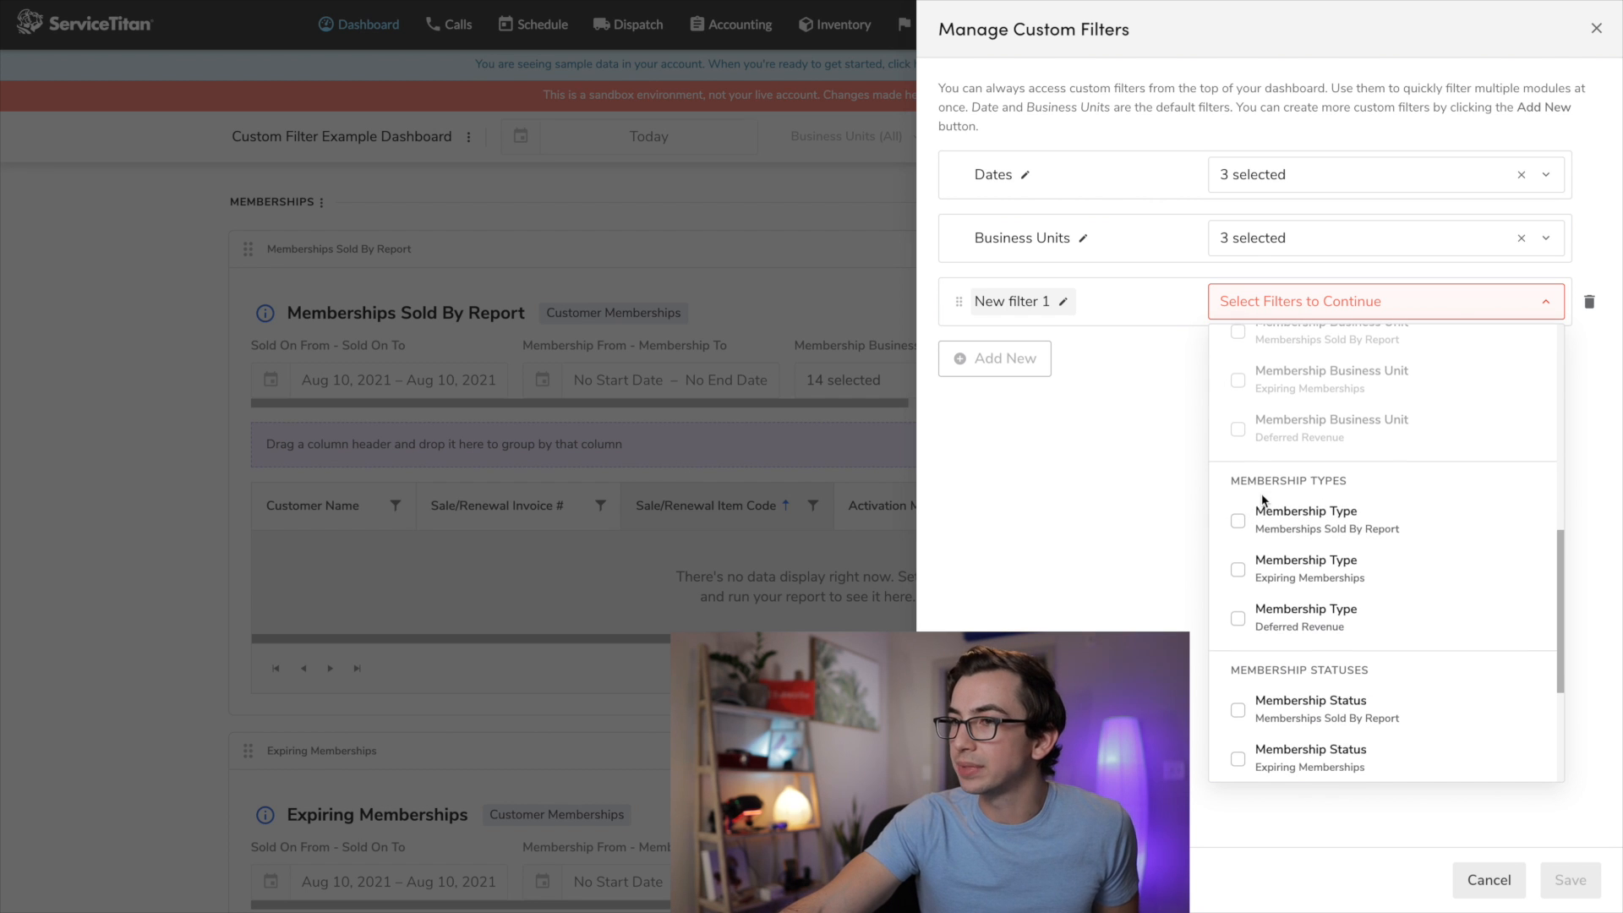
pyautogui.scroll(-1, 1264, 508)
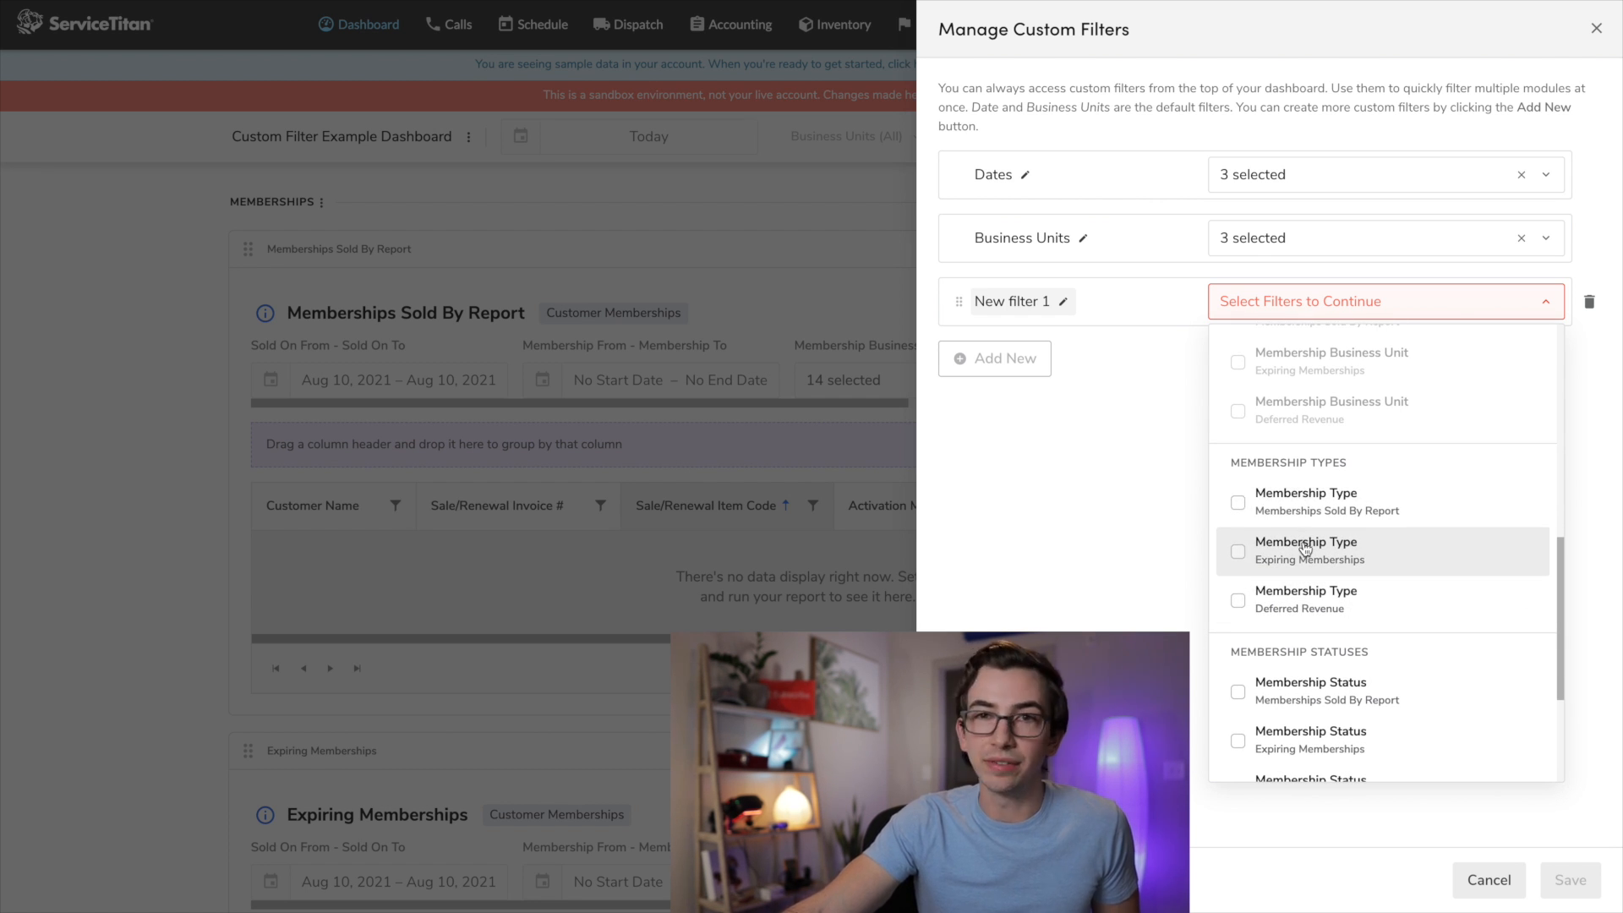
pyautogui.click(1238, 504)
pyautogui.click(1239, 552)
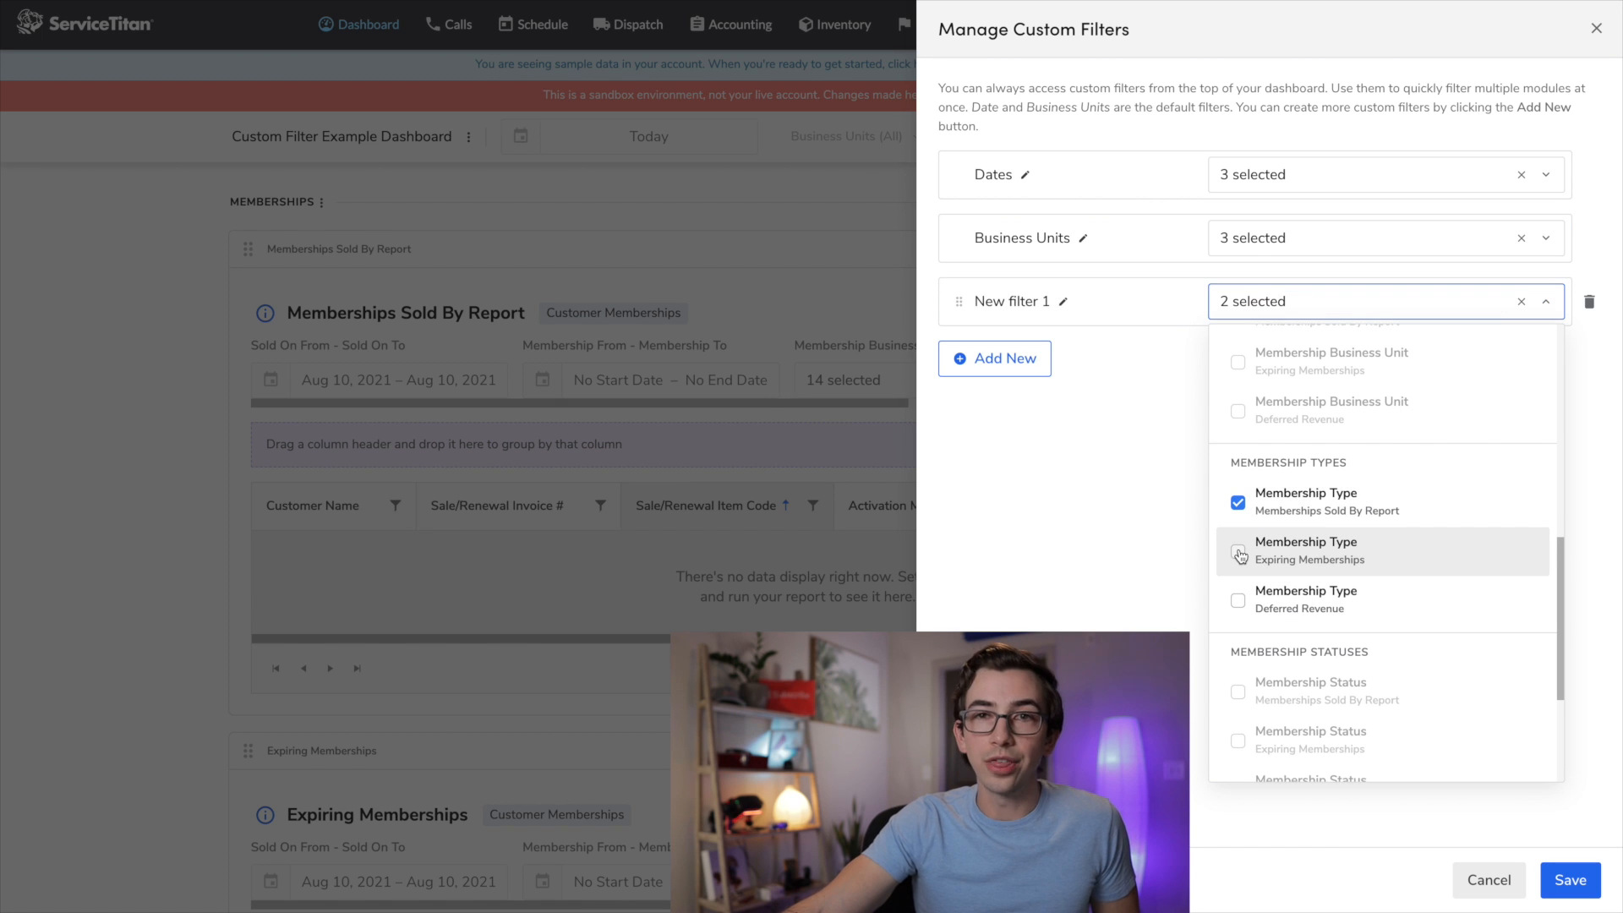
pyautogui.click(1238, 601)
# Rename the new custom filter as Membership Type.
pyautogui.click(1063, 301)
pyautogui.tripleClick(1116, 299)
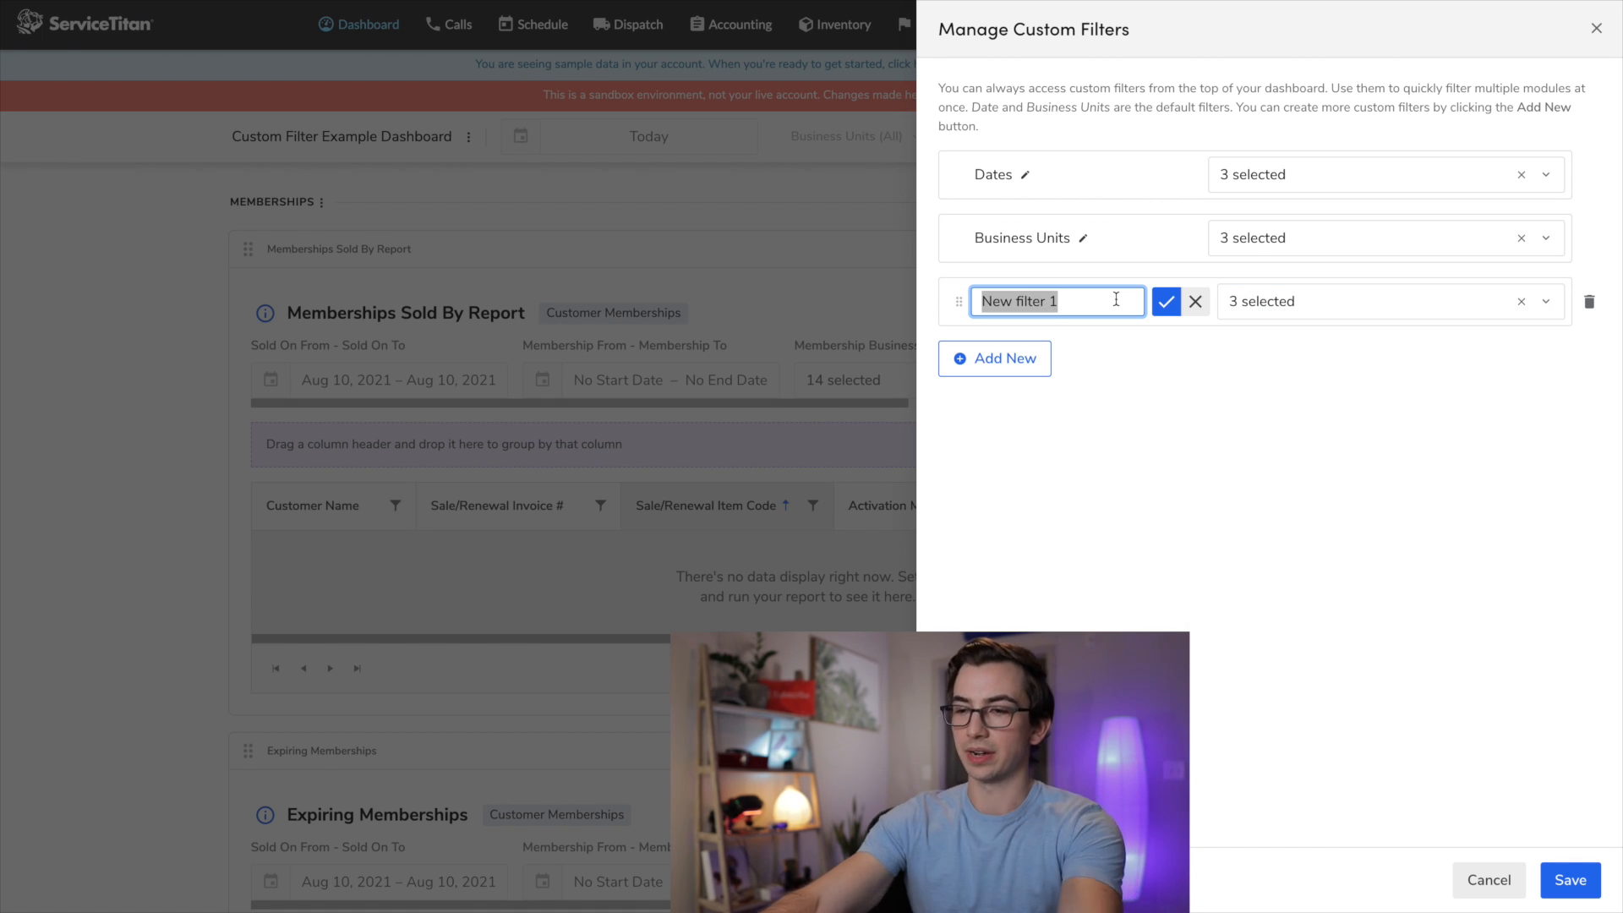
pyautogui.write('Membership Ty')
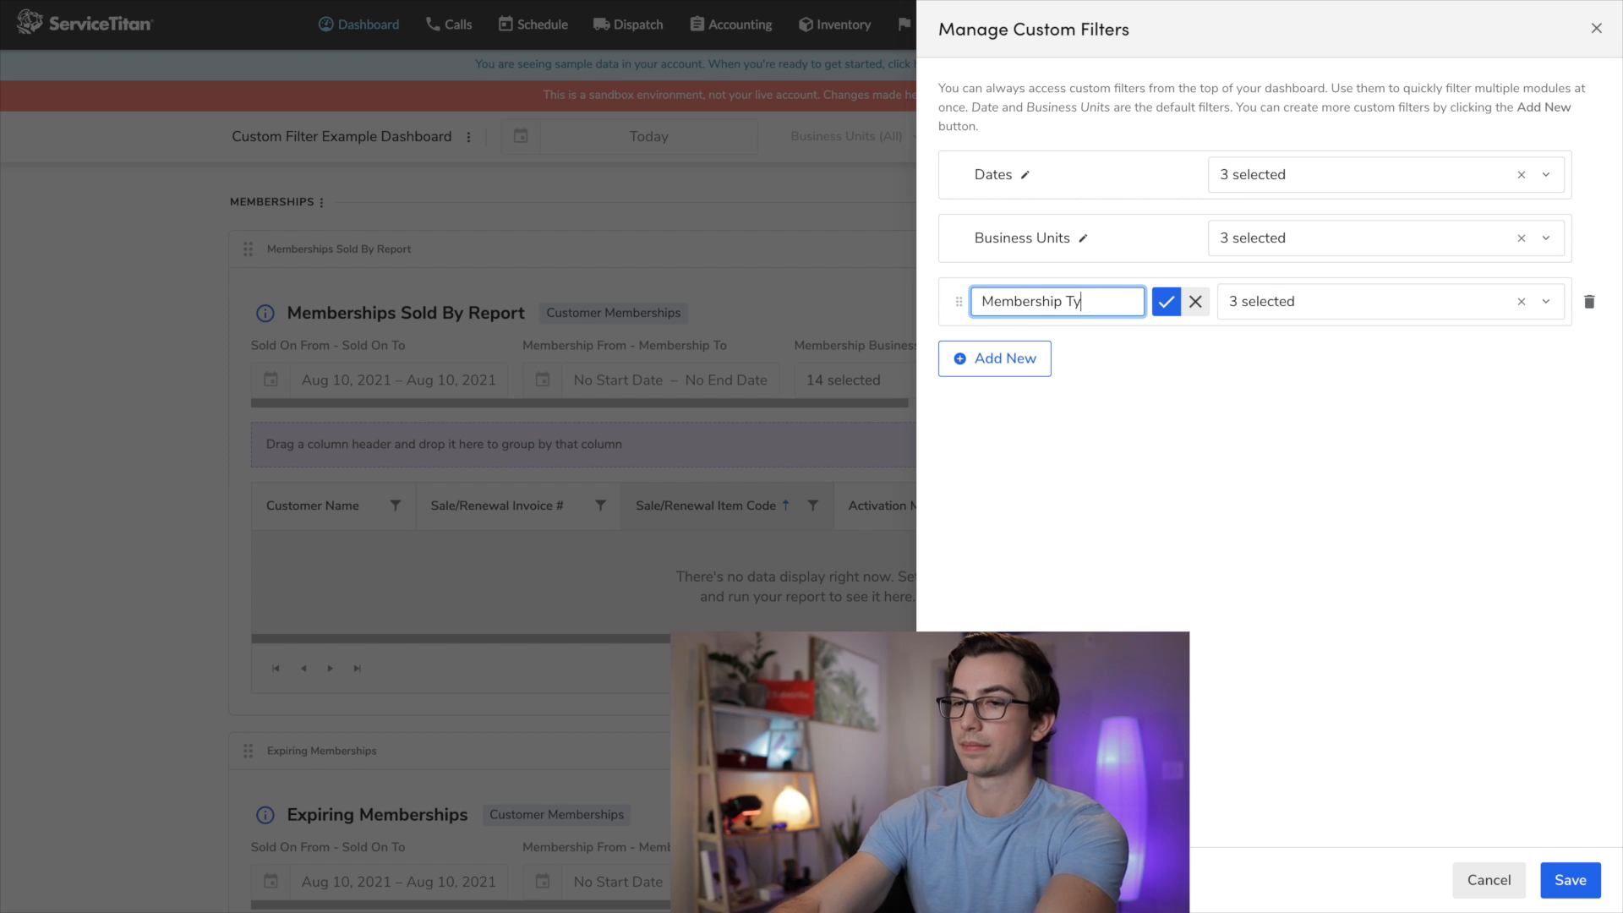
pyautogui.write('pe')
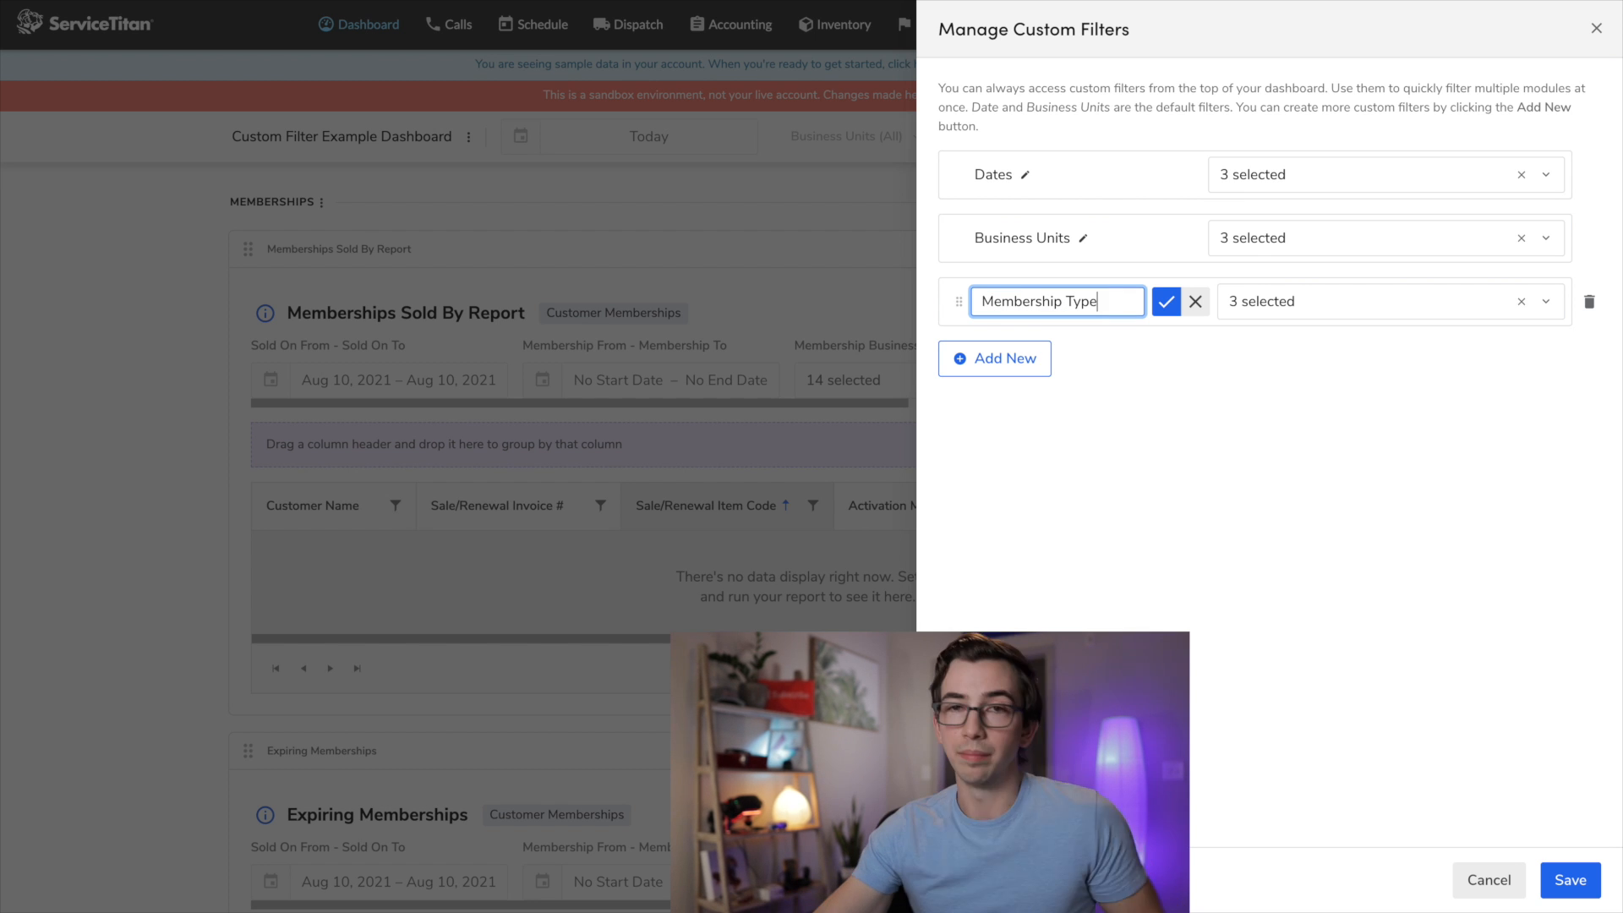
pyautogui.click(1167, 306)
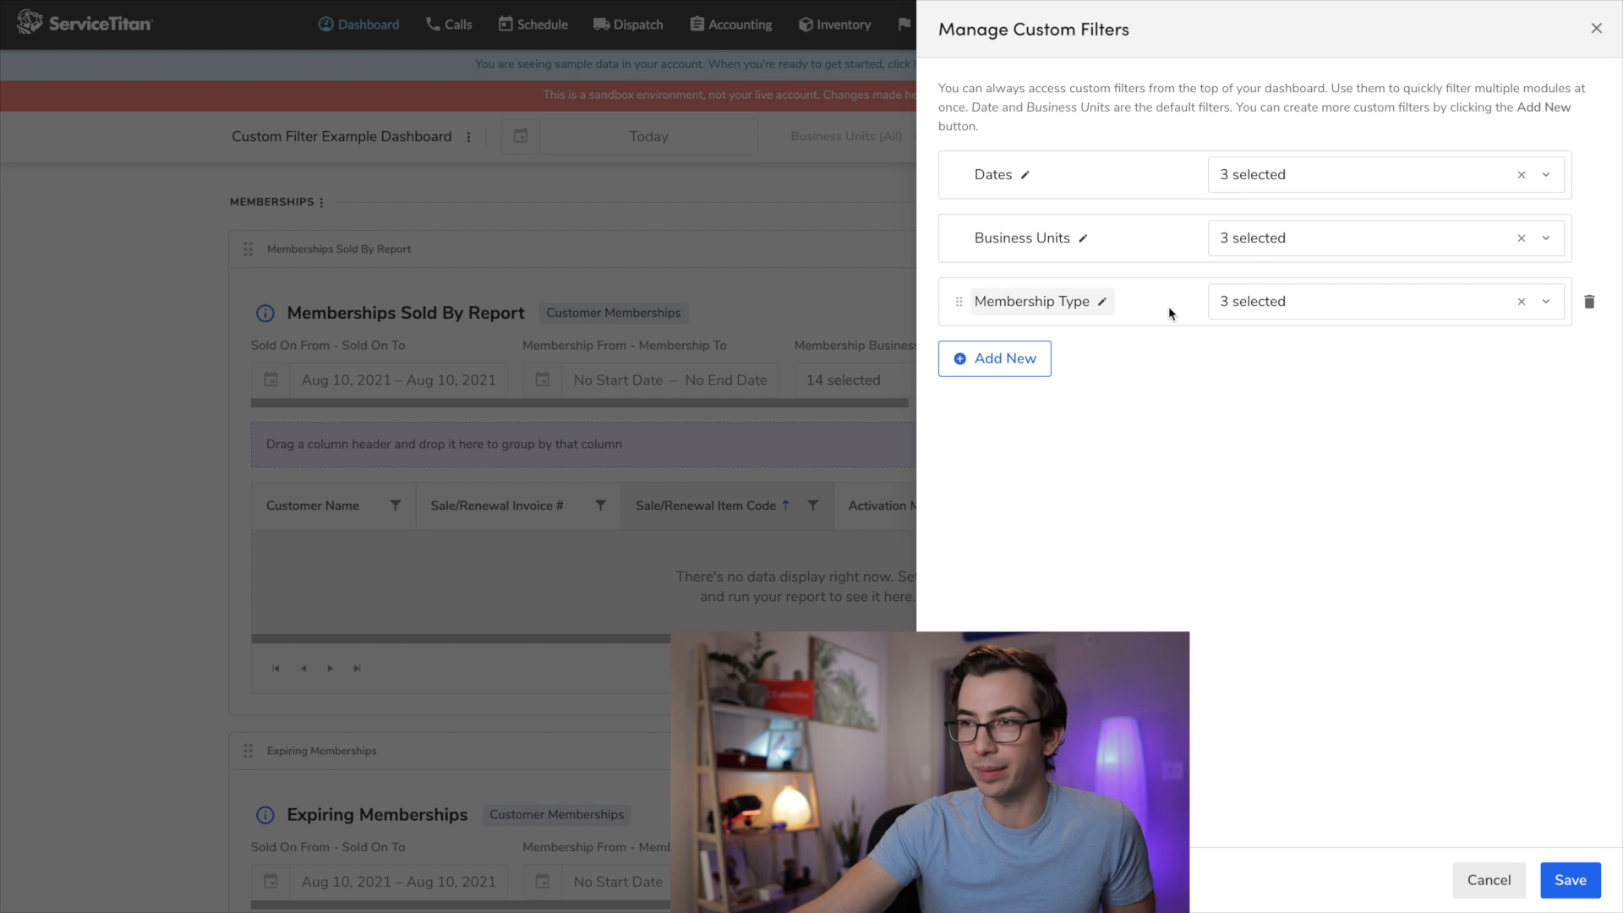
# Save the custom filters and save the edited dashboard with its shared changes.
pyautogui.click(1570, 880)
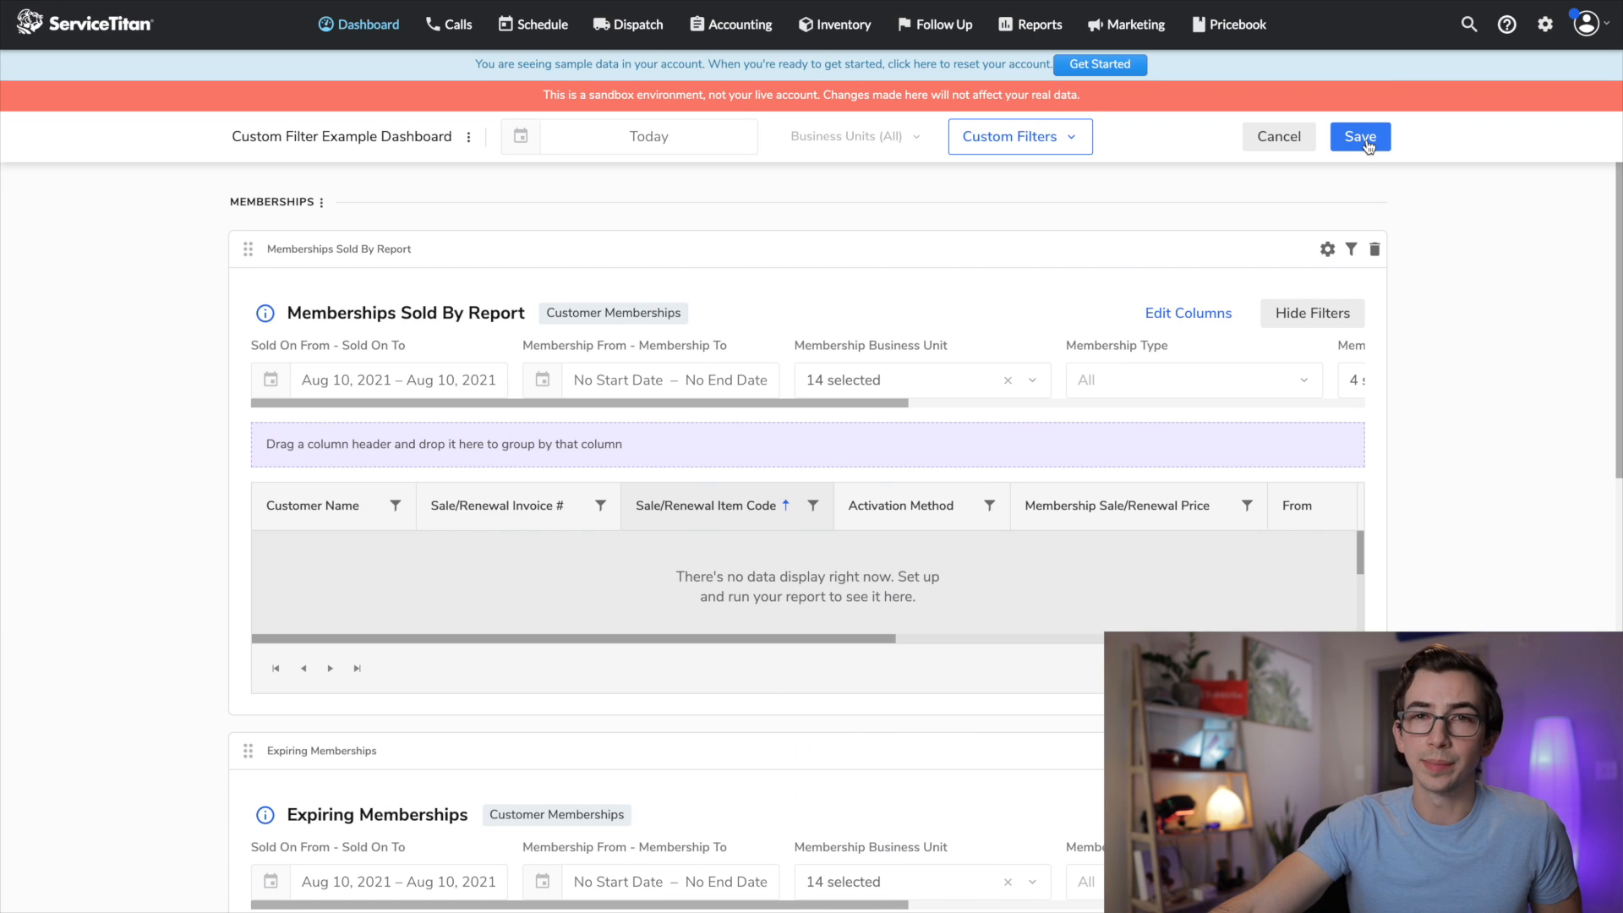
pyautogui.click(1365, 142)
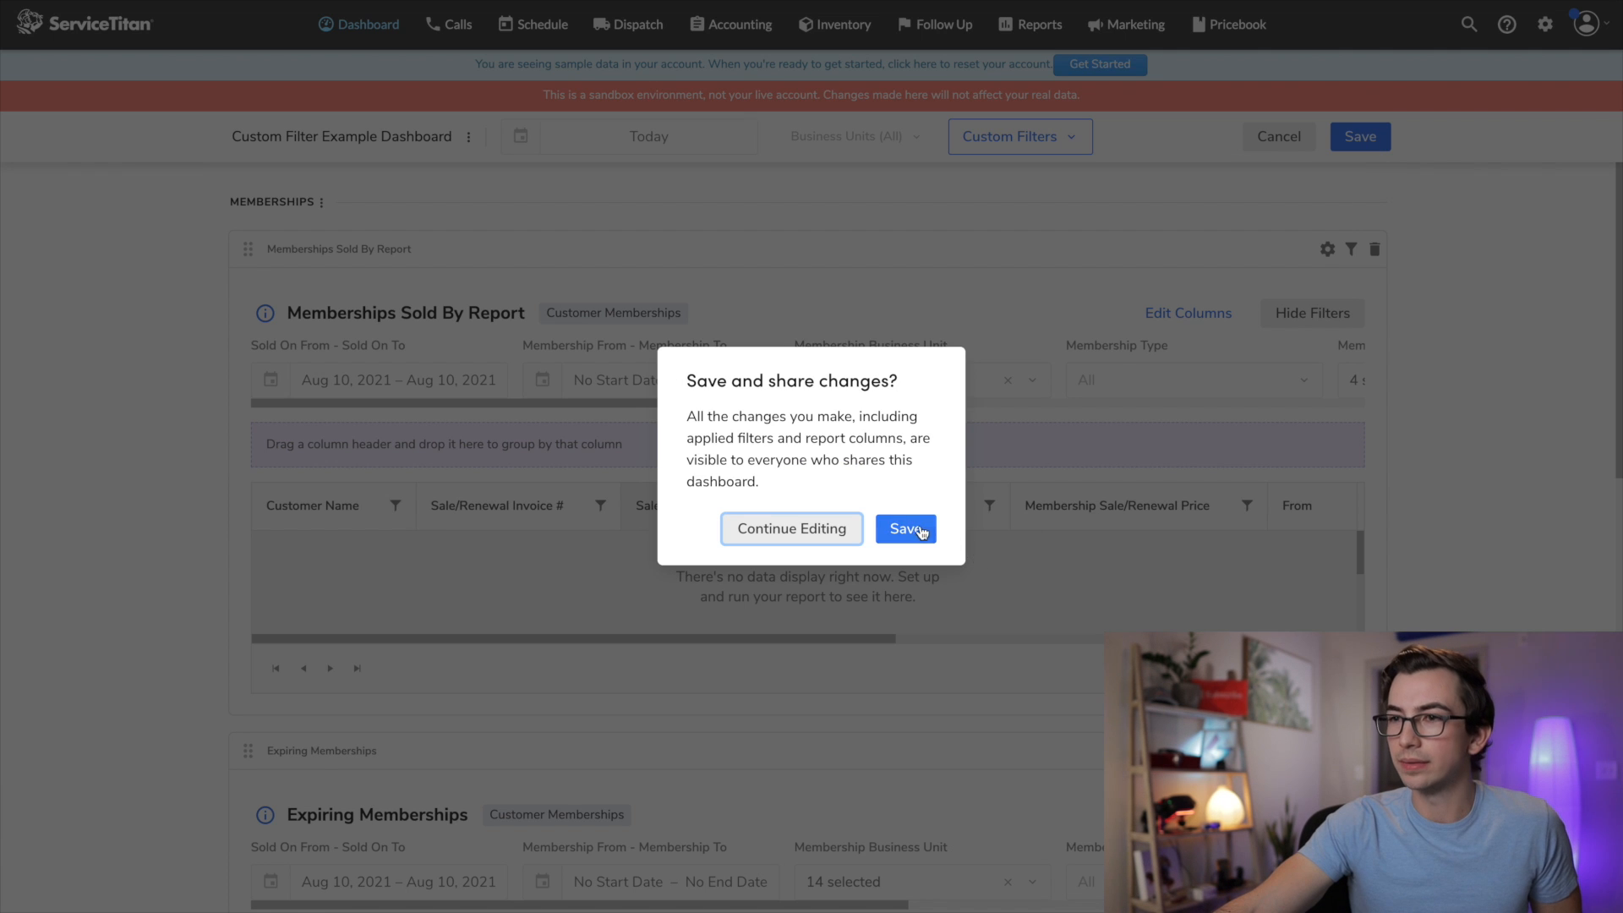
pyautogui.click(919, 529)
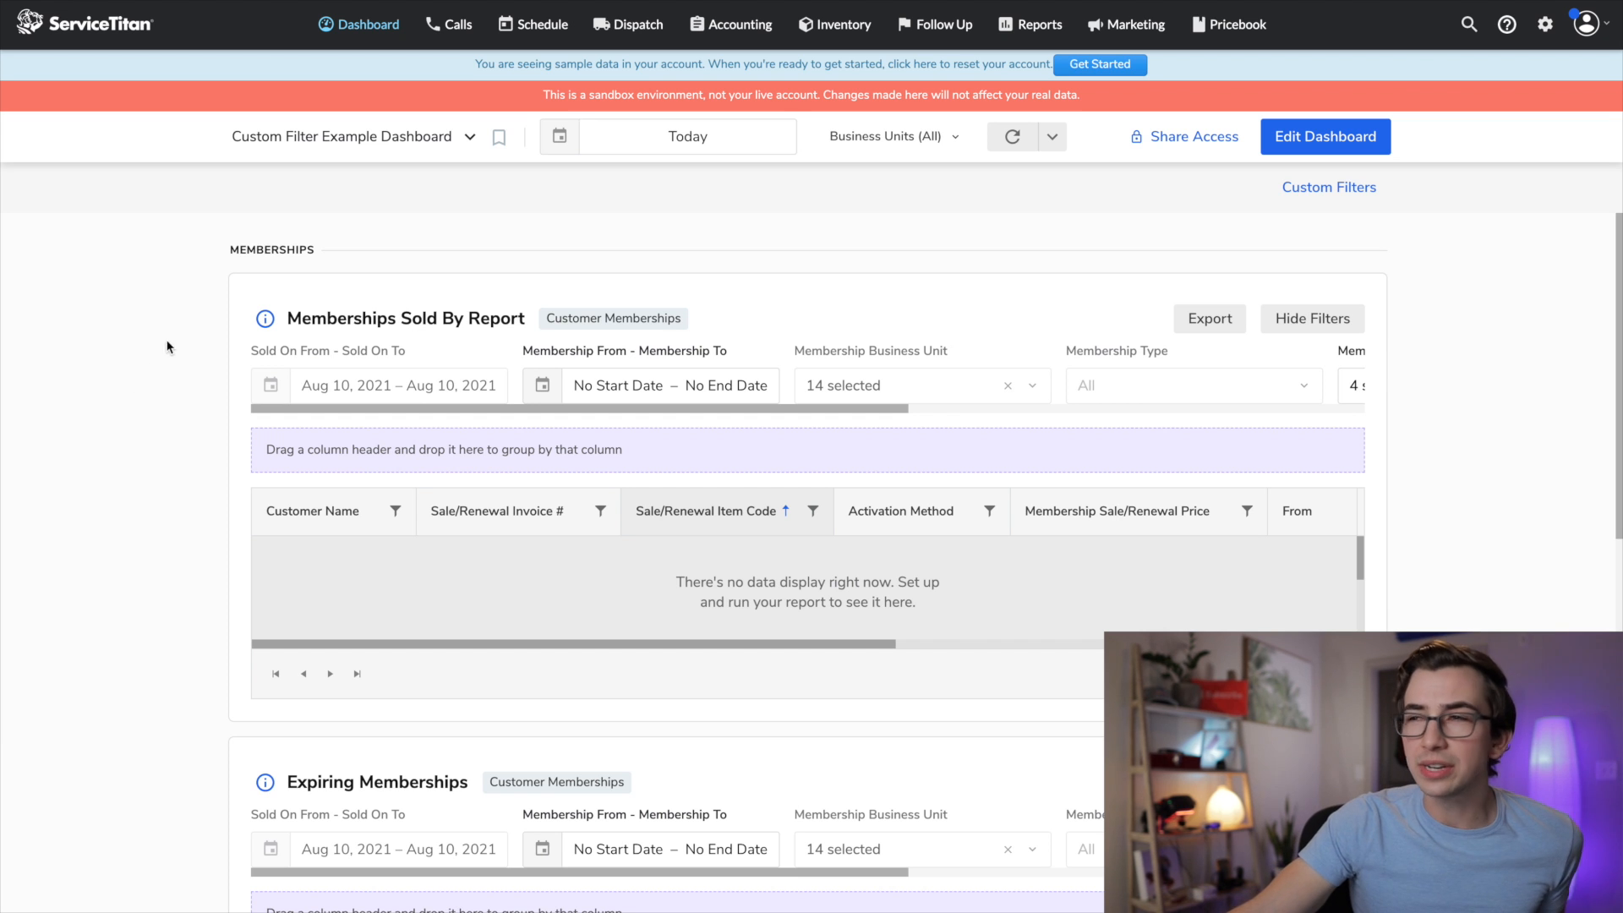
# Apply the first Default option in the Membership Type custom filter and check it across the dashboard's modules.
pyautogui.click(1309, 193)
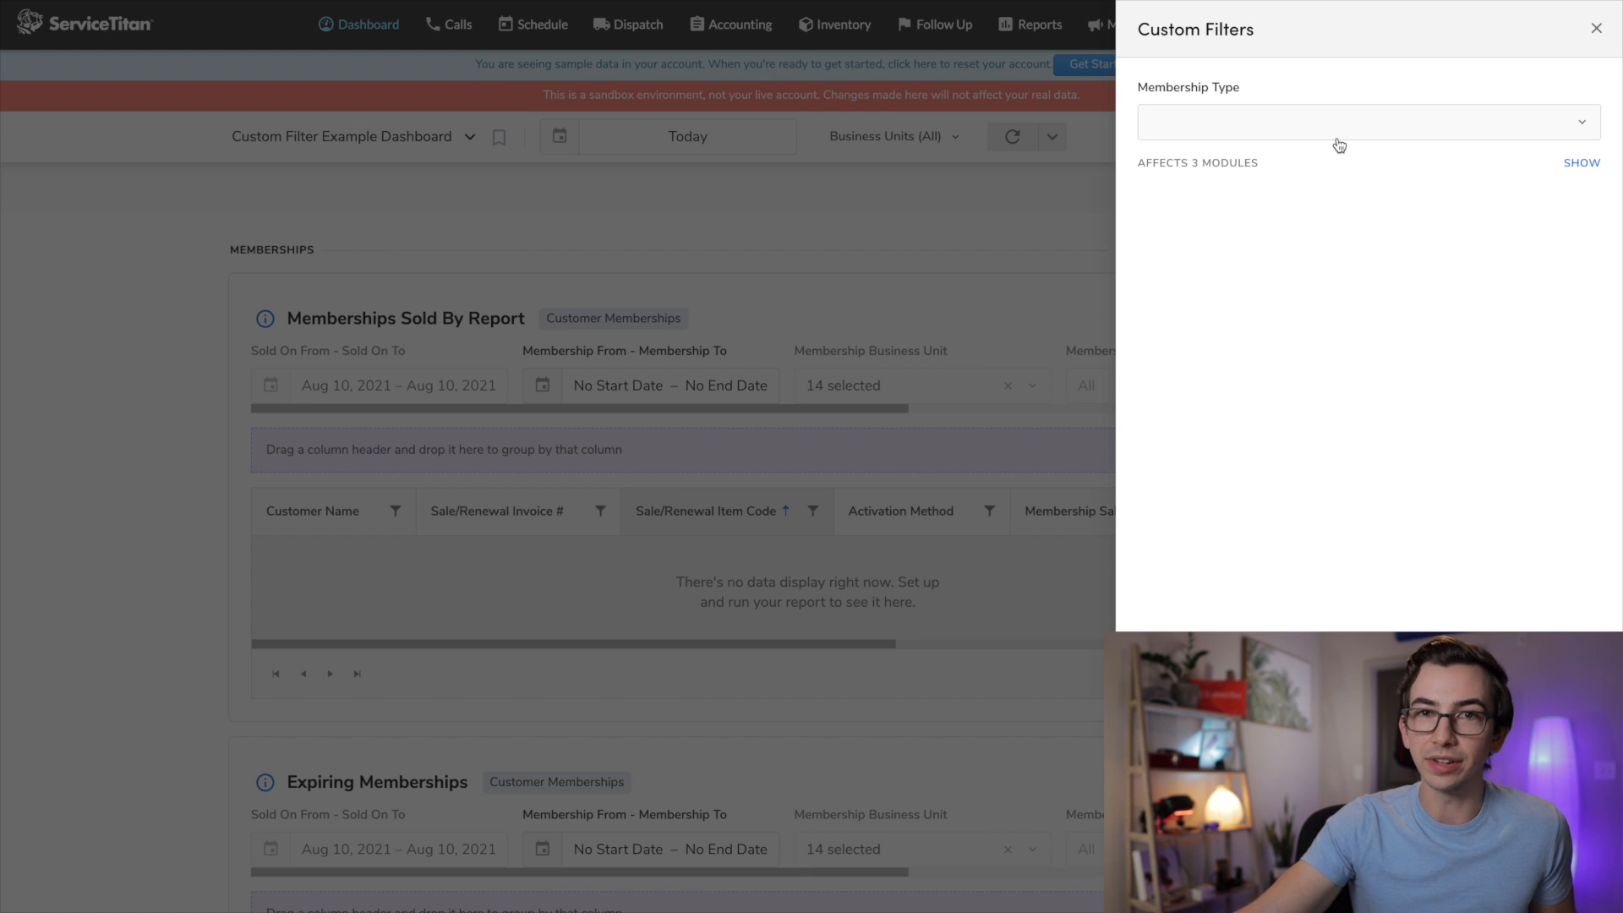
pyautogui.click(1339, 142)
pyautogui.click(1172, 179)
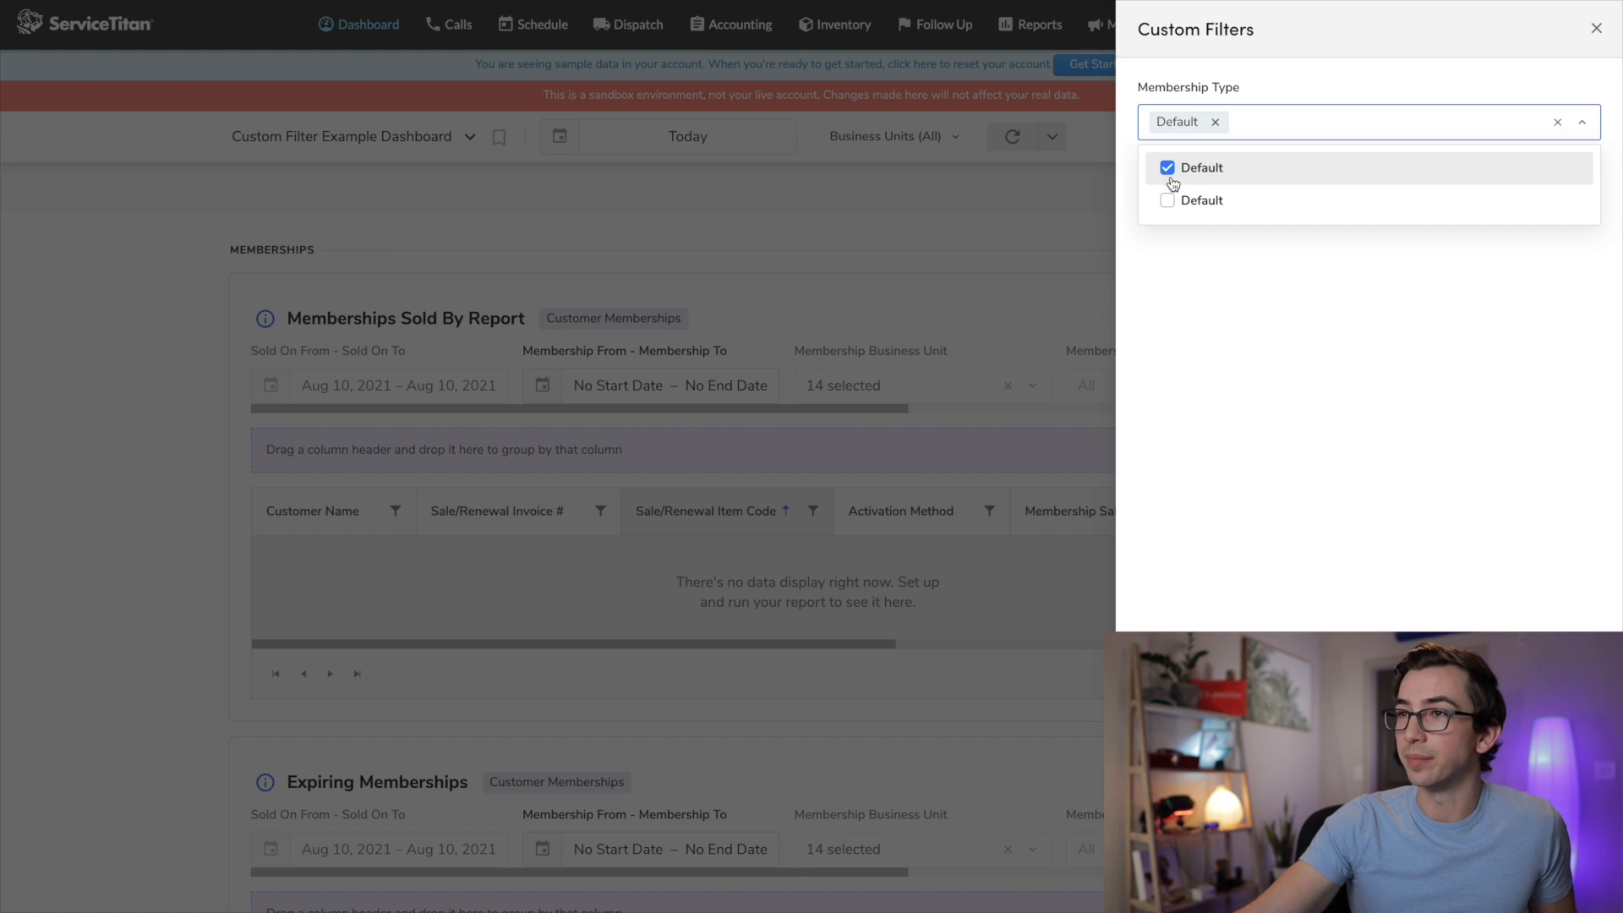
pyautogui.click(1564, 880)
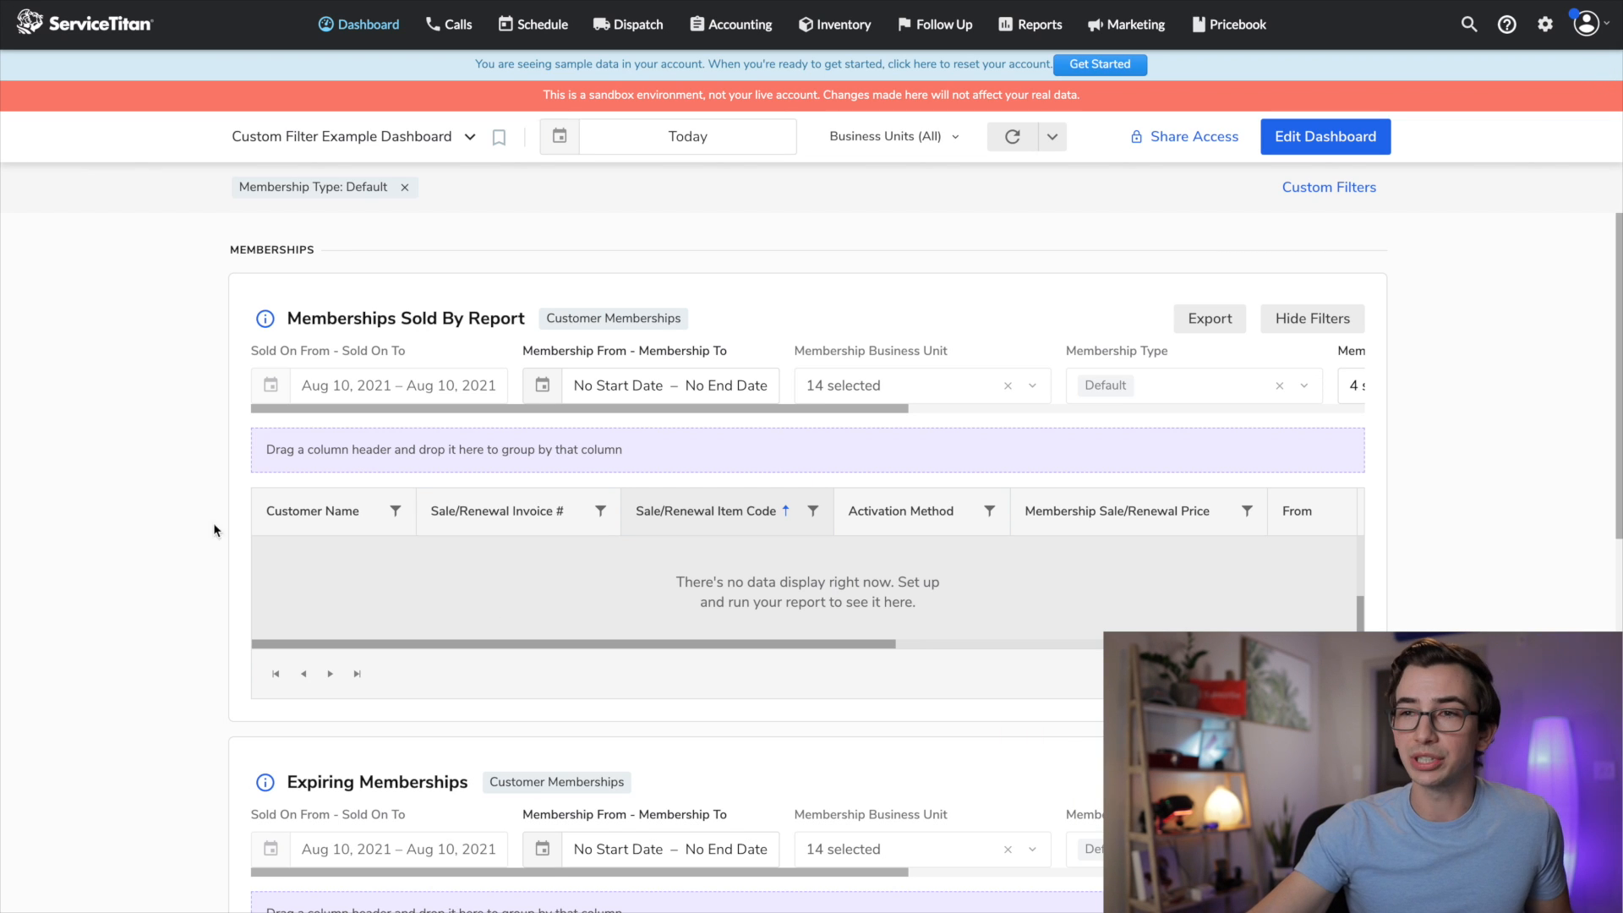
pyautogui.scroll(-7, 167, 591)
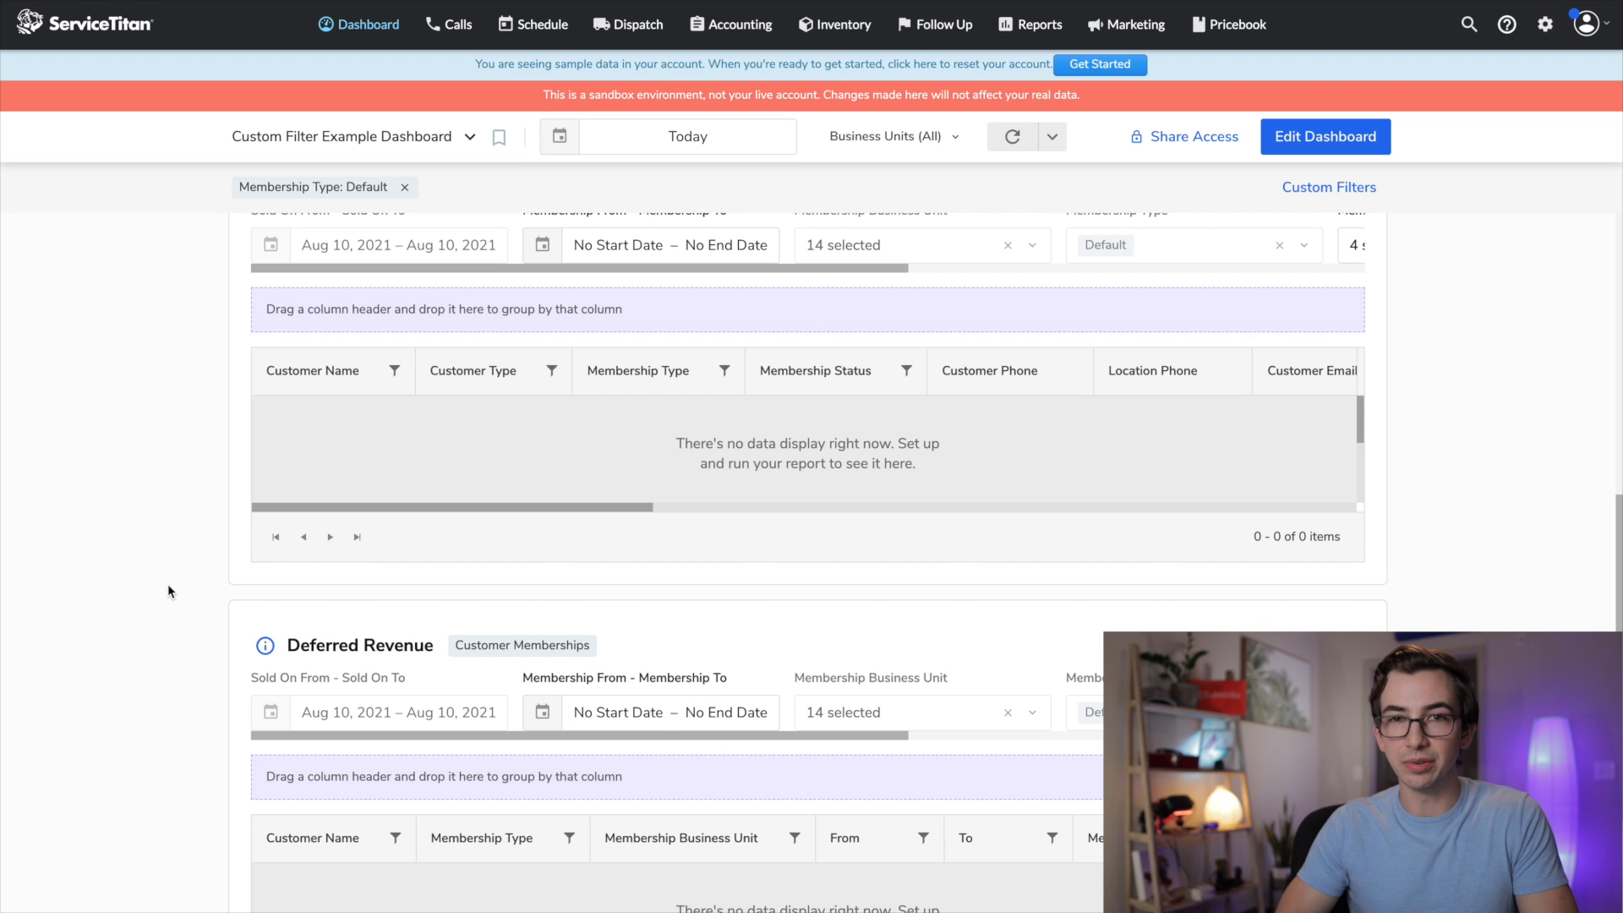
pyautogui.scroll(7, 167, 591)
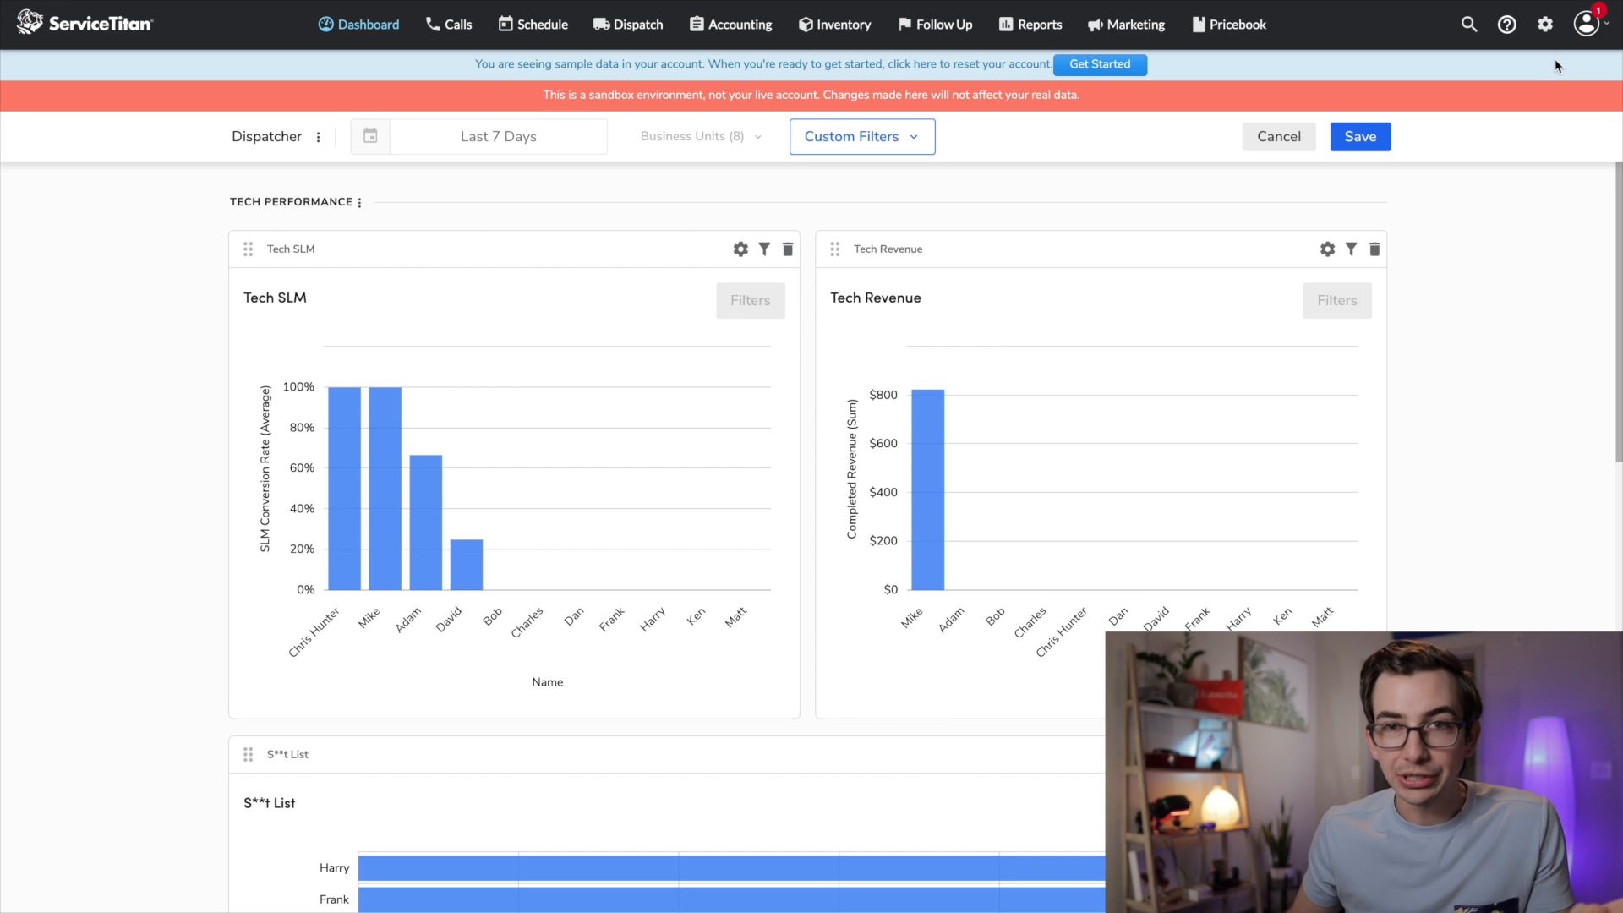
# Find the Dashboards settings by searching for "dash" and check how global dashboard permissions can be managed.
pyautogui.click(1544, 24)
pyautogui.write('dash')
pyautogui.click(74, 285)
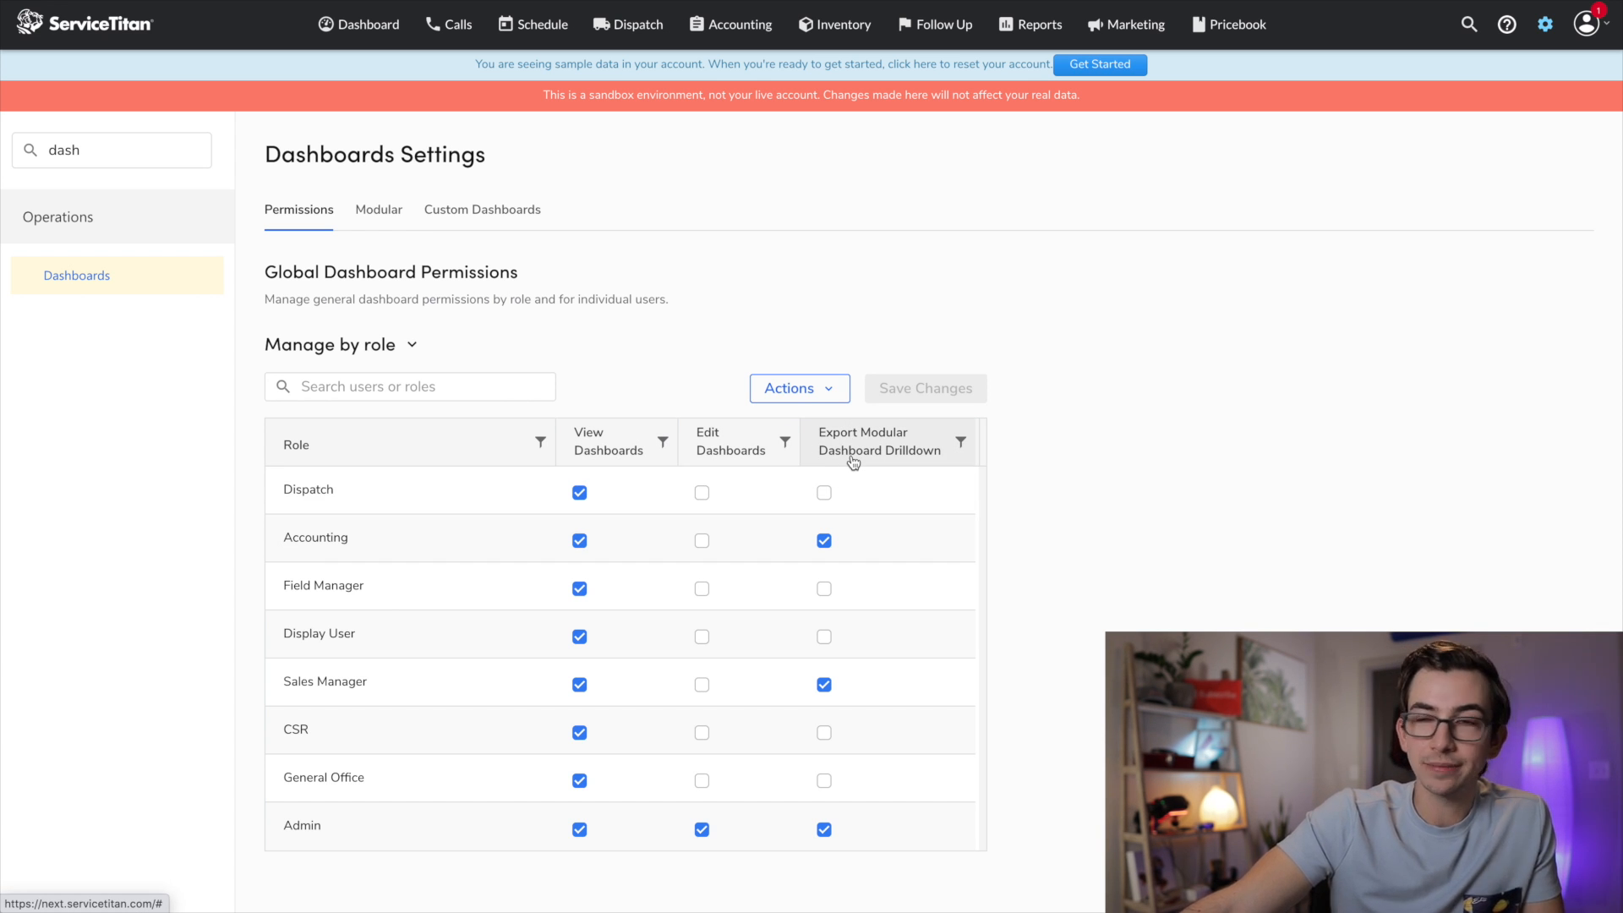
pyautogui.click(409, 344)
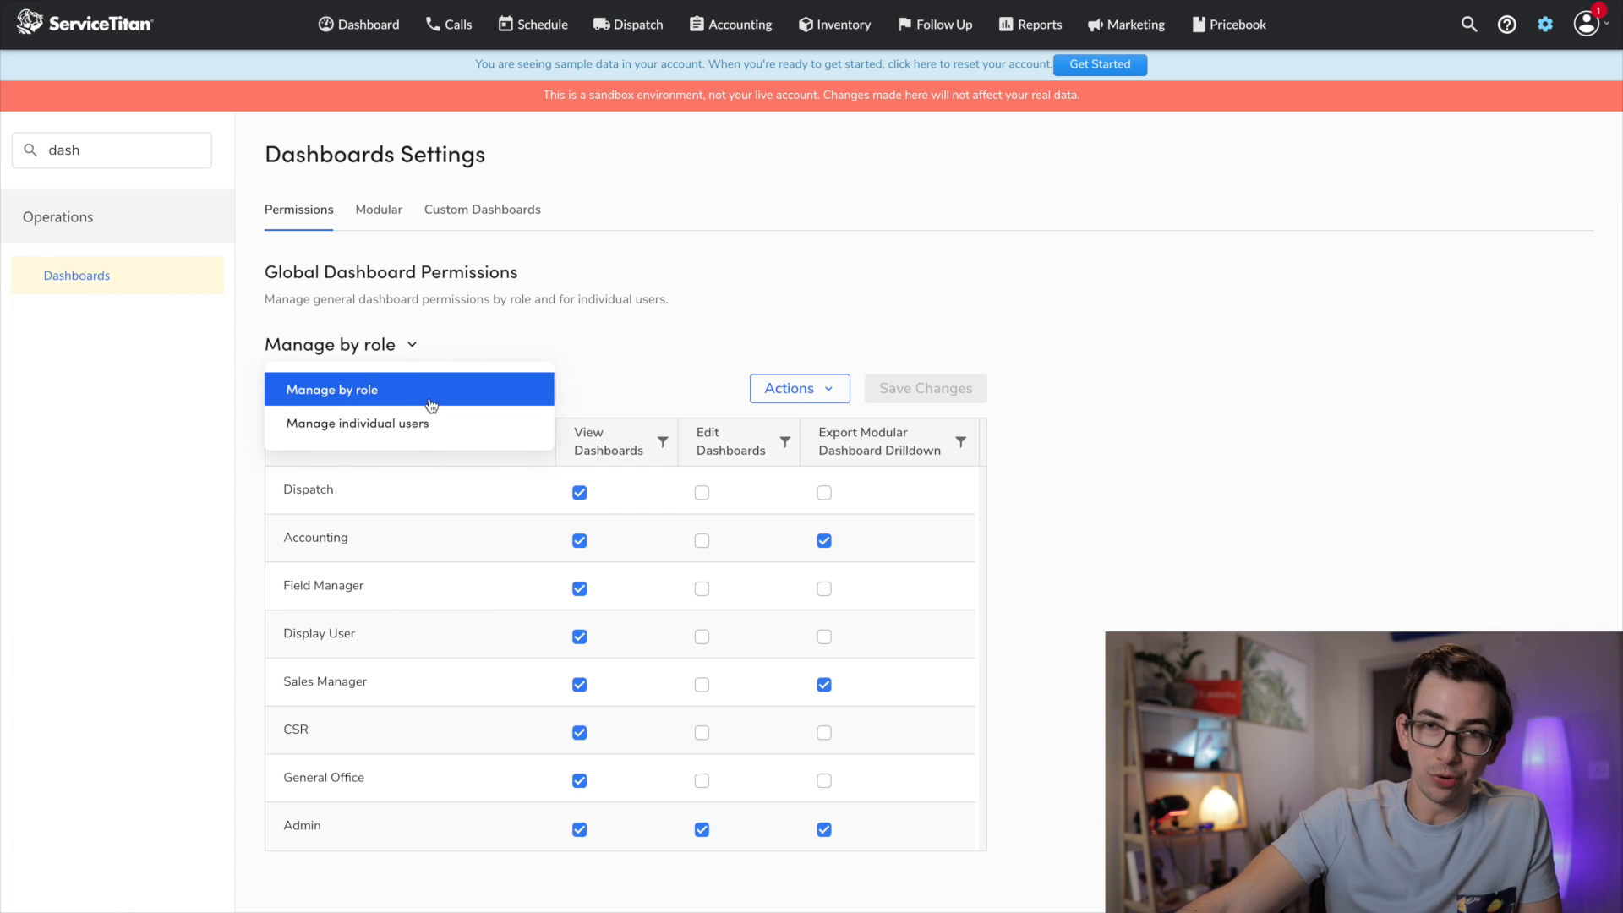
pyautogui.click(615, 341)
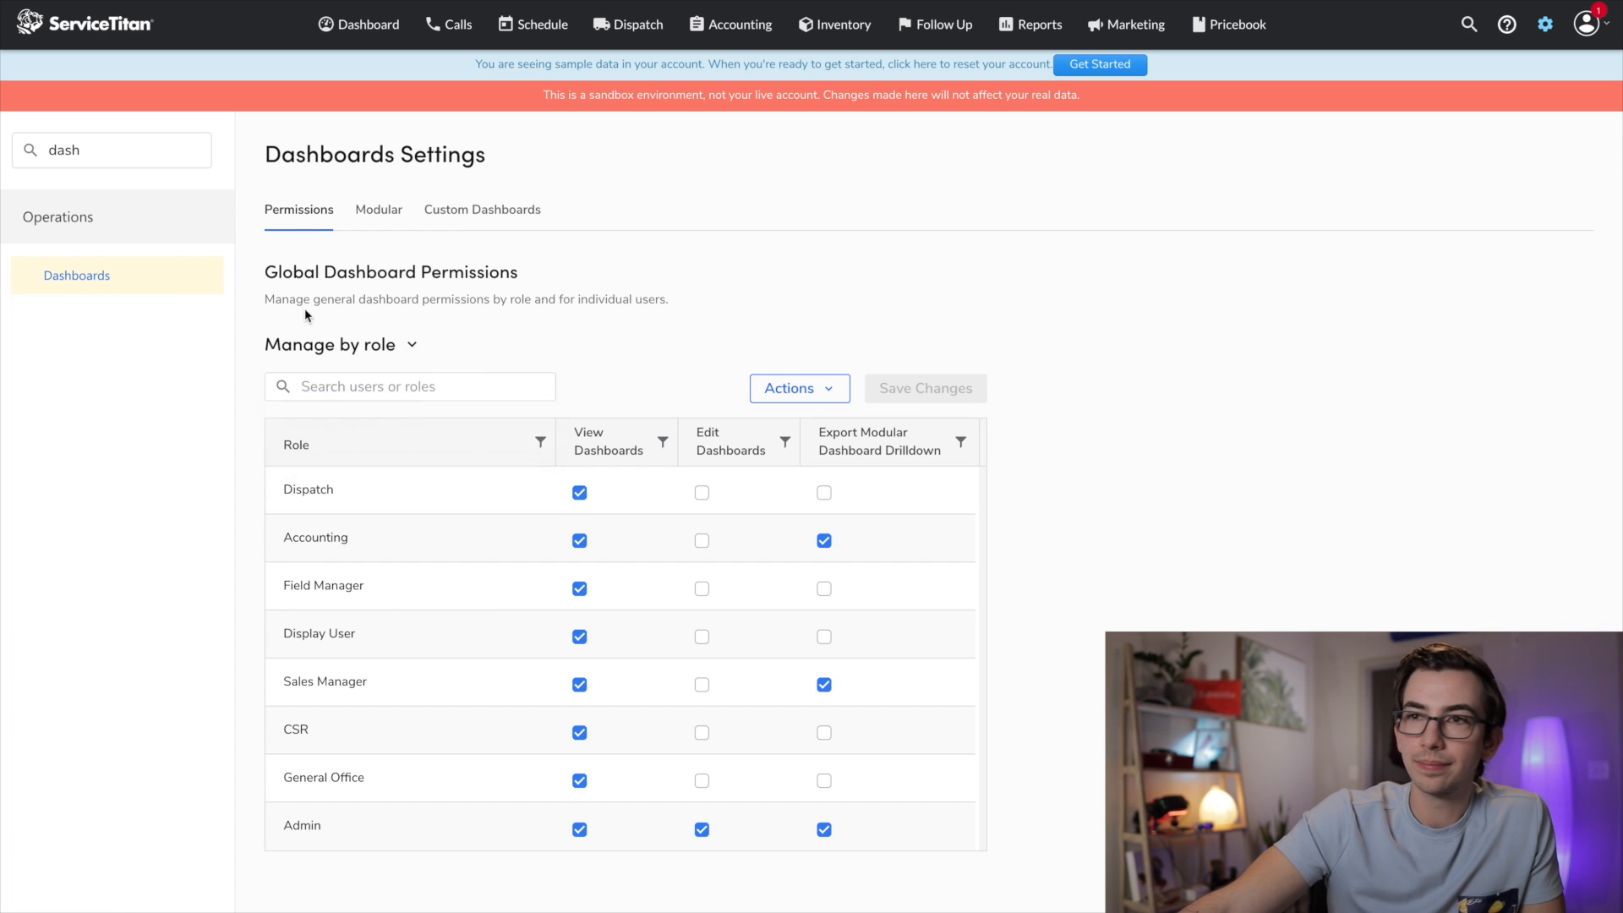
# Examine the Modular Dashboard Settings and the explanations of their options, including the billable efficiency calculation.
pyautogui.click(381, 213)
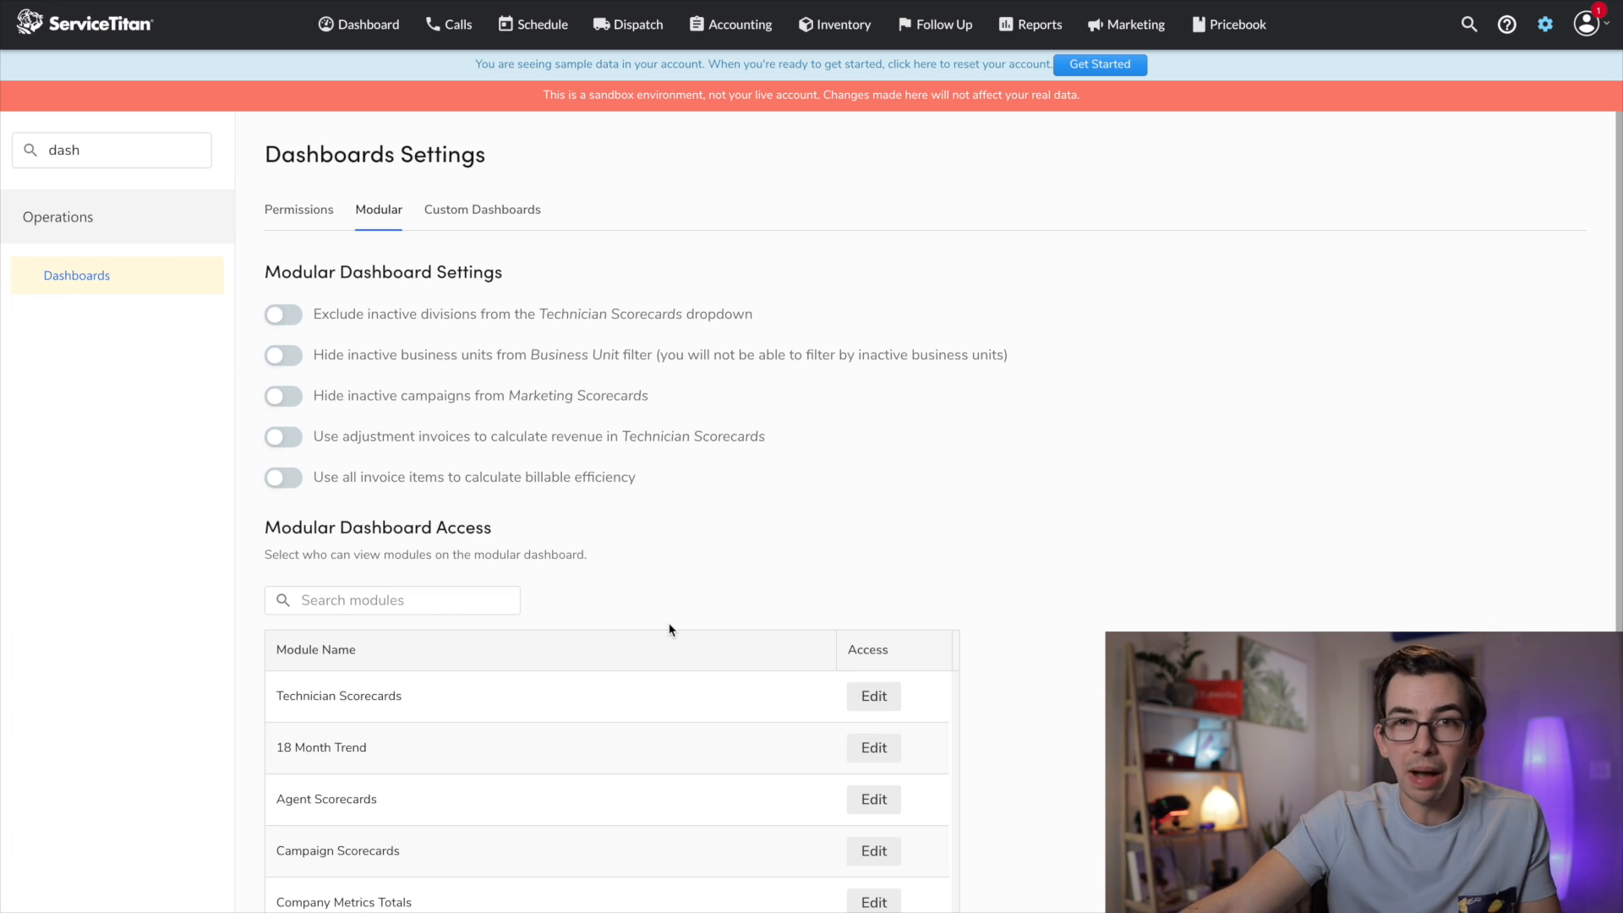
pyautogui.moveTo(286, 269); pyautogui.dragTo(595, 296)
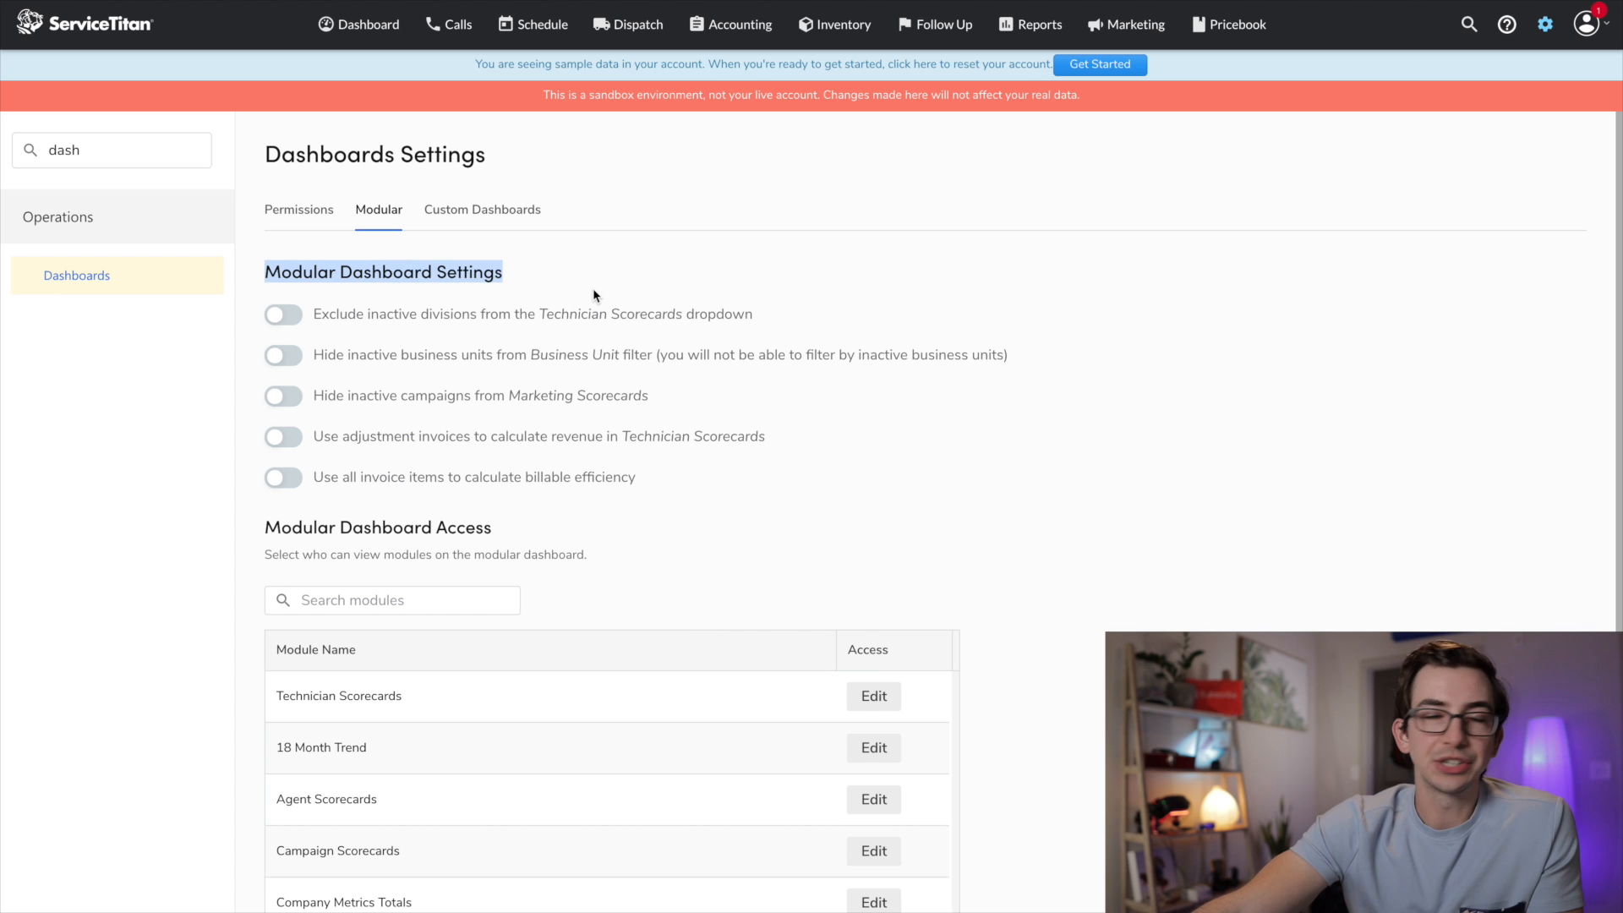
pyautogui.click(223, 377)
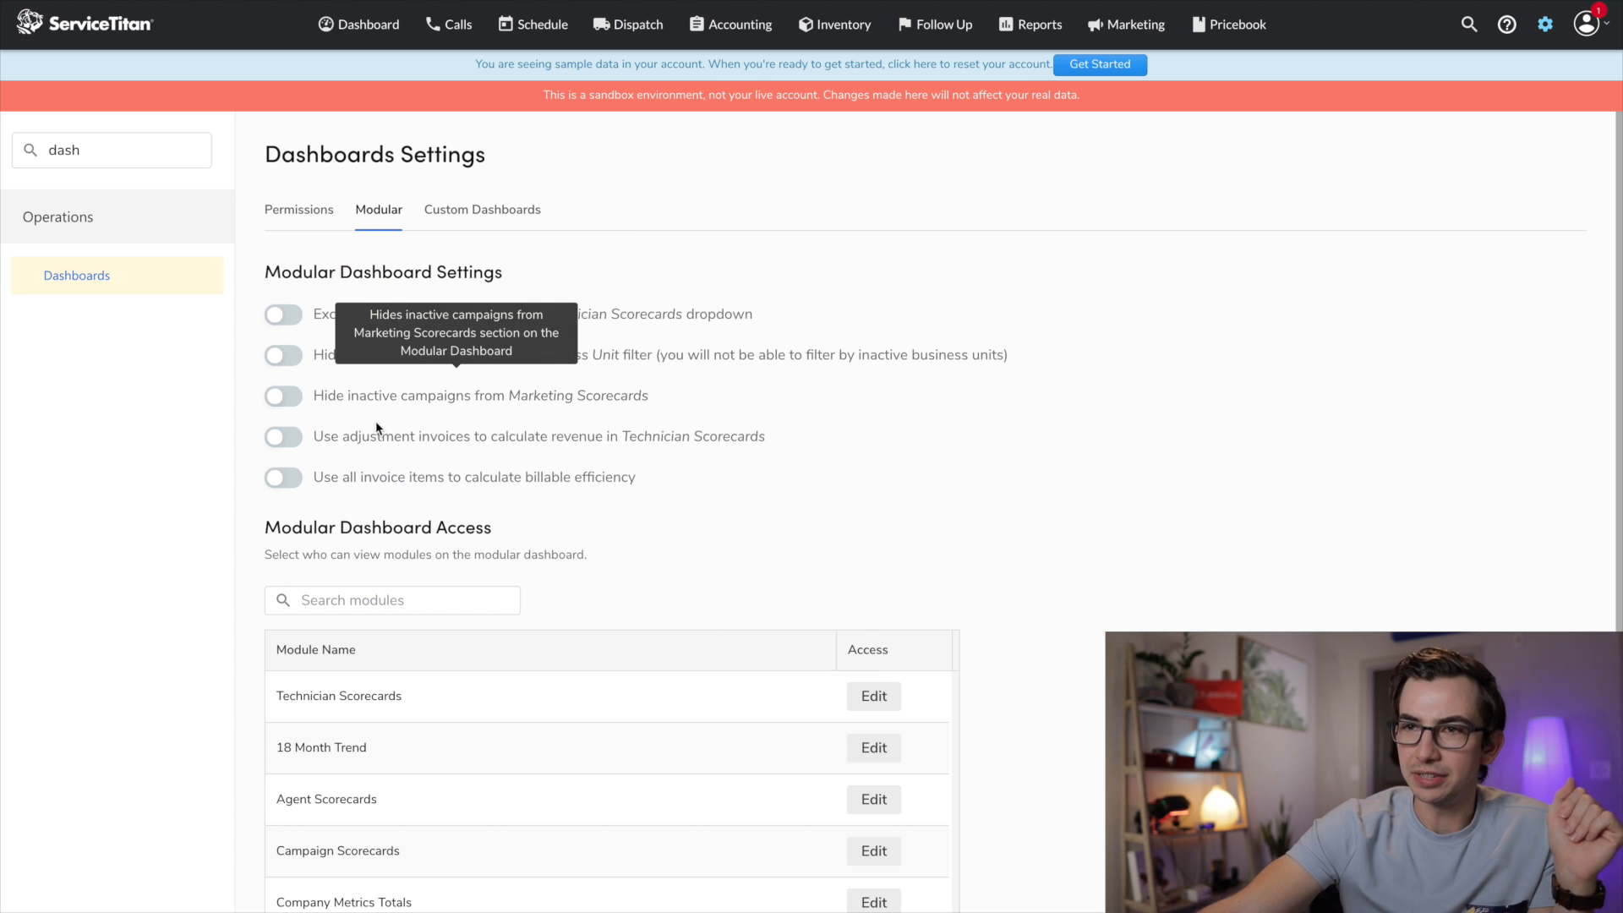
pyautogui.moveTo(379, 439)
pyautogui.moveTo(372, 480)
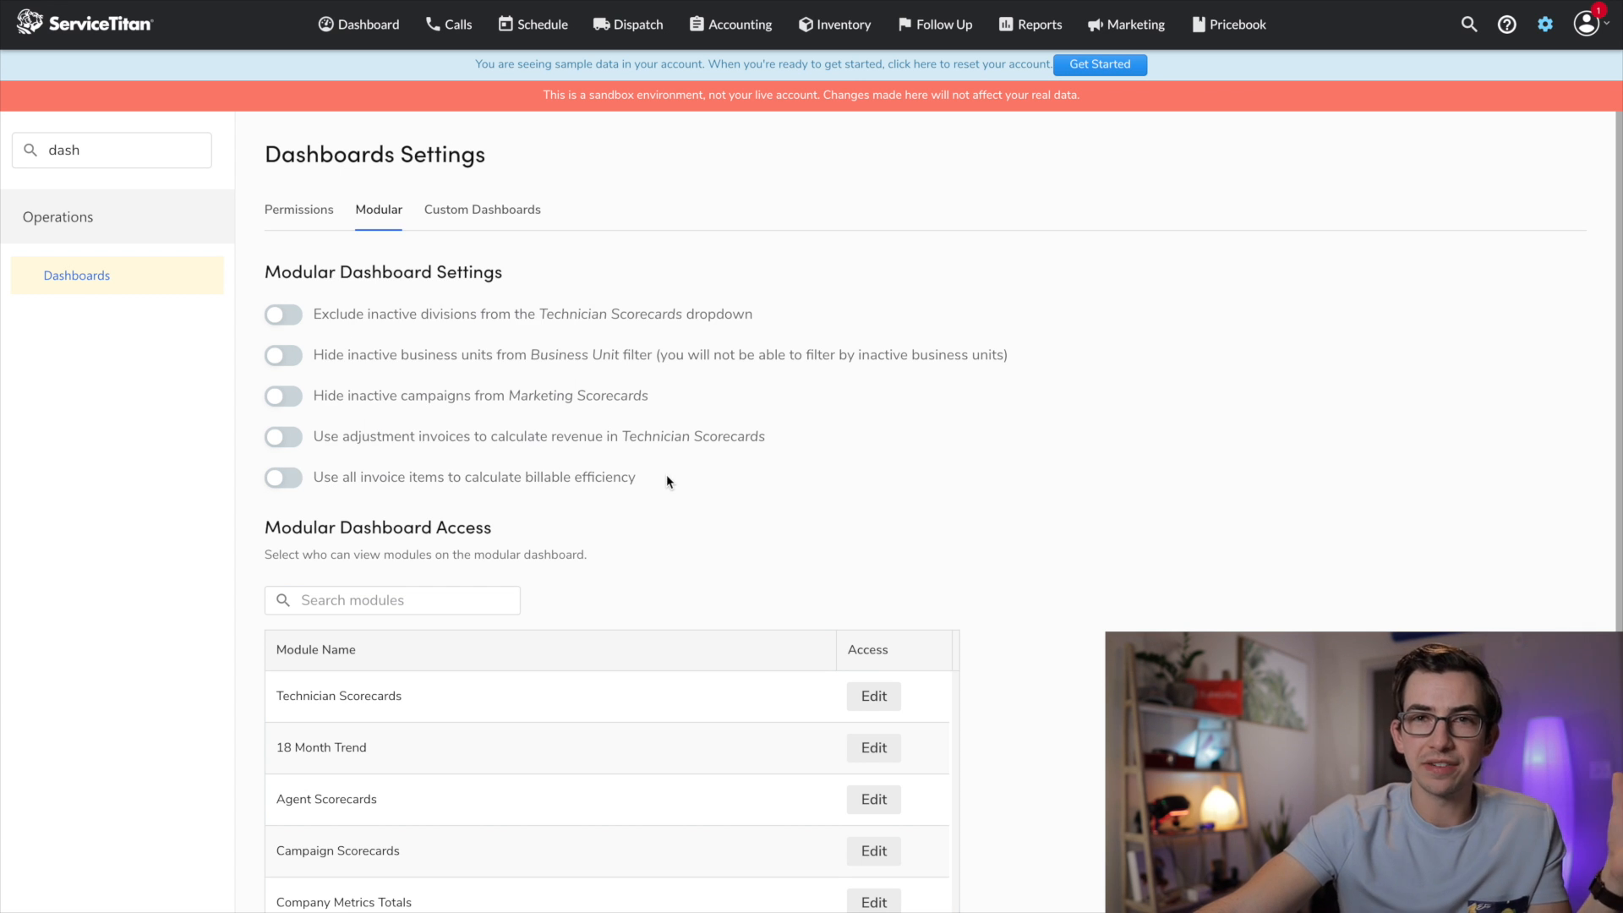
pyautogui.moveTo(490, 480)
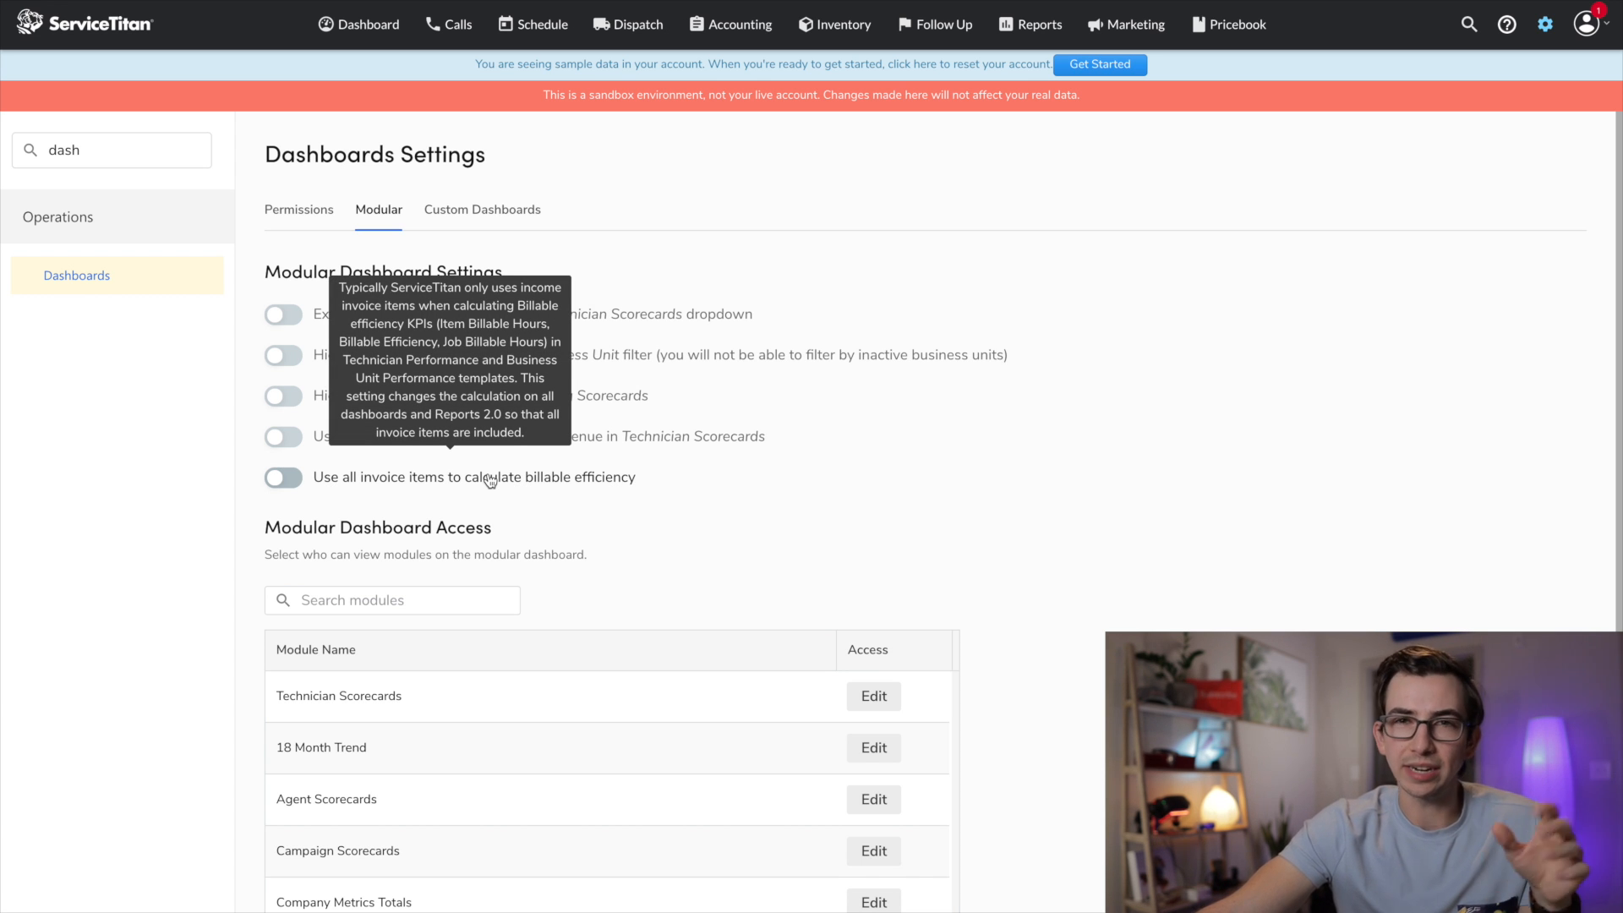
# Remove the CSR role's view access to the 18 Month Trend module and save the change.
pyautogui.scroll(-4, 444, 254)
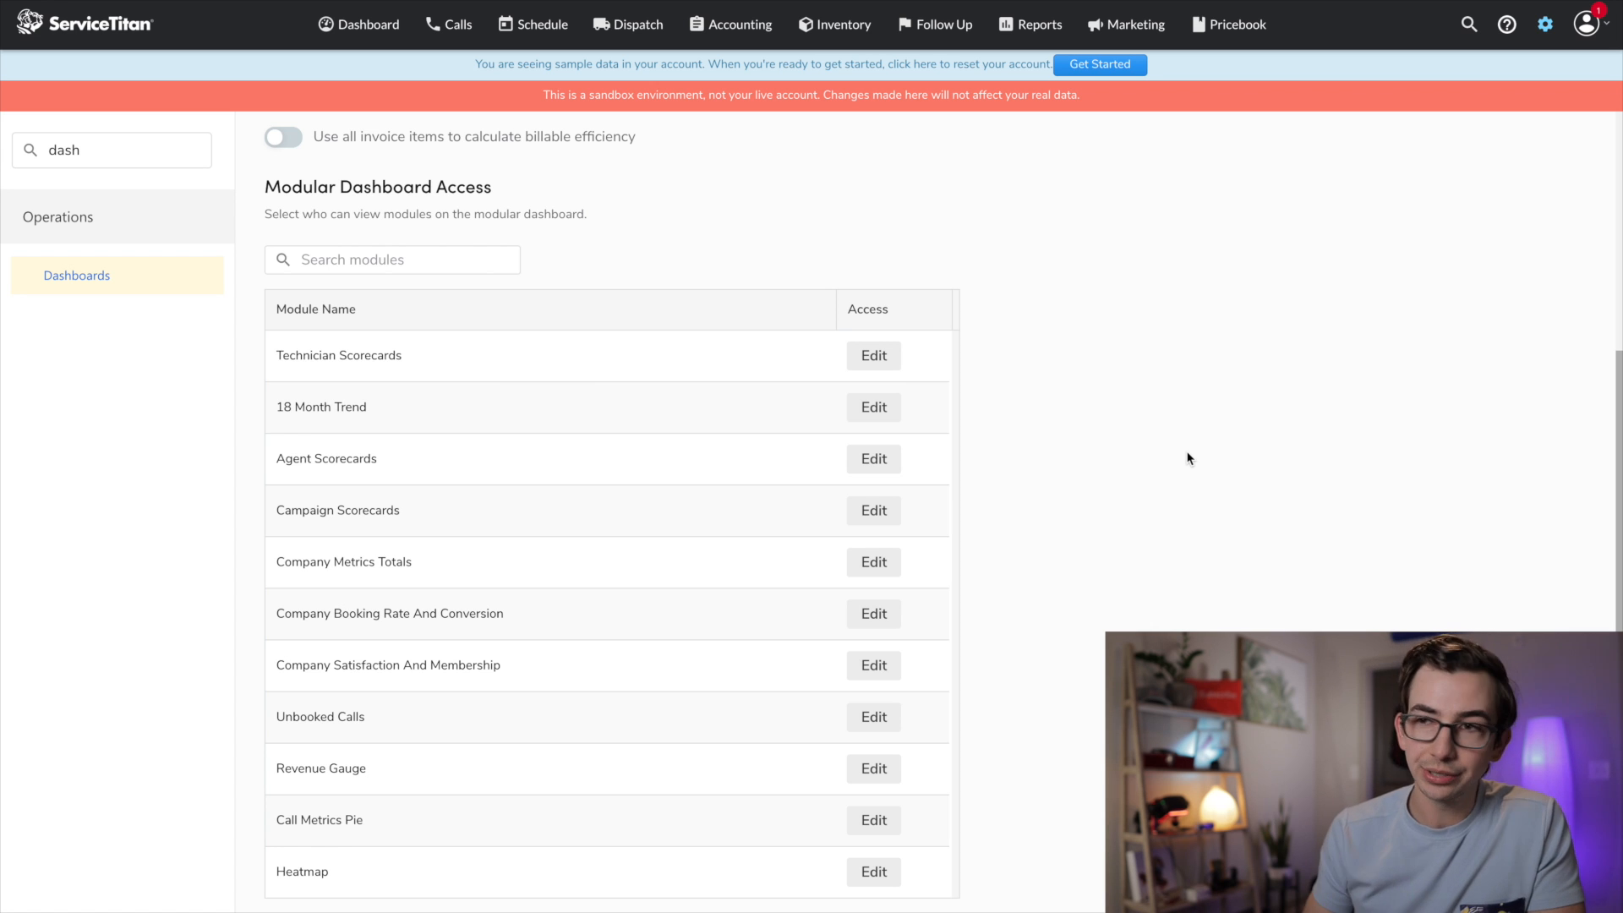
pyautogui.click(877, 409)
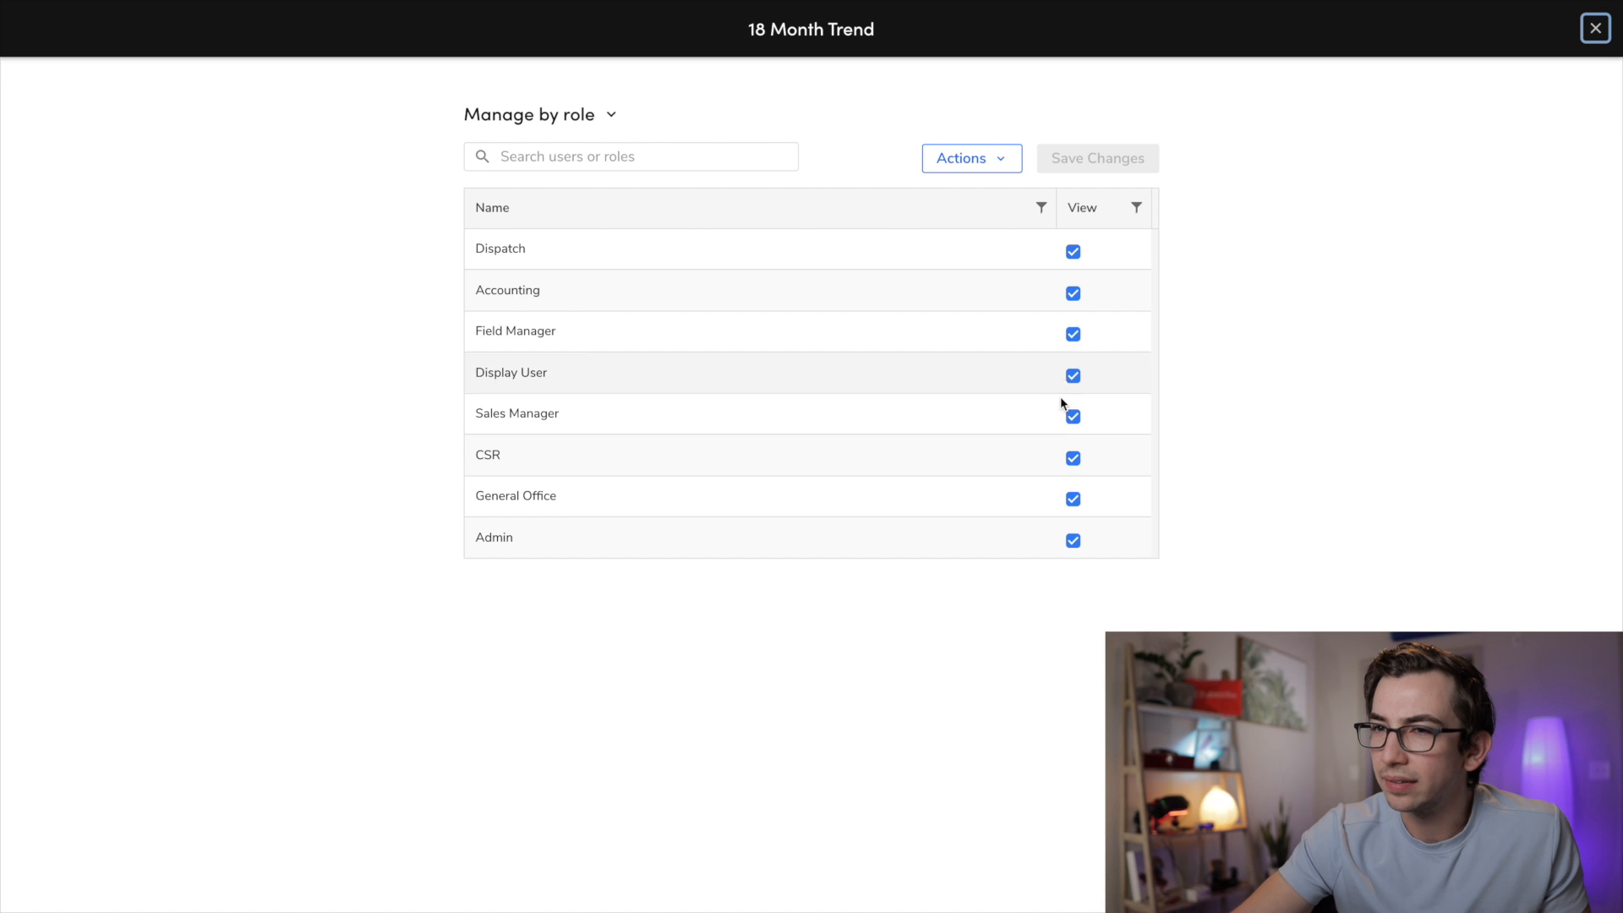
pyautogui.click(1074, 459)
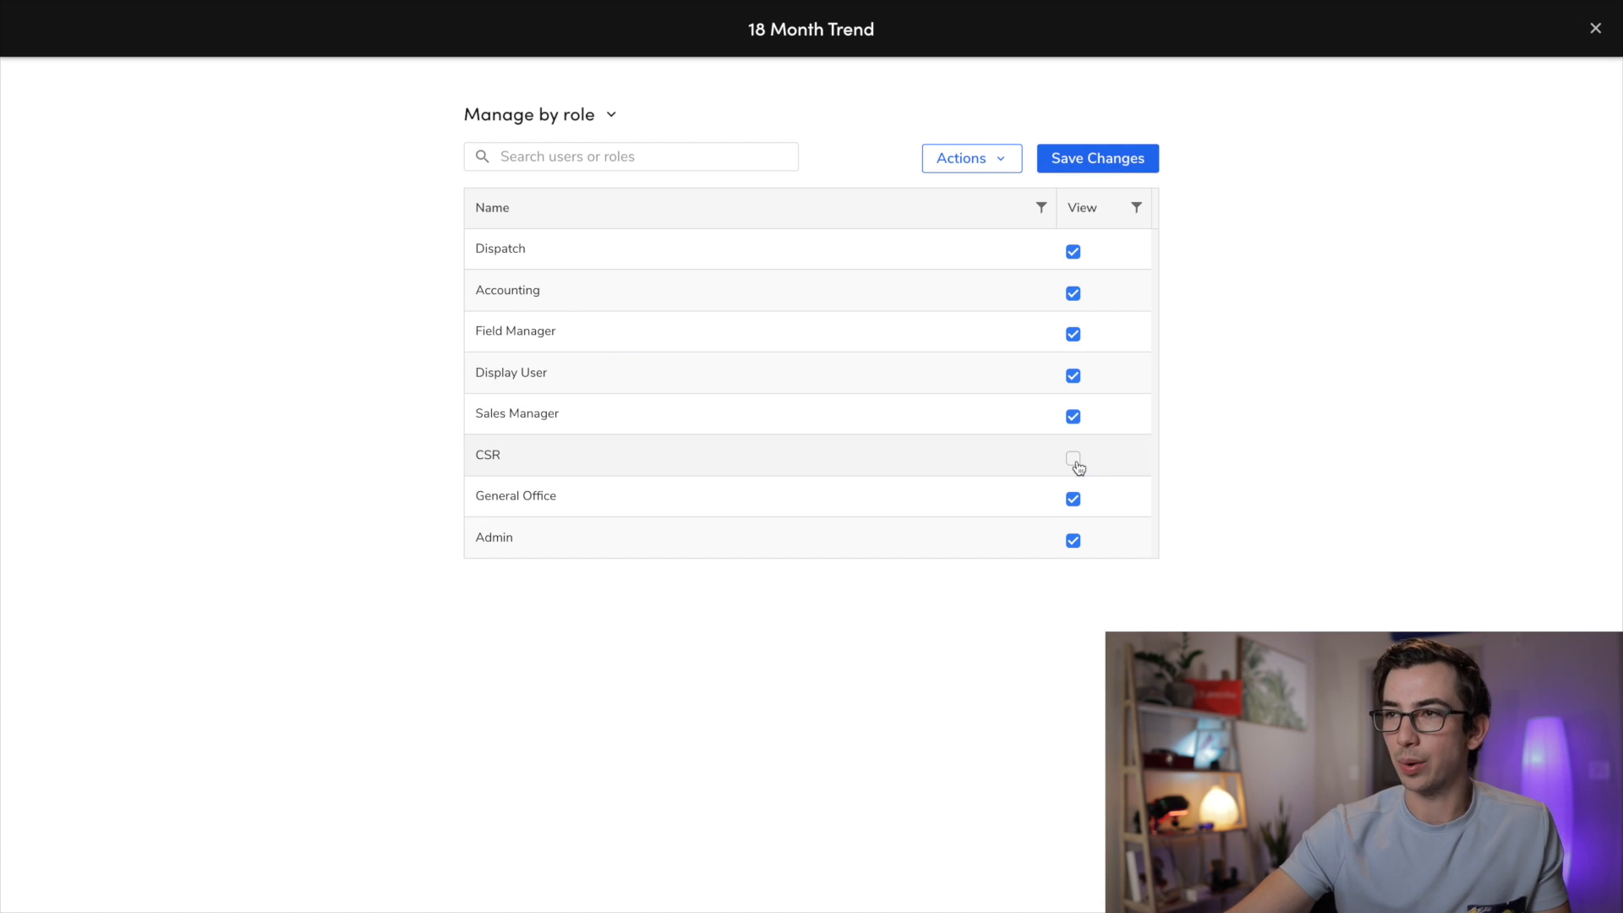
pyautogui.click(1097, 160)
pyautogui.click(595, 471)
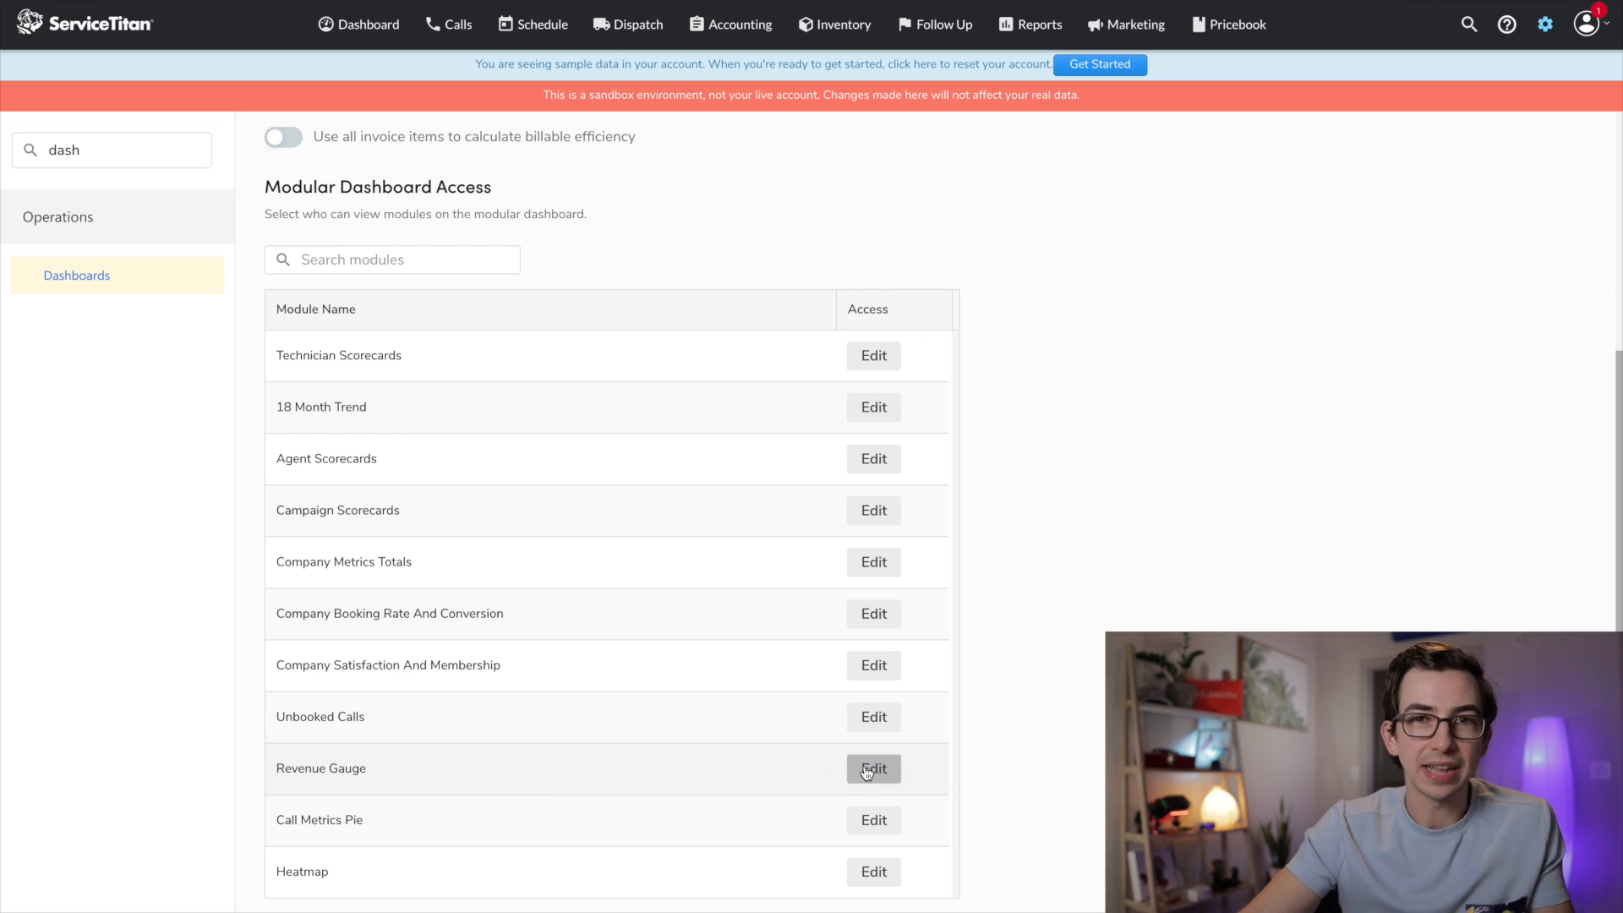
# Remove the CSR role's view access to the Revenue Gauge module and save the change, applying it to existing users.
pyautogui.click(864, 769)
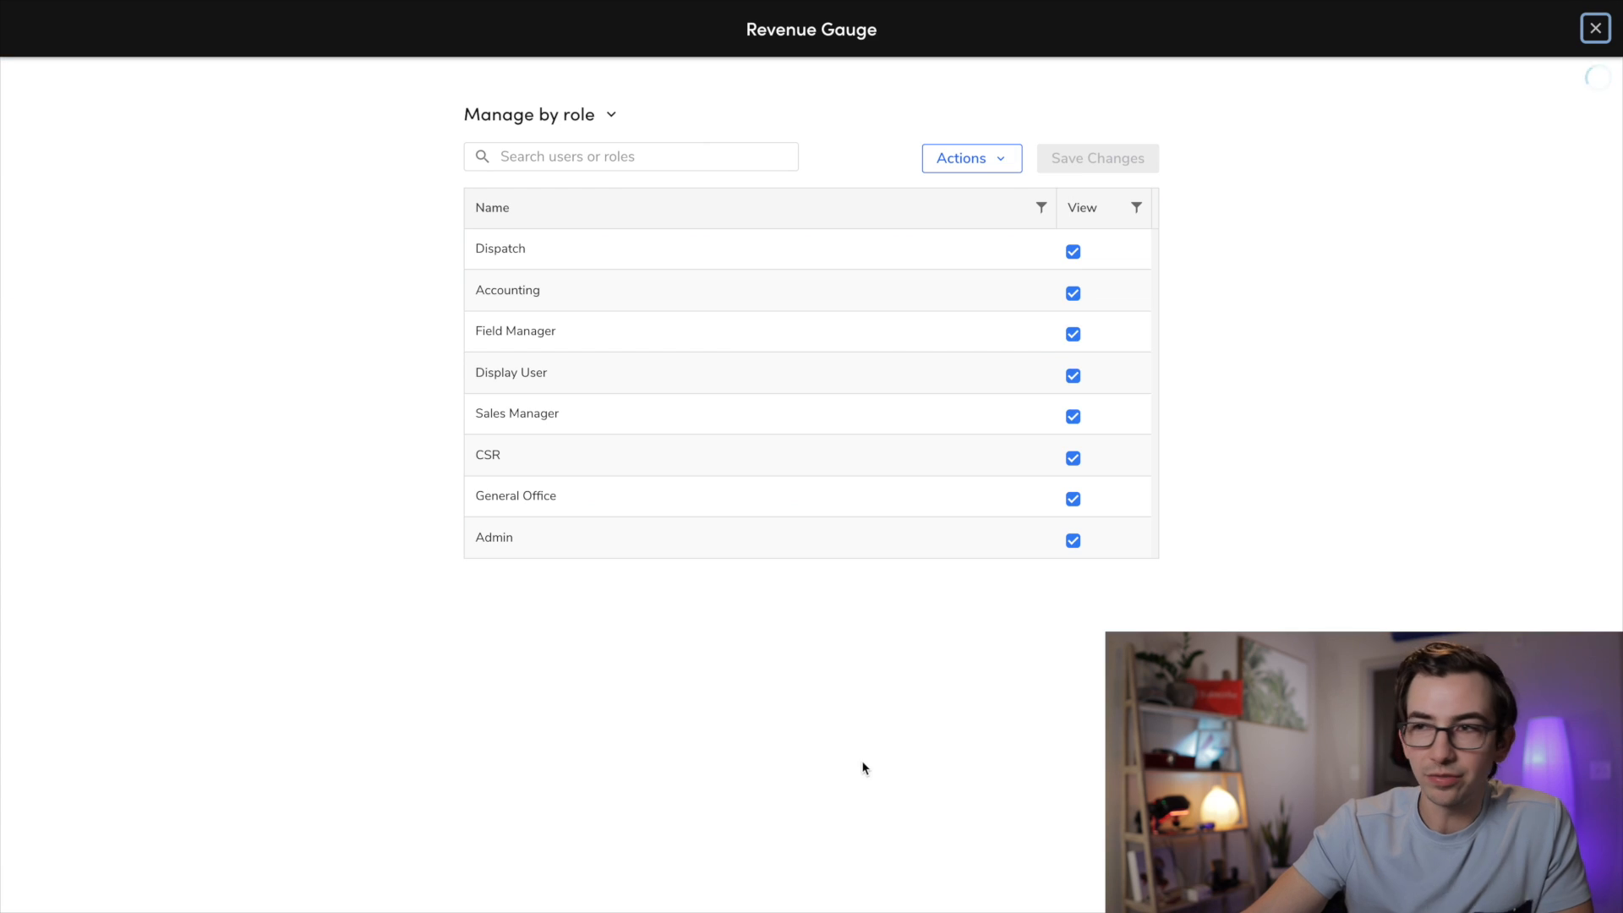
pyautogui.click(1075, 460)
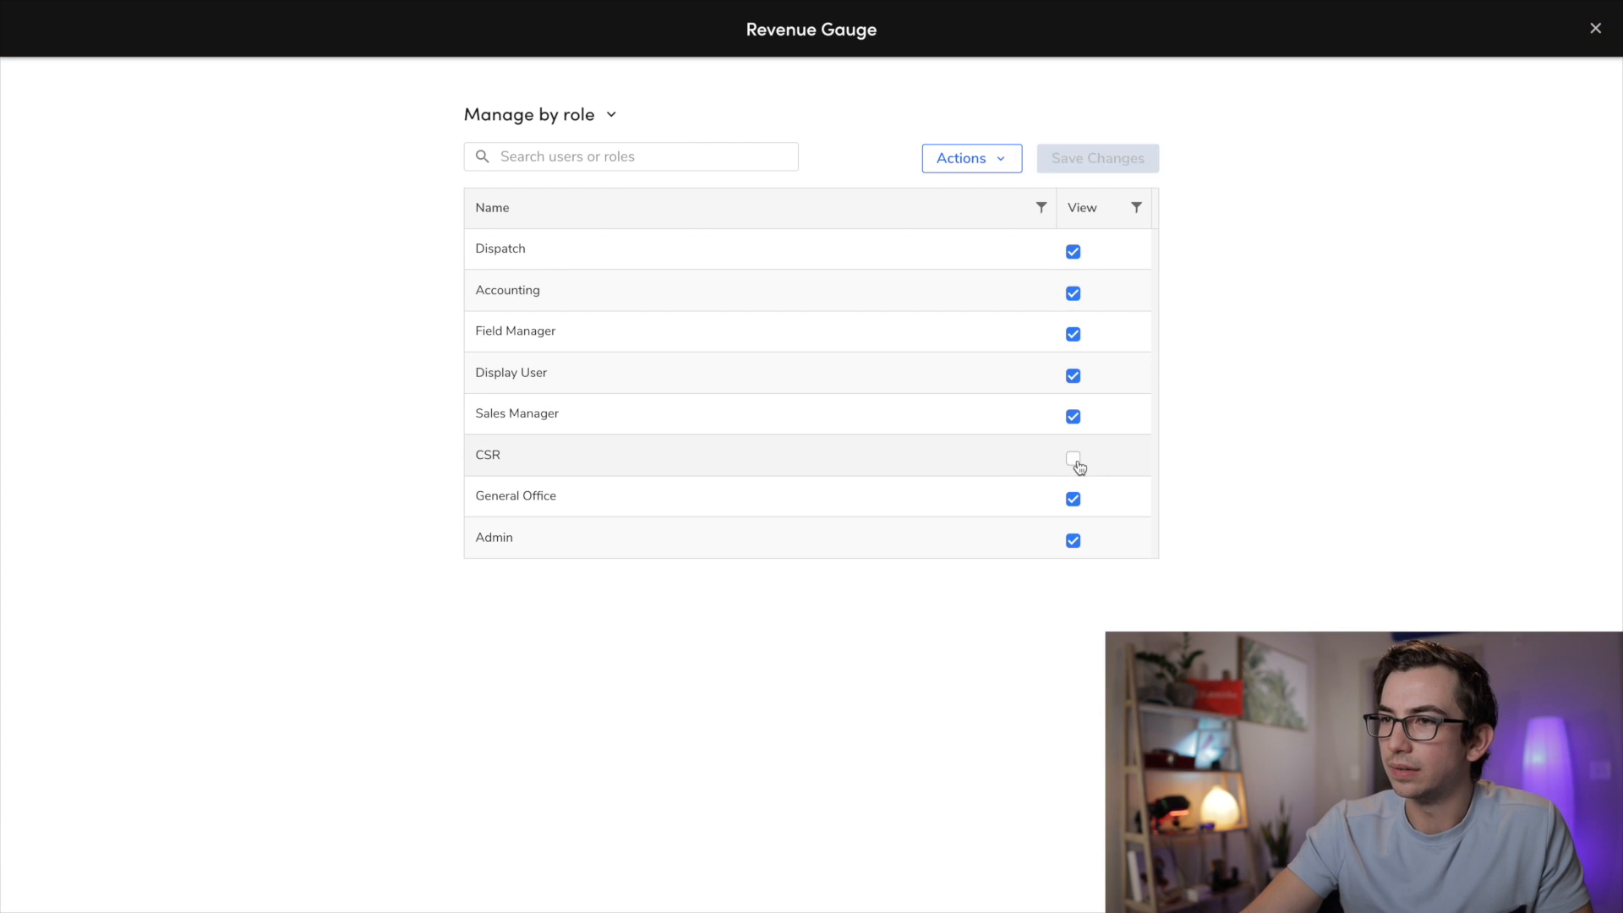
pyautogui.click(1114, 159)
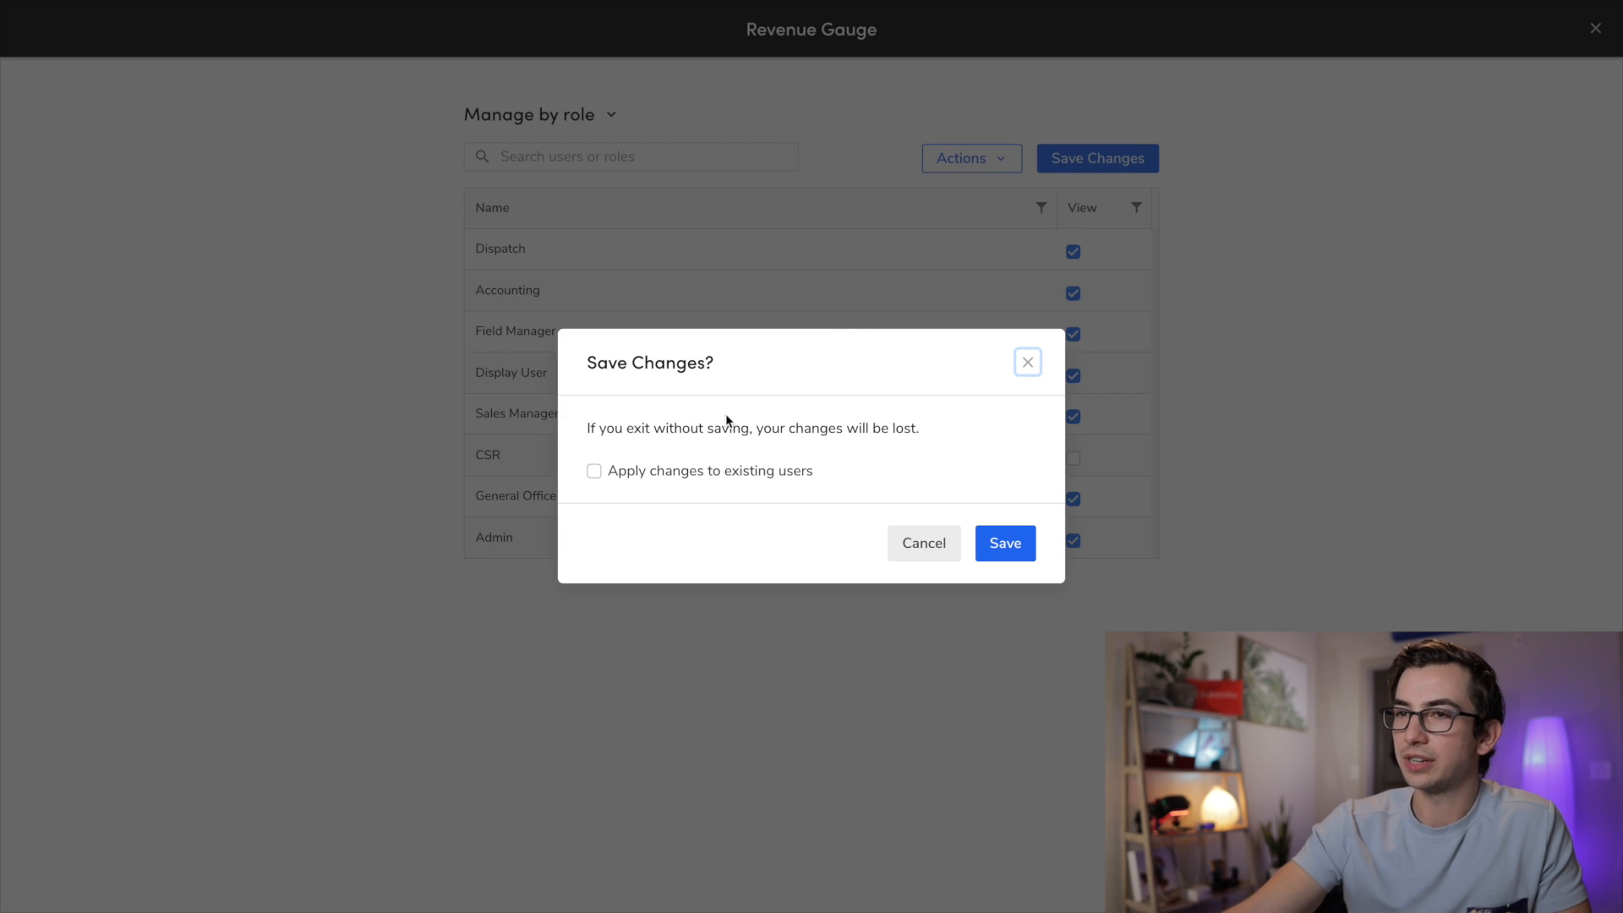
pyautogui.click(617, 477)
pyautogui.click(1004, 541)
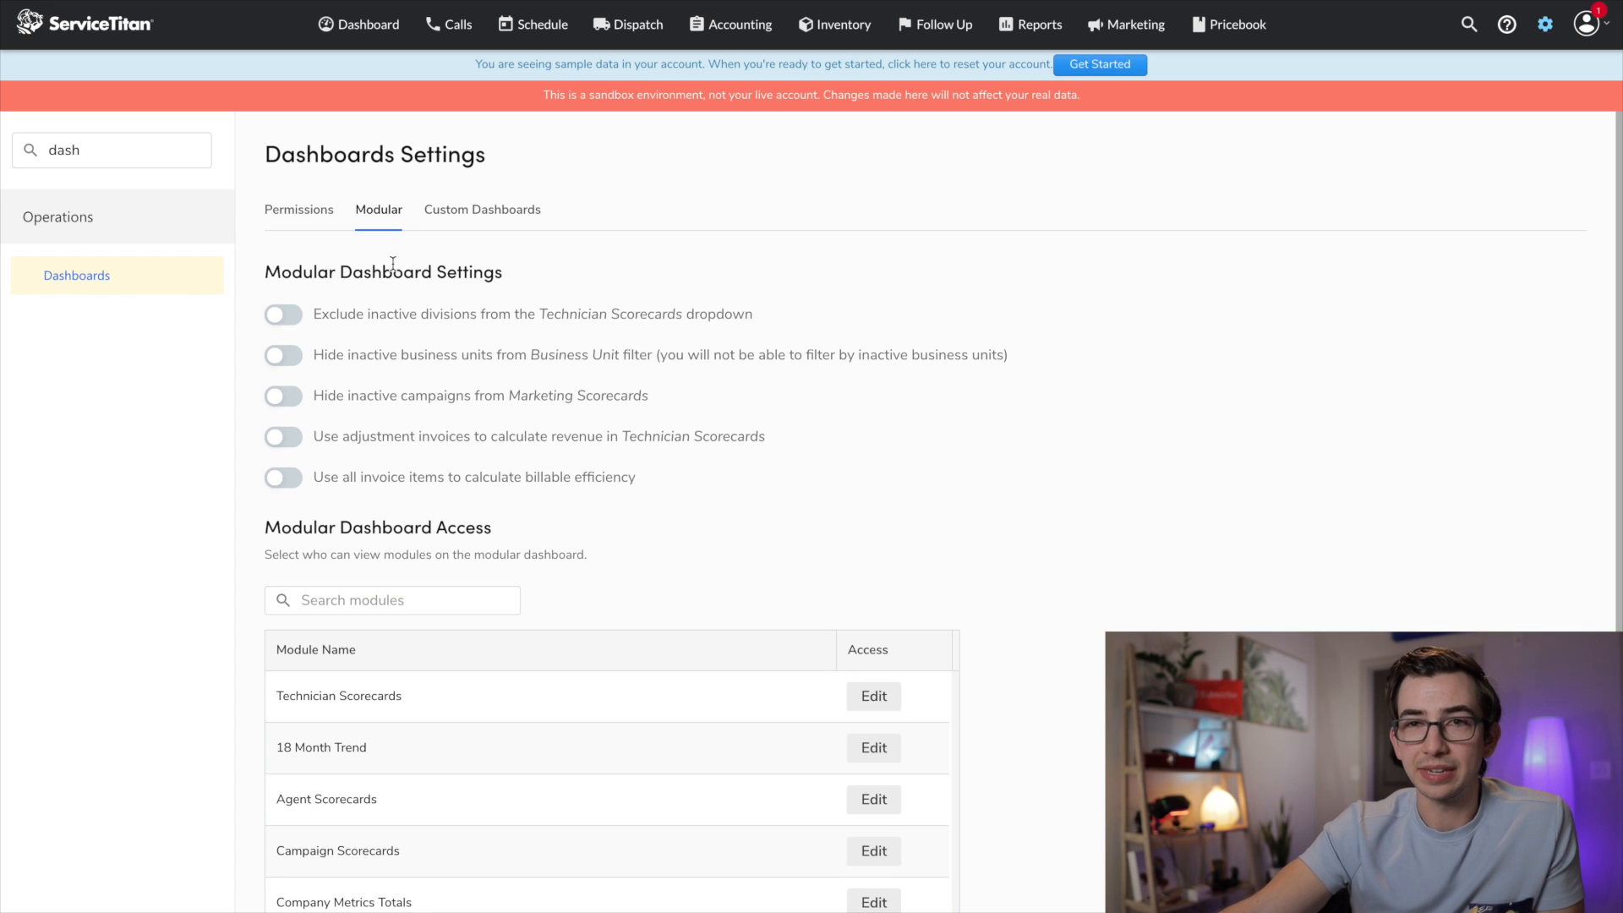
# Open the share access settings of the Dispatcher custom dashboard and switch them to managing individual users.
pyautogui.scroll(-3, 1022, 539)
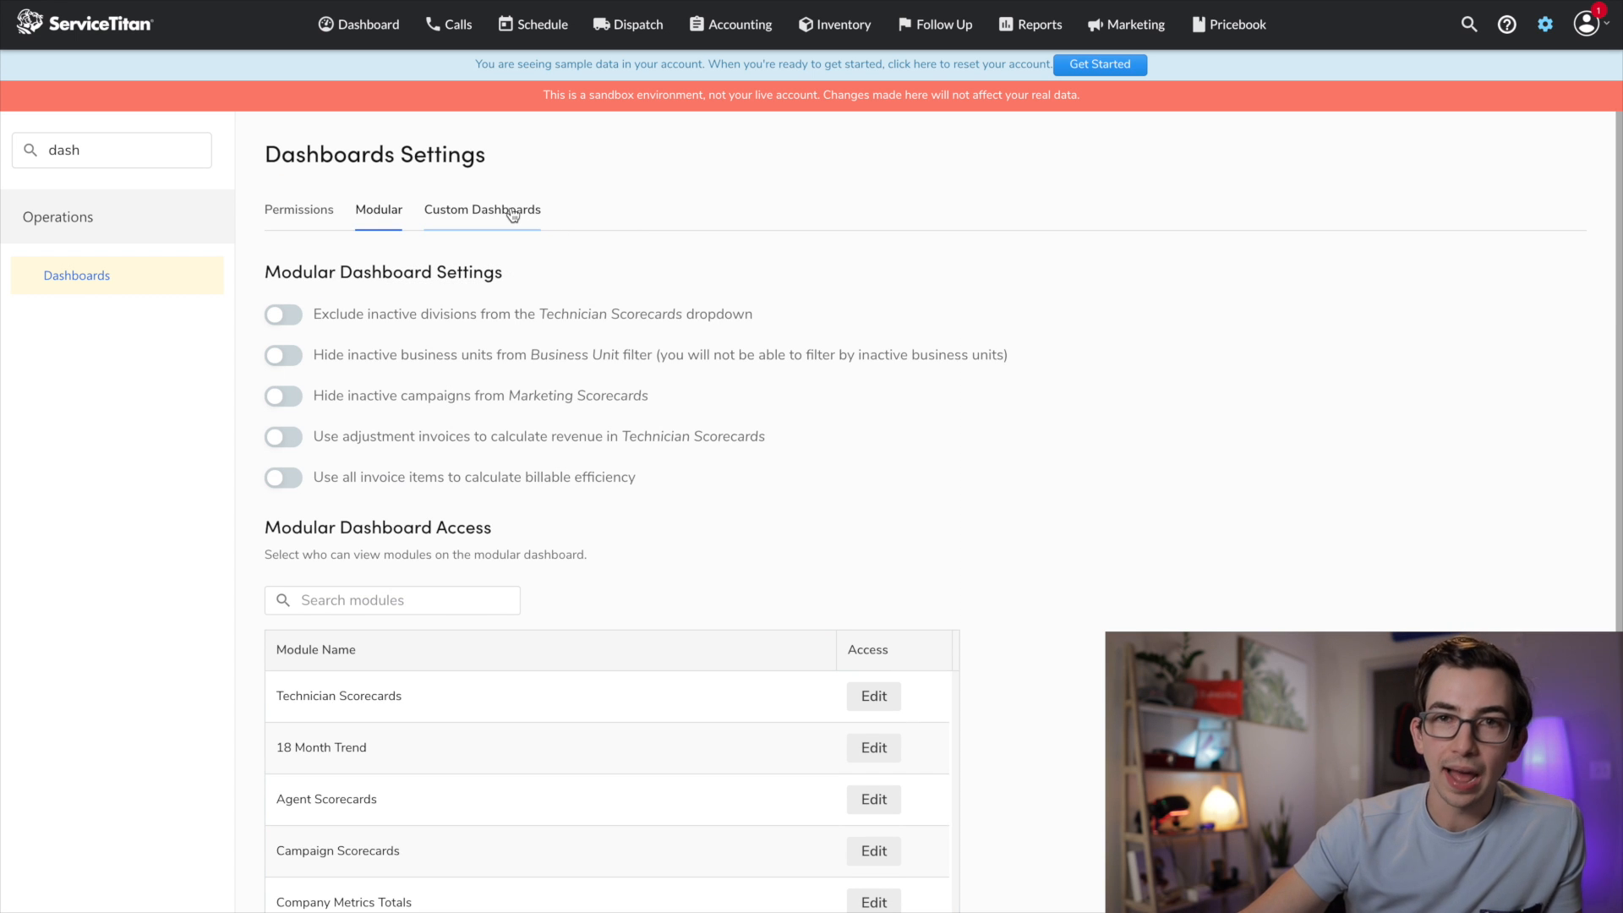
pyautogui.click(511, 214)
pyautogui.scroll(-2, 1271, 361)
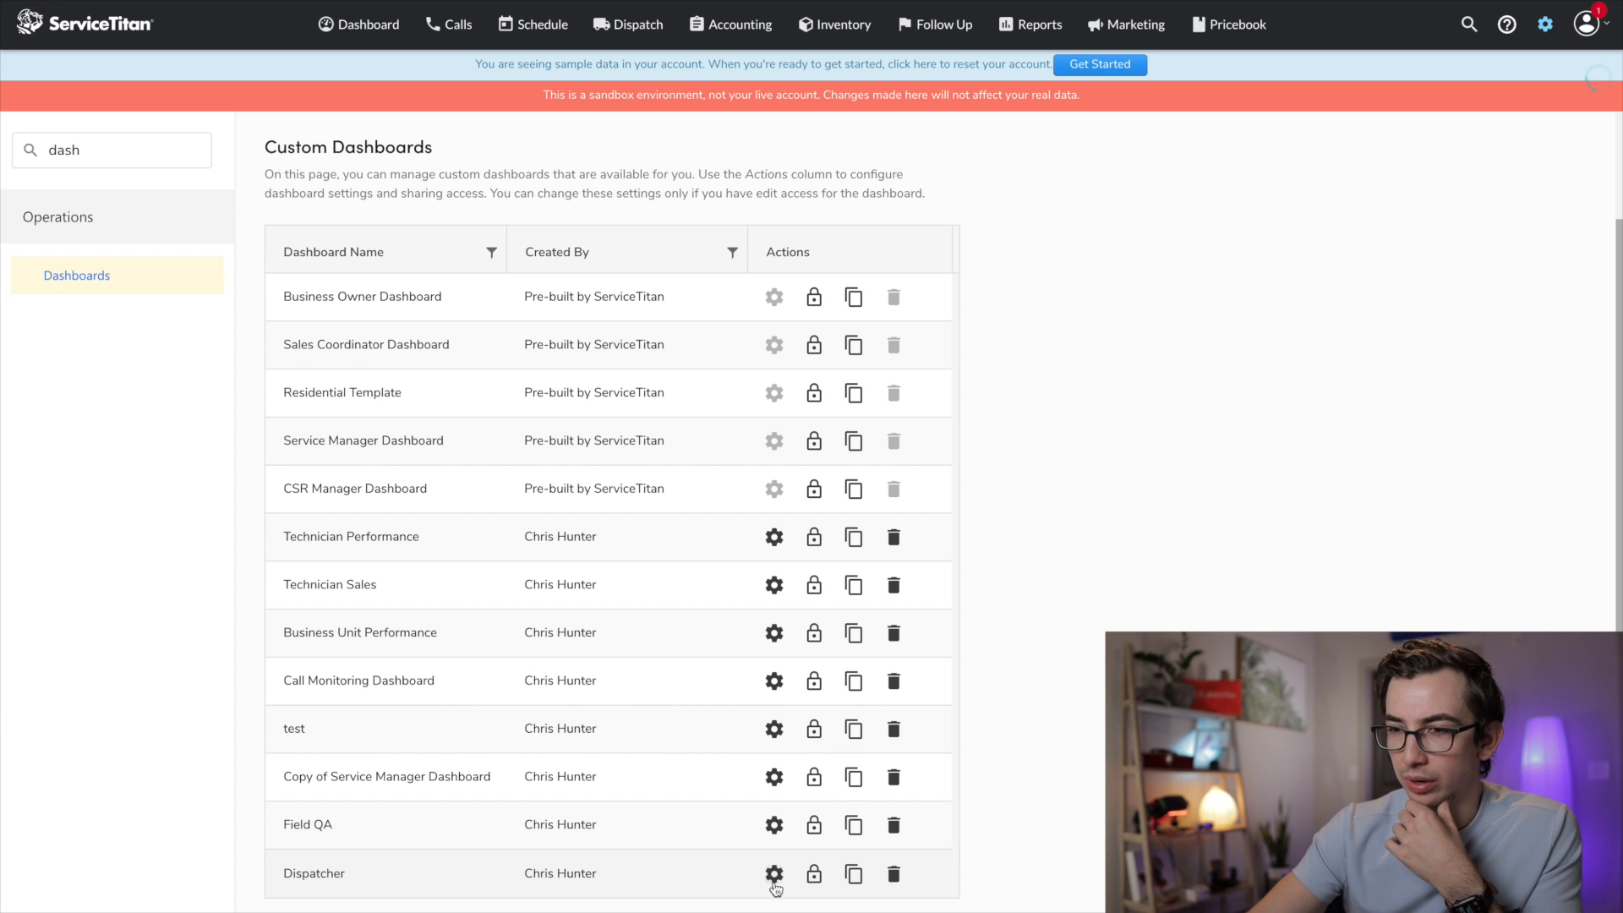
pyautogui.click(814, 875)
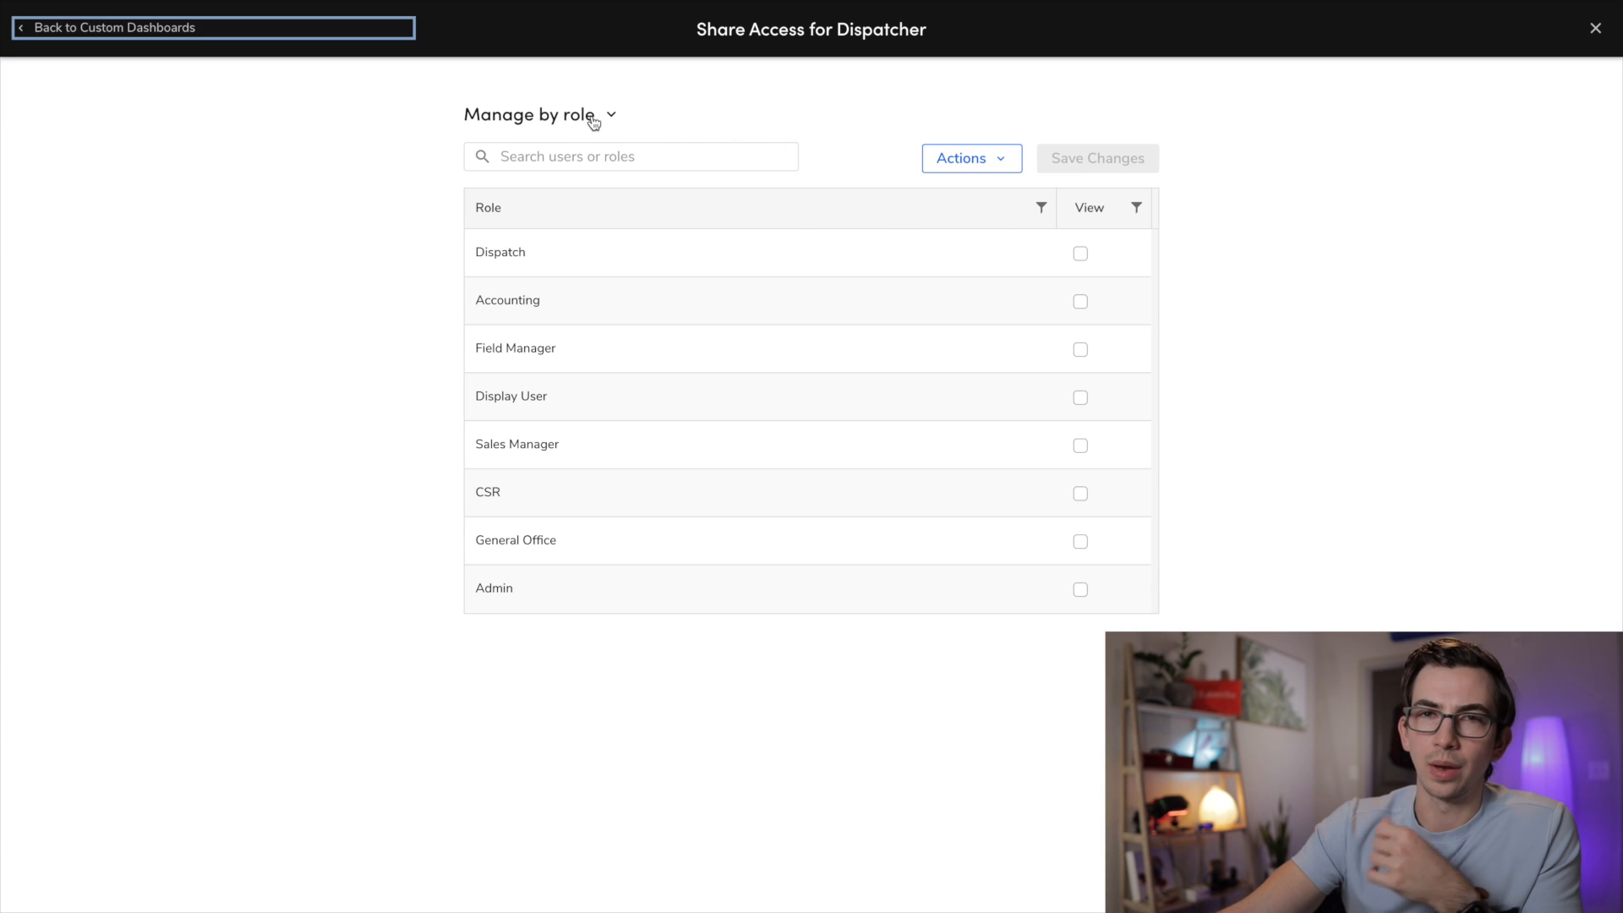
pyautogui.click(591, 116)
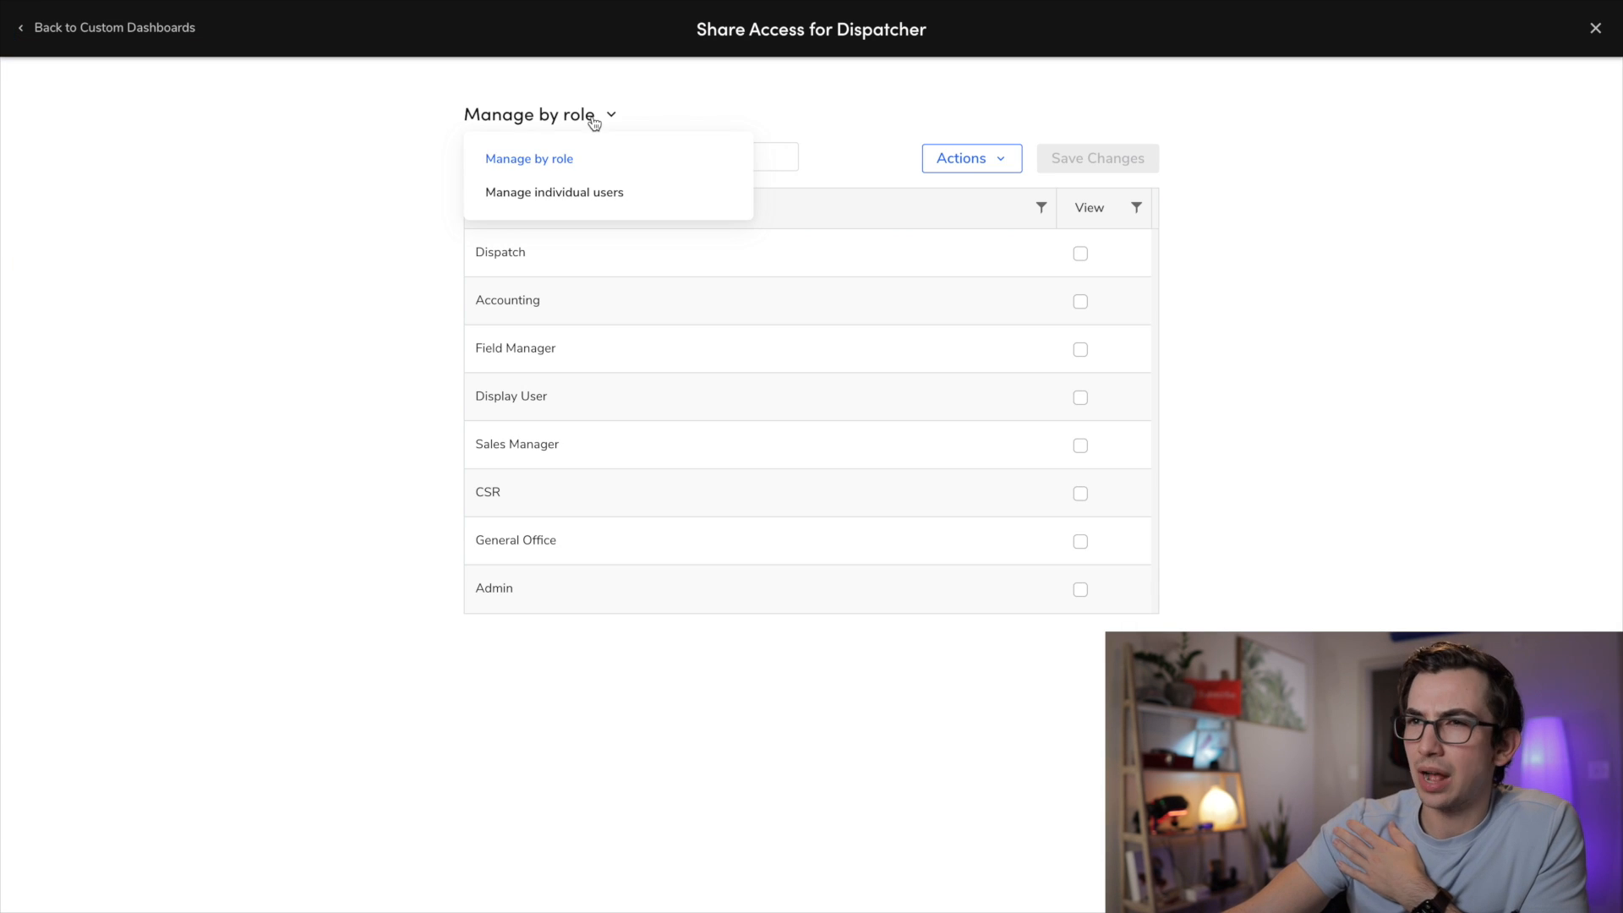
pyautogui.click(599, 195)
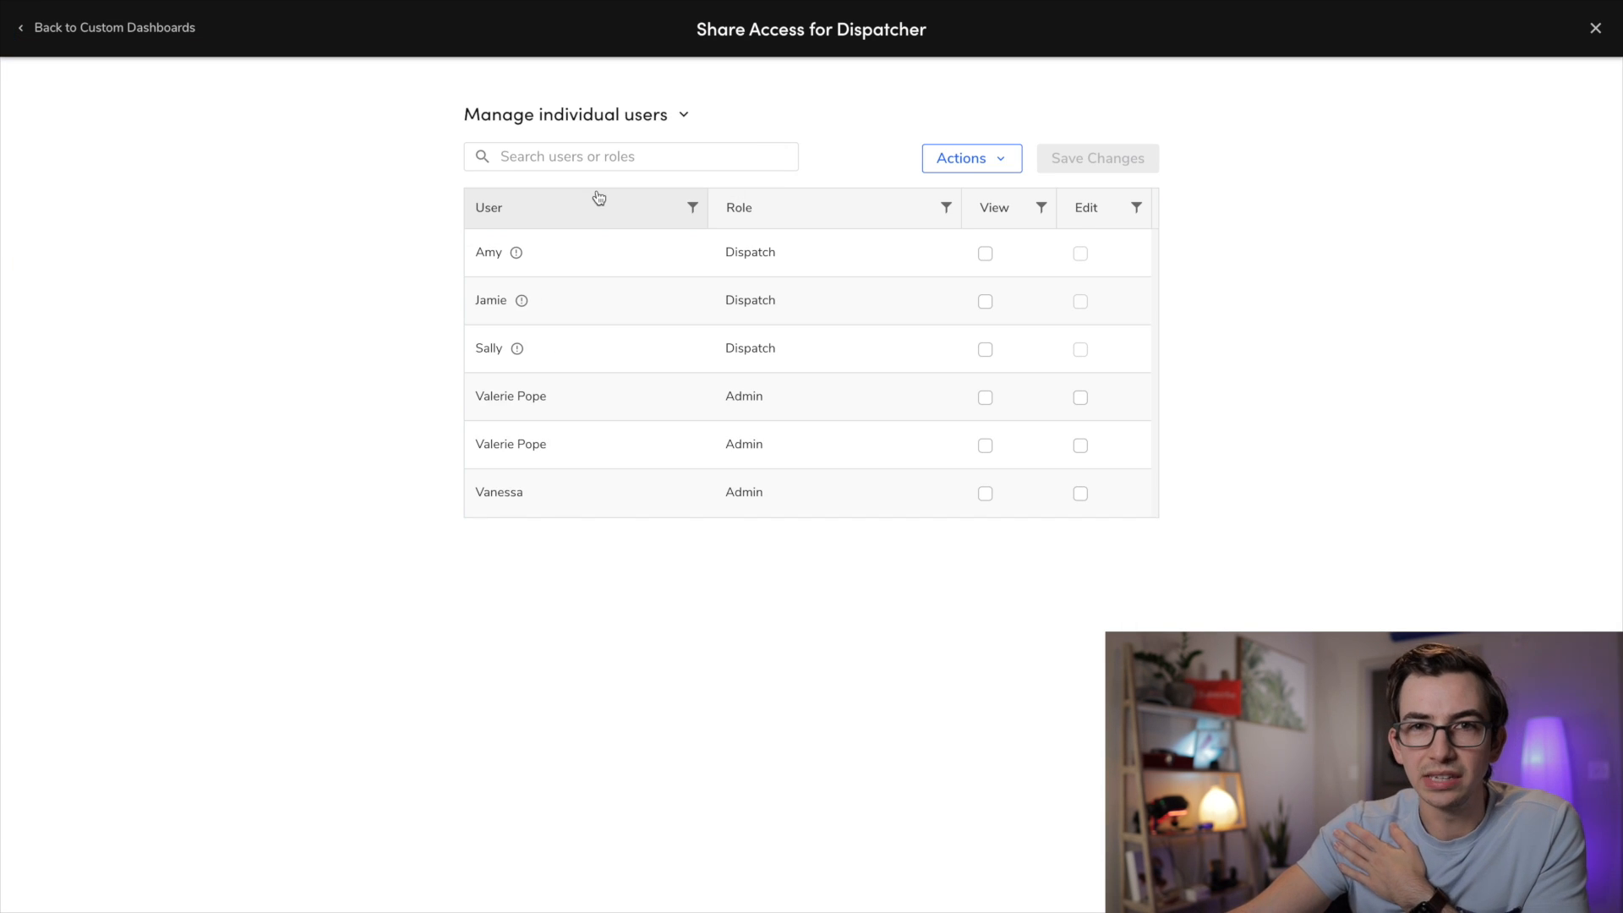
# Give each of the three Dispatch users all missing permissions for the Dispatcher dashboard's modules and templates.
pyautogui.click(517, 254)
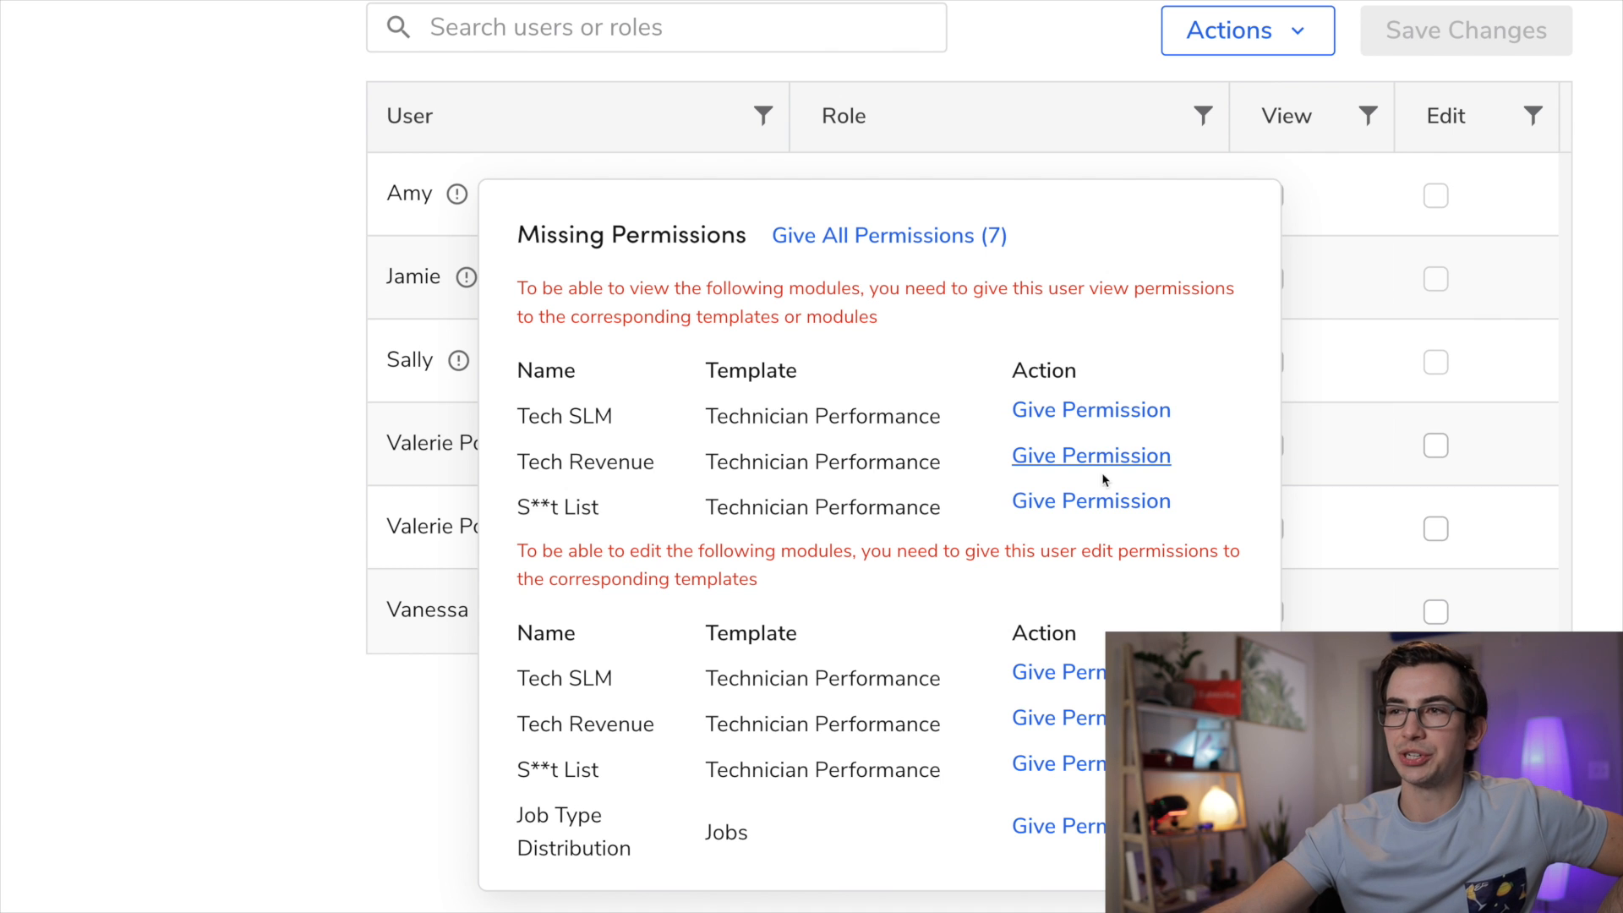
pyautogui.click(885, 249)
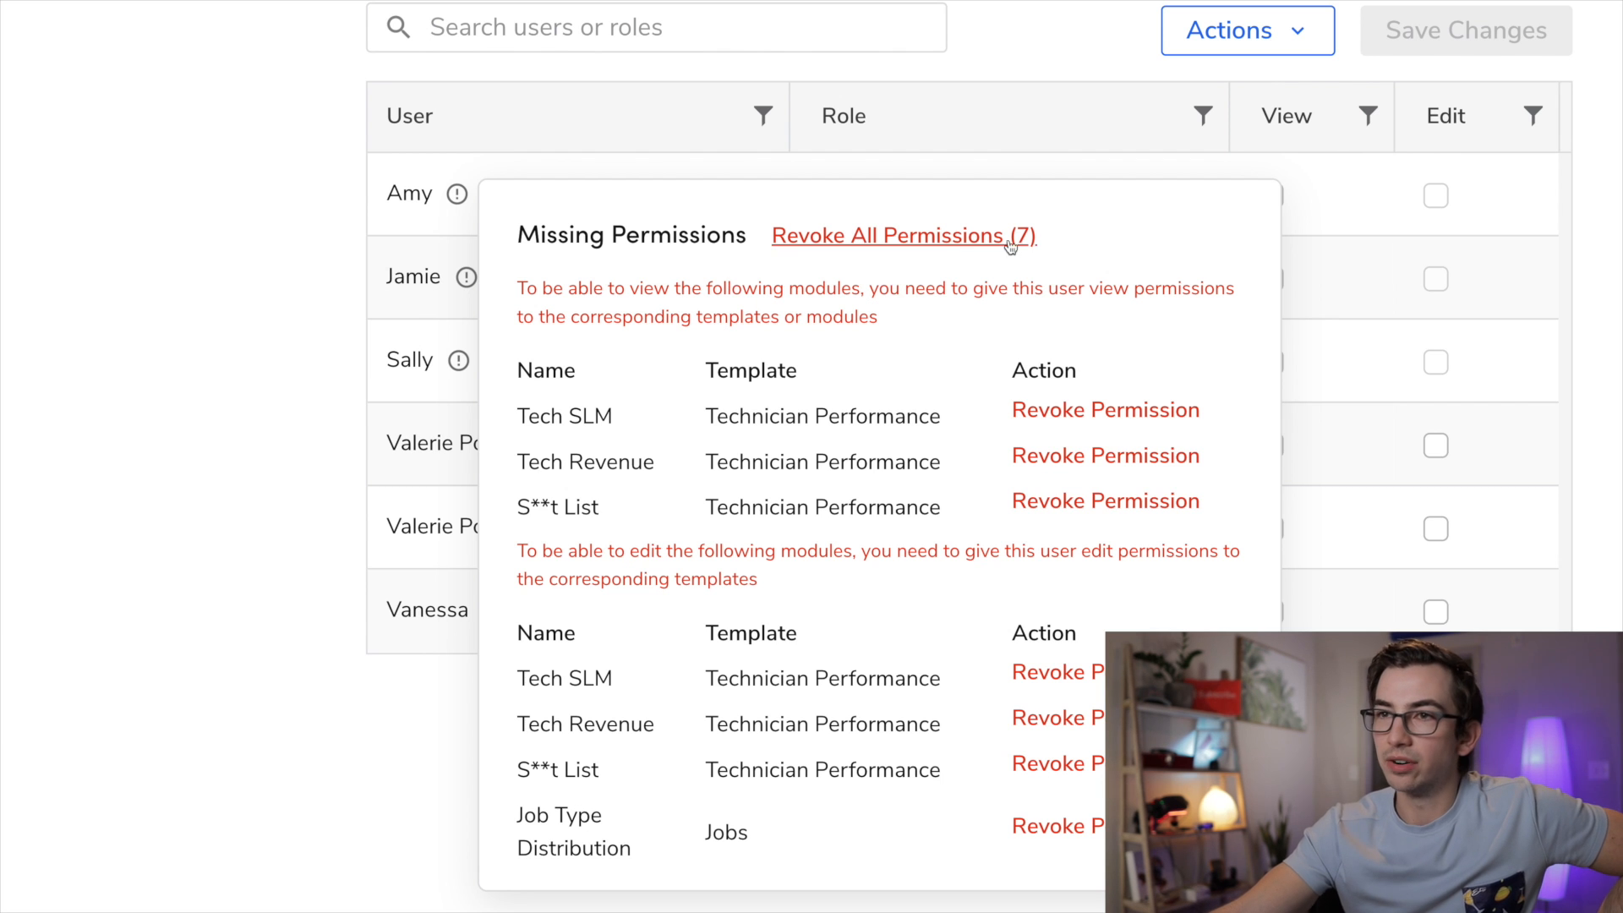
pyautogui.click(183, 371)
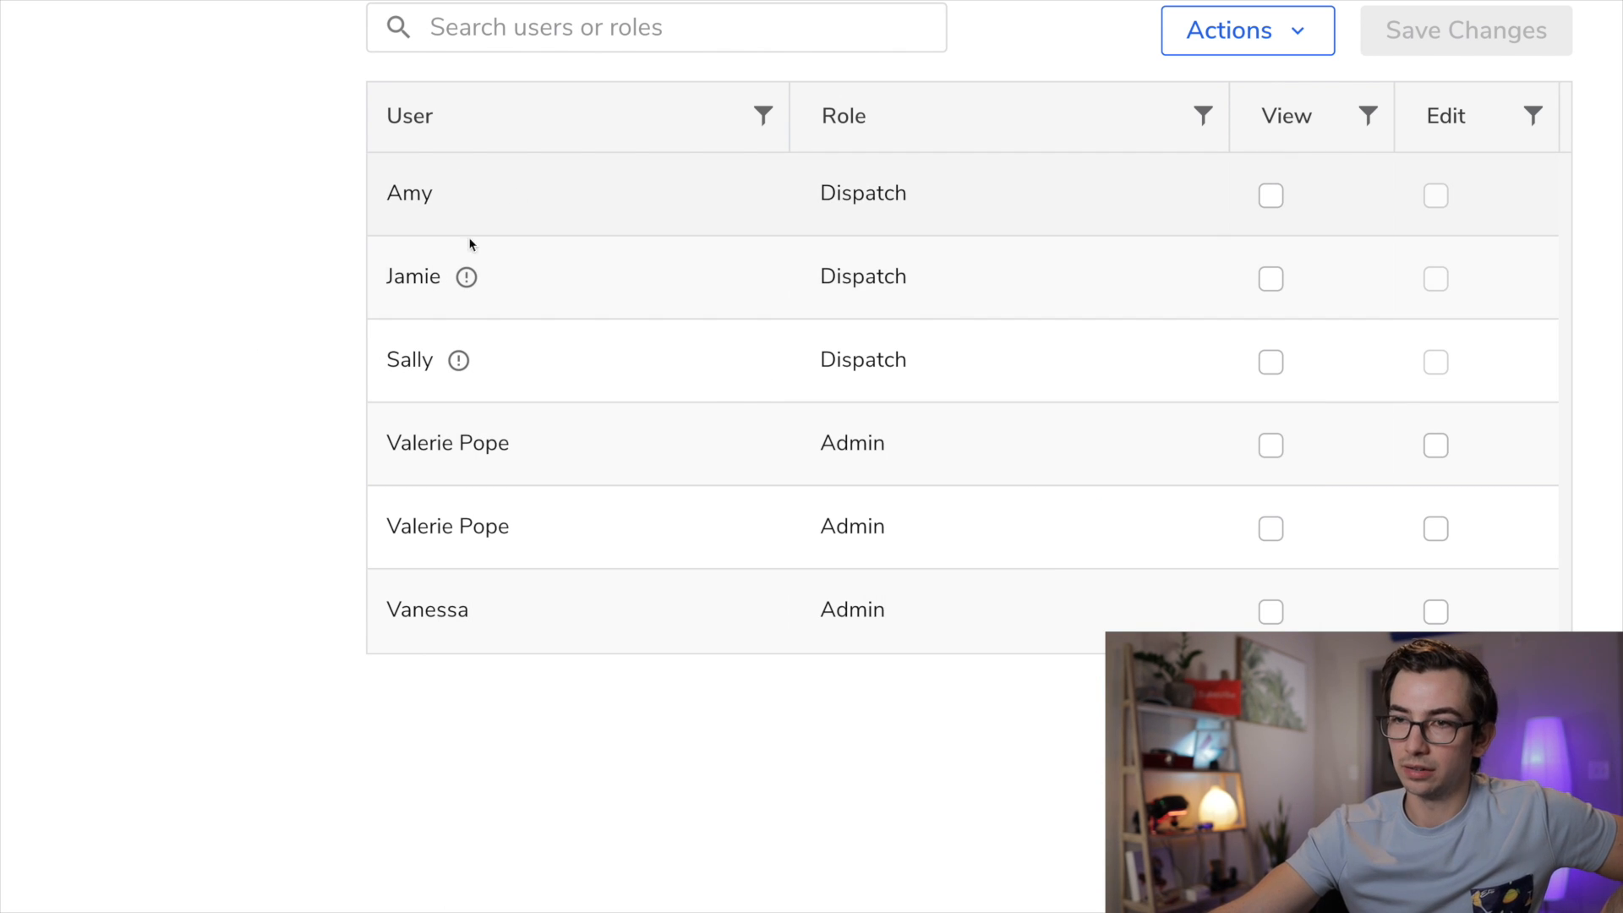
pyautogui.click(468, 279)
pyautogui.click(833, 267)
pyautogui.click(266, 316)
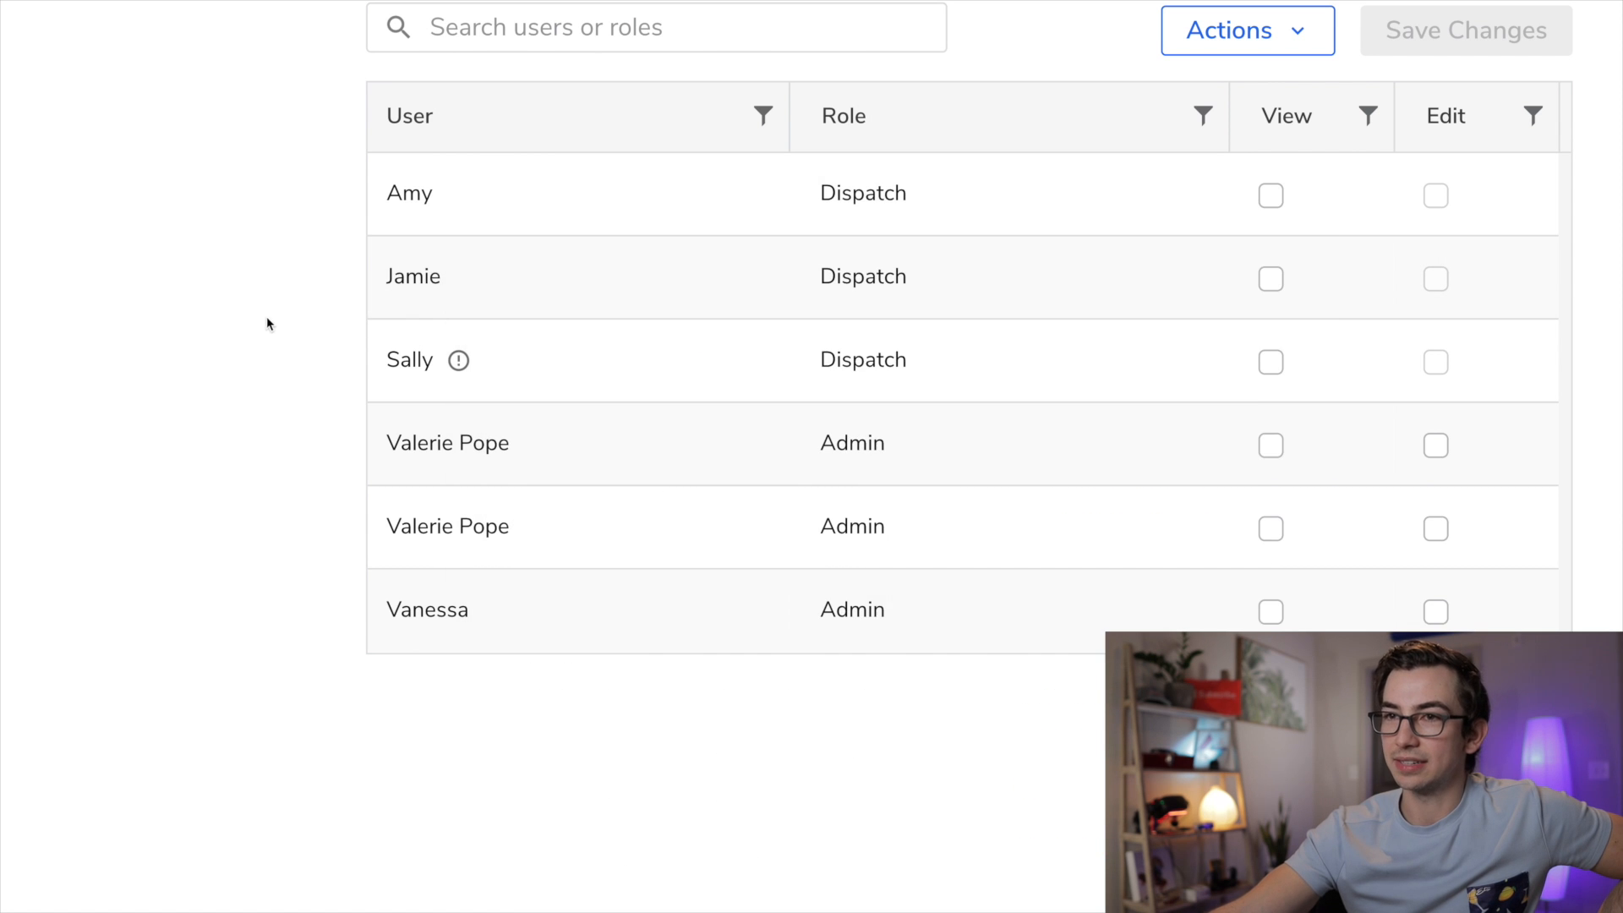
pyautogui.click(456, 362)
pyautogui.click(178, 310)
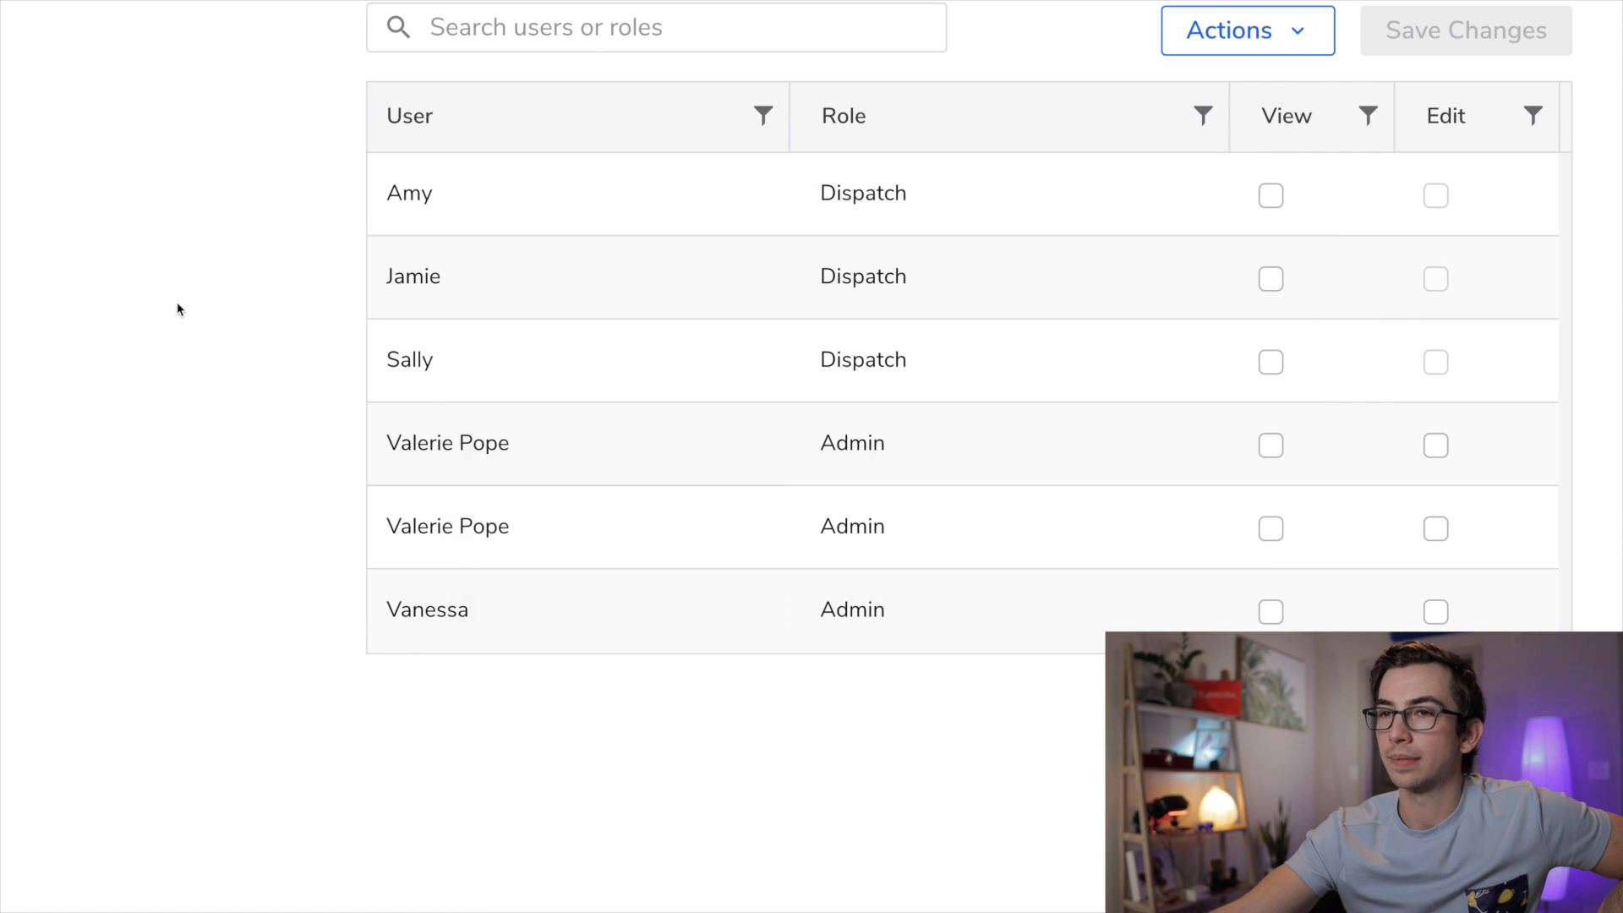